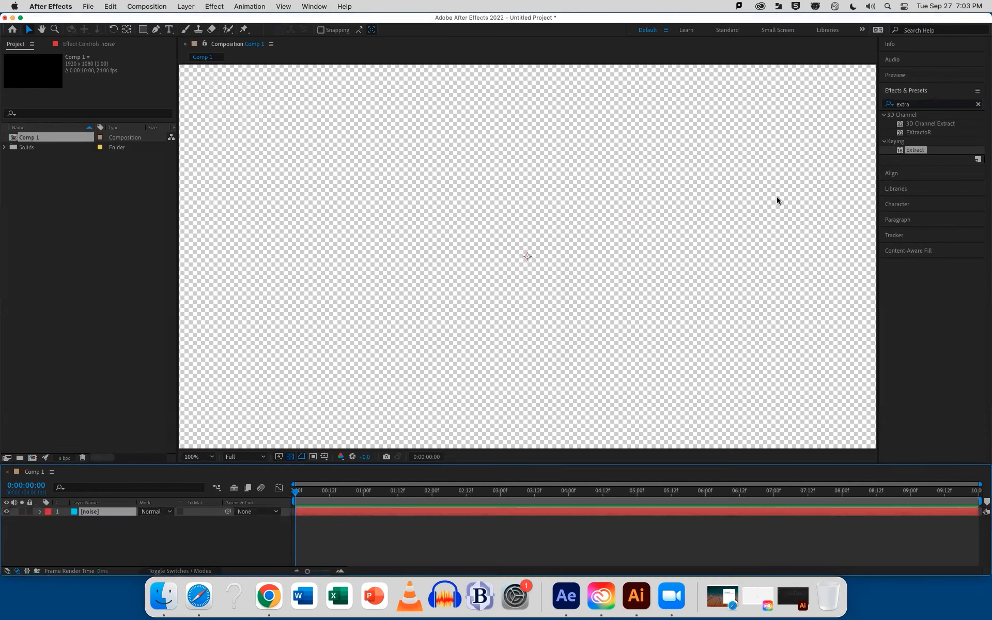
Find the Fractal Noise effect by searching for noise and apply it to the noise layer
left_click(918, 104)
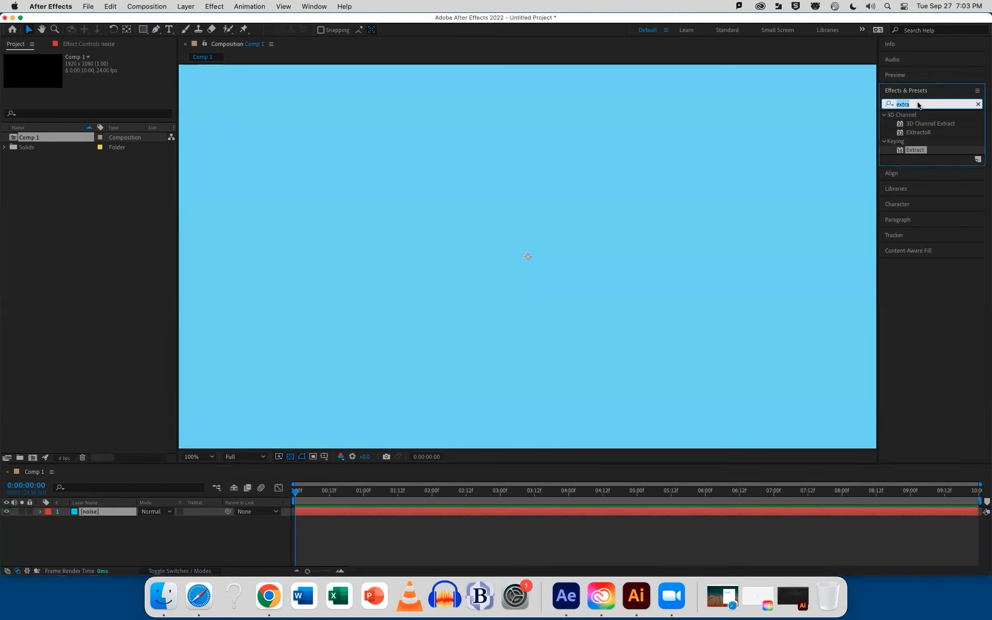
type("noise")
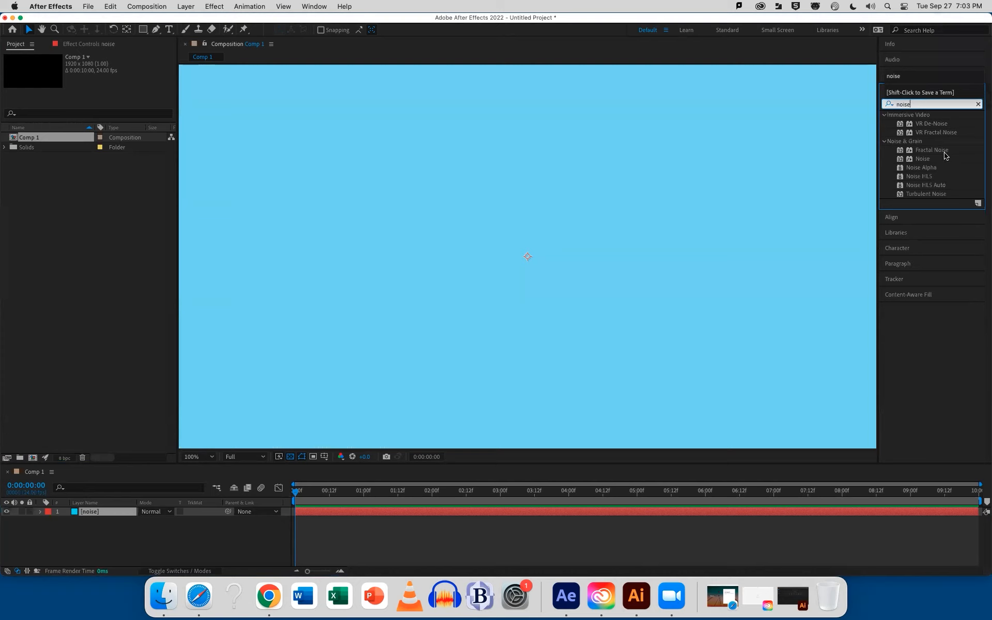
left_click(923, 161)
left_click(933, 151)
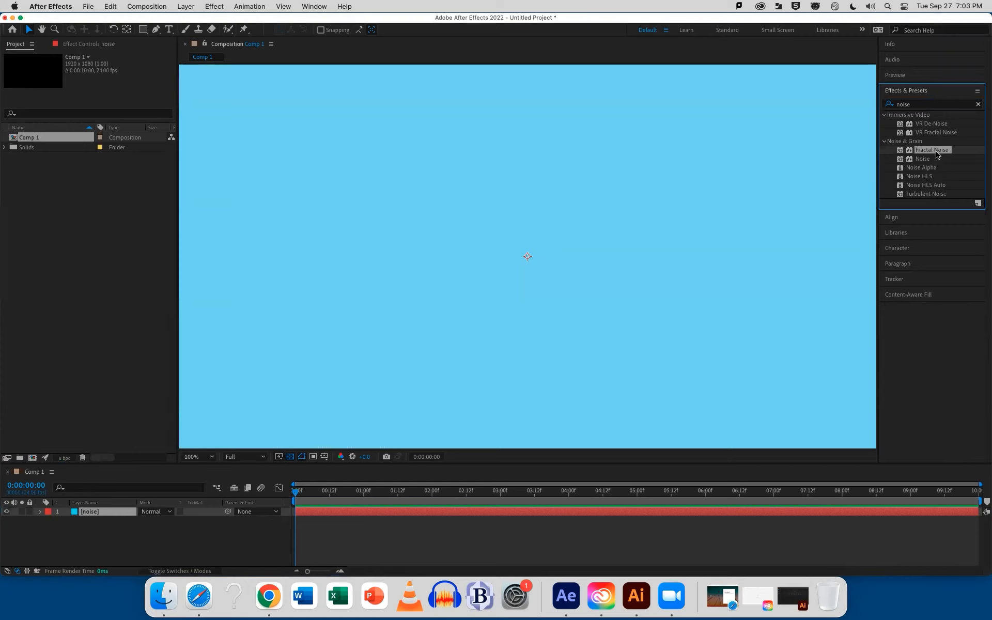
left_click_drag(936, 153, 584, 512)
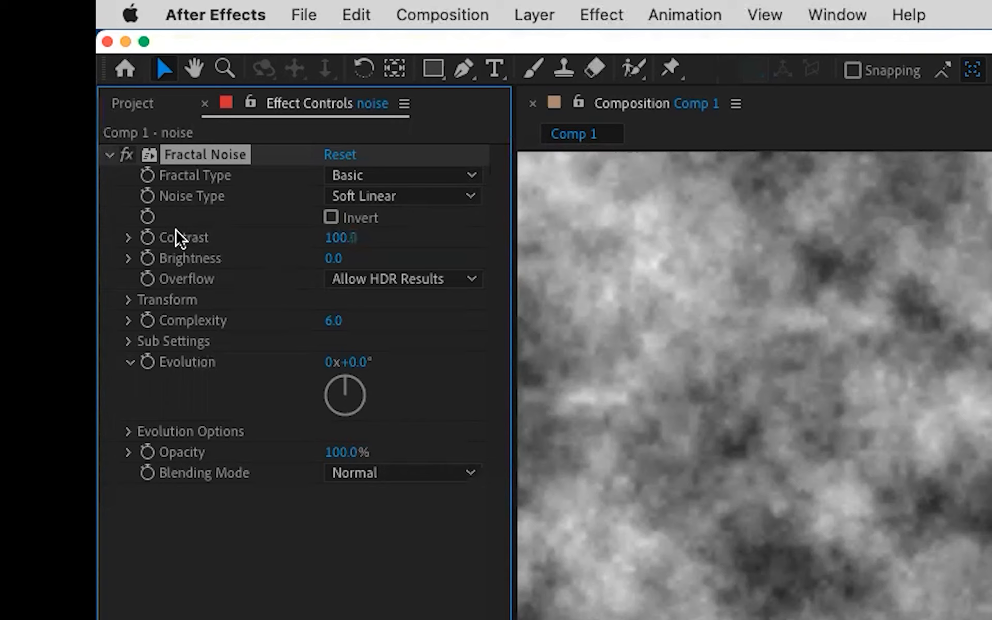
Adjust the Fractal Noise to a contrast of about 376, brightness of about -160 and scale of 22 to leave small specks
left_click(129, 300)
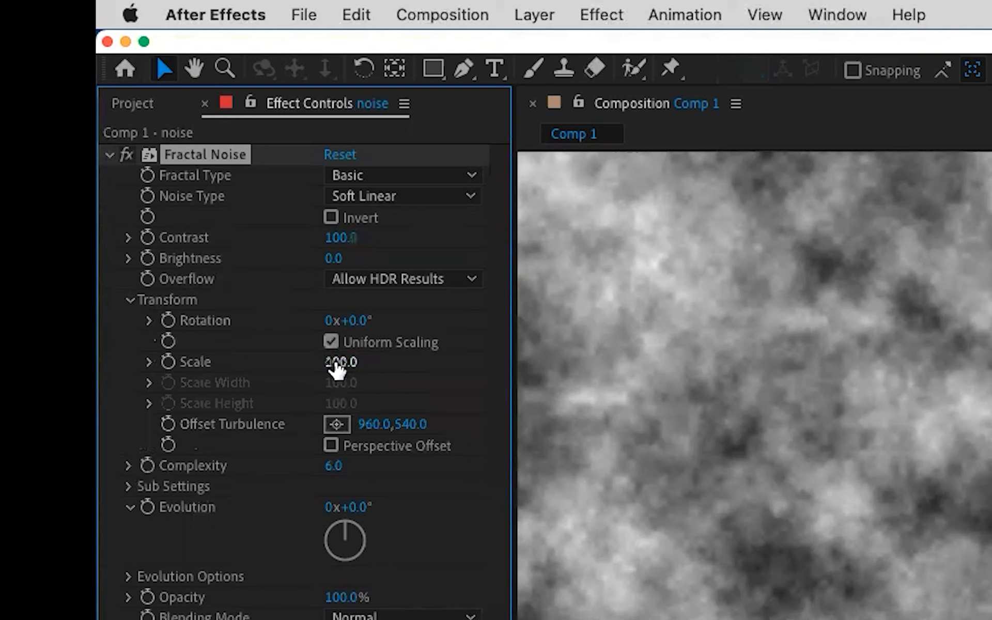
left_click(420, 178)
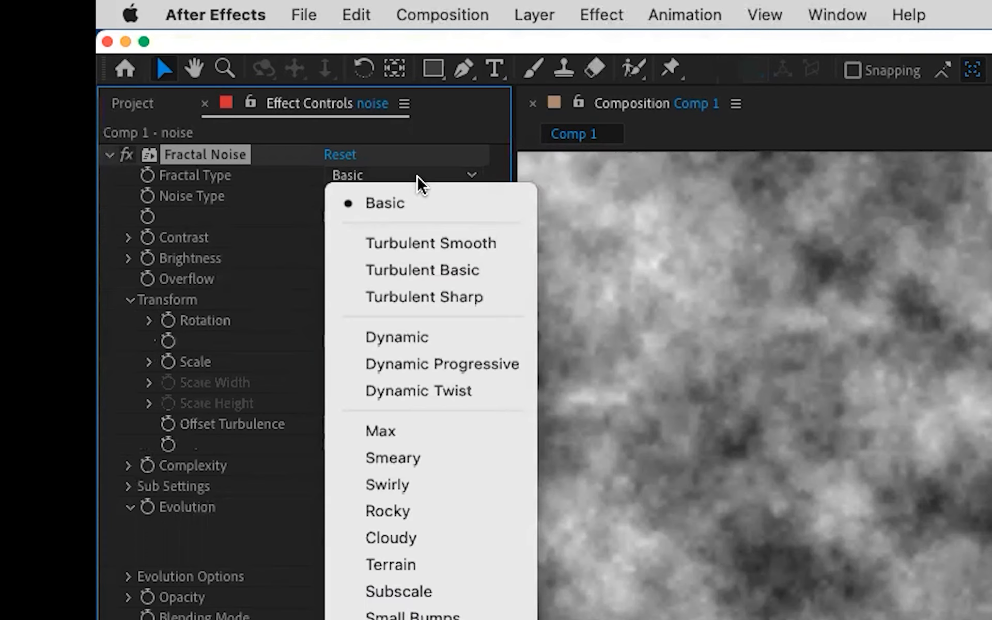
left_click(417, 175)
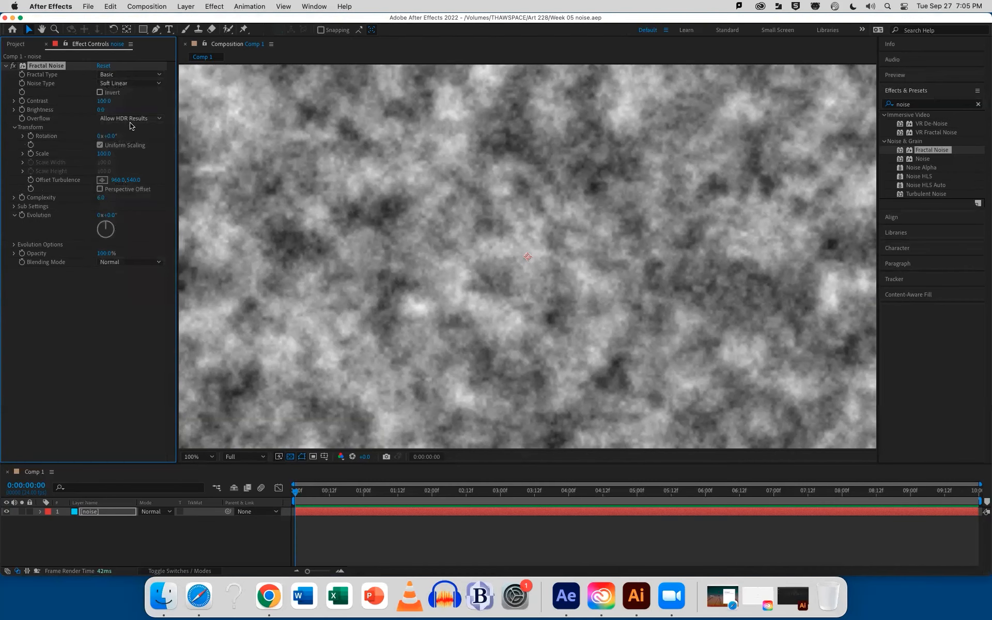
left_click_drag(104, 102, 211, 105)
left_click_drag(102, 110, 43, 119)
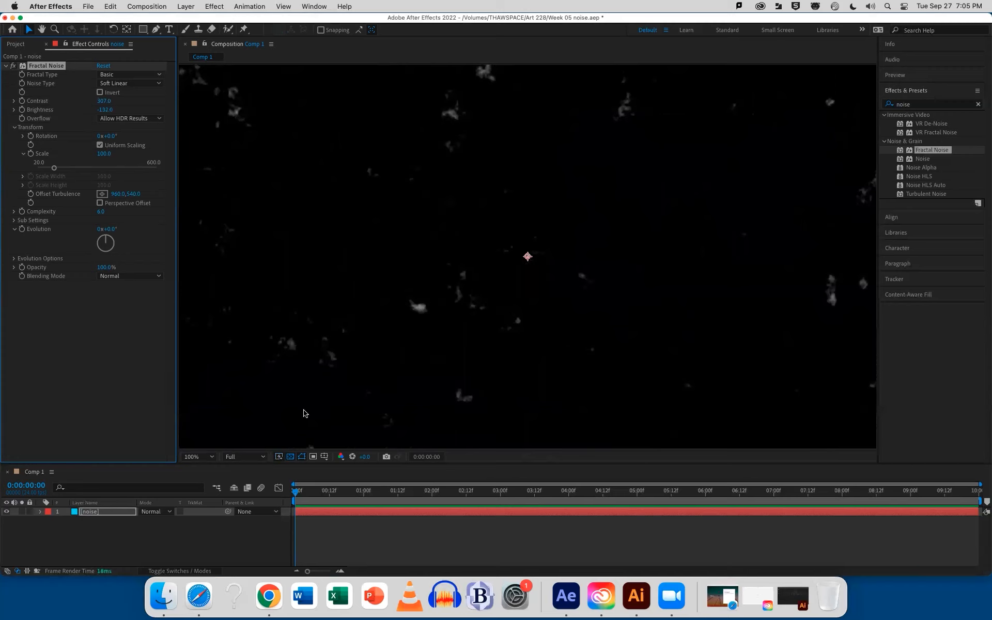
left_click_drag(104, 153, 71, 165)
left_click_drag(98, 109, 101, 113)
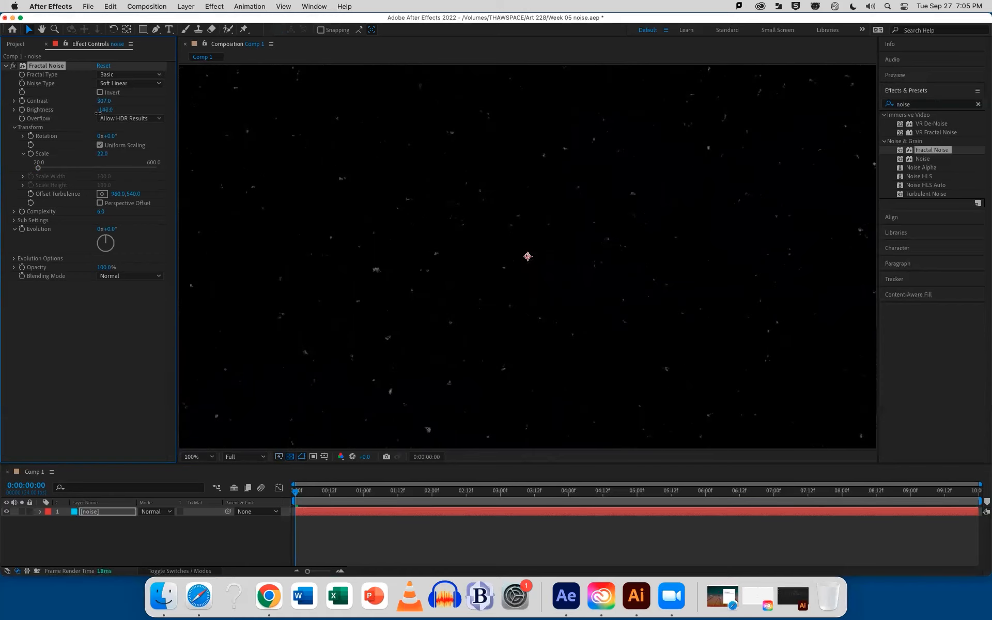
left_click_drag(100, 100, 135, 101)
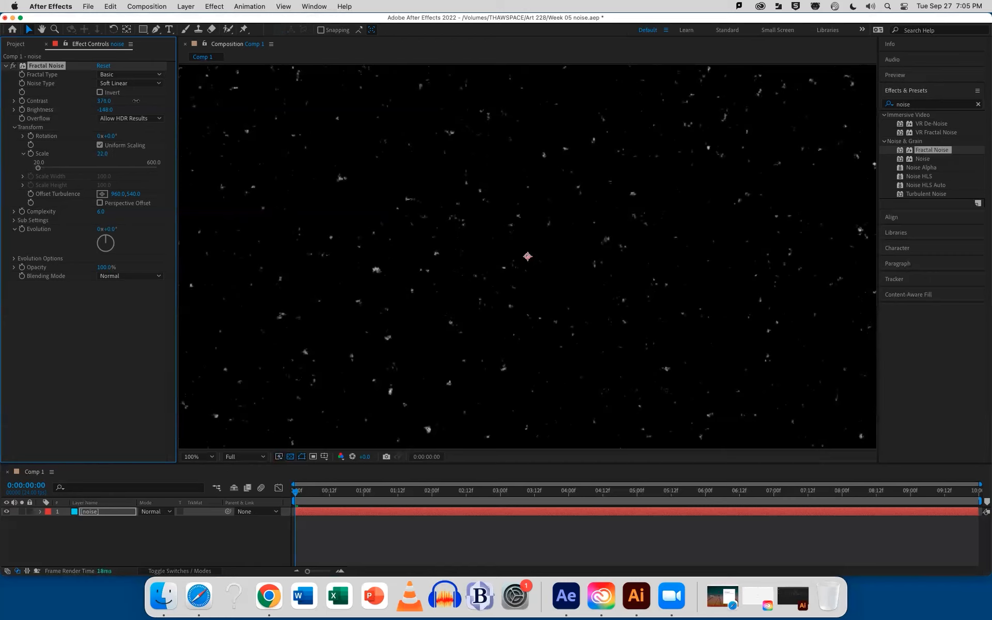
left_click_drag(137, 100, 103, 110)
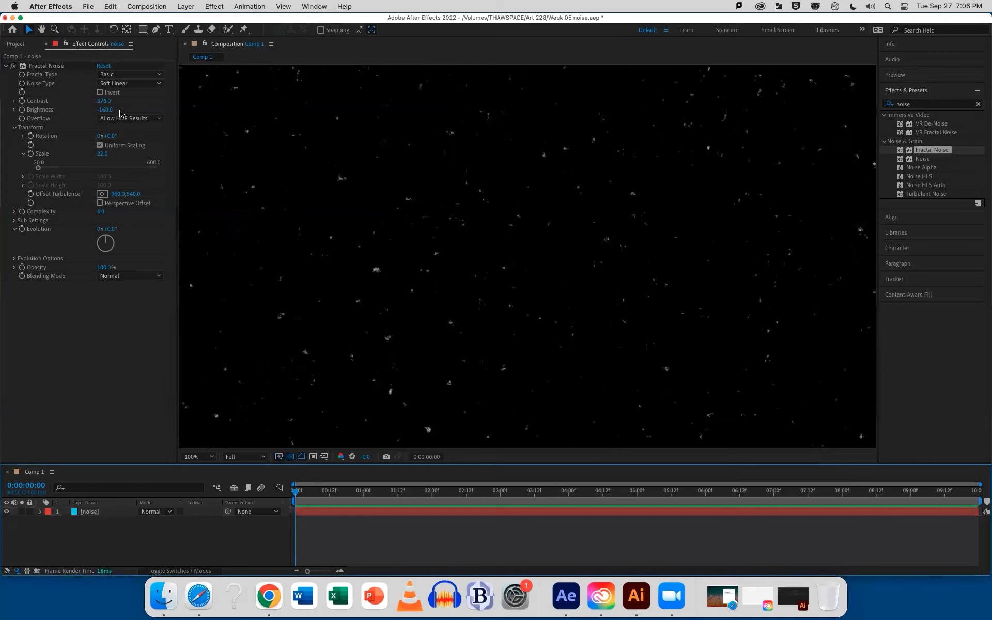
Try inverting the Fractal Noise pattern and restore its non-inverted state
left_click(100, 144)
left_click(100, 94)
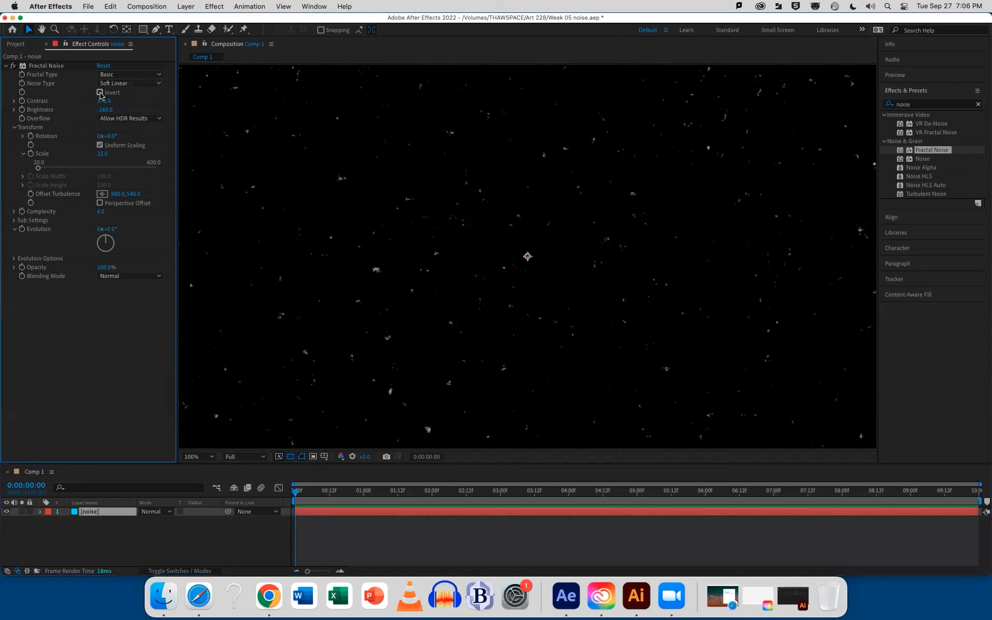
left_click(101, 93)
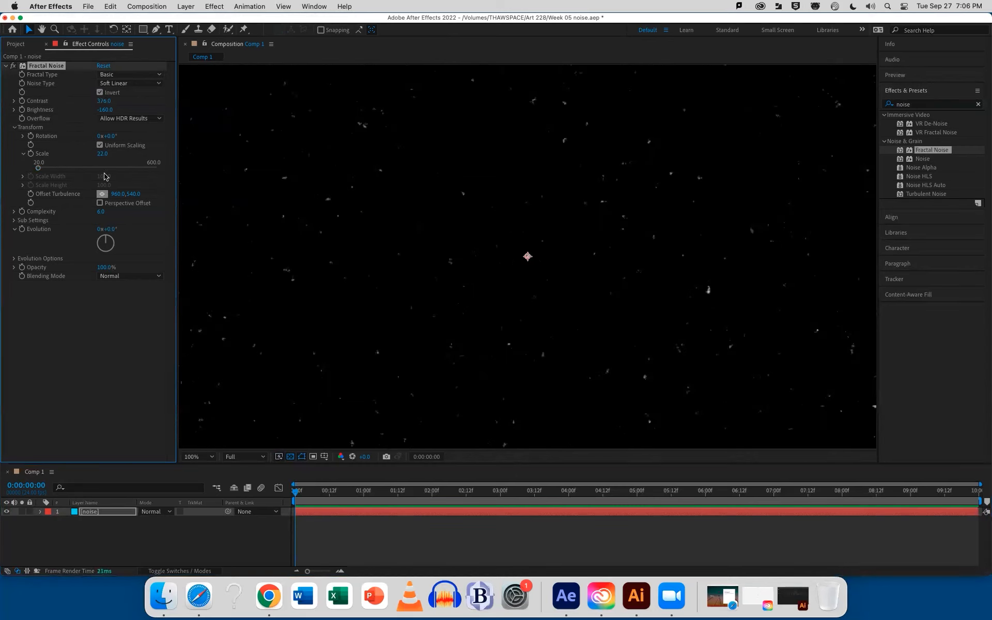
left_click(100, 93)
Try the Dynamic, Max, Rocky, Terrain and Threads fractal types on the noise layer
left_click(128, 76)
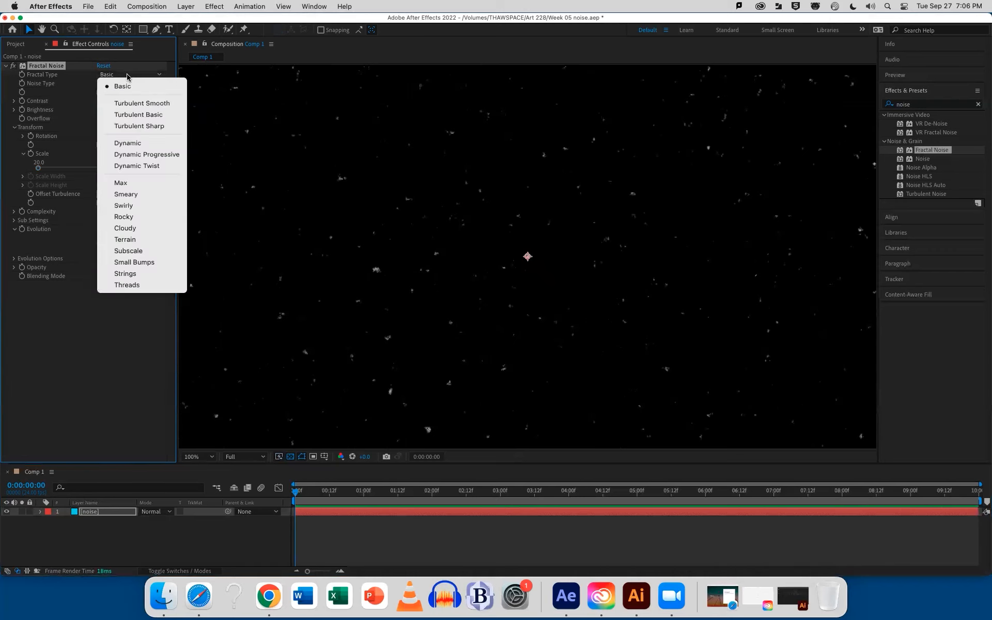
left_click(136, 147)
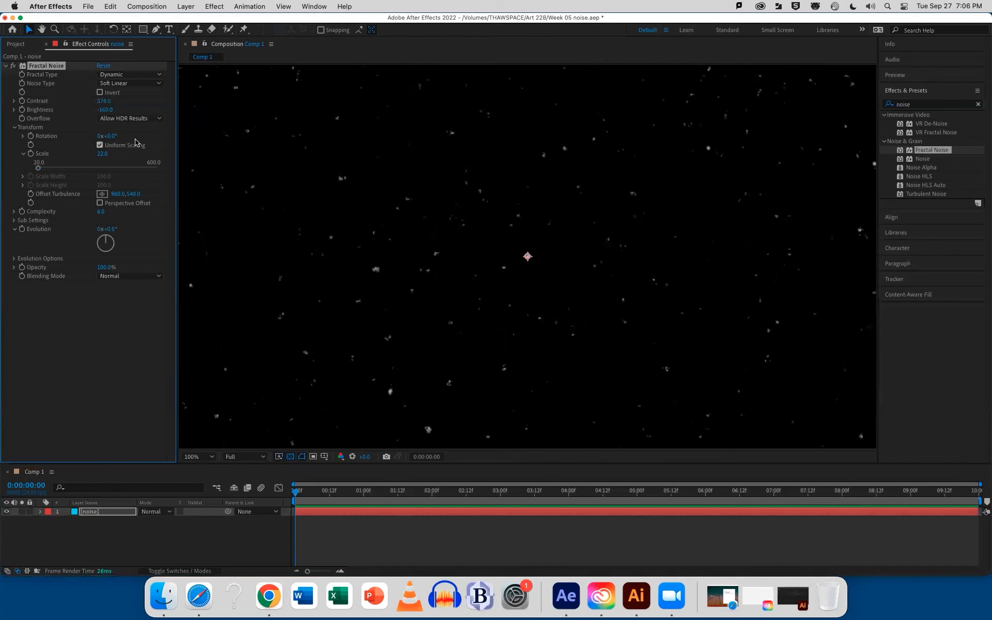
left_click(133, 76)
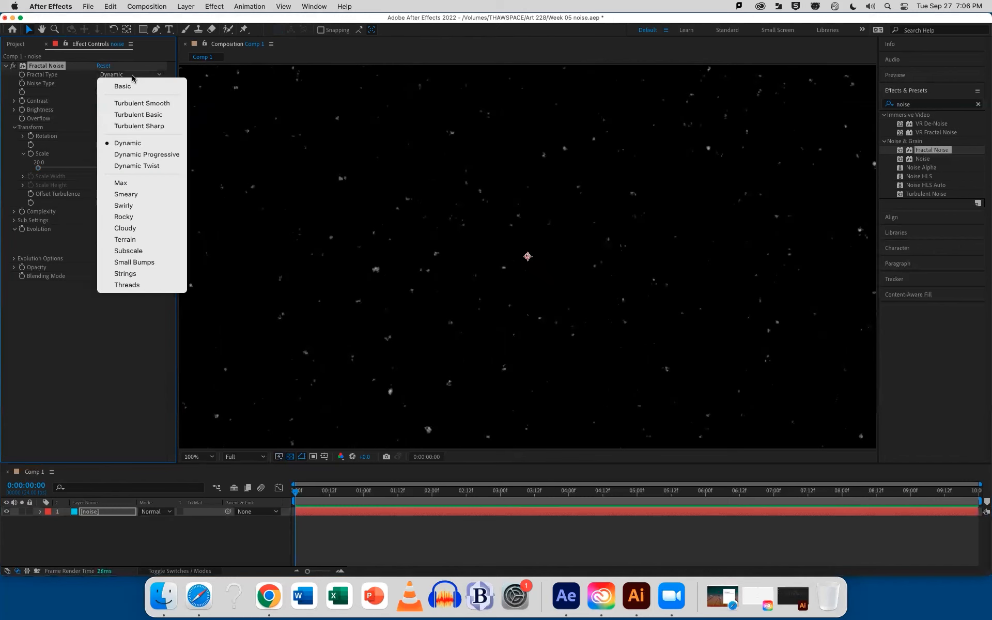
left_click(131, 185)
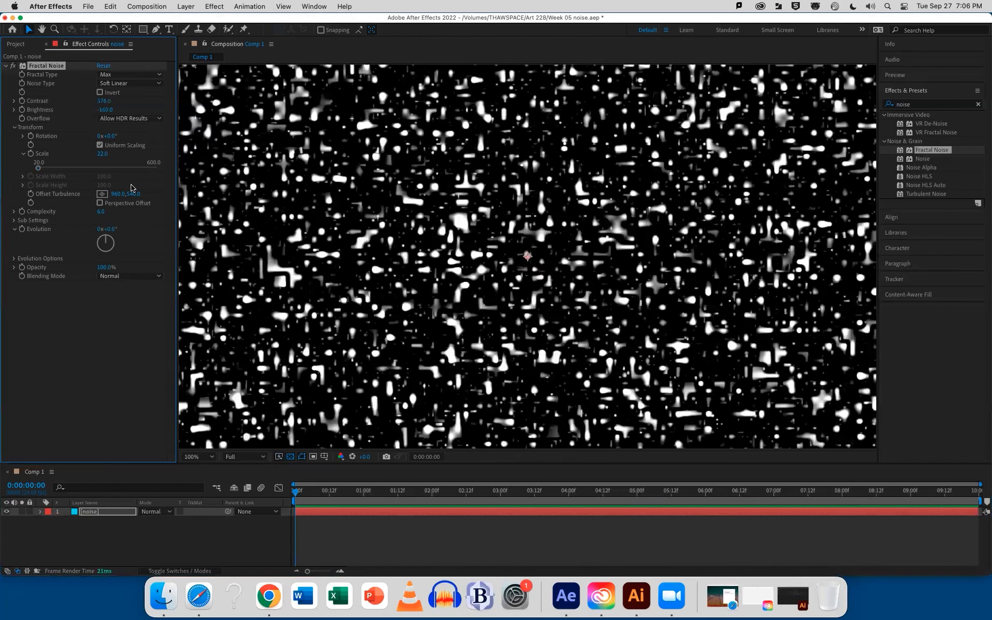
left_click(130, 78)
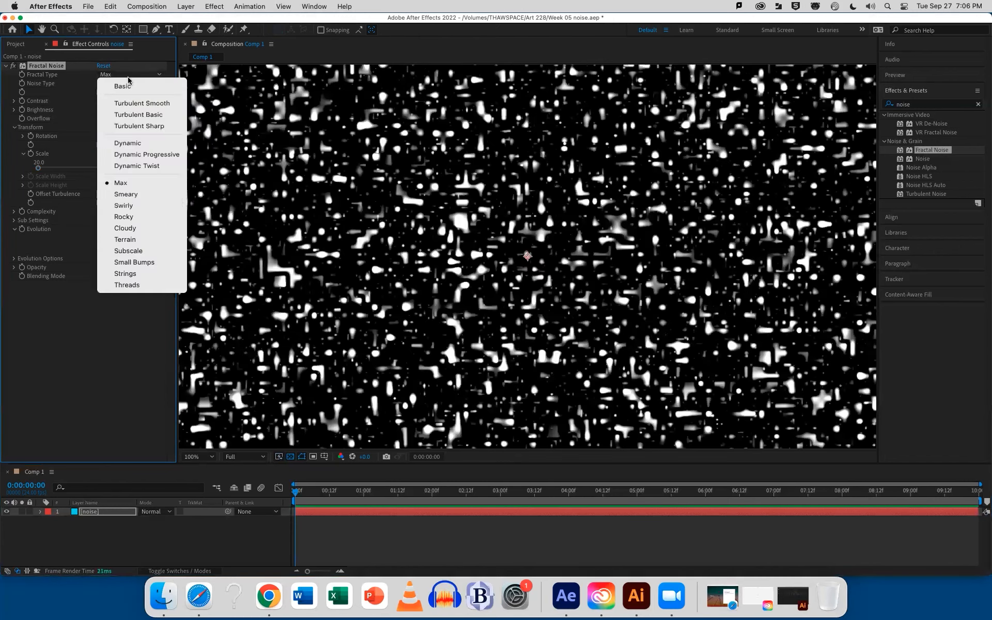
left_click(130, 217)
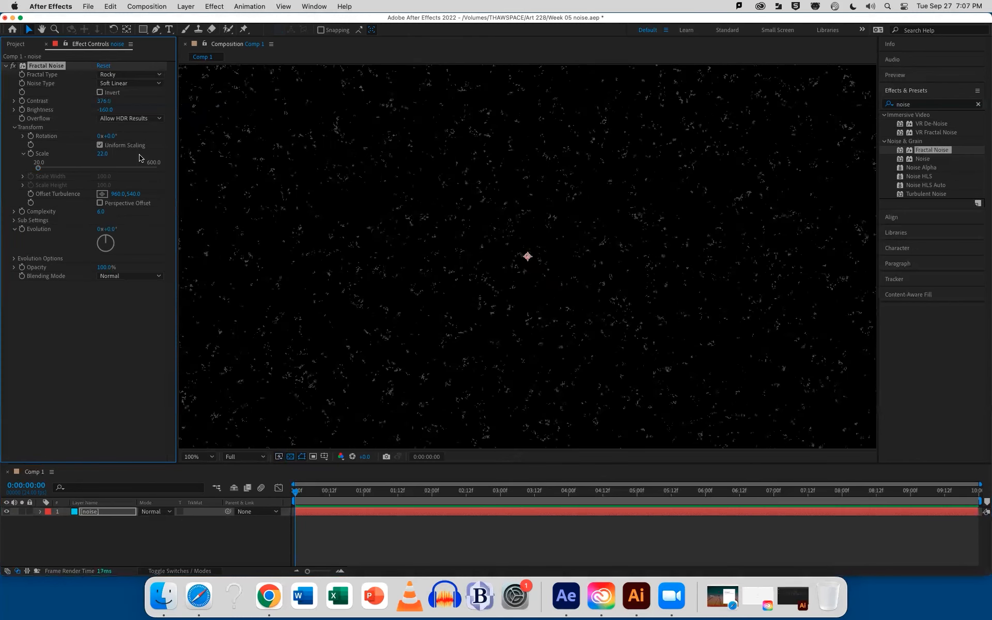
left_click(129, 77)
left_click(132, 238)
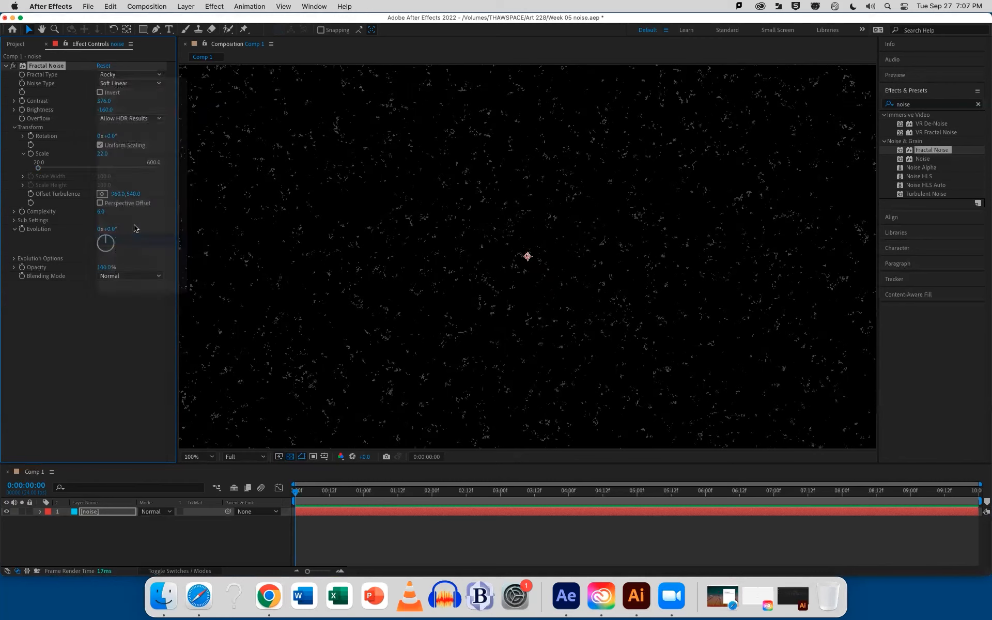
left_click(127, 77)
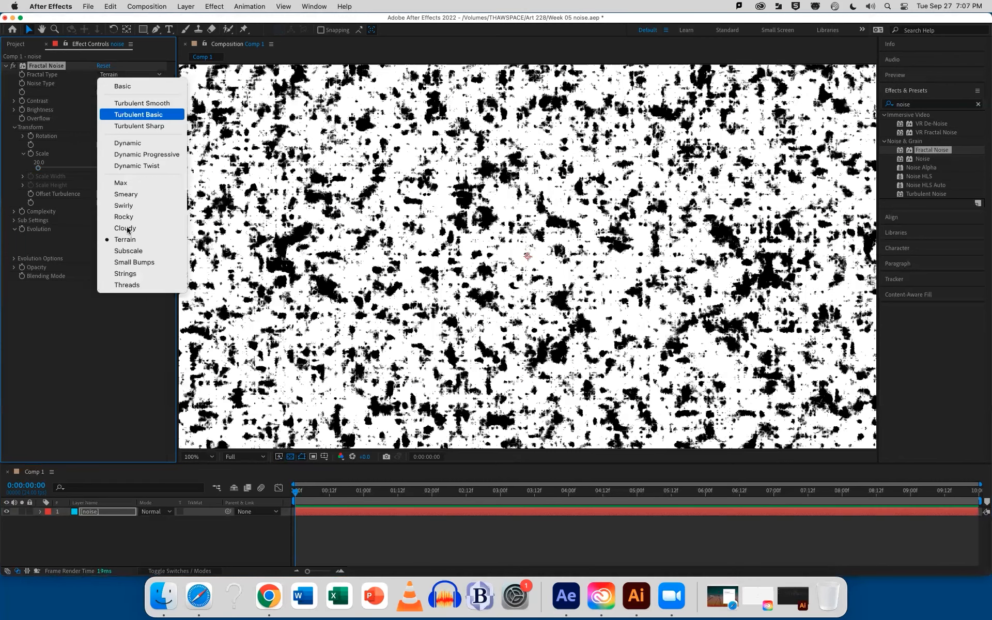
left_click(129, 284)
Set the Fractal Noise to Dynamic Twist fractal type and Linear noise type, with contrast about 416 and brightness about -161
left_click(124, 76)
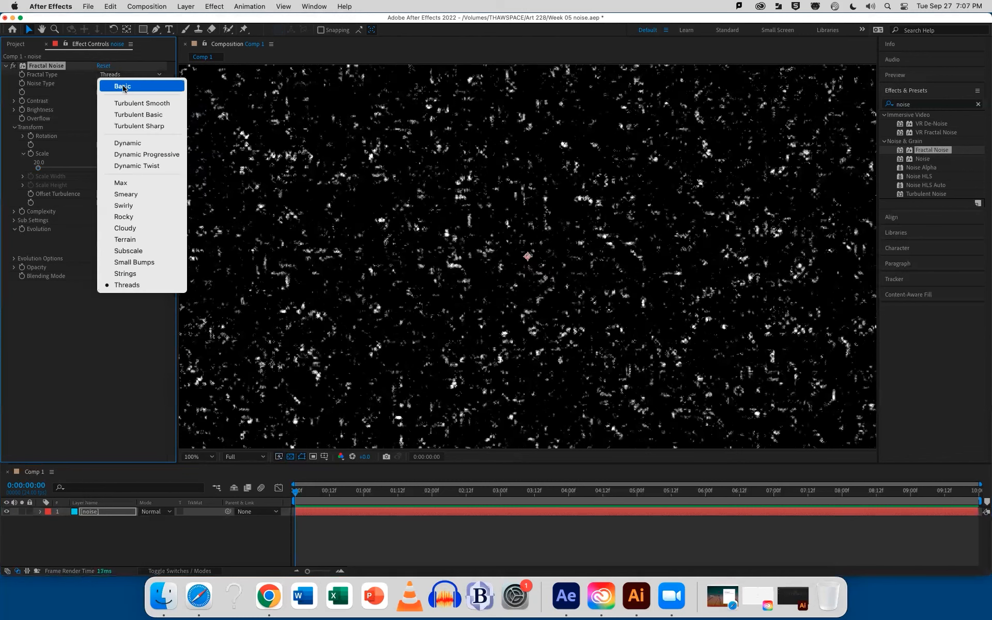
left_click(126, 165)
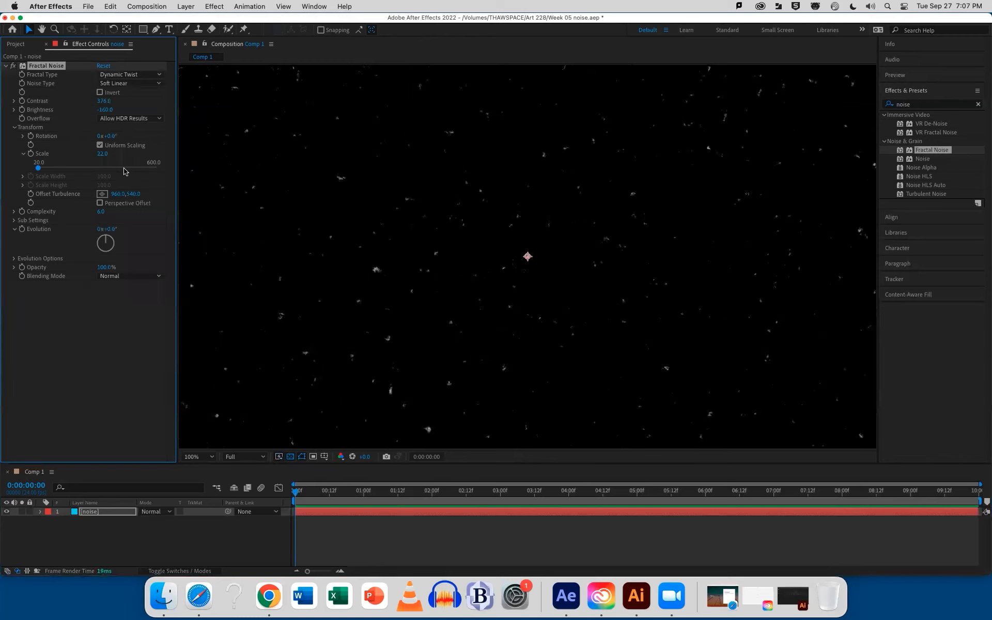
left_click(129, 85)
left_click(128, 106)
mouse_move(107, 101)
left_mouse_down()
mouse_move(128, 101)
mouse_move(107, 109)
left_mouse_up()
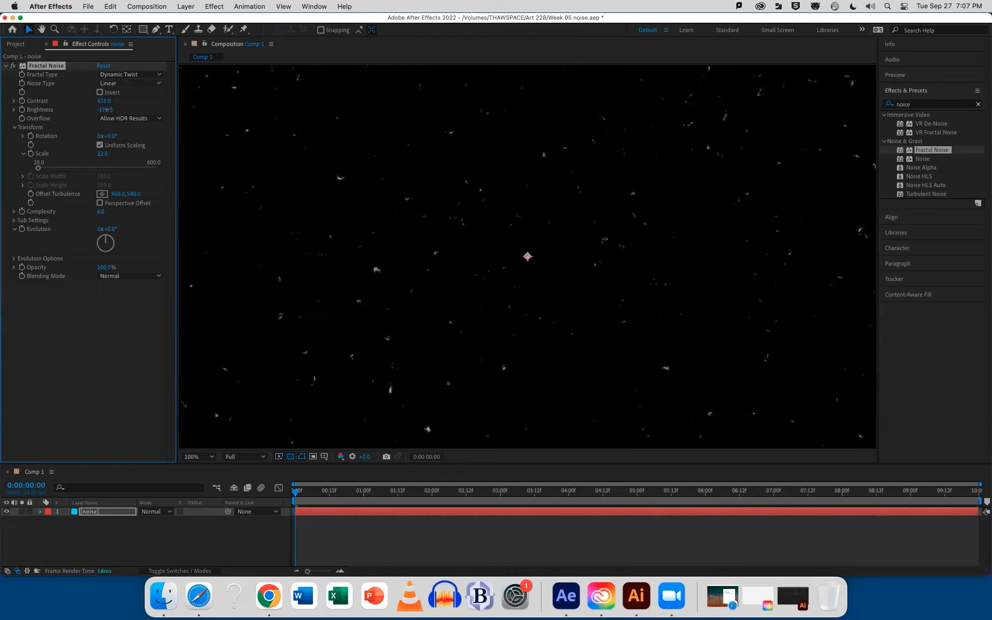
left_click(332, 529)
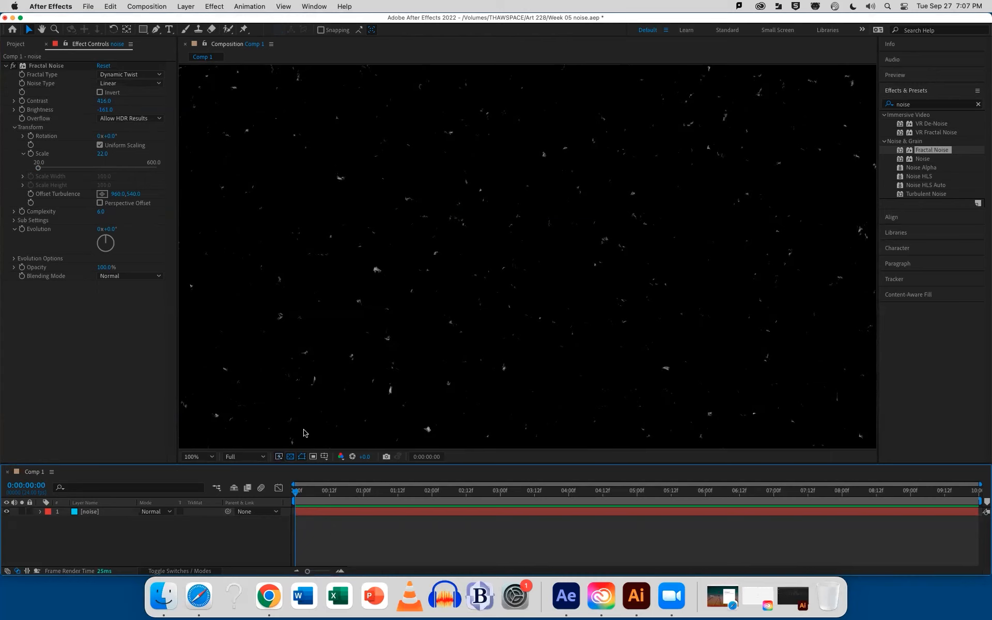
Try Complexity values of 3 and 8 on the Fractal Noise and return it to 6
left_click(100, 211)
type("3")
key("Return")
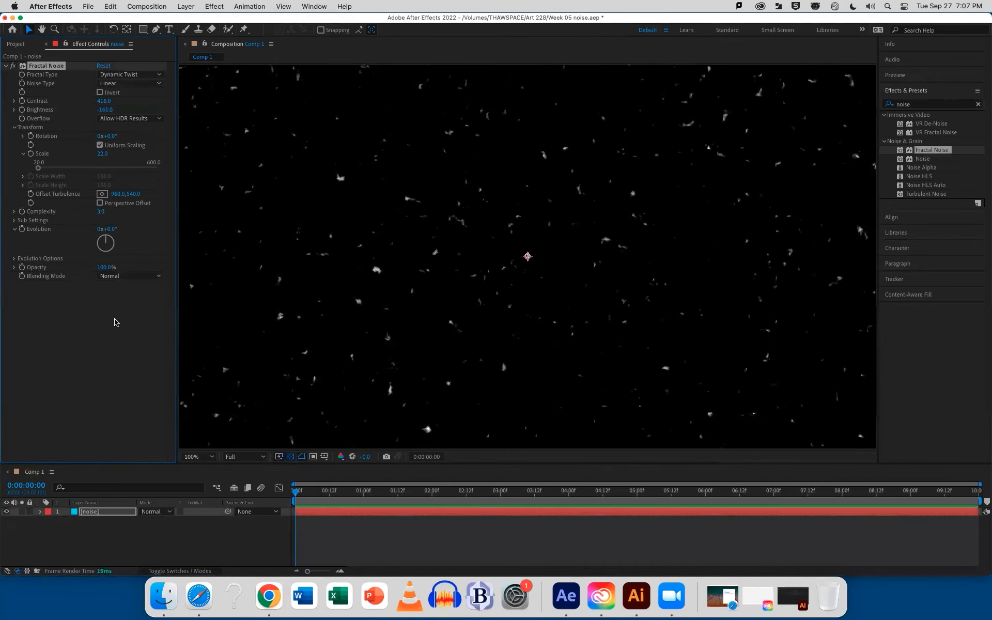
left_click(100, 211)
type("0")
key("Return")
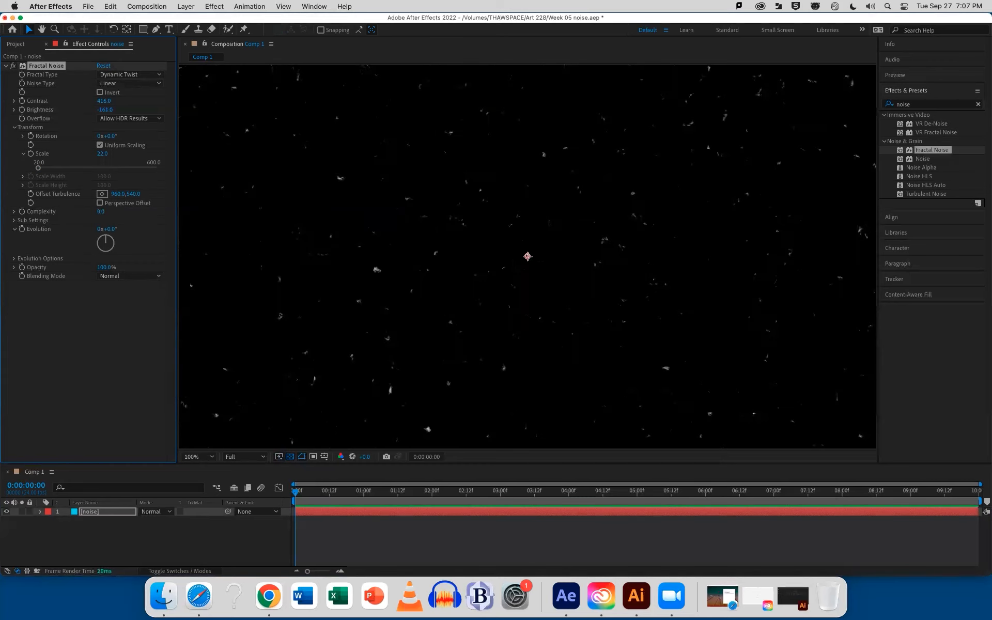
left_click(99, 342)
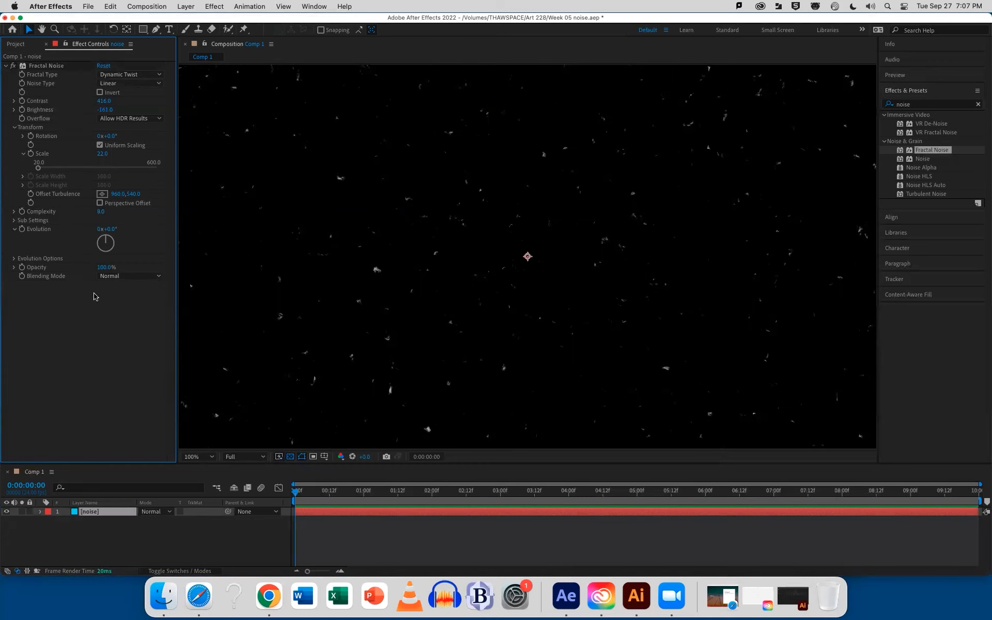
left_click(100, 211)
type("6")
key("Return")
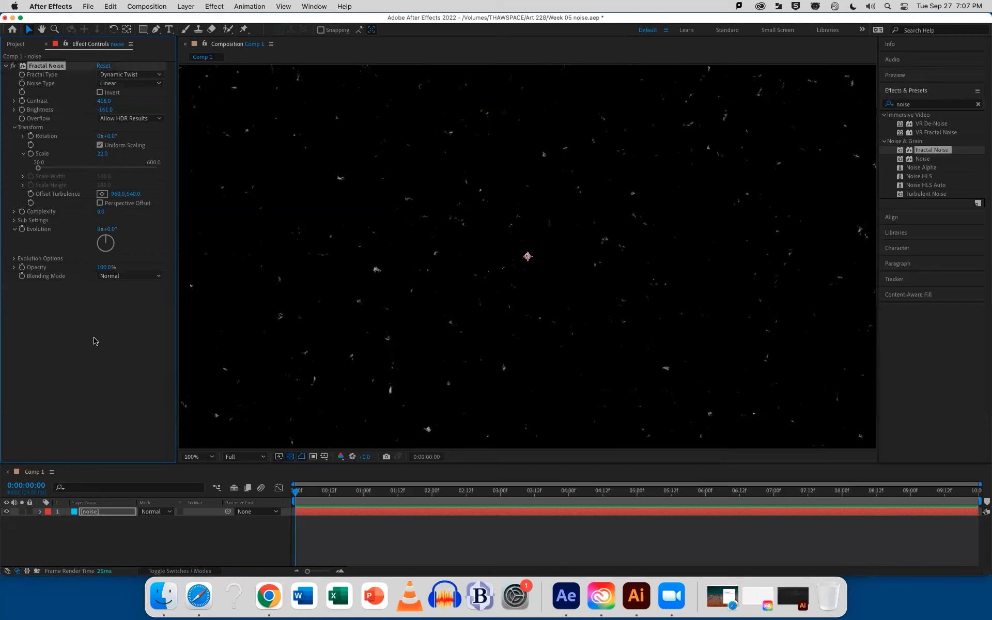
left_click(102, 355)
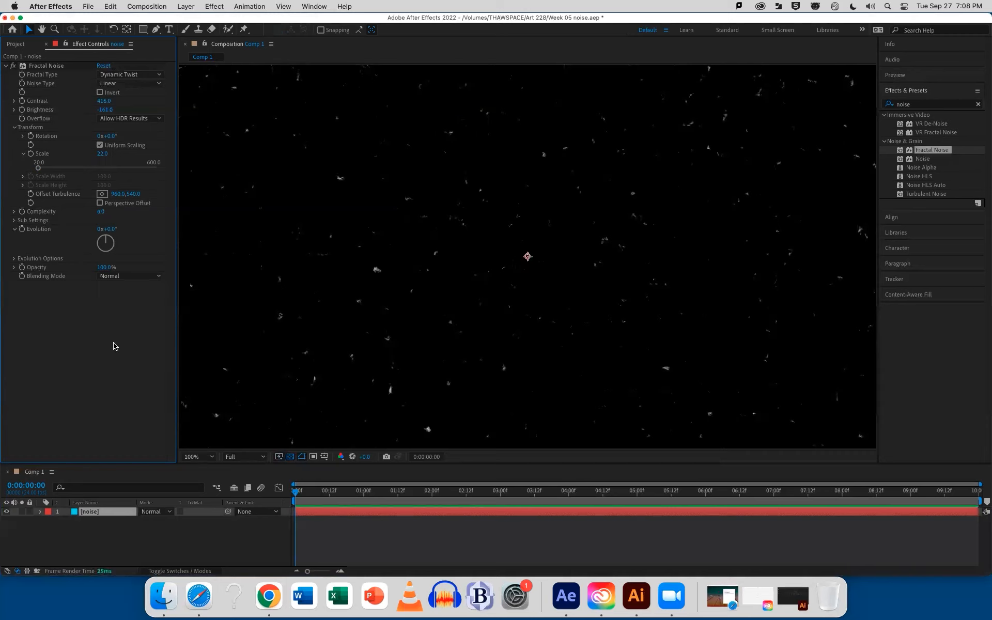
Check the frame rate and duration in the settings of Comp 1
left_click(148, 6)
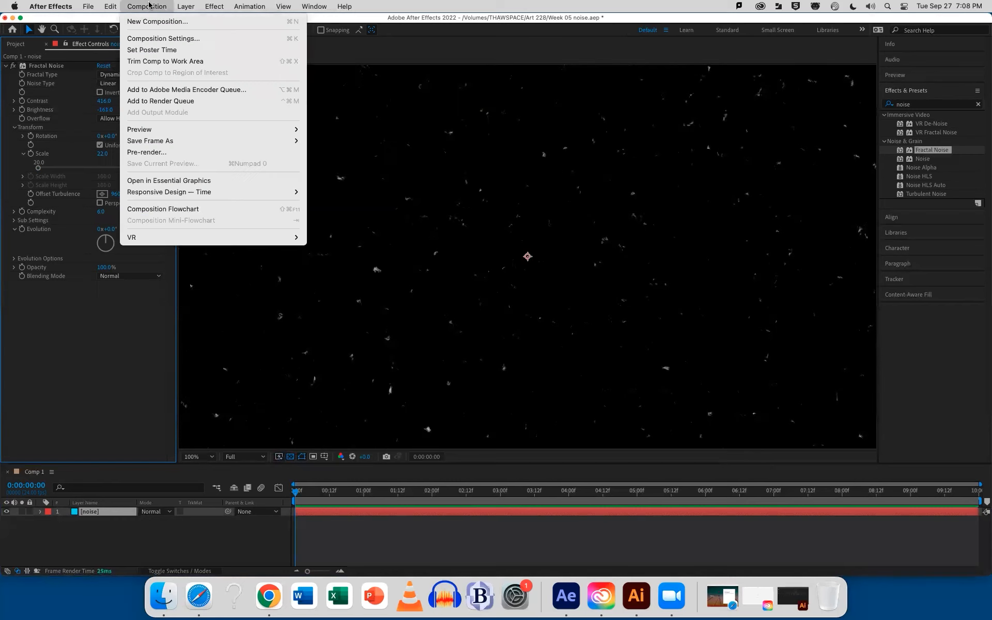
left_click(153, 38)
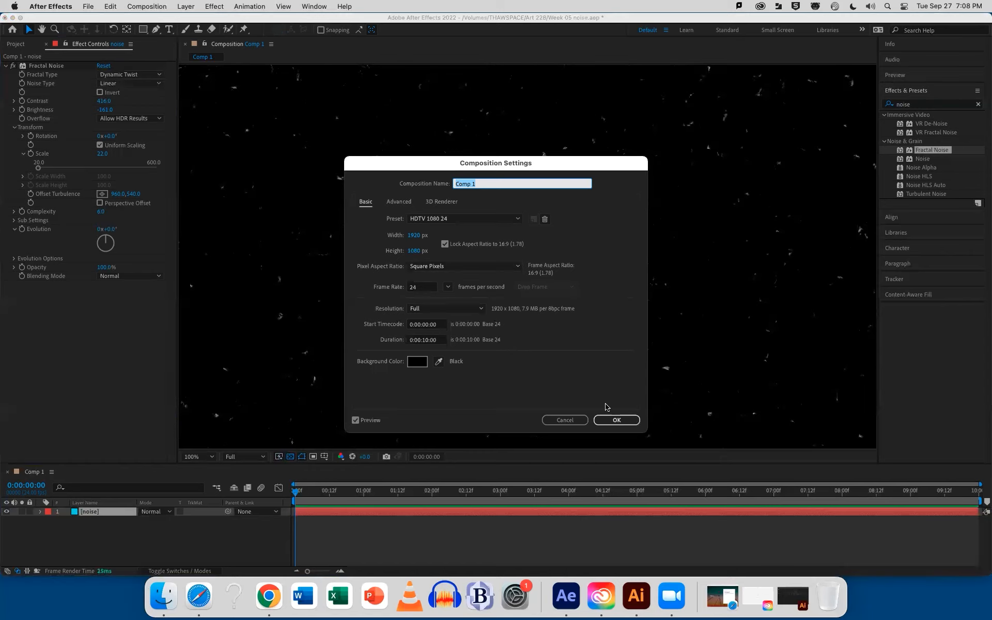
left_click(612, 420)
Drive the Fractal Noise Evolution with the expression wiggle(24,100) and preview the animation
left_click(21, 231, "alt")
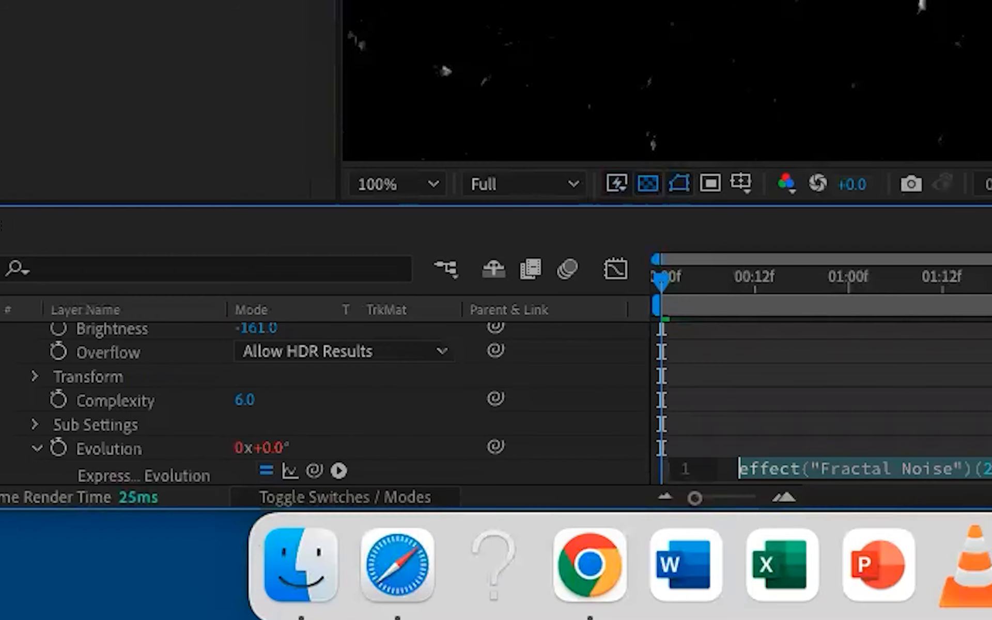
type("wiggle")
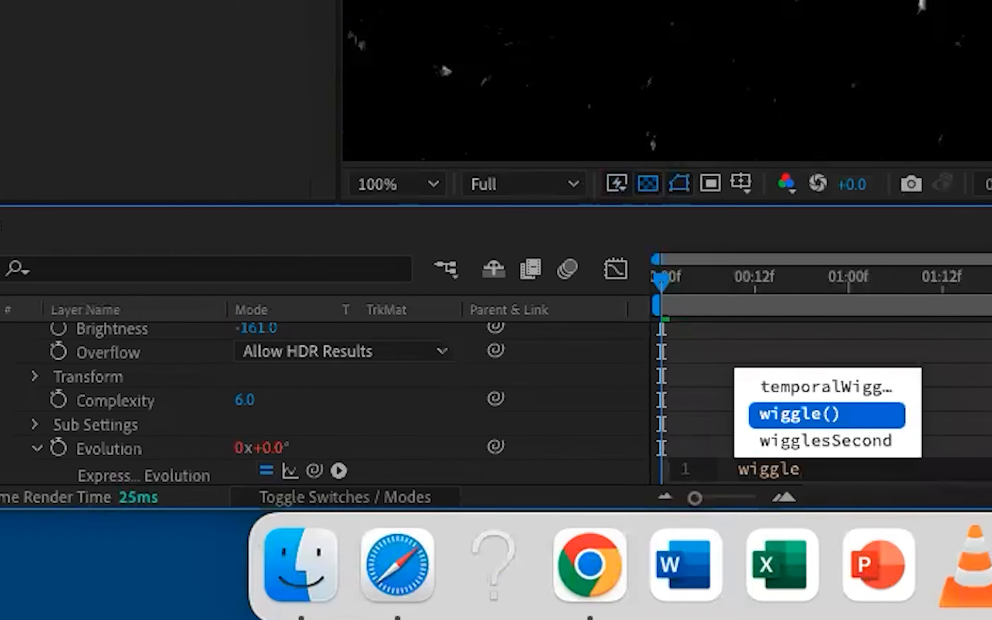
left_click(810, 420)
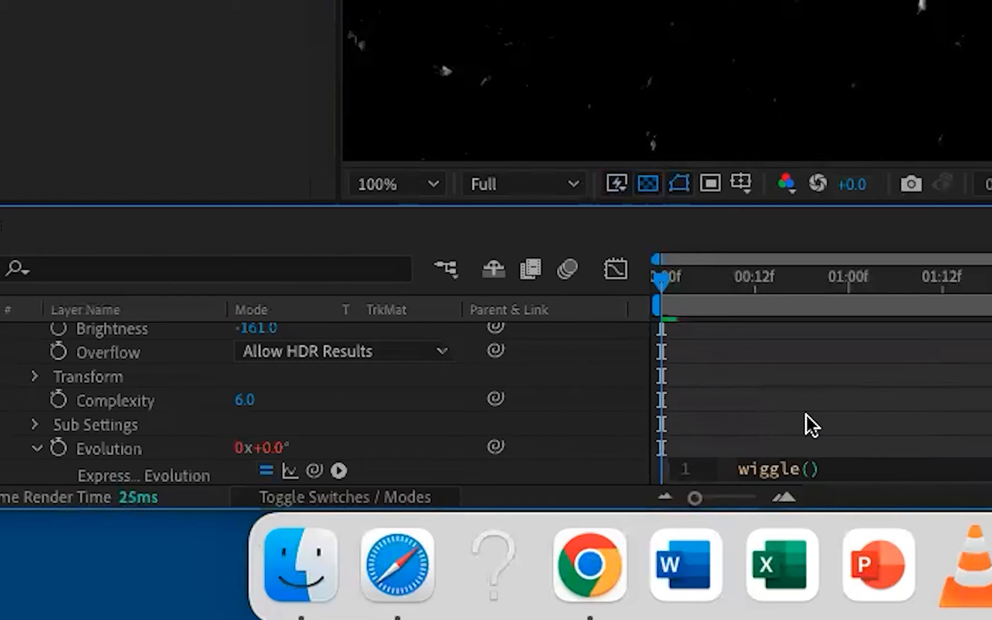
type("24,")
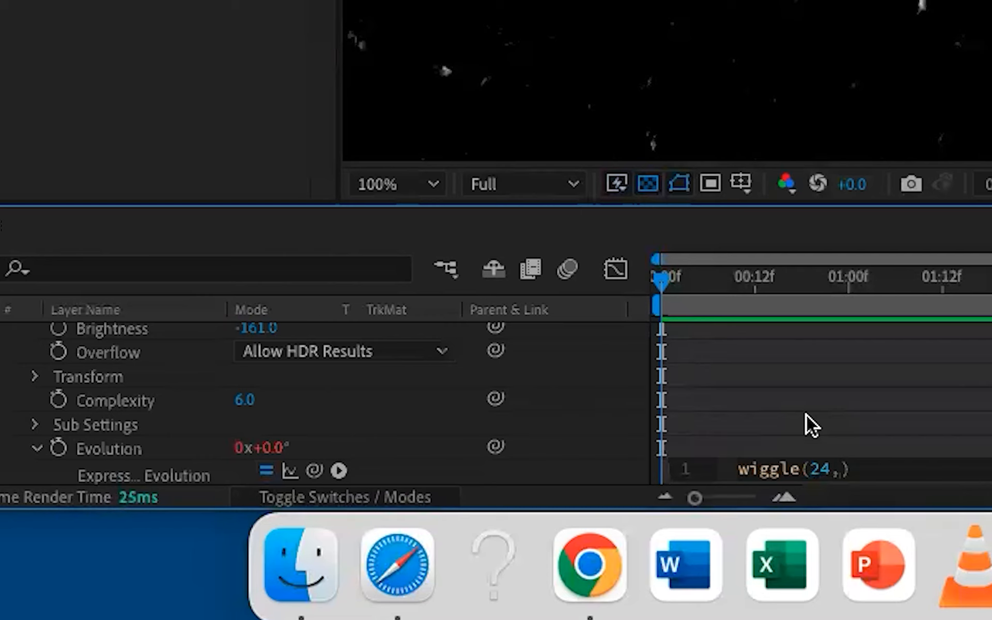
type("100")
left_click(897, 398)
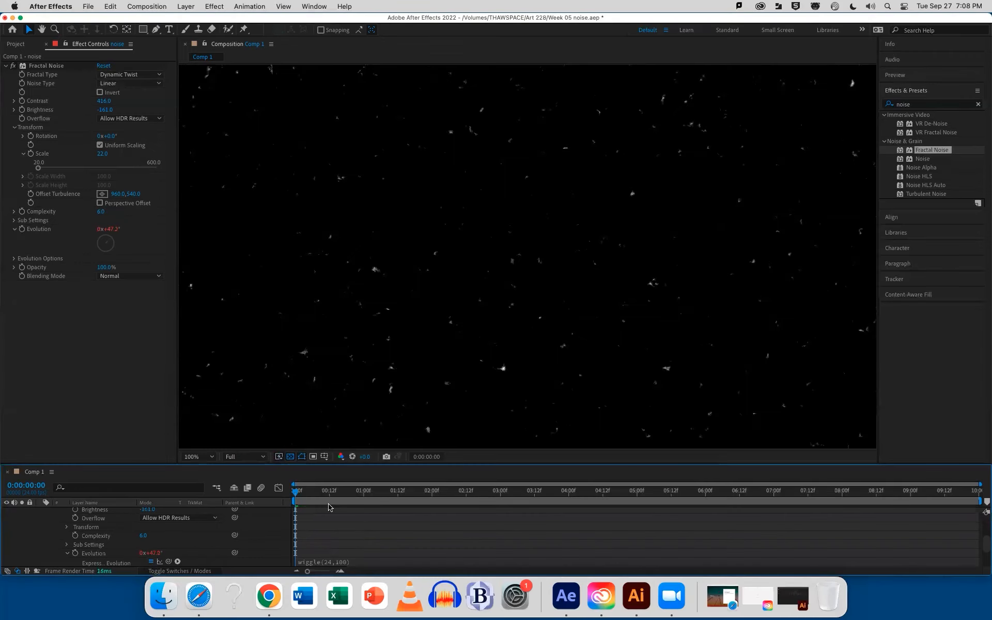
key("space")
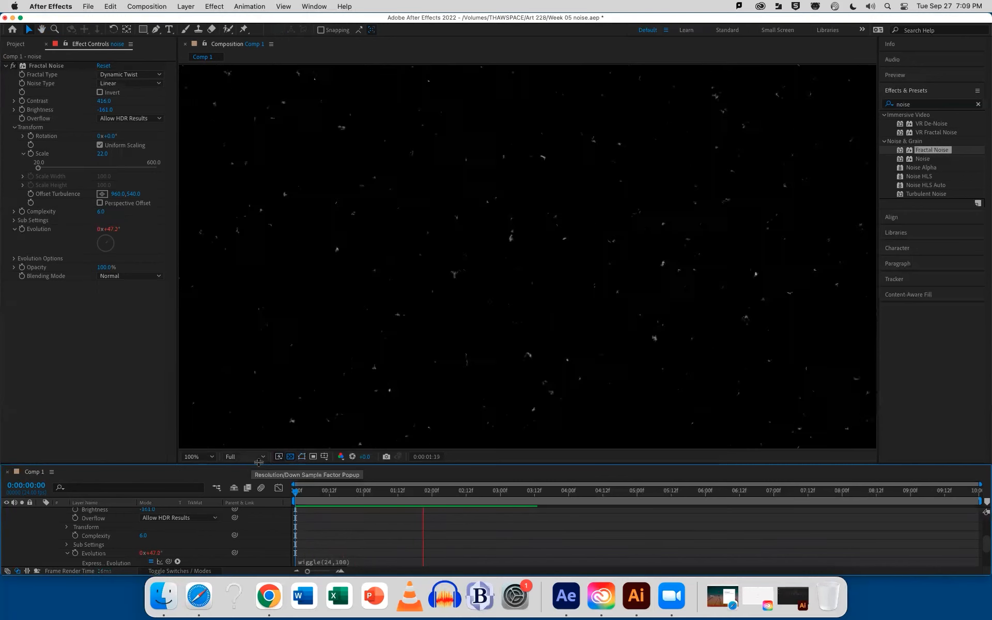
key("space")
Try a wiggle amplitude of 300 in the Evolution expression and preview the animation
left_click(345, 563)
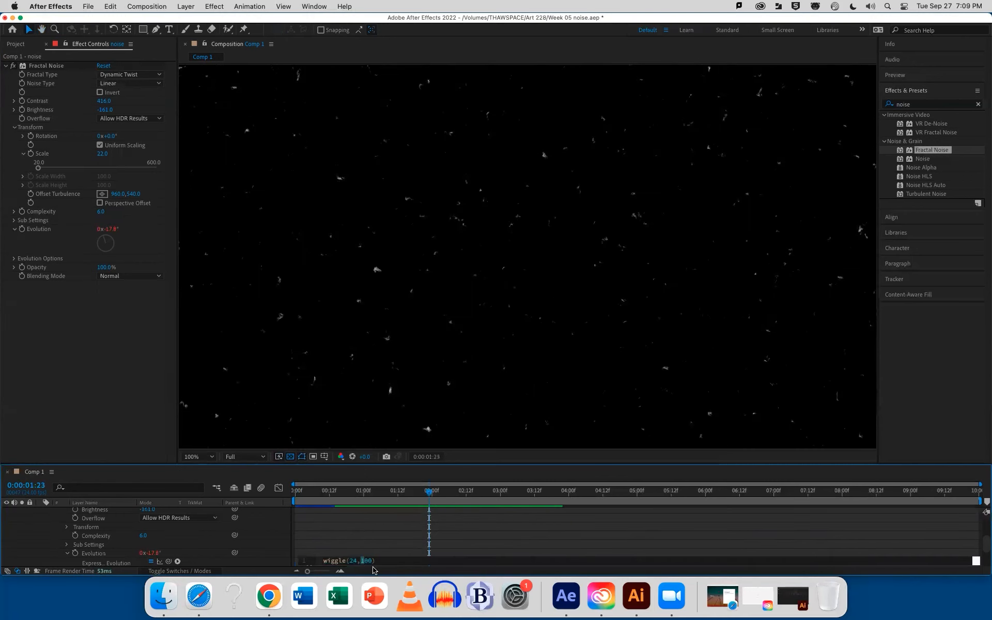
left_click(367, 537)
key("space")
key("space")
Set the wiggle amplitude in the Evolution expression to 500 and preview the animation from the start of the composition
left_click(340, 562)
left_click(366, 560)
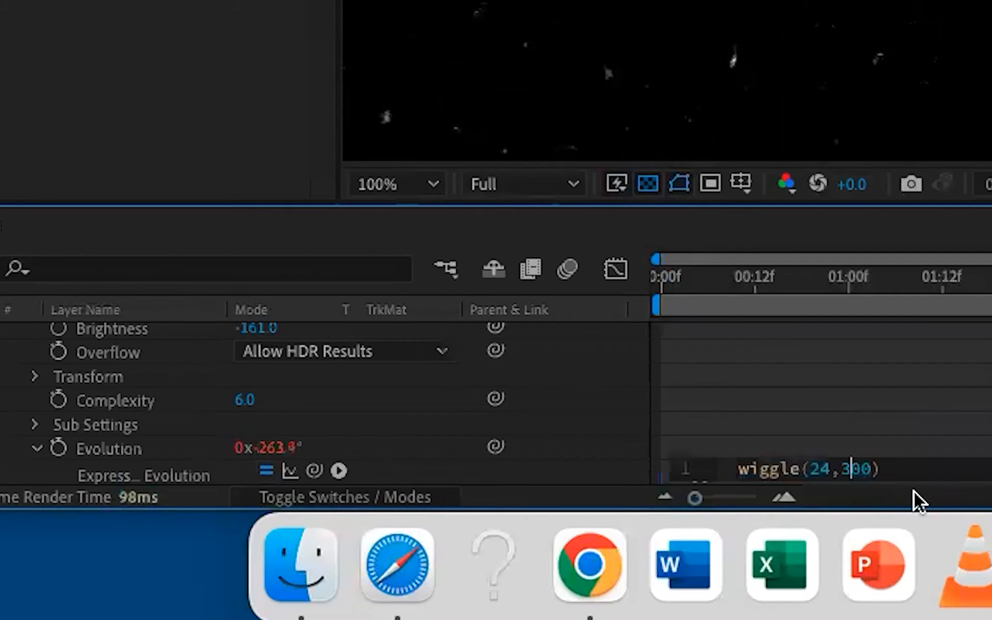
key("BackSpace")
type("5")
left_click(903, 411)
key("space")
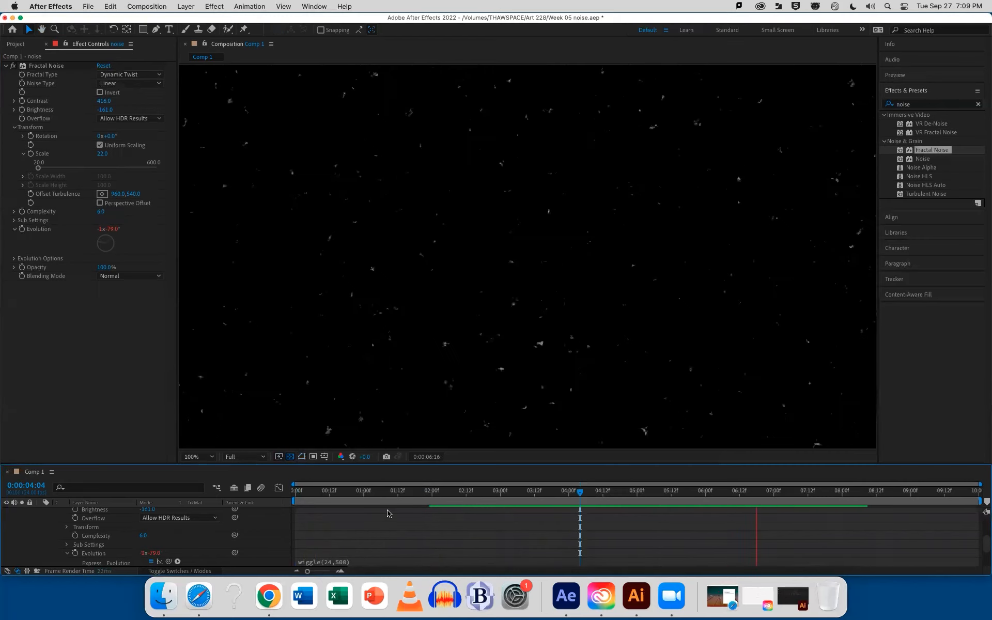
key("space")
mouse_move(313, 496)
left_mouse_down()
mouse_move(303, 495)
mouse_move(427, 495)
mouse_move(294, 495)
left_mouse_up()
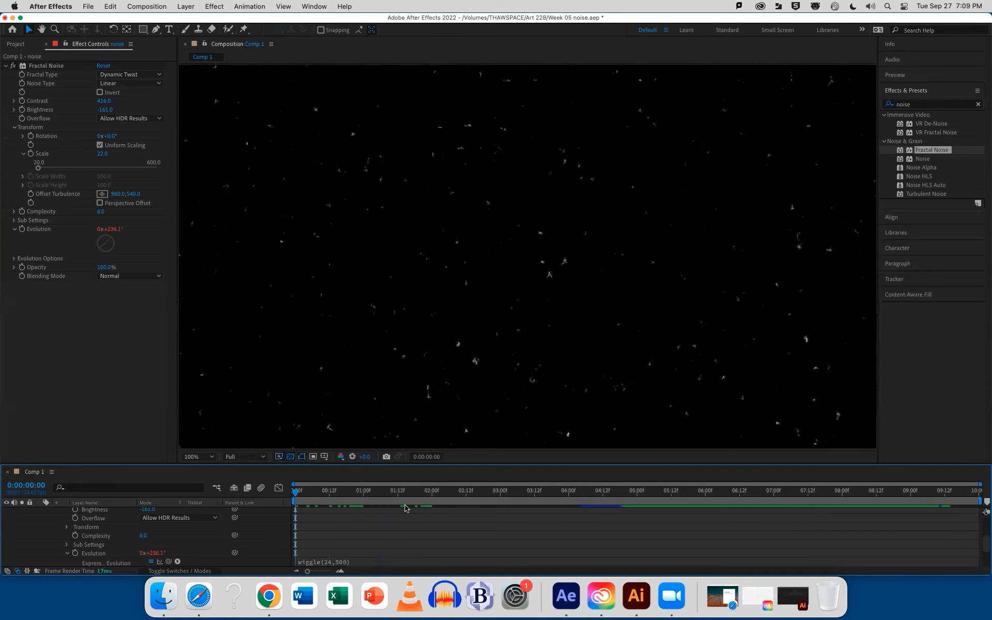
key("space")
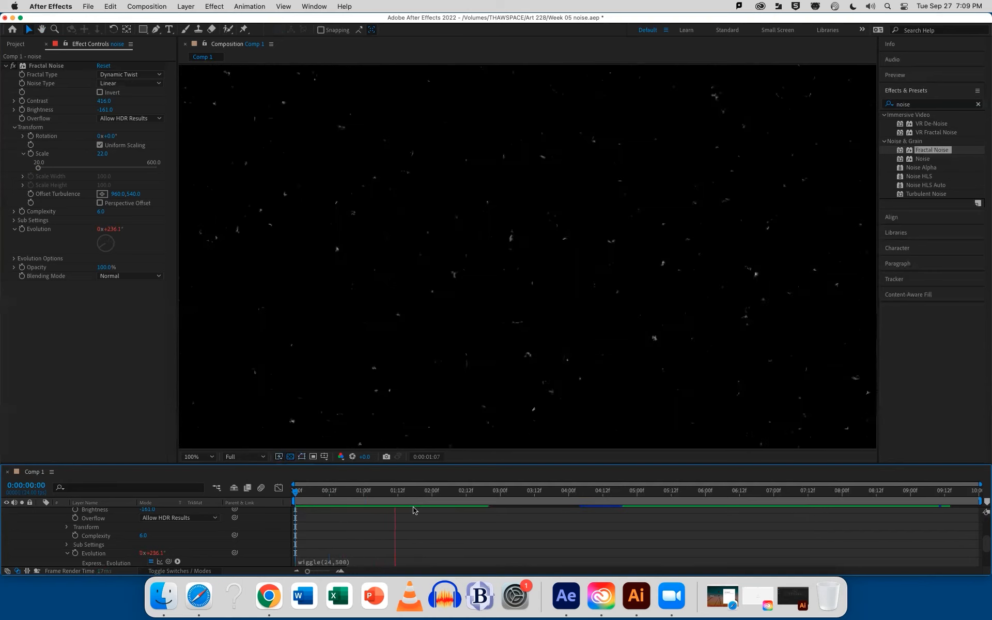
key("space")
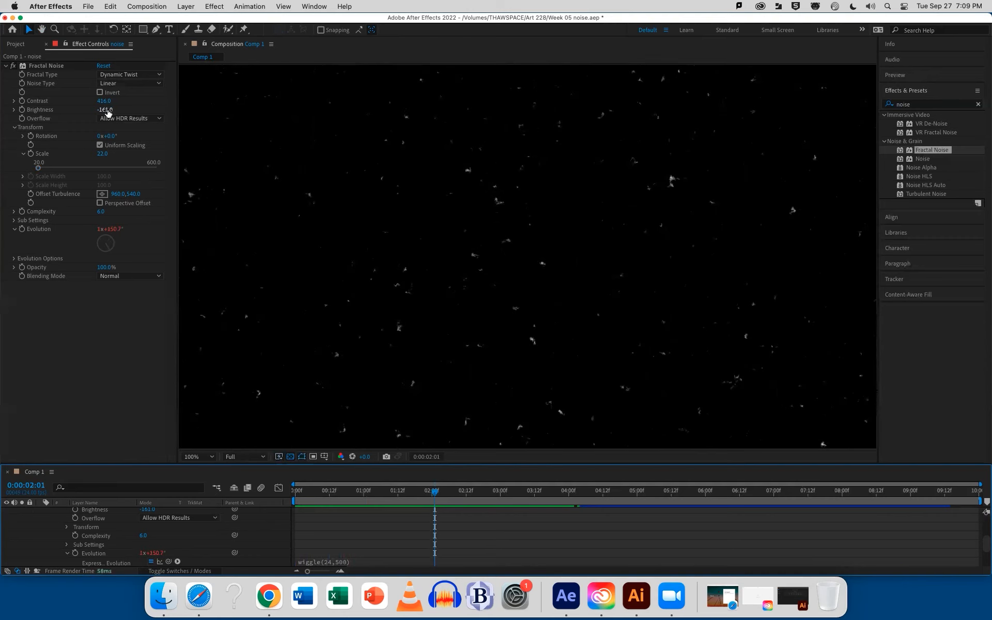
Lower the Fractal Noise brightness to about -182 and contrast to about 375, previewing the sparser specks
left_click_drag(106, 110, 100, 110)
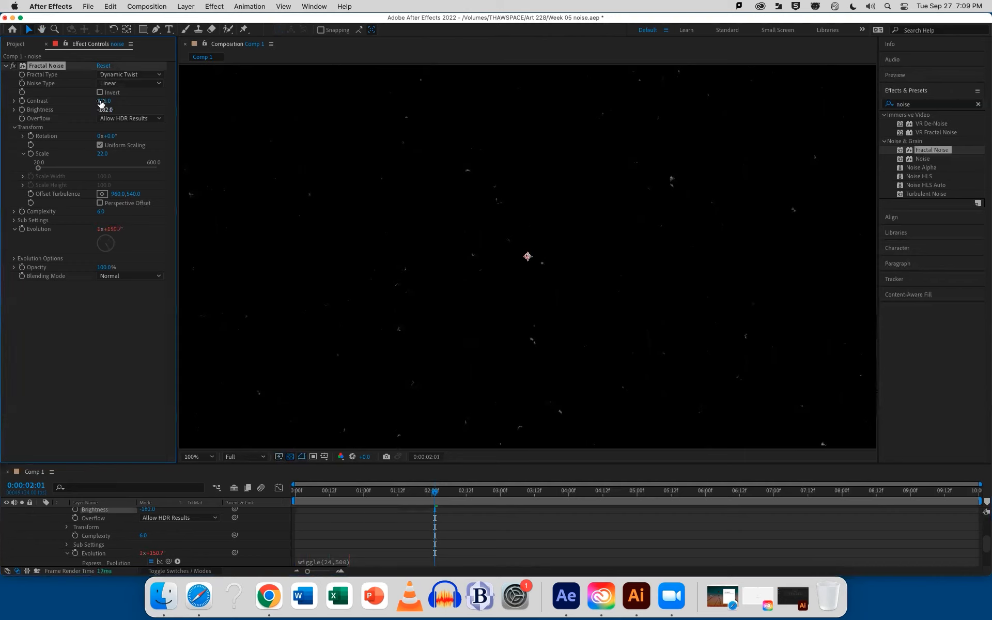
left_click_drag(104, 102, 112, 101)
left_click_drag(348, 492, 294, 493)
key("space")
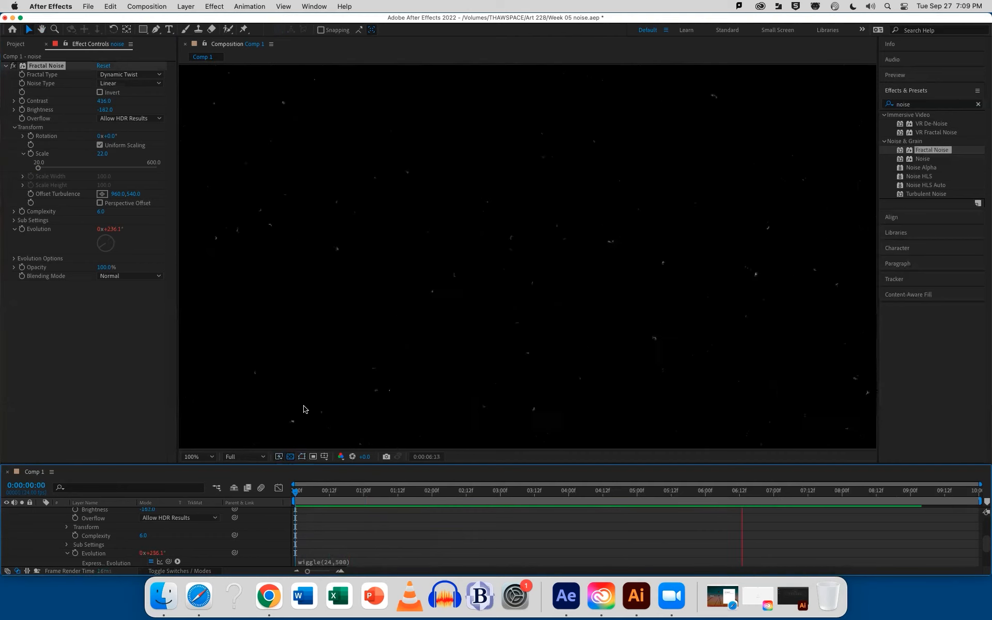
key("space")
left_click_drag(109, 103, 93, 120)
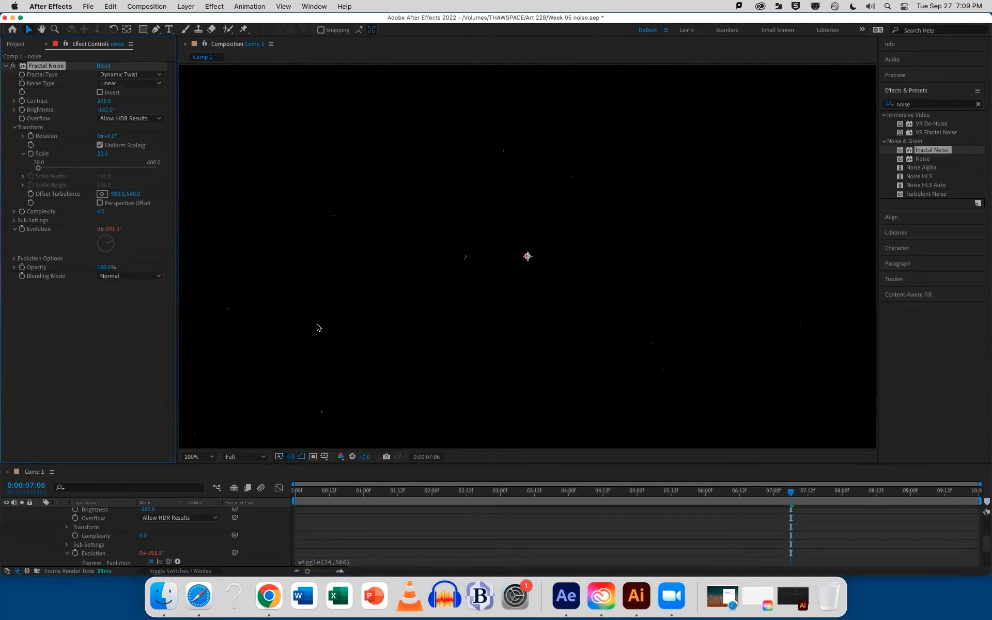
key("space")
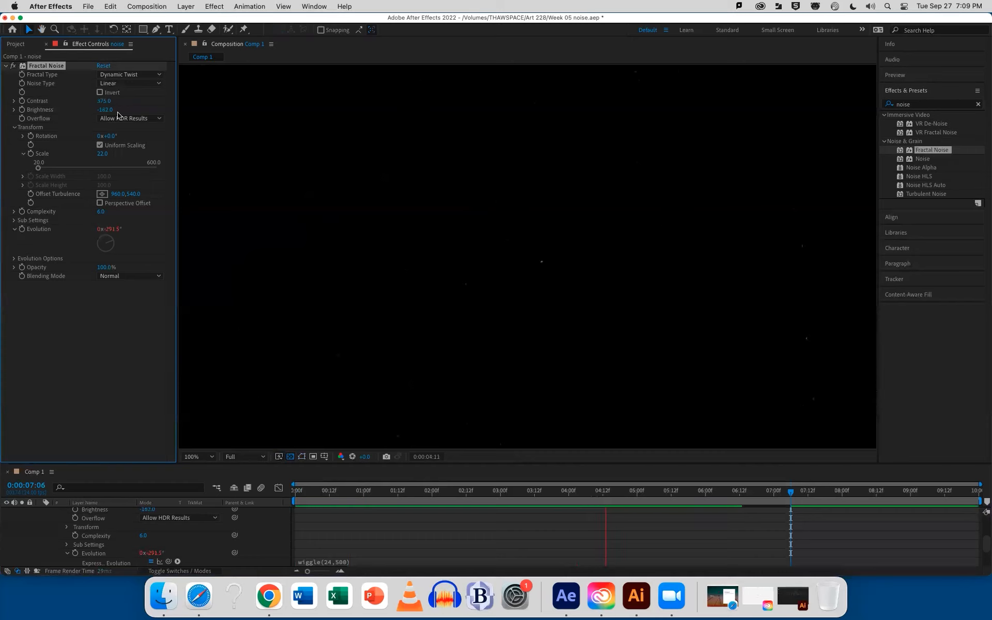
key("space")
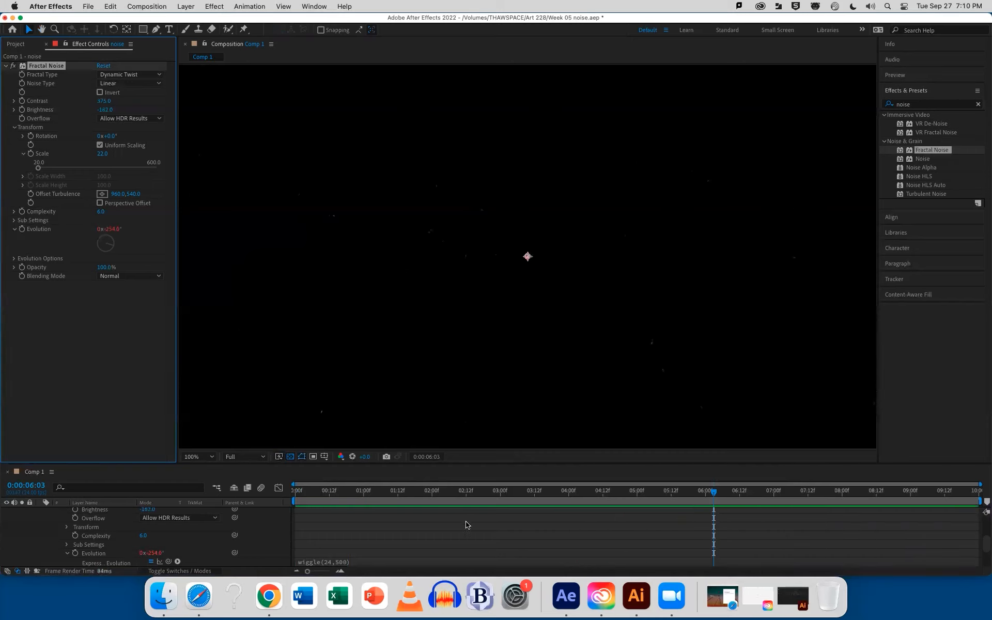
Collapse the noise layer's properties and duplicate the layer
scroll(403, 541, "up", 3)
left_click(40, 511)
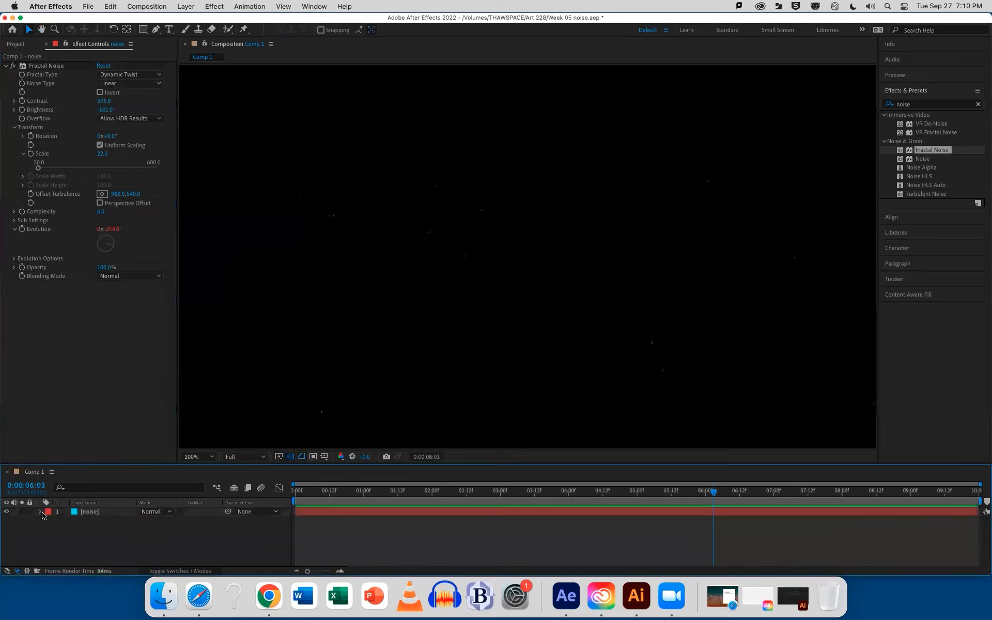
left_click(92, 512)
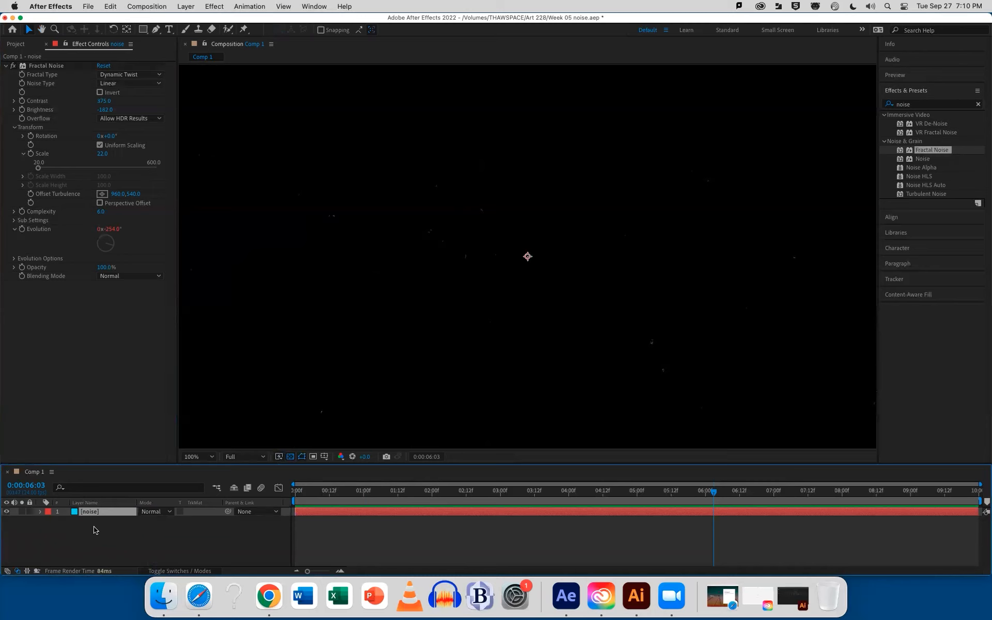
key("super+d")
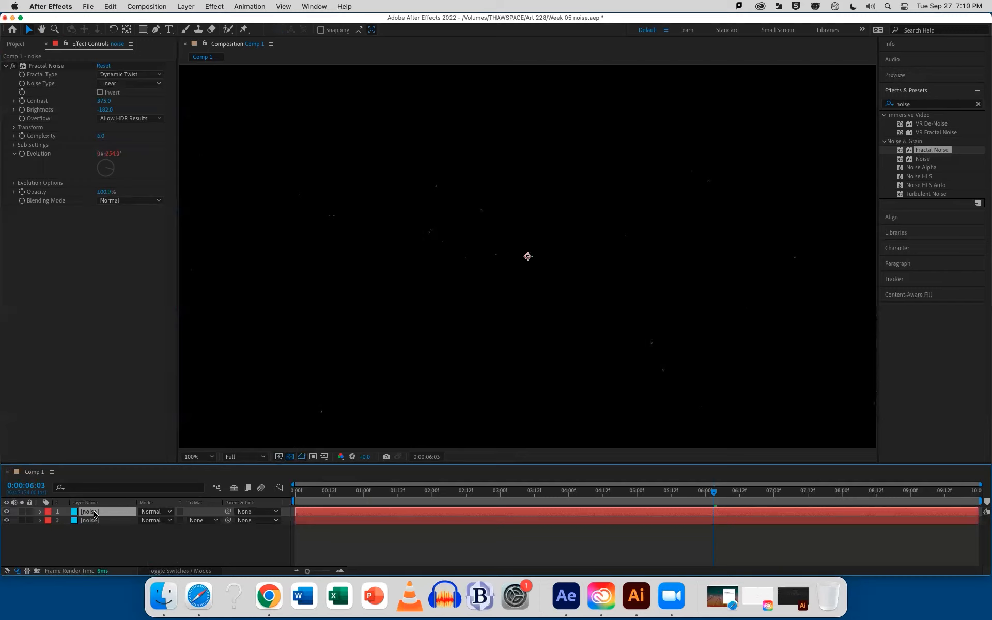
Try the Strings fractal type on the duplicated noise layer with contrast about 390 and brightness about -62
left_click(132, 75)
left_click(126, 274)
left_click_drag(104, 101, 23, 110)
left_click_drag(120, 109, 174, 120)
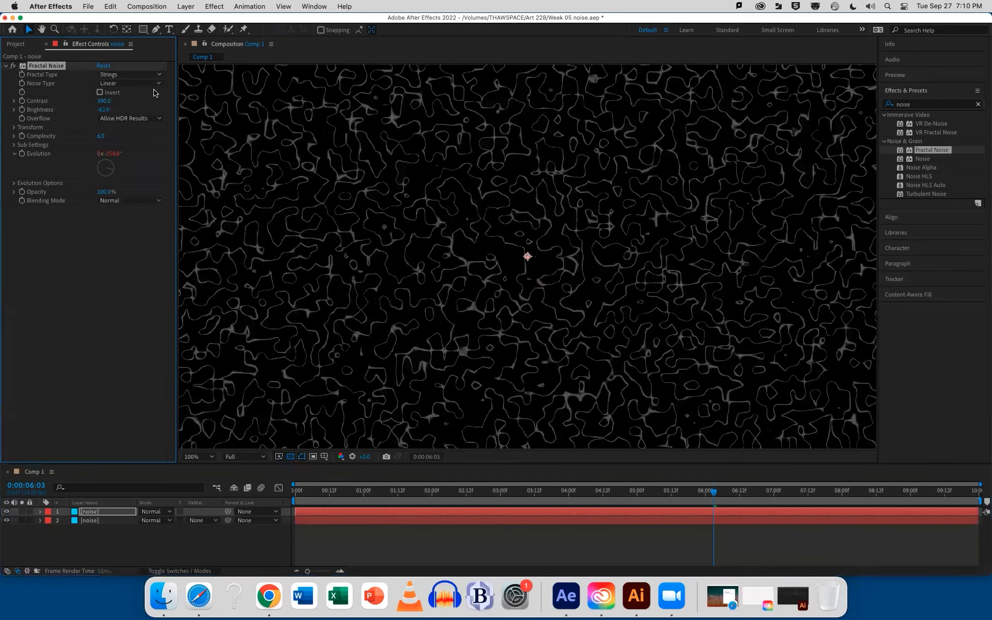
left_click(131, 75)
left_click(143, 286)
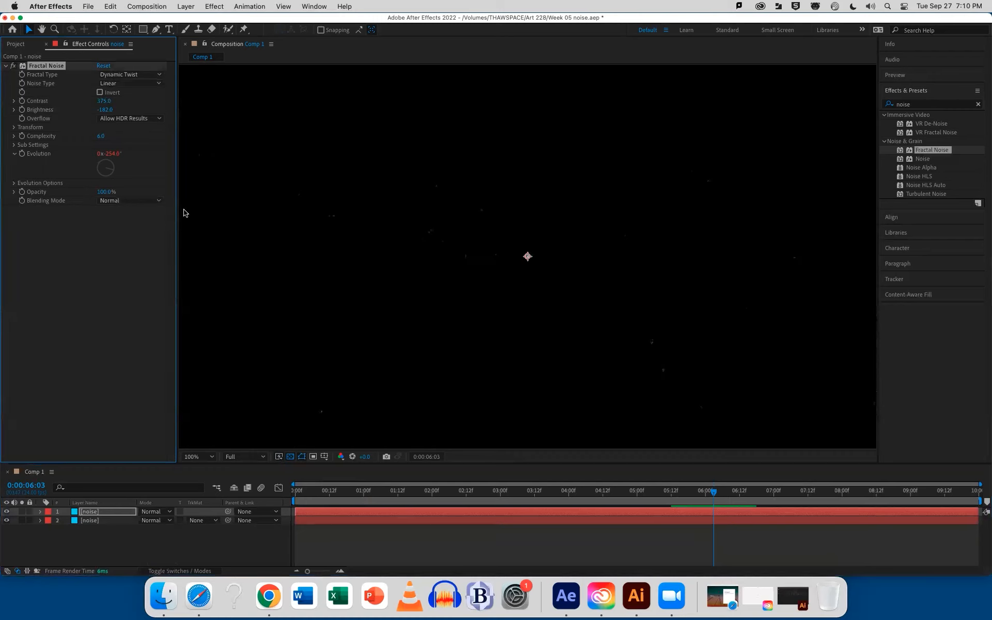
Raise the duplicate's contrast to about 474 and turn off uniform scaling, with Scale Width about 85.6 and Scale Height about 320
left_click_drag(104, 101, 150, 100)
left_click(14, 128)
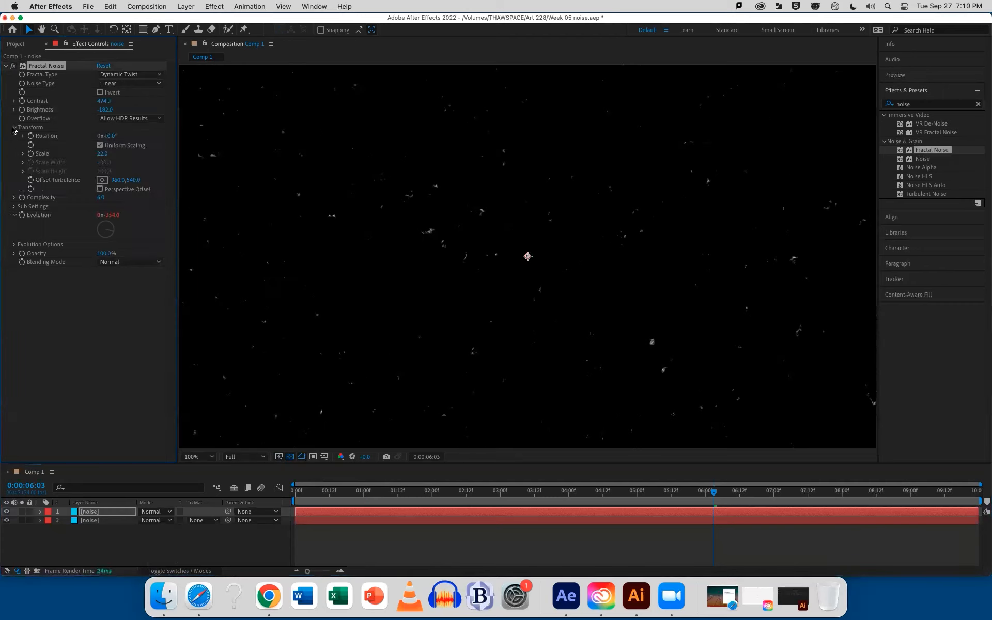
left_click(100, 145)
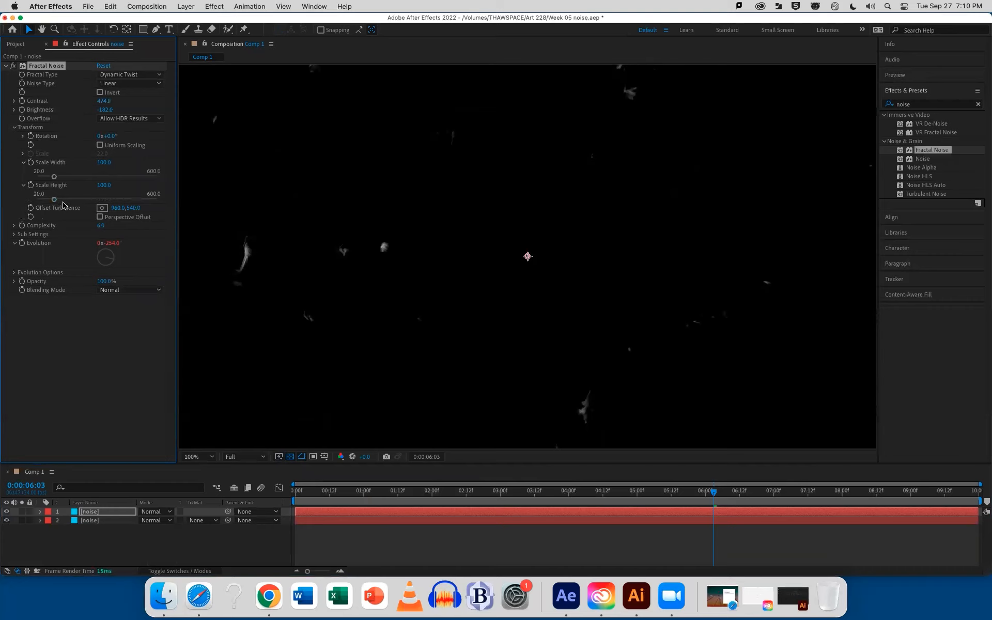
mouse_move(55, 200)
left_mouse_down()
mouse_move(101, 202)
mouse_move(65, 179)
mouse_move(41, 181)
mouse_move(51, 180)
left_mouse_up()
left_click_drag(302, 494, 411, 482)
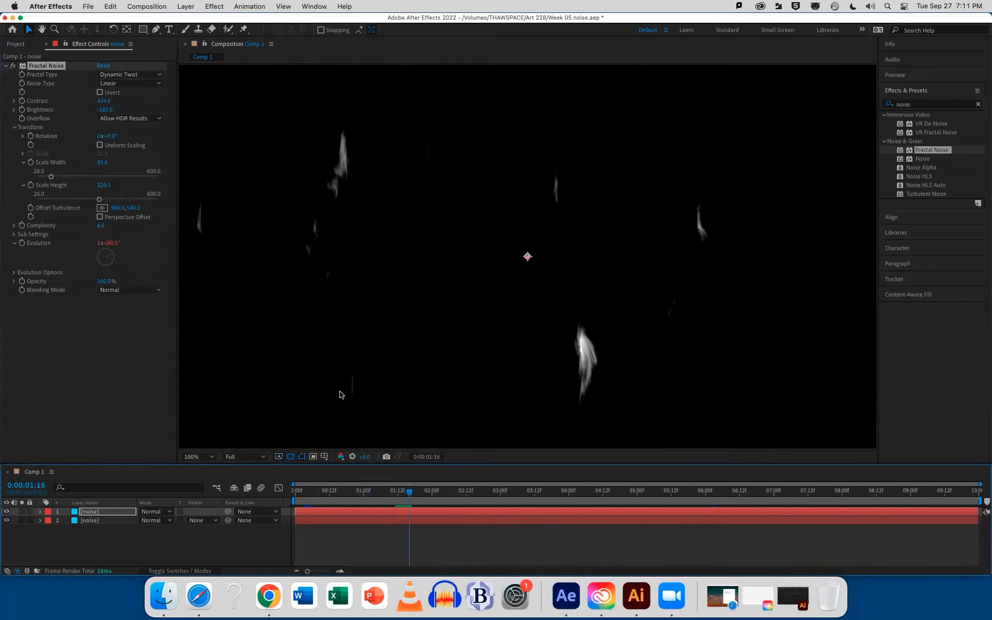
Stretch the duplicate's noise into thin vertical streaks with Scale Width 20 and Scale Height about 539.5, and preview it
left_click_drag(52, 177, 35, 179)
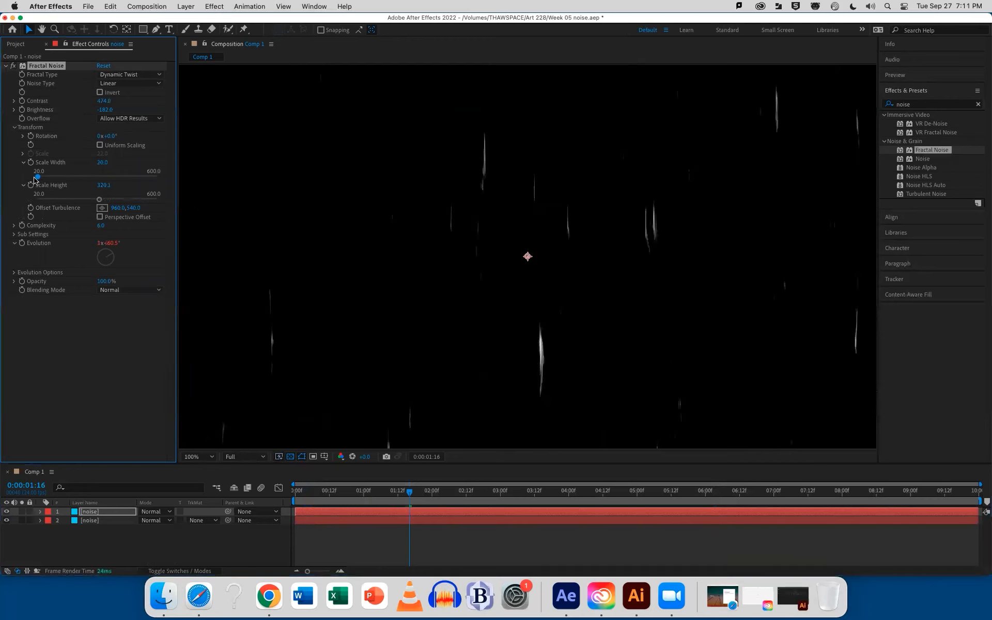
left_click_drag(304, 490, 358, 493)
left_click(99, 199)
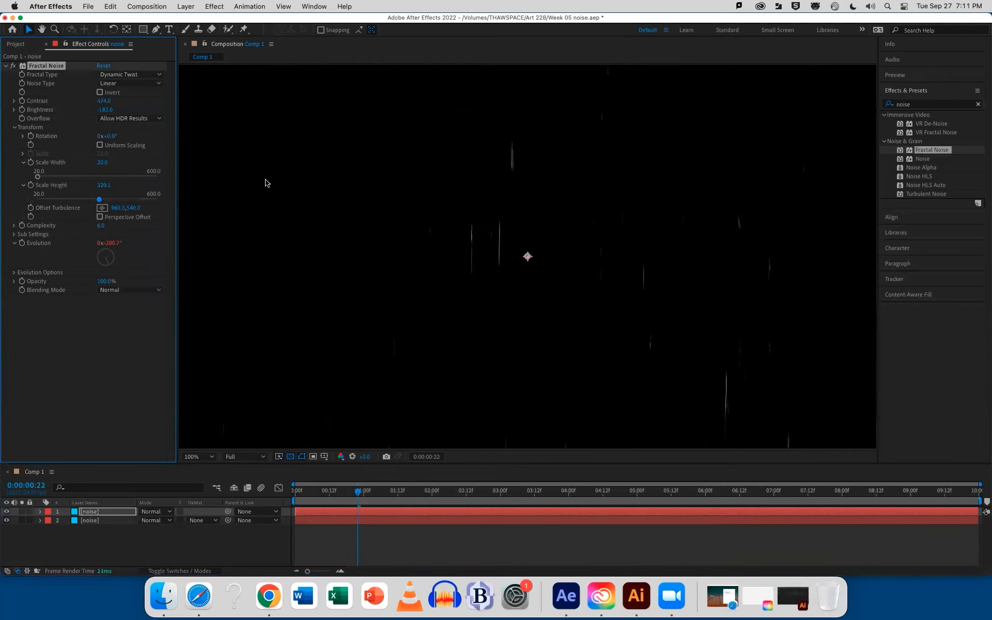
left_click(144, 199)
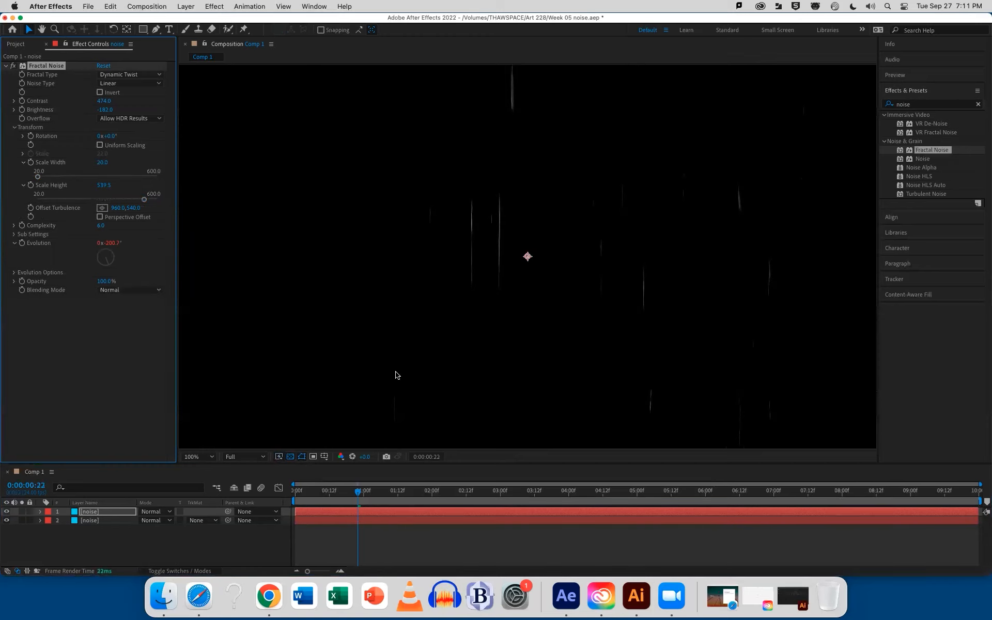
key("space")
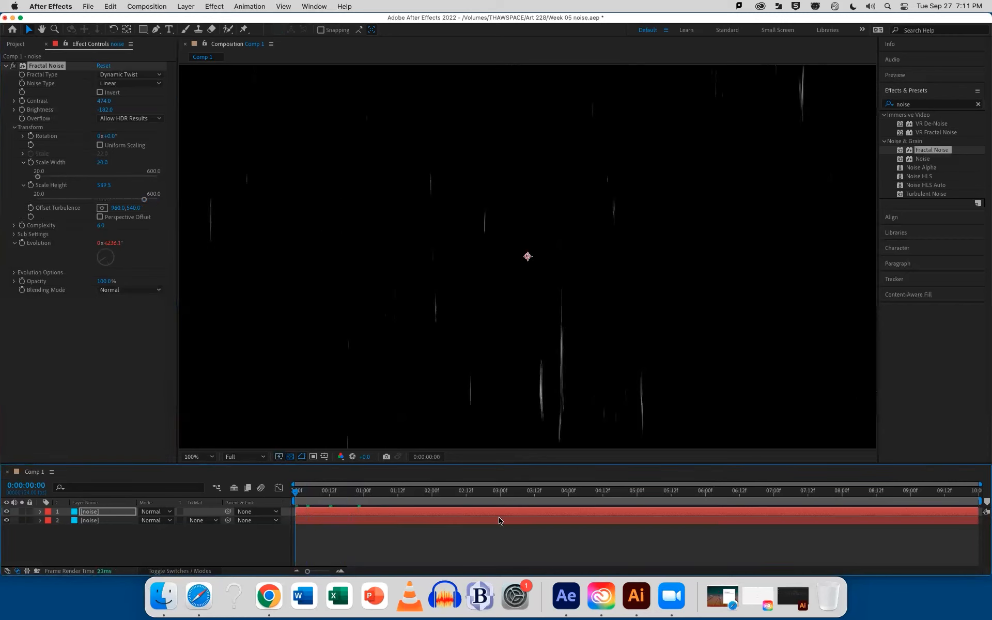
Find the Turbulent Displace effect and apply it to the upper noise layer
left_click(915, 102)
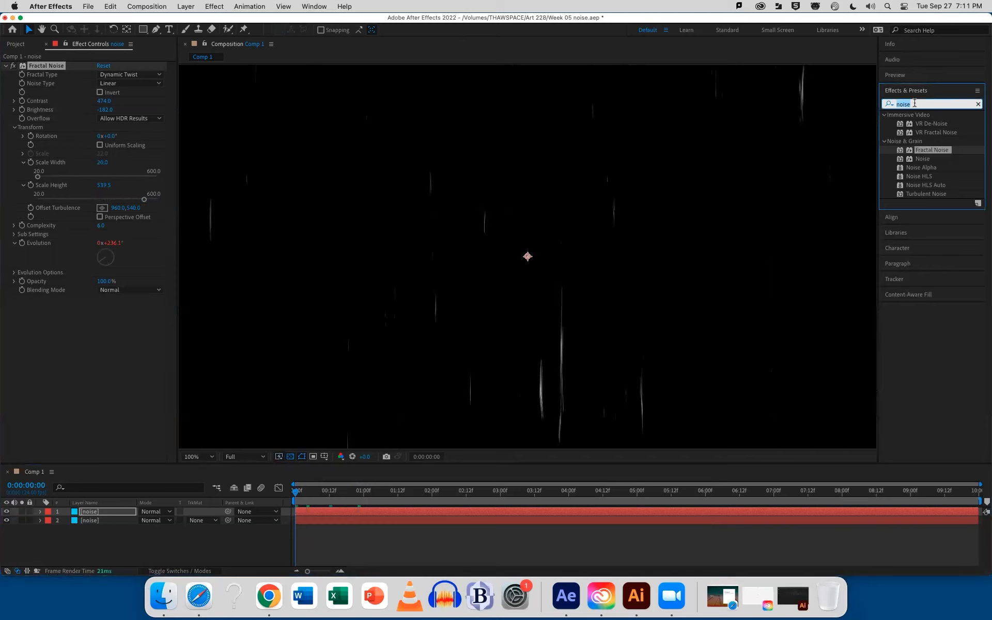
type("turb")
mouse_move(937, 124)
left_mouse_down()
mouse_move(874, 165)
mouse_move(594, 512)
left_mouse_up()
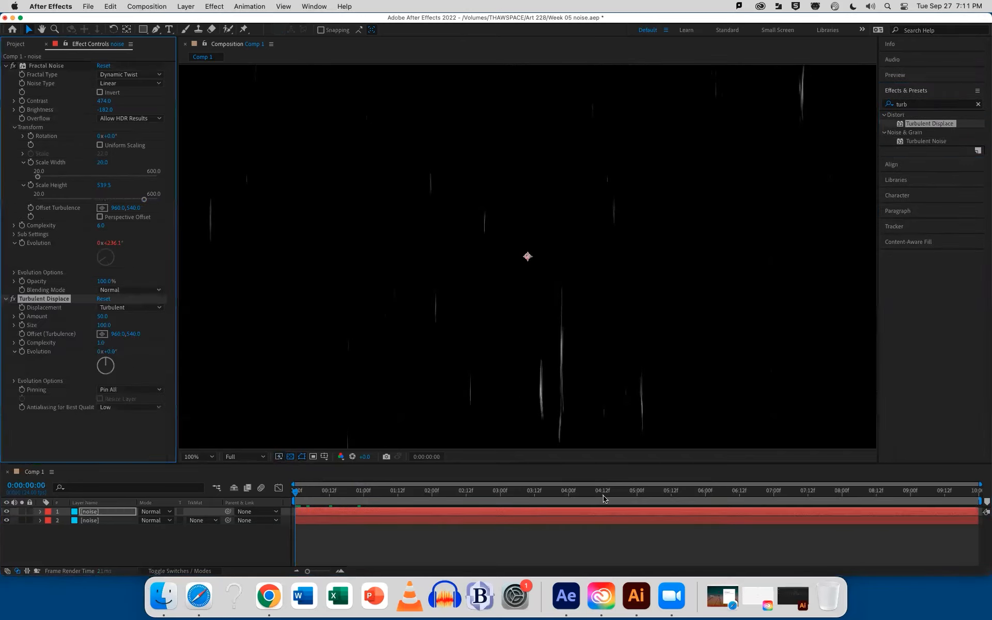
Rename the upper noise layer hair and the lower one dust, and preview the combined animation
left_click(87, 511)
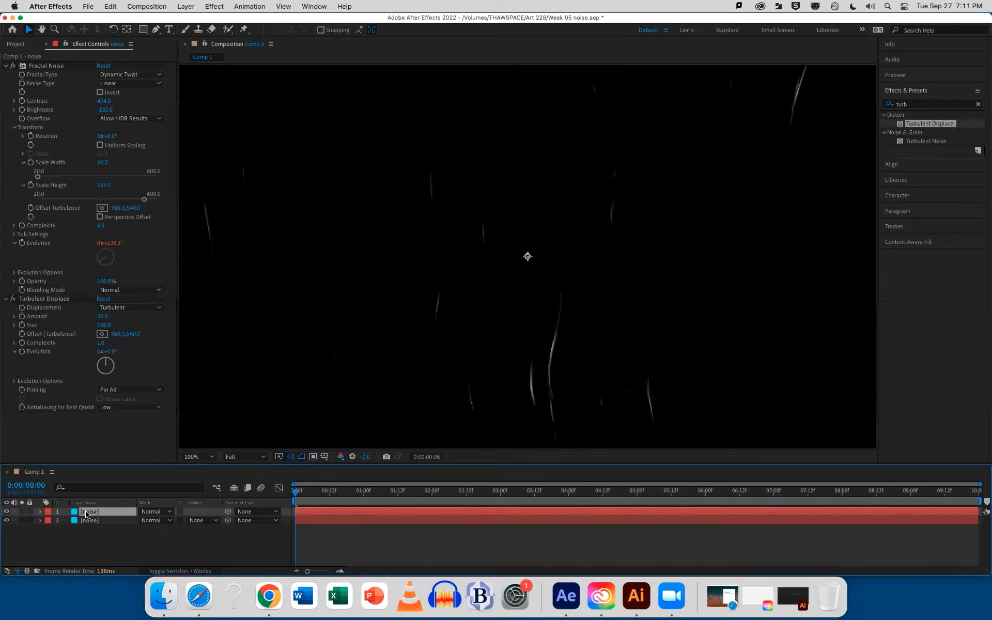
key("Return")
type("hair")
key("Return")
left_click(92, 523)
key("Return")
type("du")
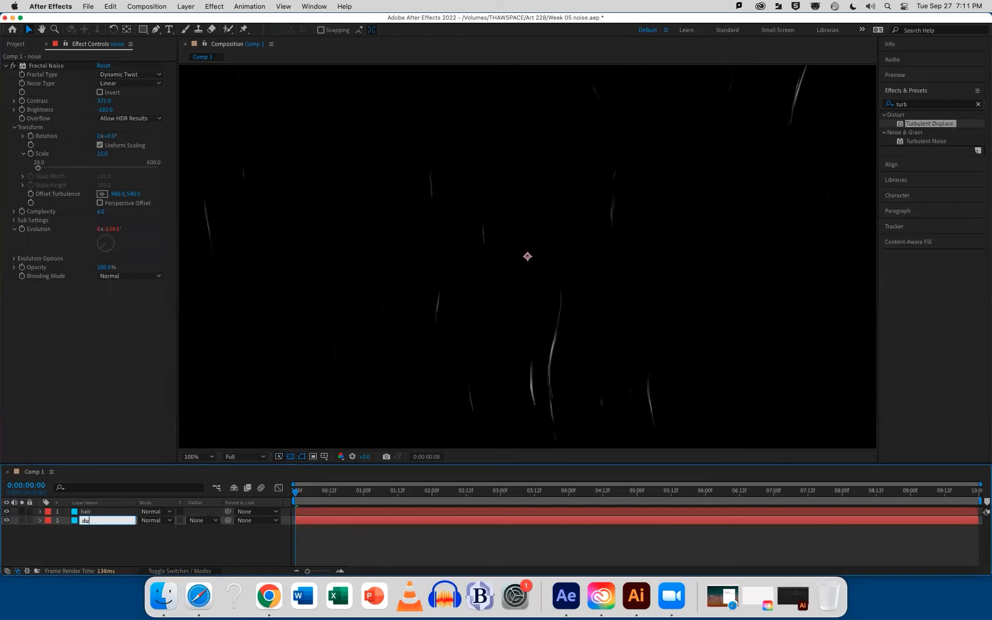
type("st")
key("Return")
key("space")
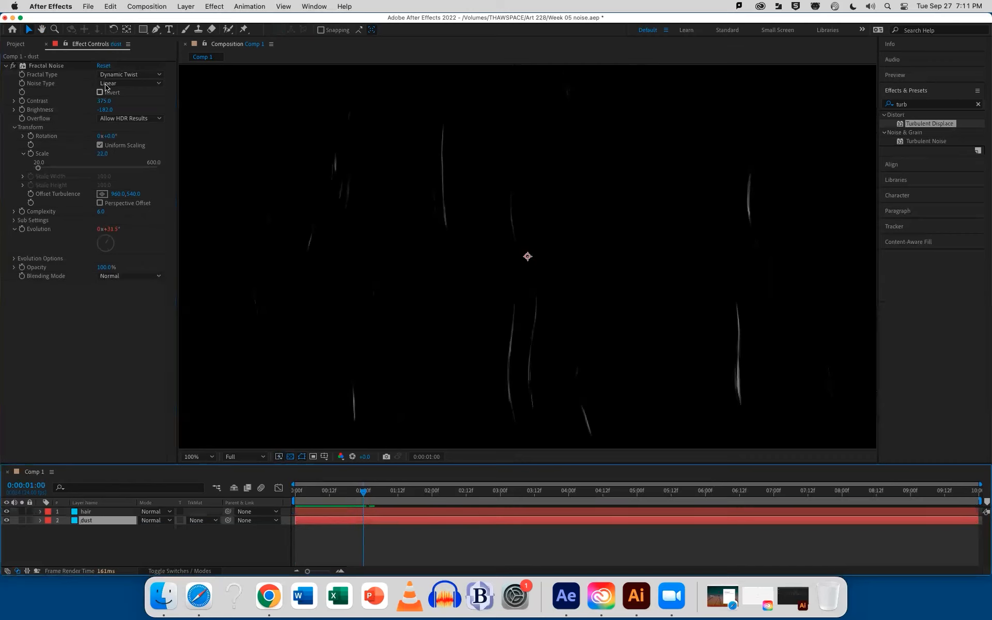
mouse_move(104, 100)
left_mouse_down()
mouse_move(134, 101)
mouse_move(80, 112)
mouse_move(101, 110)
left_mouse_up()
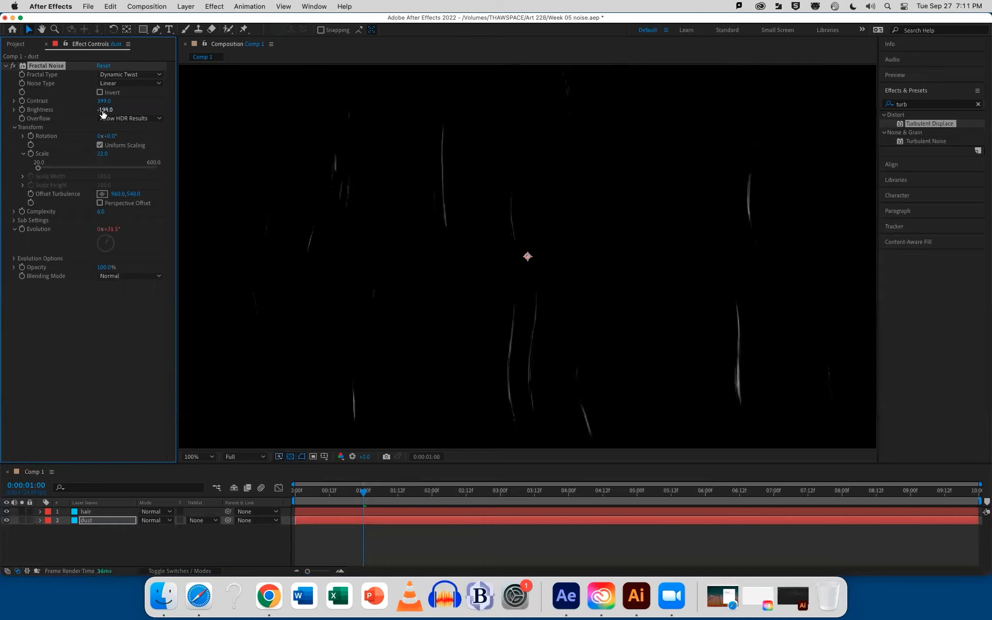
key("super+z")
key("super+z")
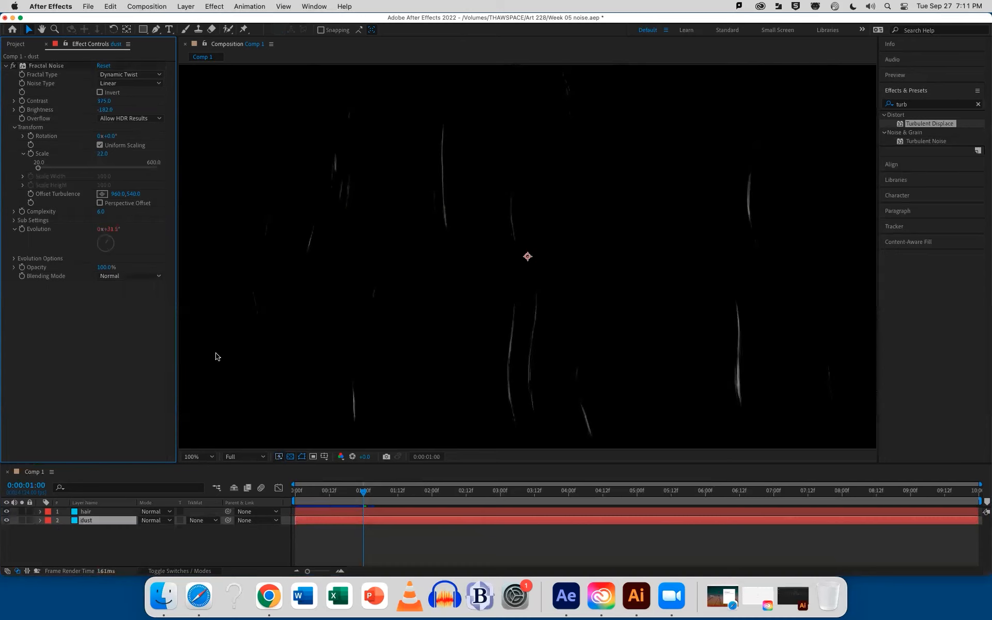
Isolate the hair layer, set its Fractal Noise Contrast to 455 and Brightness to -203, preview it and save the project
left_click(313, 511)
left_click(7, 512)
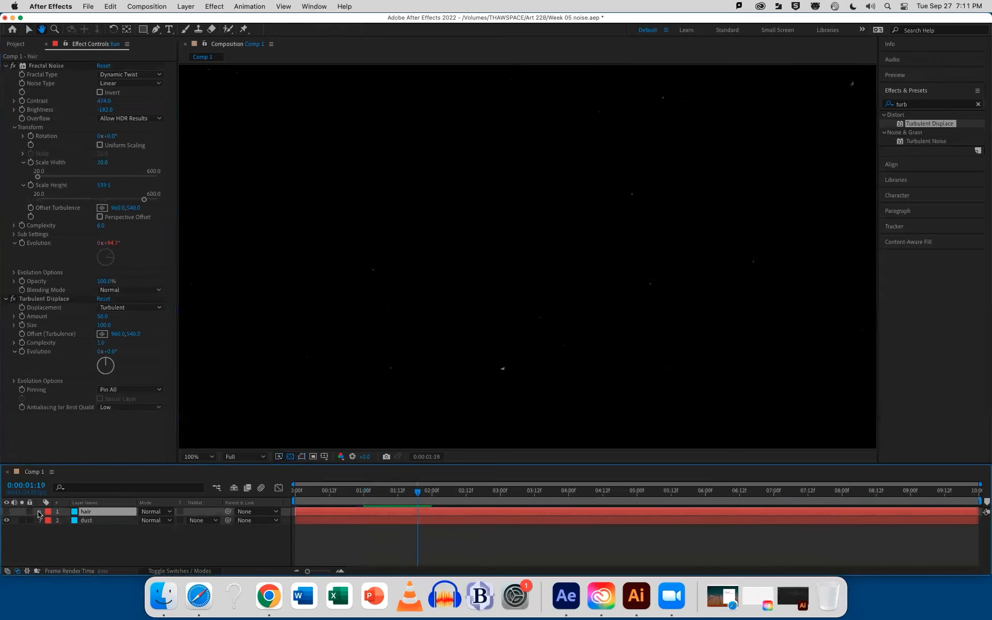
left_click(6, 511)
left_click(7, 520)
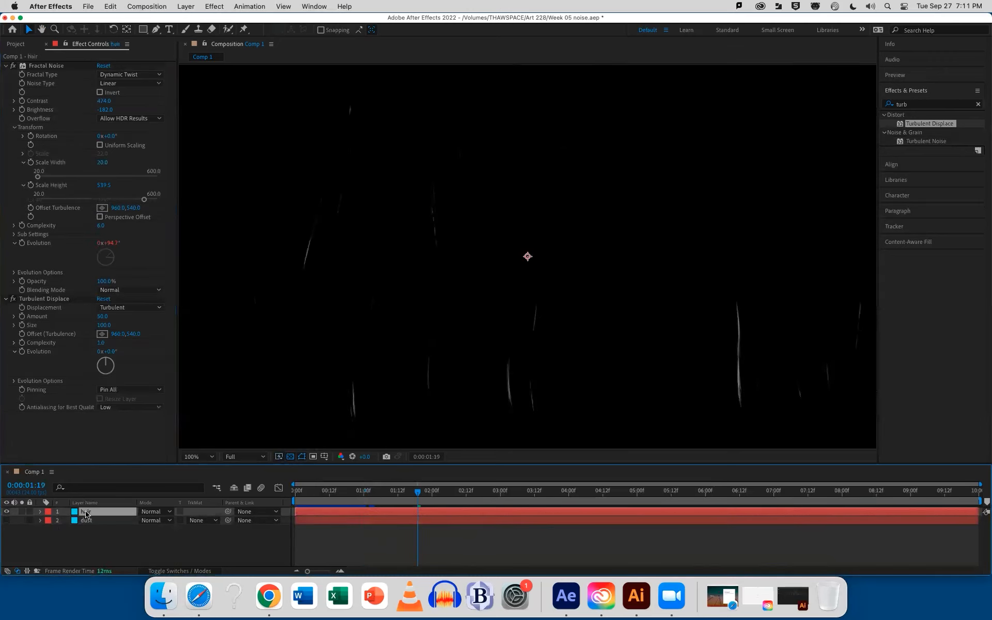
mouse_move(105, 110)
left_mouse_down()
mouse_move(98, 116)
mouse_move(108, 103)
mouse_move(125, 103)
mouse_move(99, 103)
left_mouse_up()
key("space")
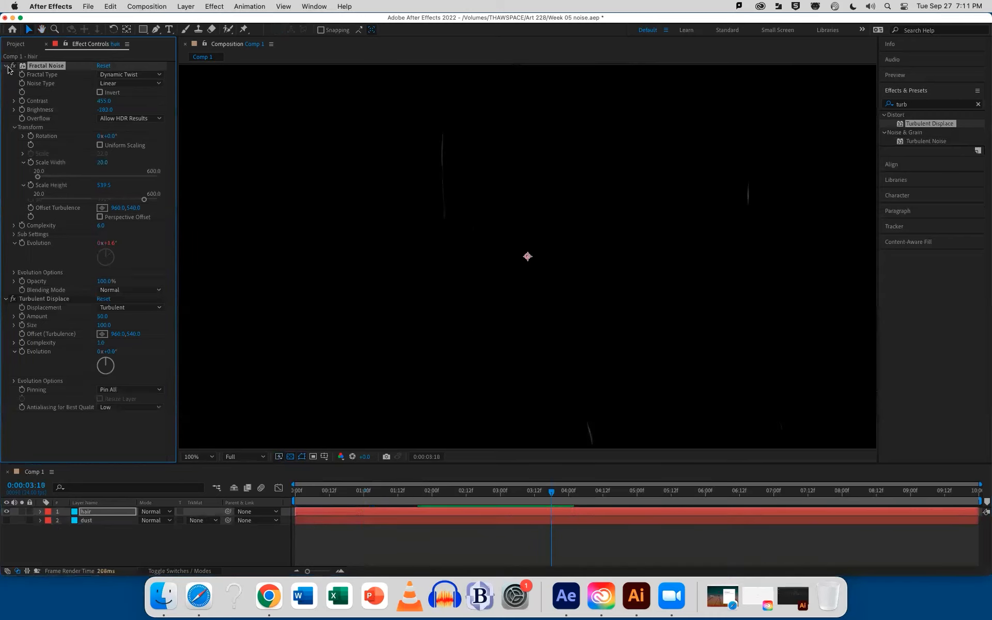
key("super+s")
Show the dust layer again, set the hair layer's blending mode to Screen, and preview both layers together
left_click(6, 520)
left_click(87, 513)
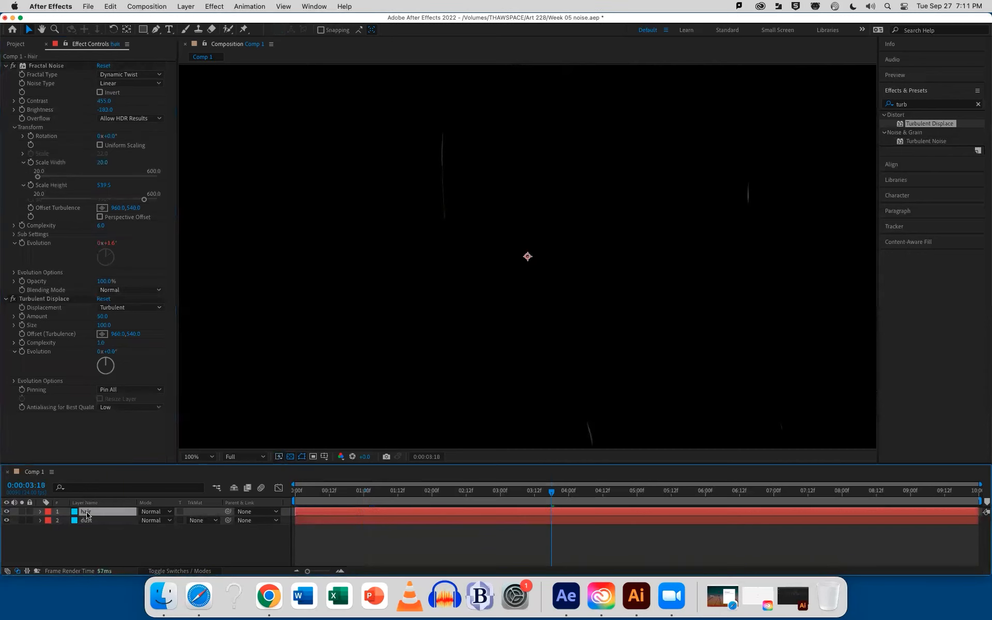
left_click(157, 514)
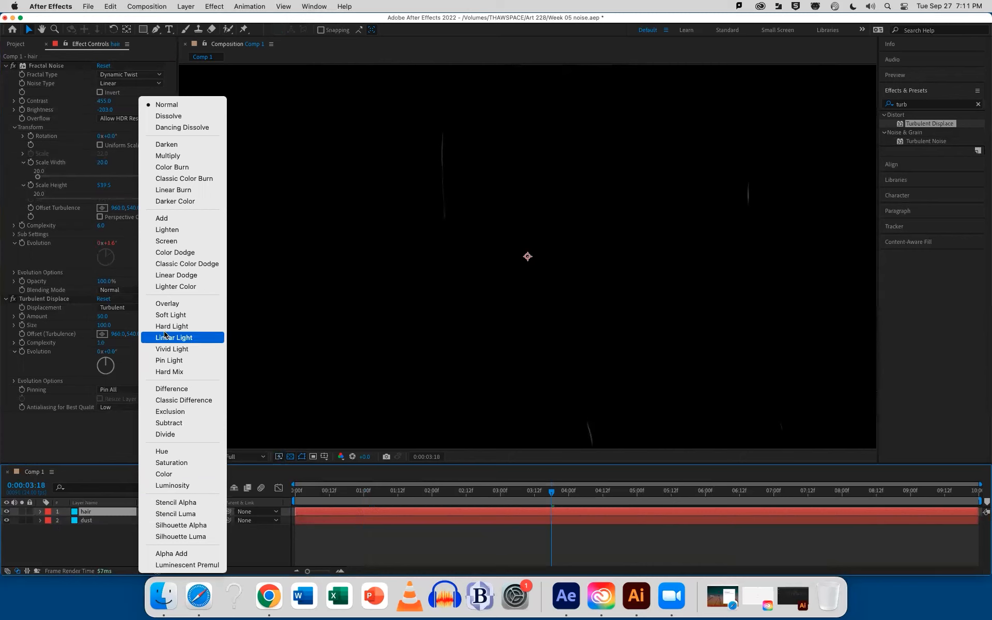
left_click(158, 242)
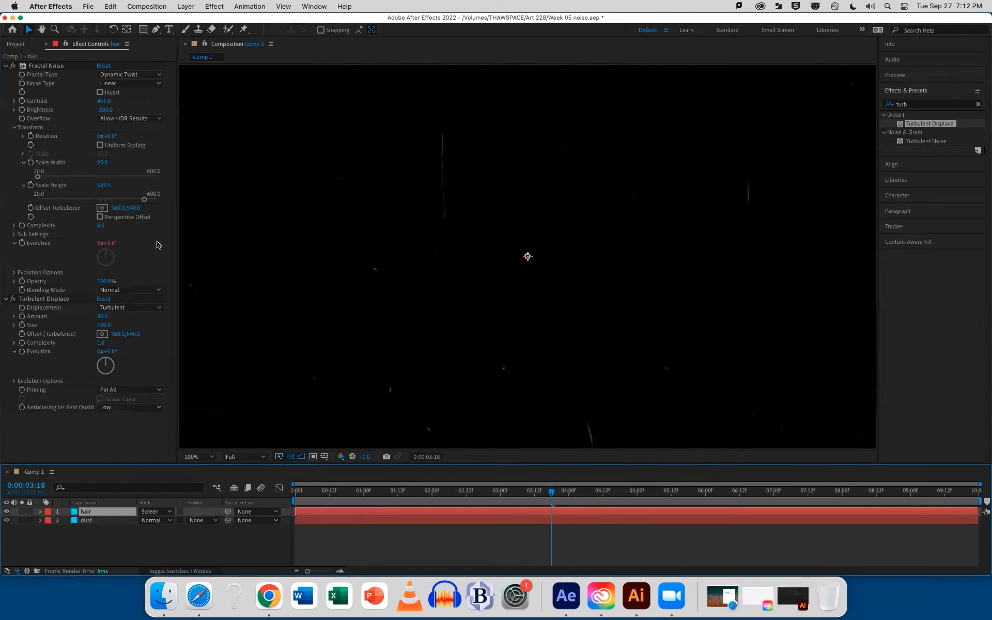
key("space")
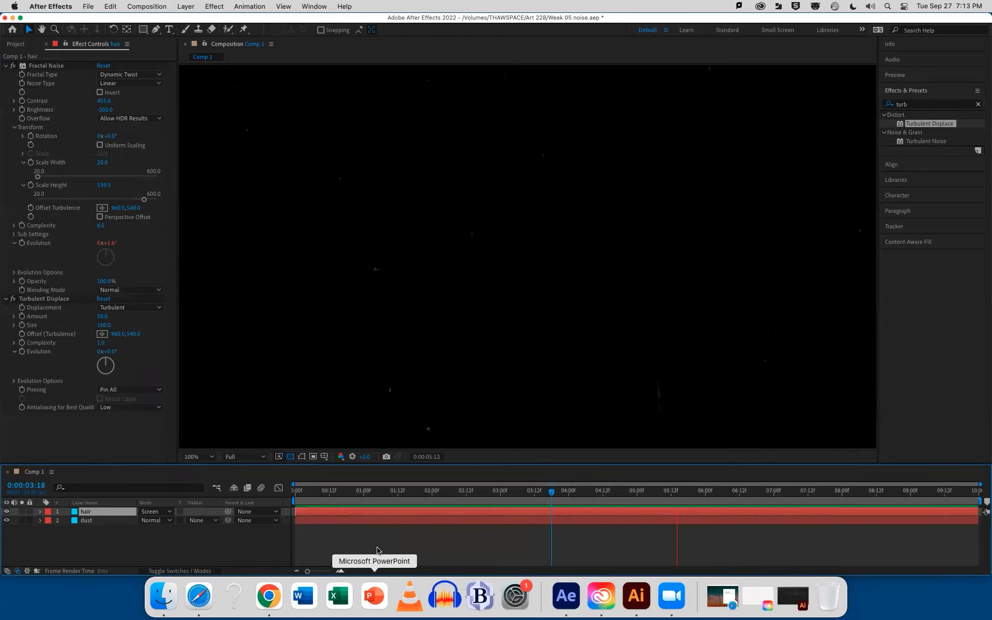
key("space")
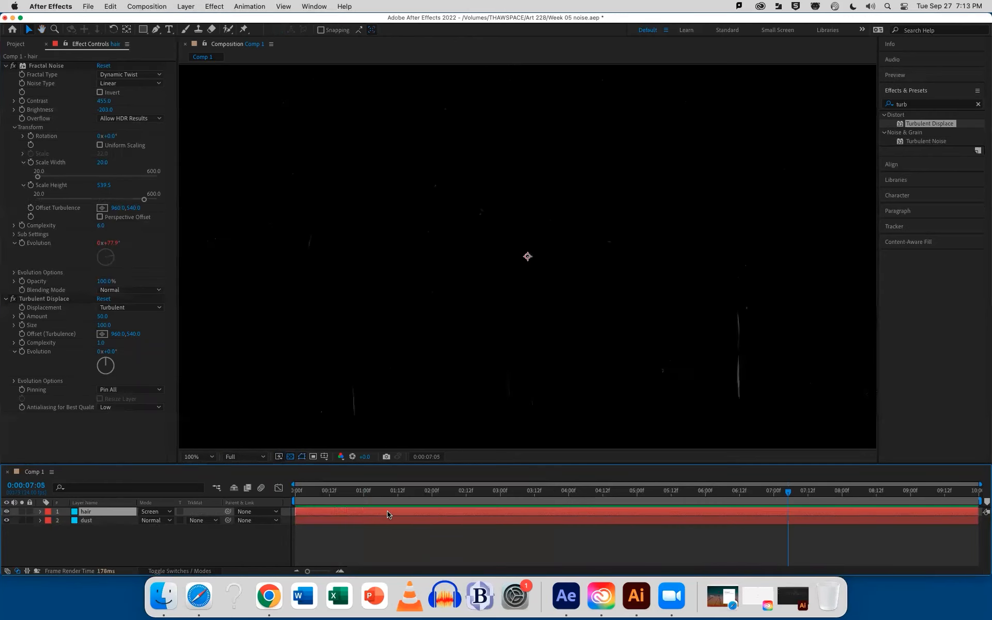
Return to the composition view and scrub through the first second or two of the combined dust and hair animation
double_click(388, 514)
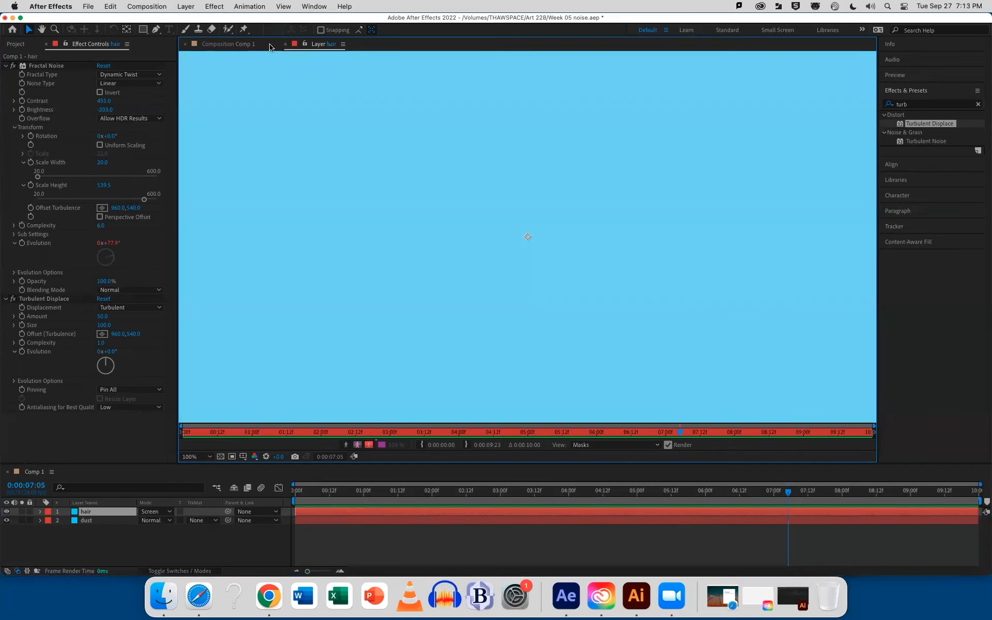
left_click(285, 45)
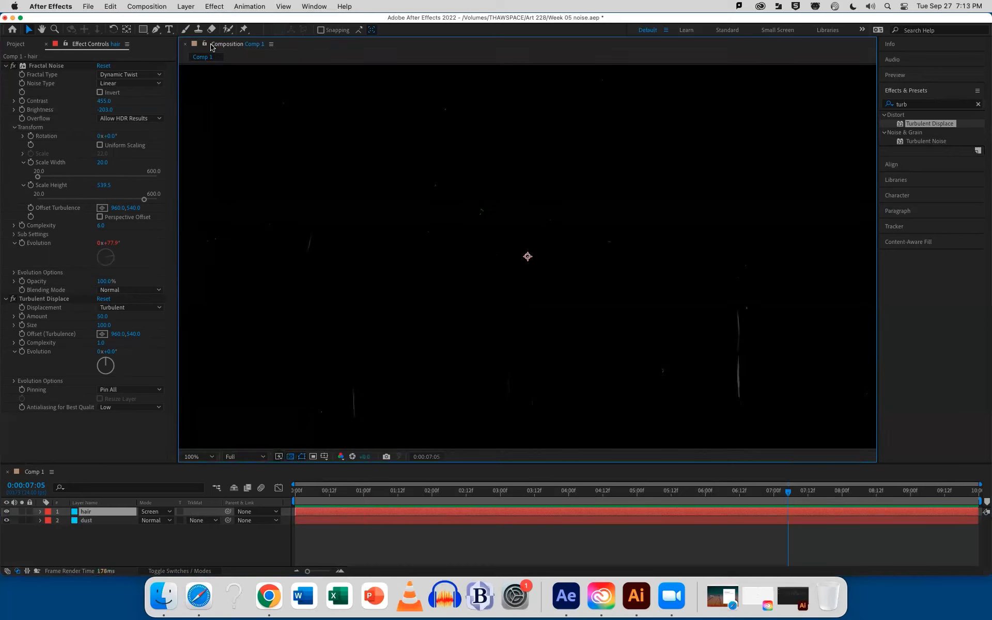
left_click_drag(298, 491, 346, 493)
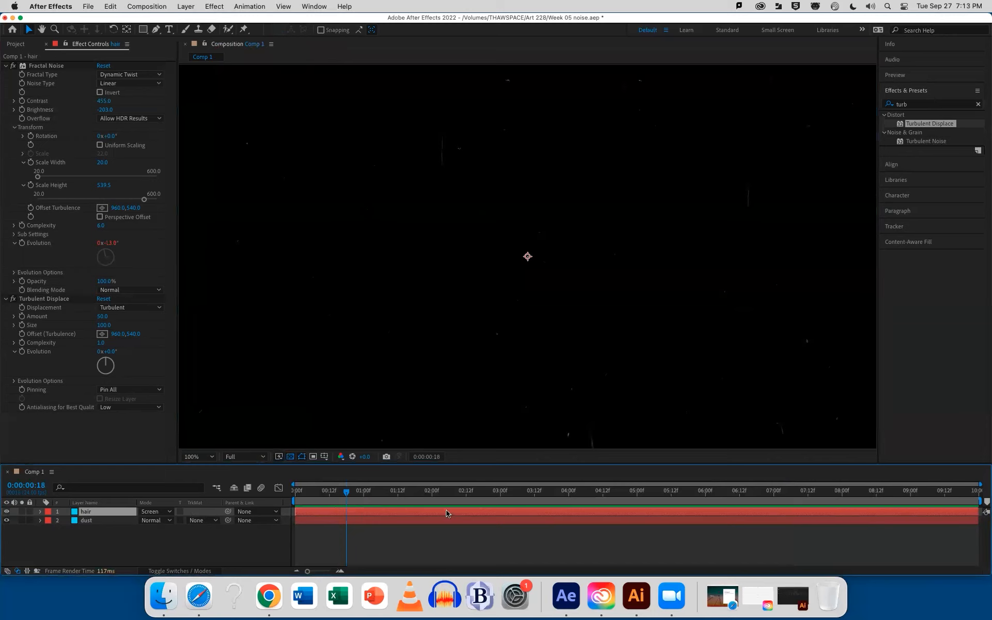
left_click_drag(352, 495, 398, 495)
left_click_drag(349, 494, 290, 492)
key("space")
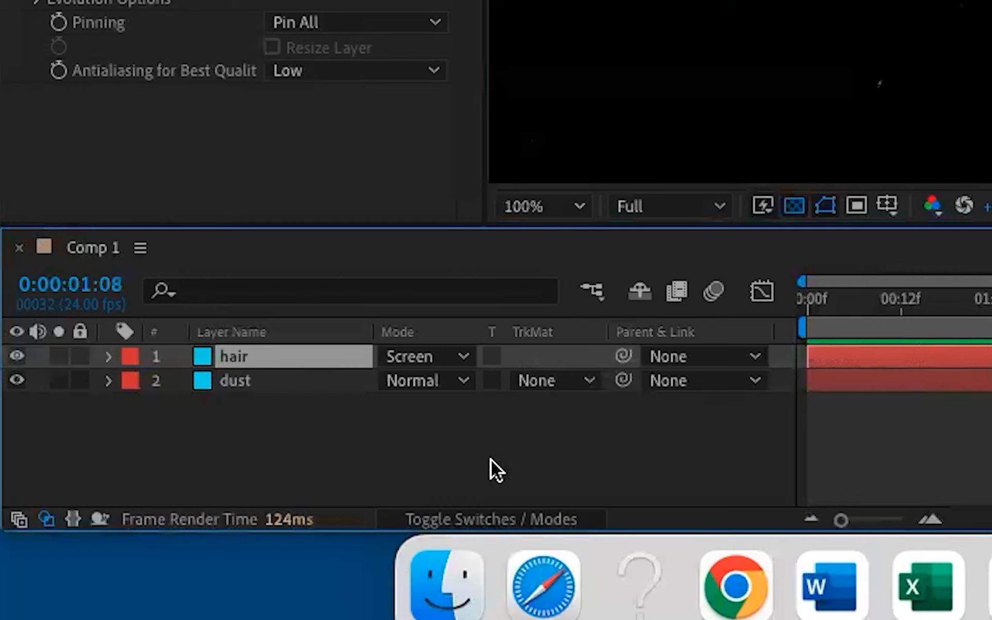
Toggle the layer columns from modes to switches and back, and preview the animation from about 0:00:01:13
left_click(479, 517)
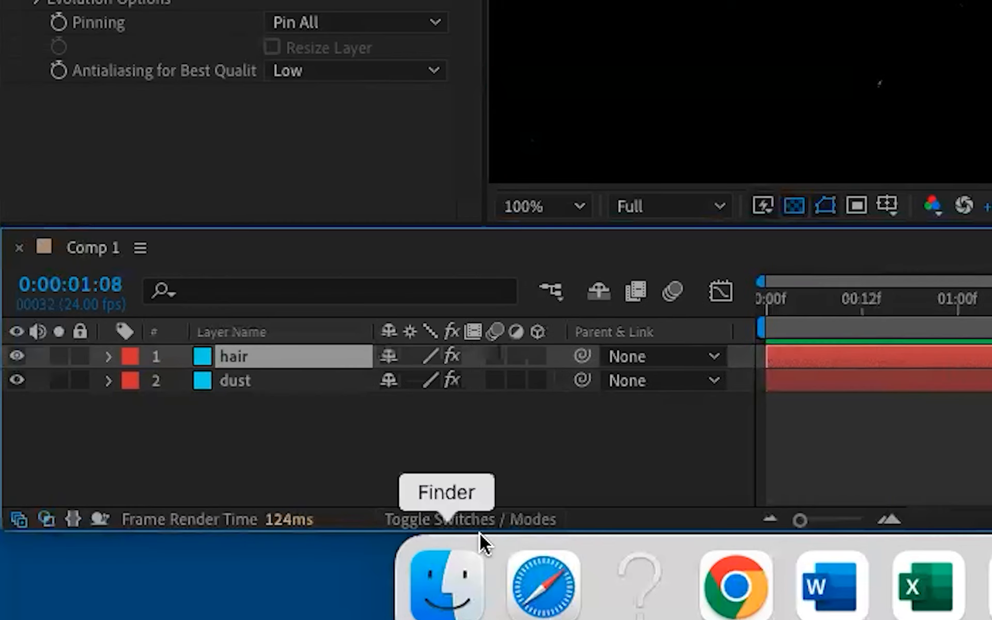
left_click(479, 517)
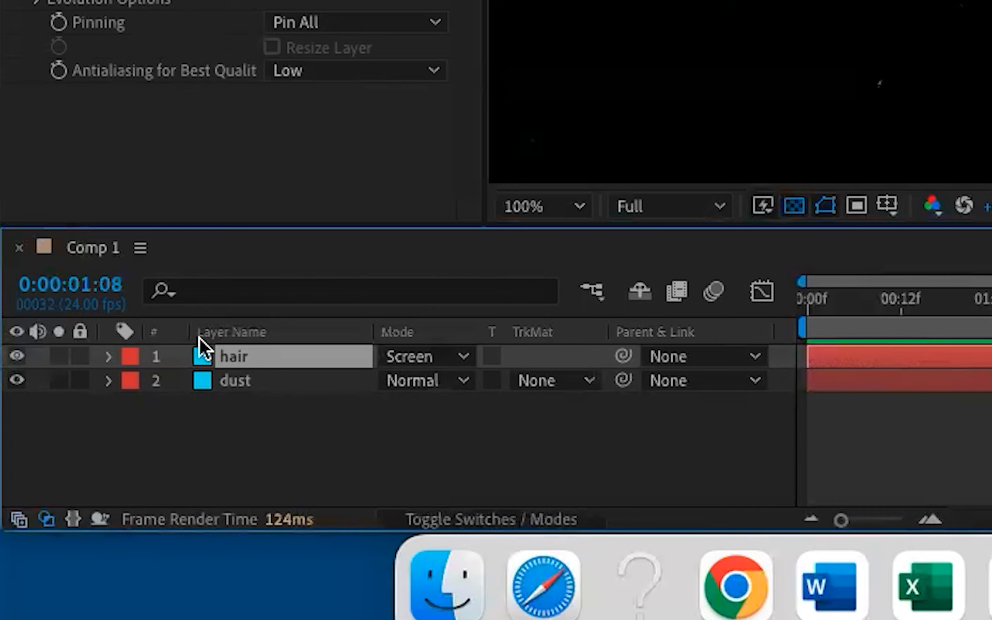
mouse_move(907, 304)
left_mouse_down()
mouse_move(865, 304)
mouse_move(921, 308)
left_mouse_up()
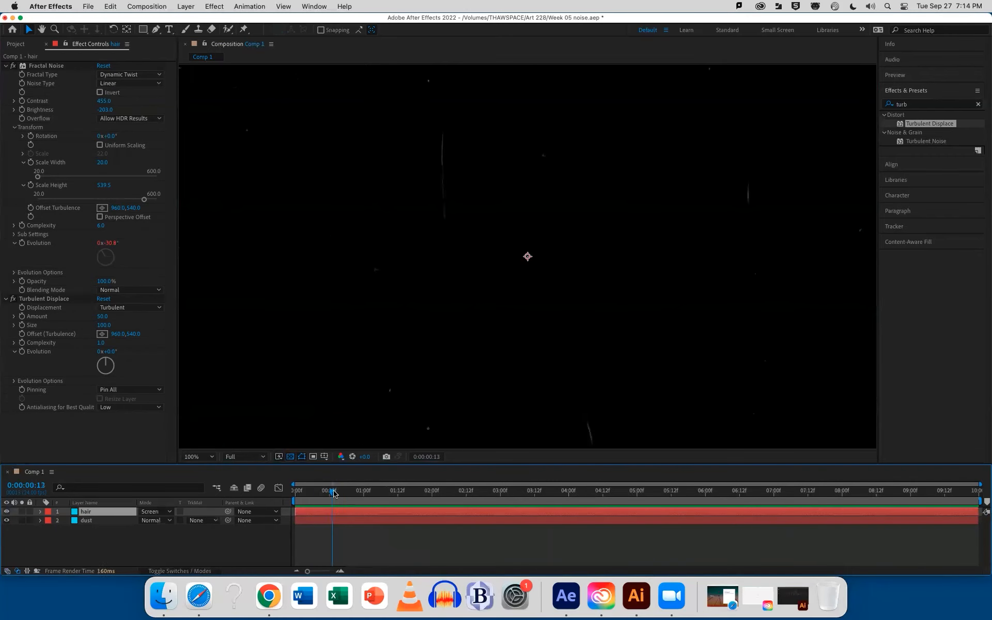
left_click_drag(333, 493, 396, 500)
key("space")
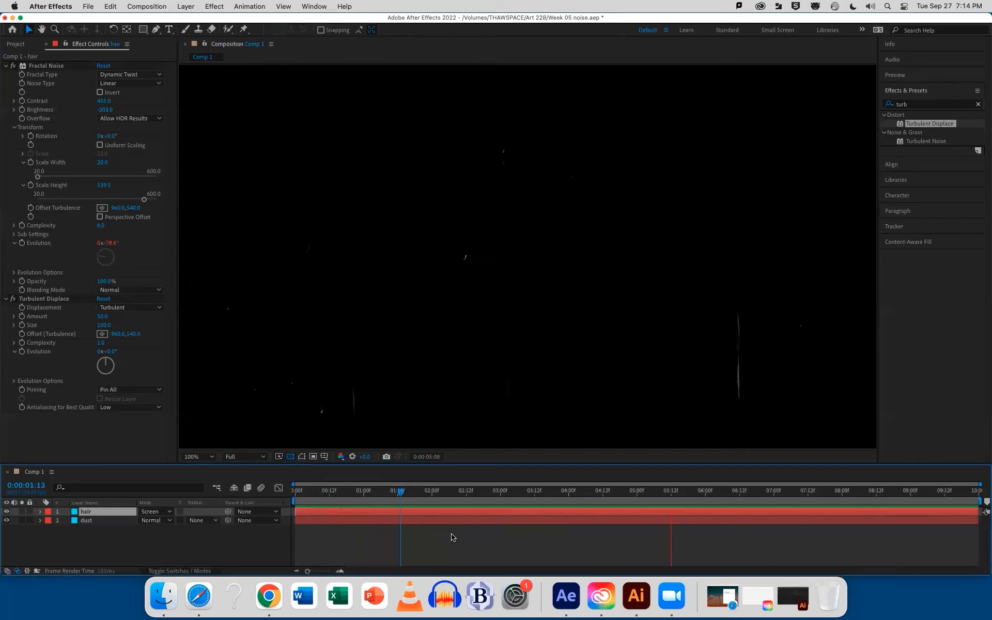
left_click_drag(428, 491, 436, 492)
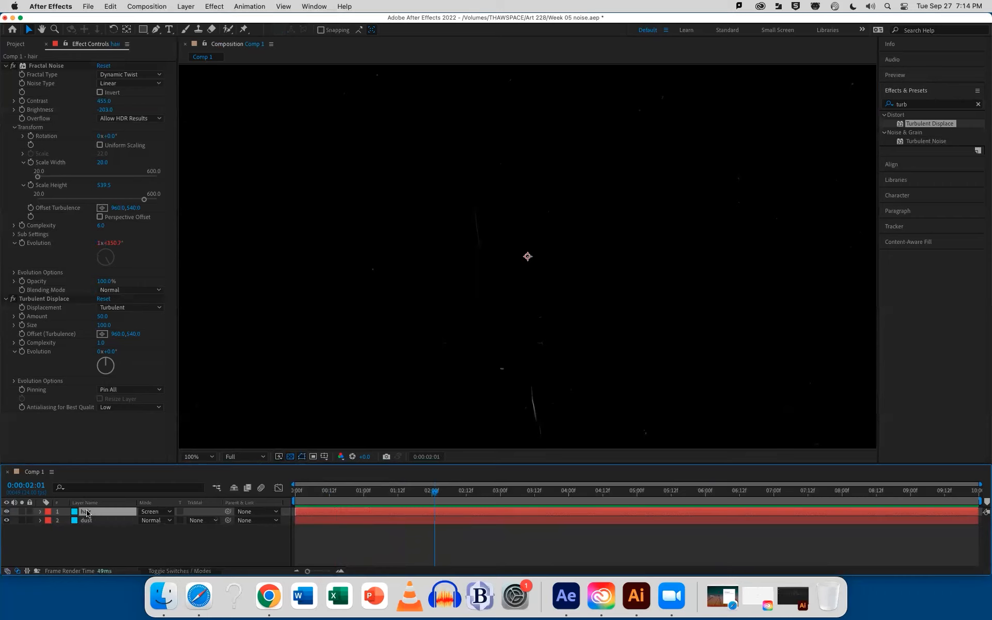
Bend the hairs more strongly by setting the hair layer's Turbulent Displace Amount to 170 and Size to 39, and preview the animation
left_click(6, 66)
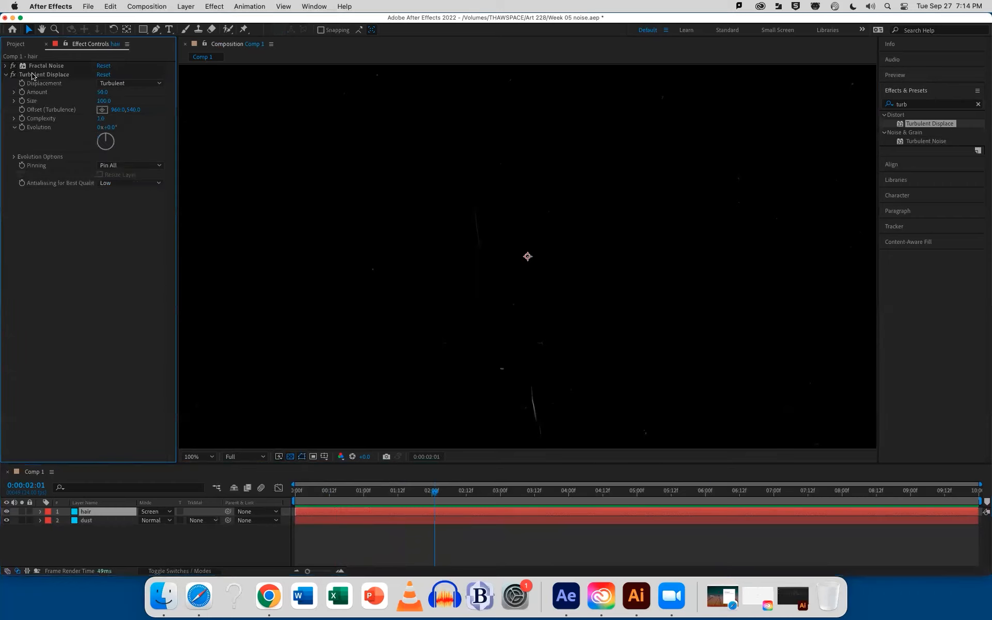
left_click(32, 75)
left_click_drag(102, 92, 197, 96)
left_click_drag(105, 101, 73, 102)
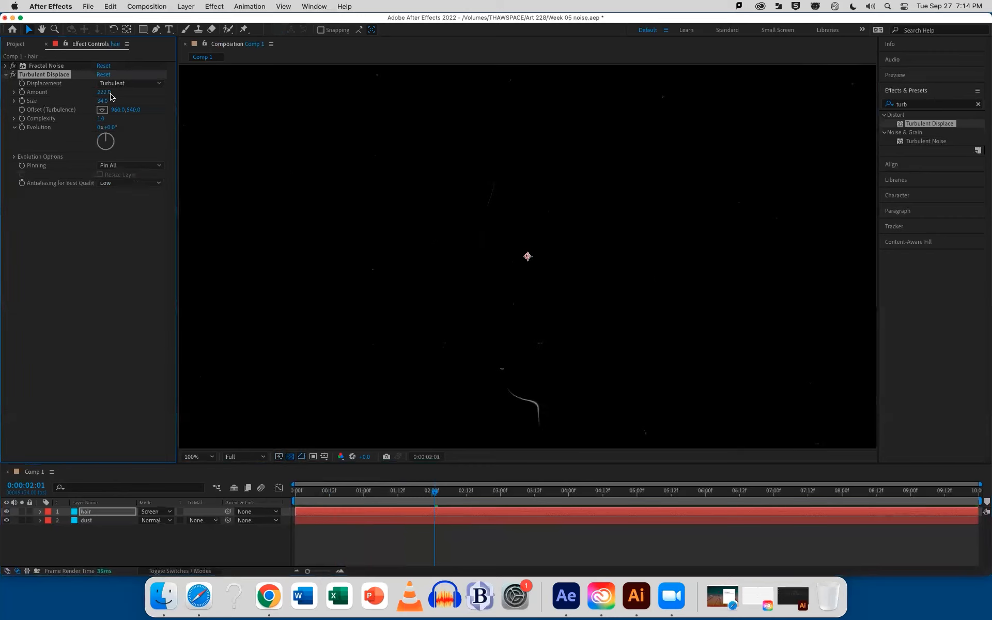
key("space")
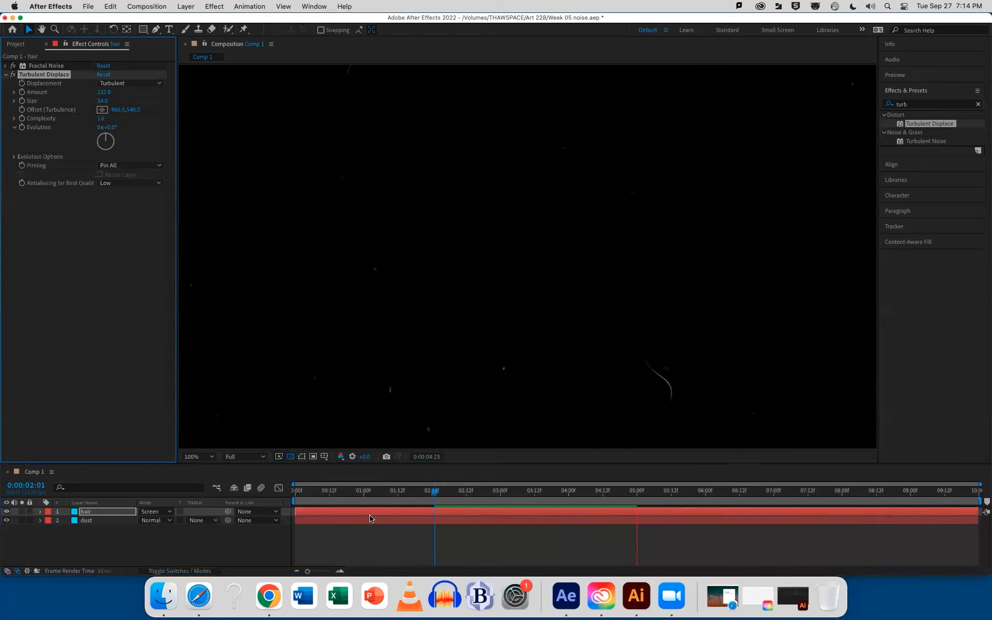
key("space")
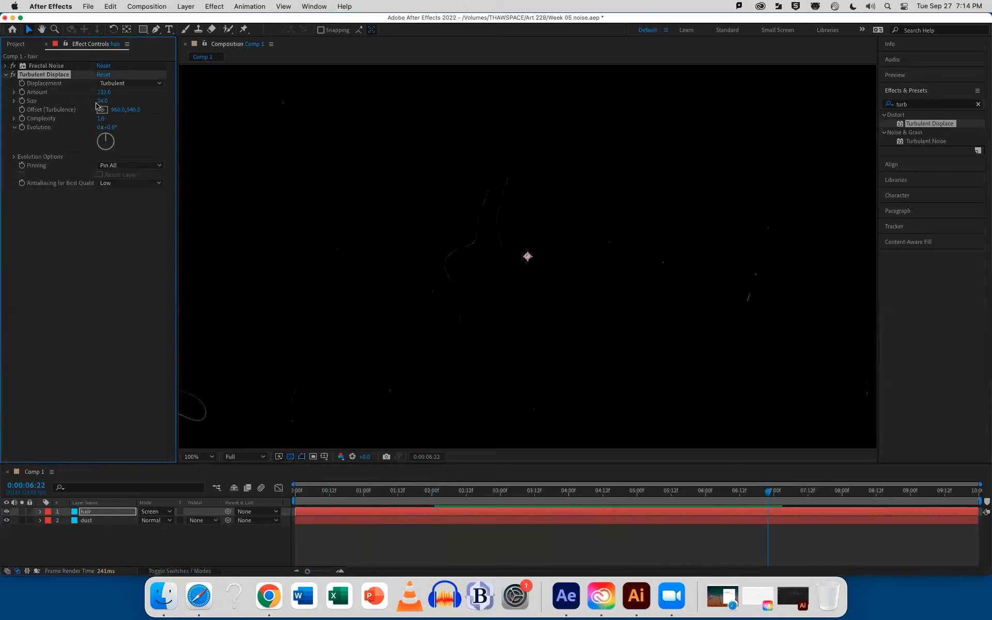
left_click_drag(102, 101, 82, 95)
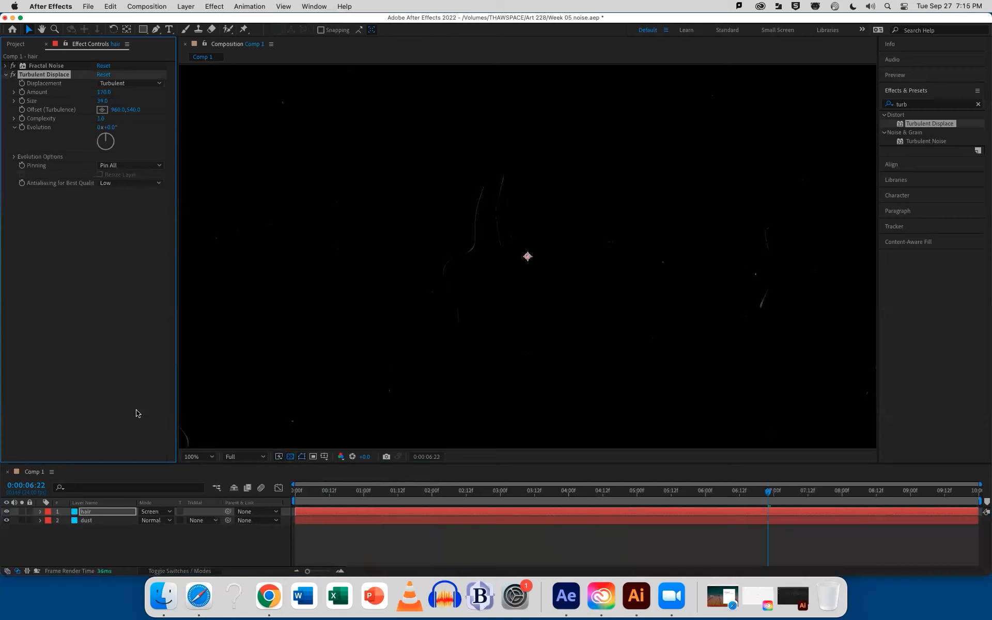
left_click(93, 511)
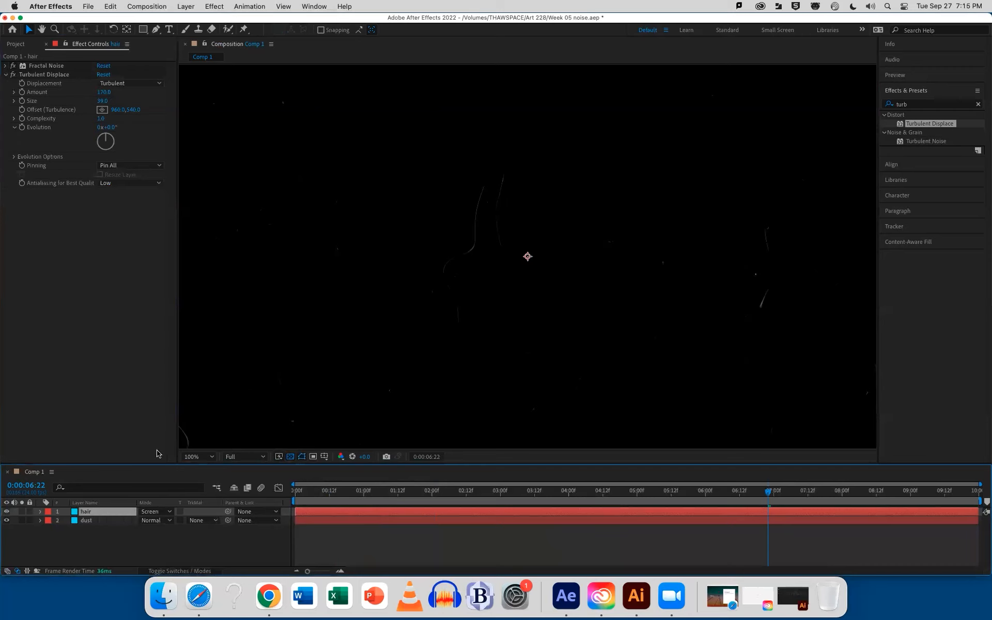
key("space")
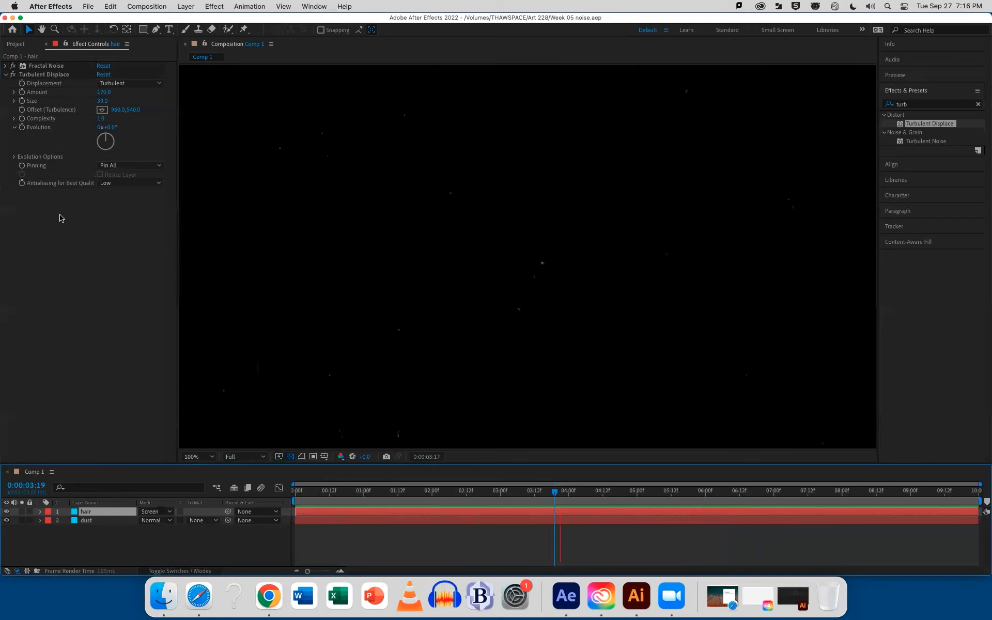
key("space")
Create a new composition named main animation with the HDTV 1080 24 preset and a 10-second duration
left_click(15, 44)
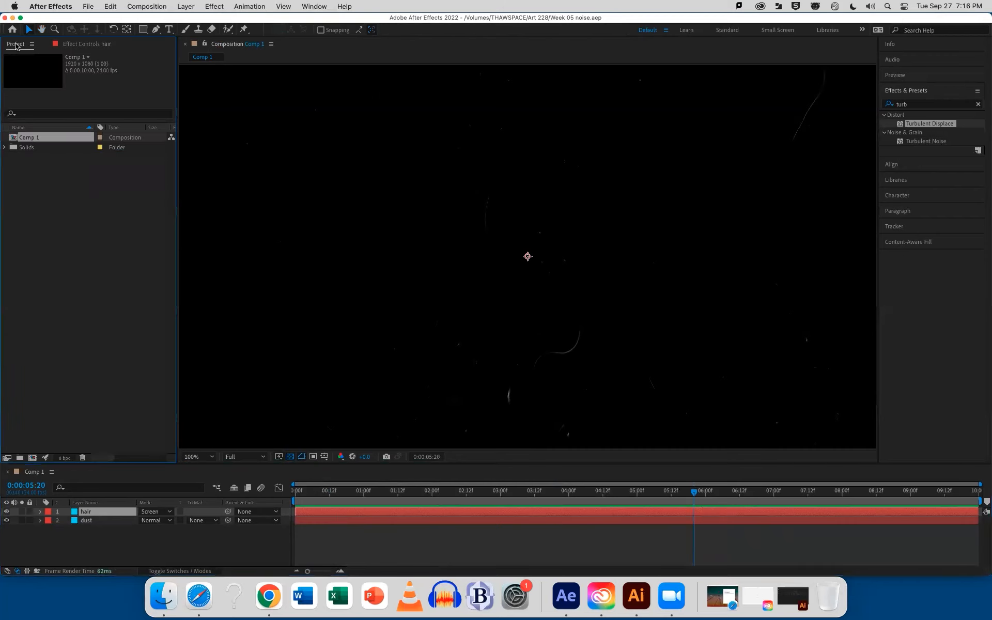
left_click(57, 200)
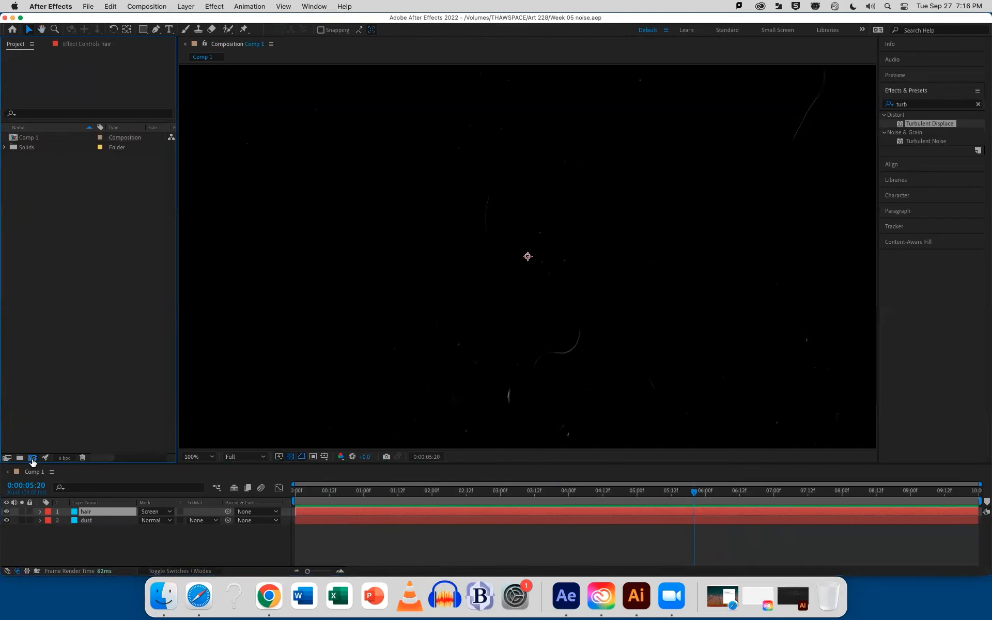
left_click(32, 457)
type("main ani")
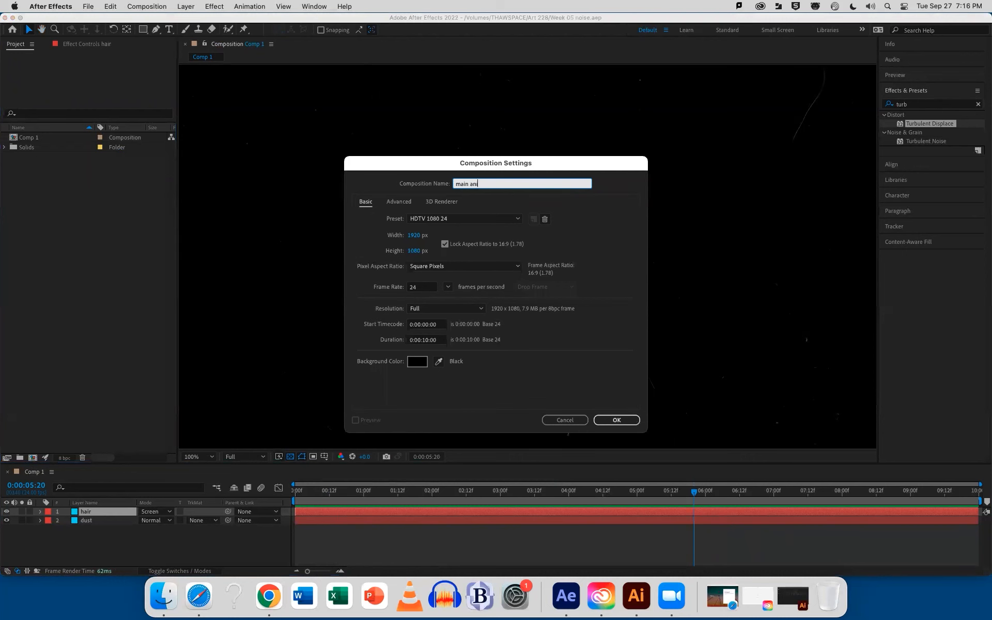
key("Return")
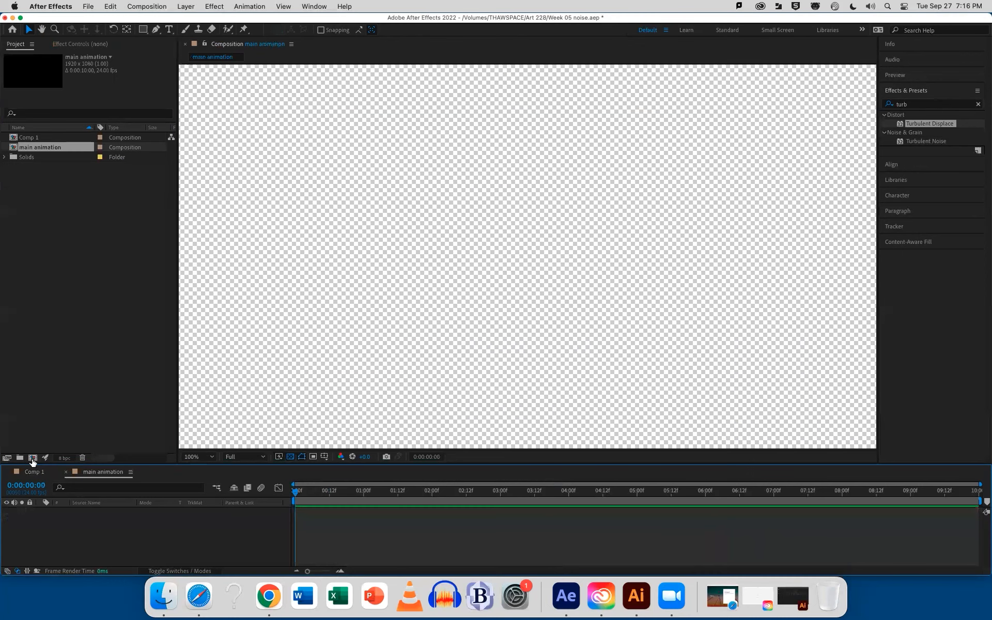
Add a 1920 x 1080 cyan solid layer to the main animation composition and save the project
left_click(85, 401)
left_click(104, 512)
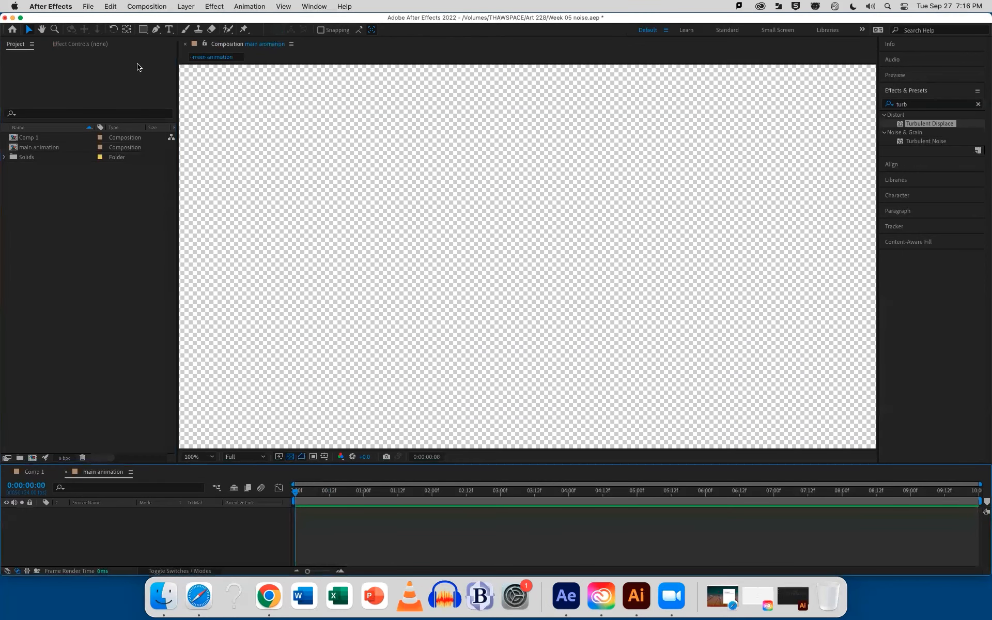
left_click(186, 6)
mouse_move(191, 20)
left_click(321, 32)
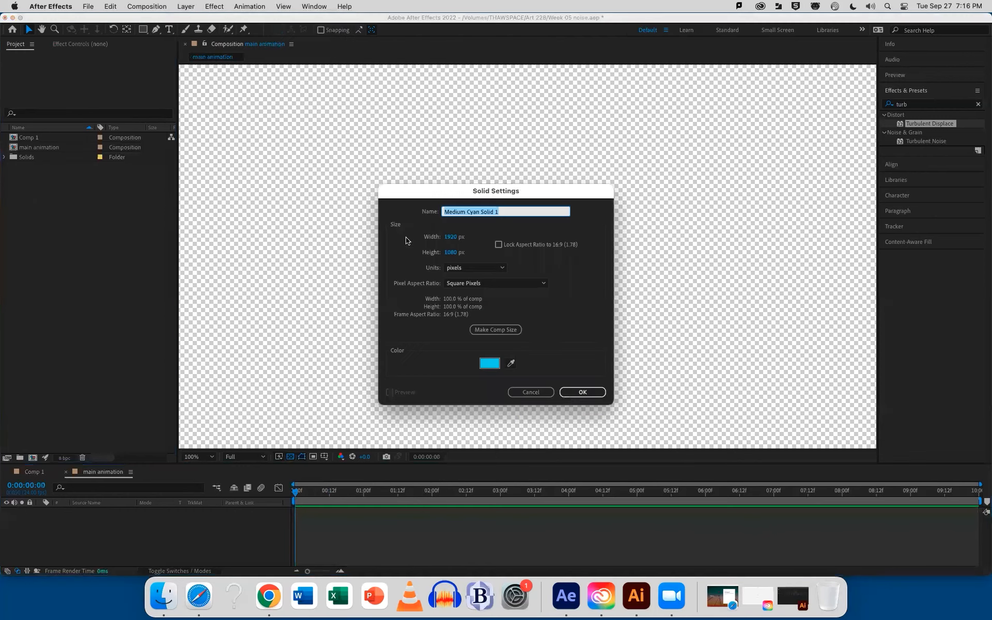
left_click(582, 392)
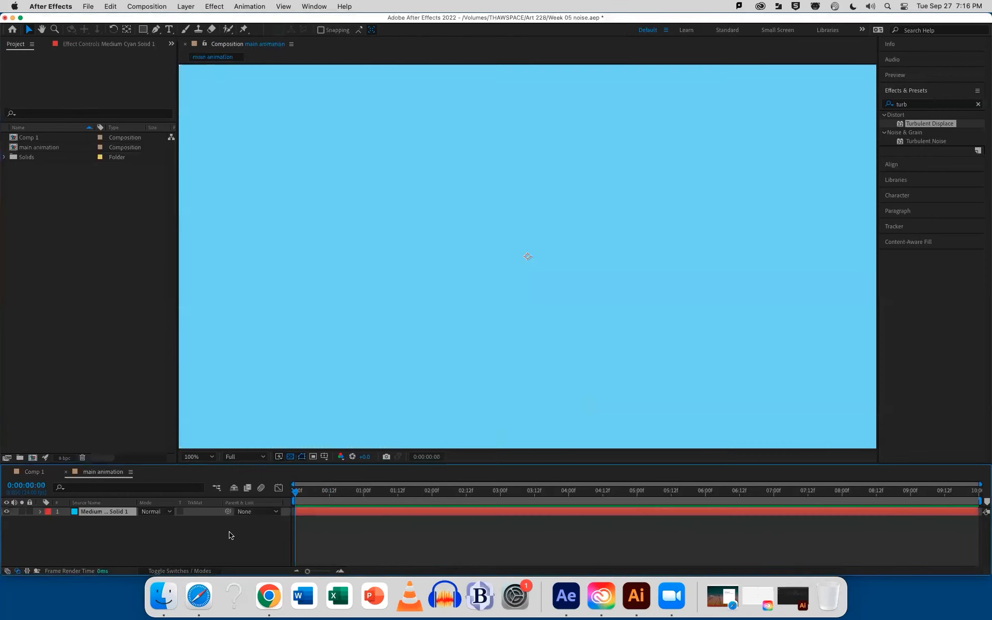
left_click(230, 535)
key("super+s")
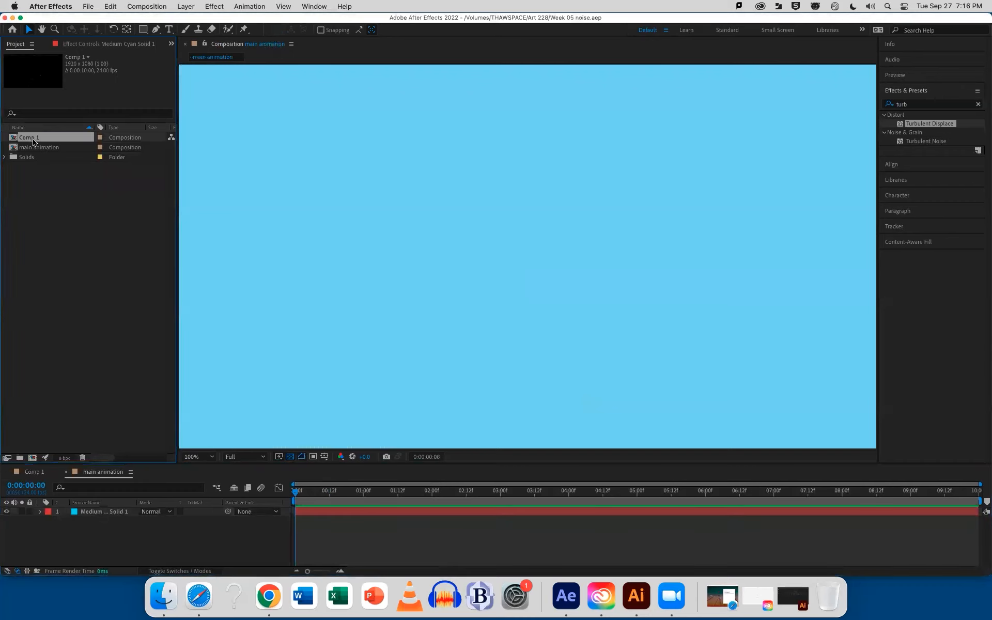
Rename Comp 1 as noise
key("Return")
type("n")
key("Return")
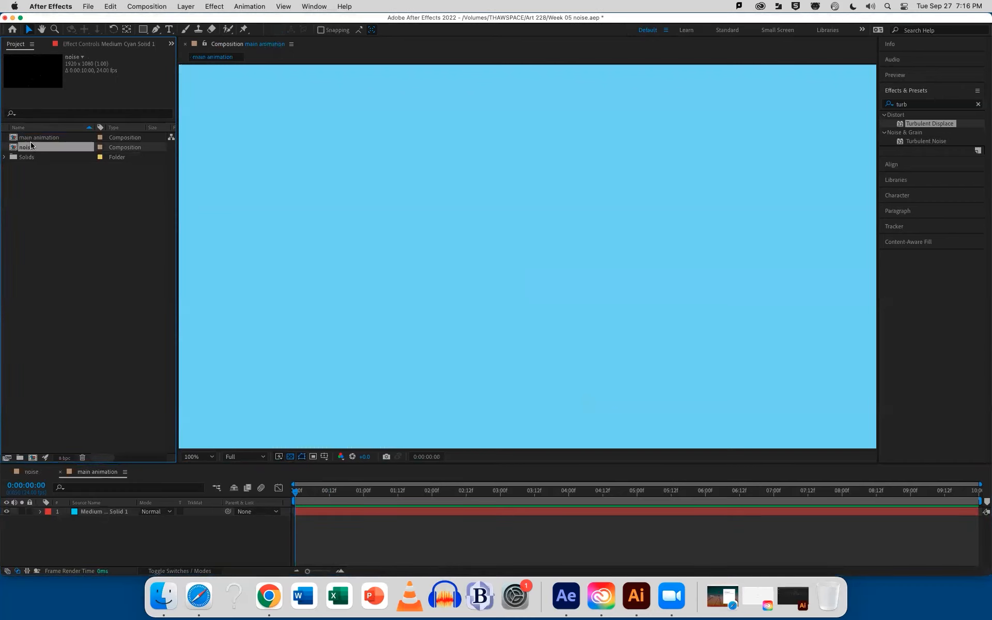
Add the noise composition to the main animation timeline above the cyan solid
left_click(96, 511)
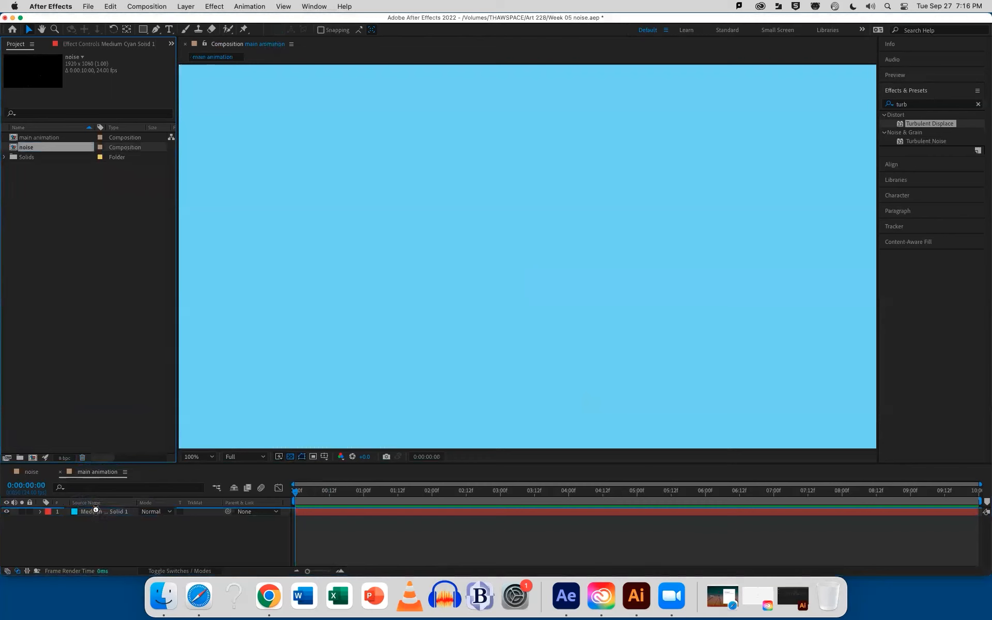
key("super+slash")
left_click(352, 543)
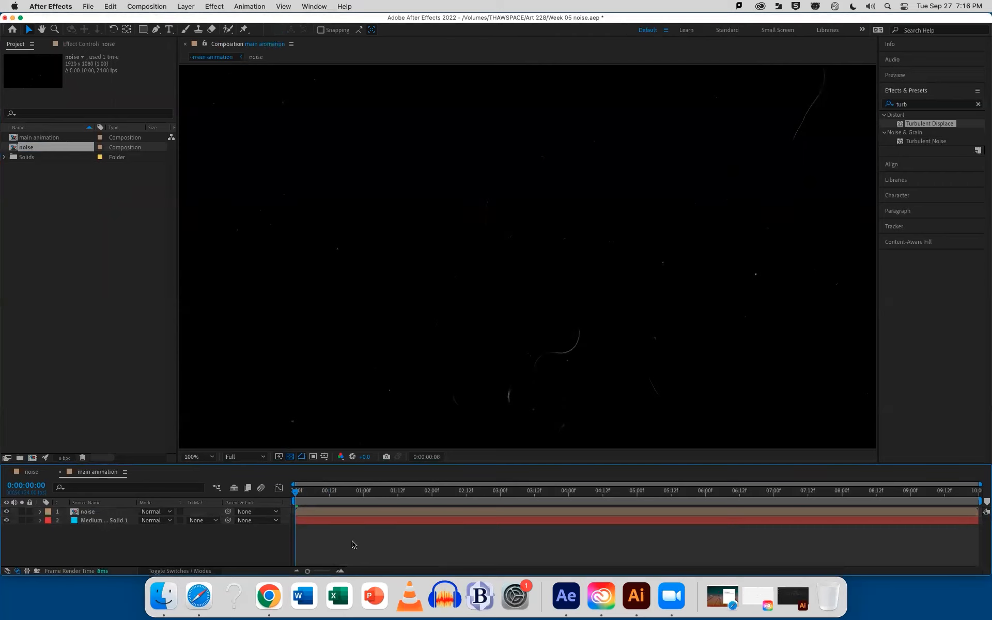
Set the noise layer's blending mode to Screen and scrub to about 1 second 12 frames to check the effect
left_click(85, 512)
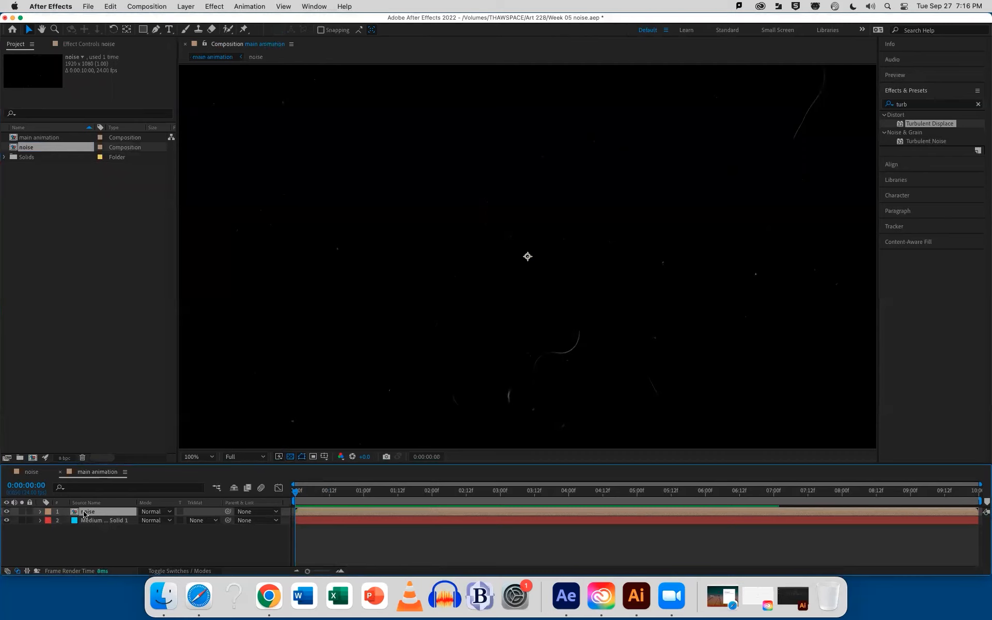
left_click(151, 513)
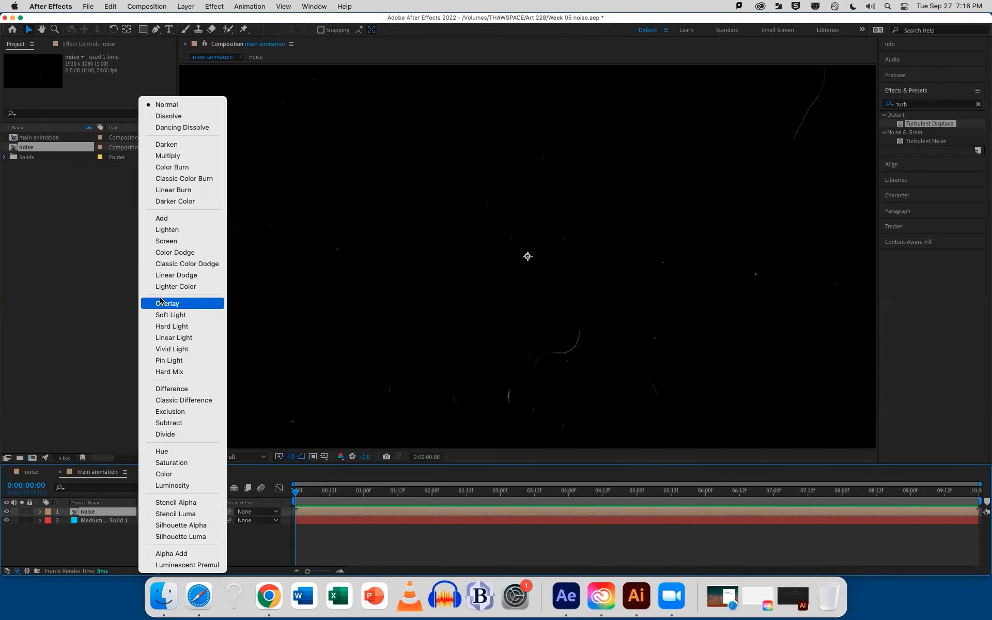
left_click(168, 241)
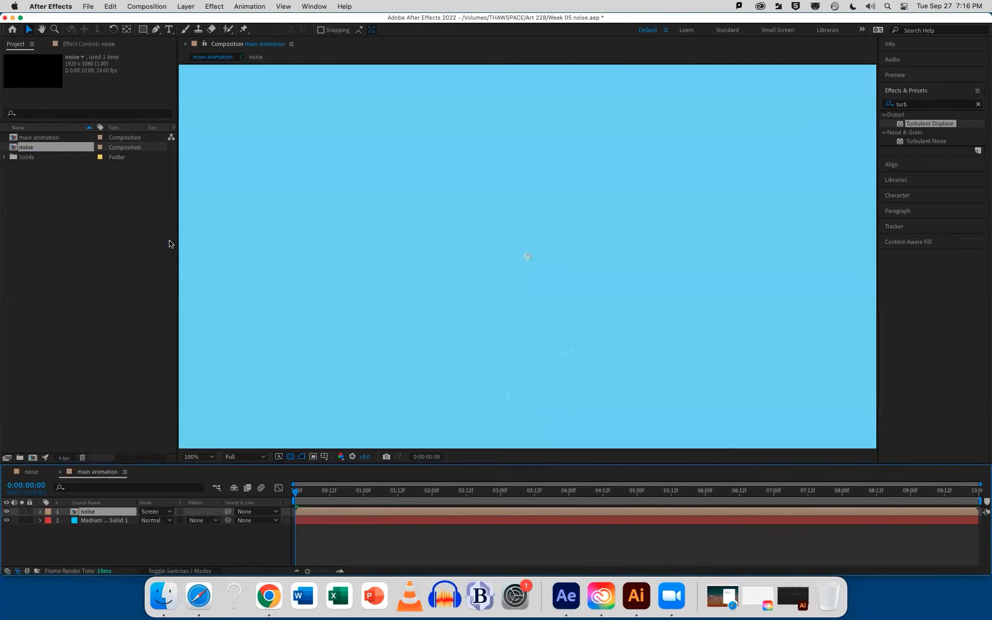
left_click_drag(296, 491, 398, 498)
Try the Invert effect on the noise layer and remove it again
left_click(910, 105)
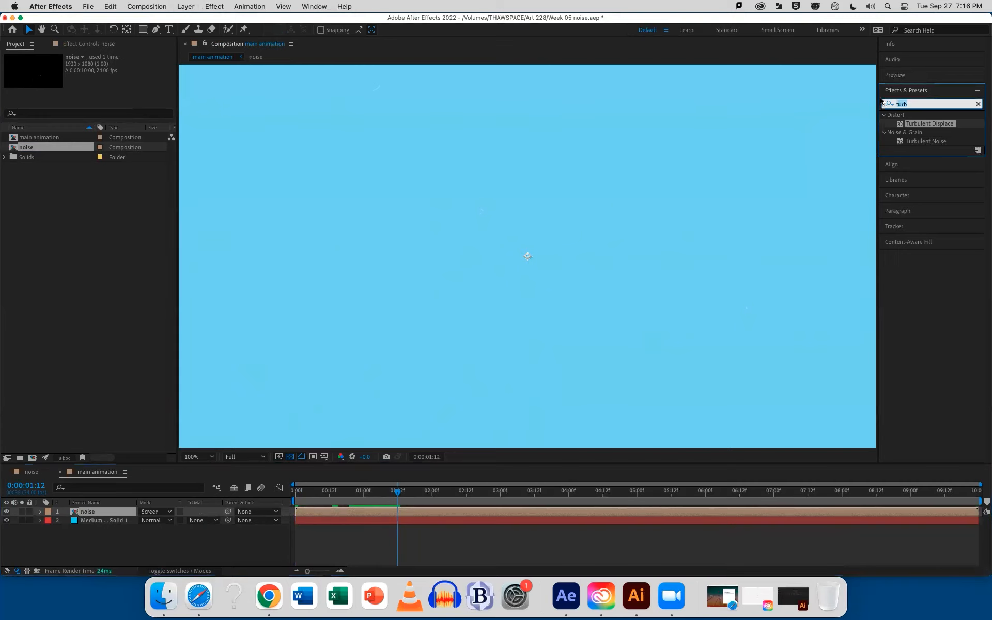
type("invert")
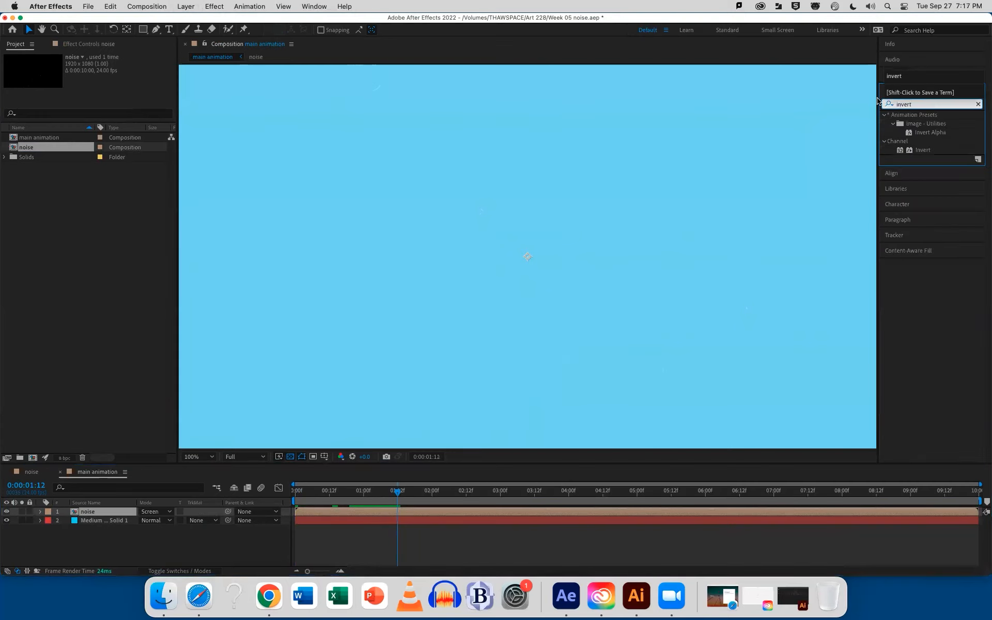
left_click_drag(922, 150, 611, 511)
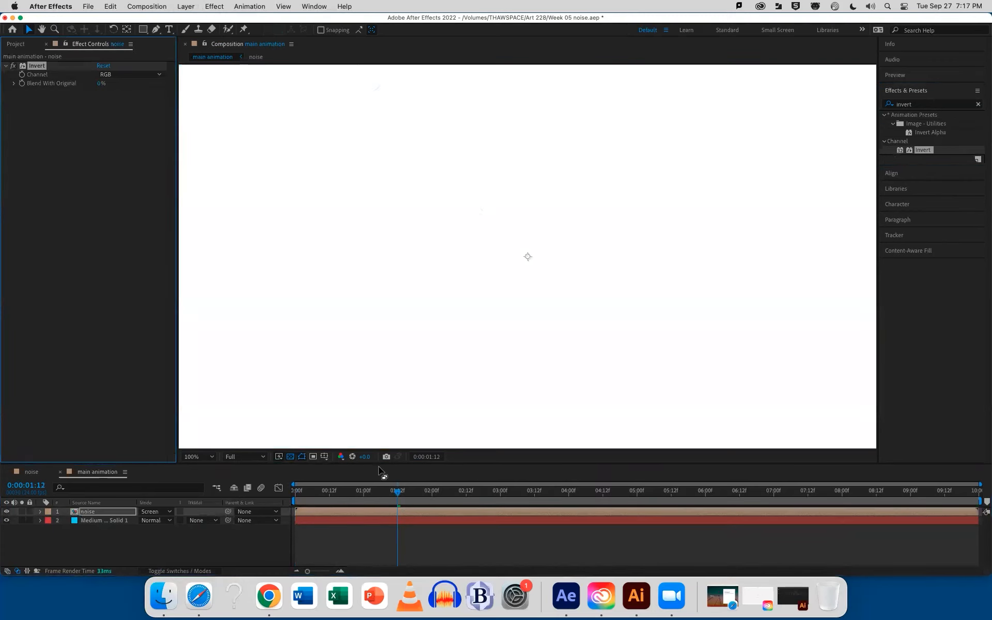
key("Delete")
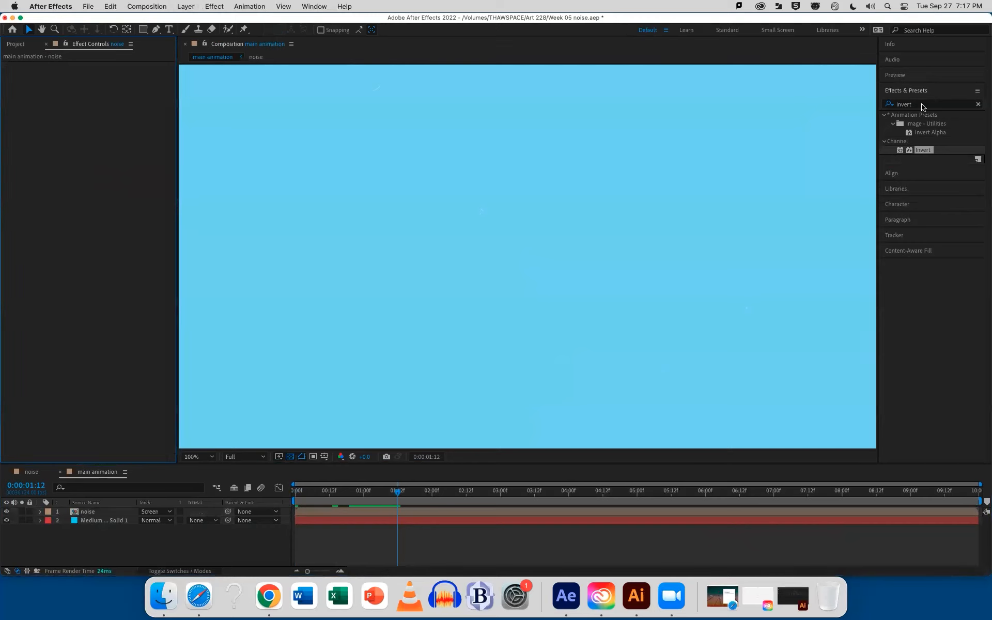
Apply the Invert effect to the noise layer, set its blending mode to Multiply, and preview from the beginning
left_click(876, 101)
left_click_drag(928, 151, 573, 512)
left_click(155, 512)
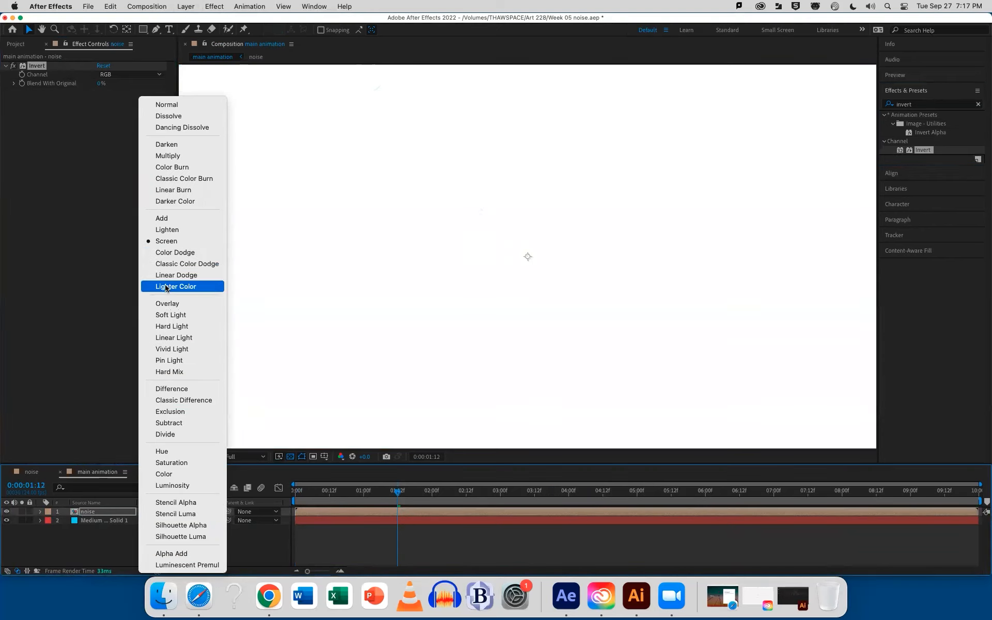
left_click(168, 155)
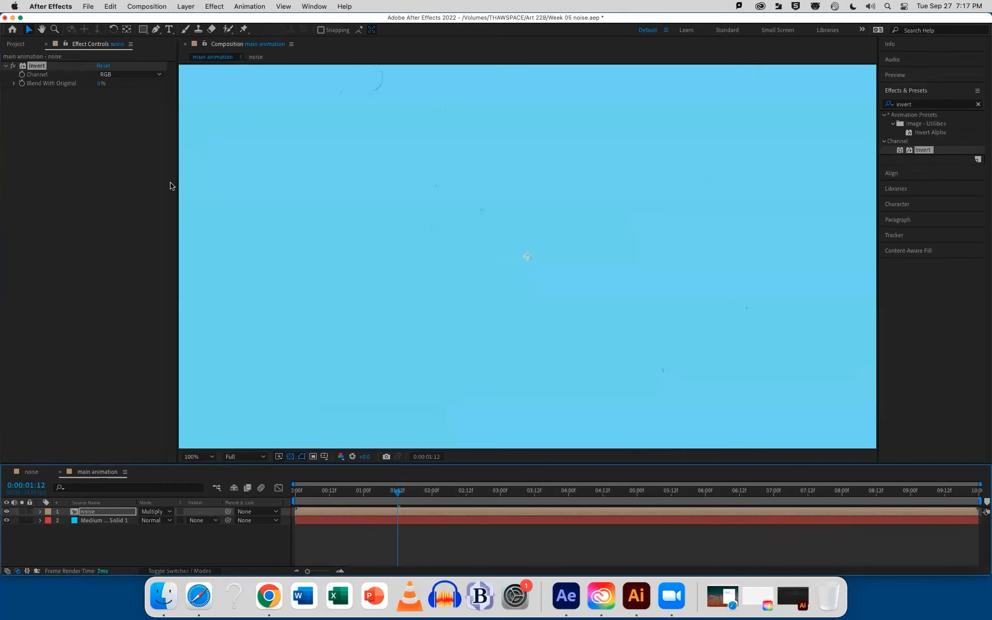
left_click_drag(397, 492, 260, 500)
key("space")
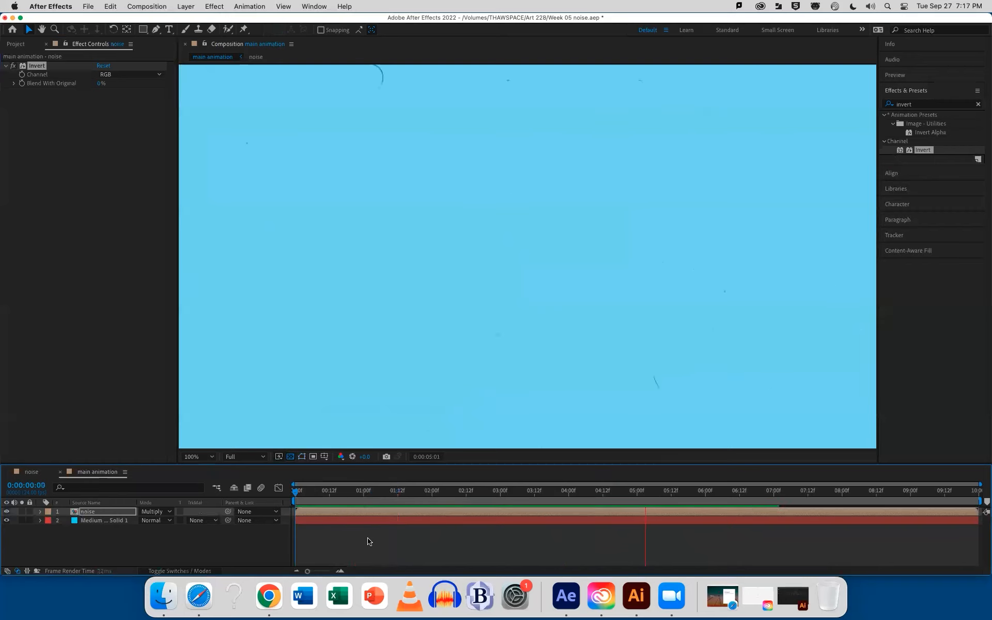
key("space")
Set the noise layer's blending mode to Normal, preview it, and compare the layer with Invert switched off and on
left_click(156, 514)
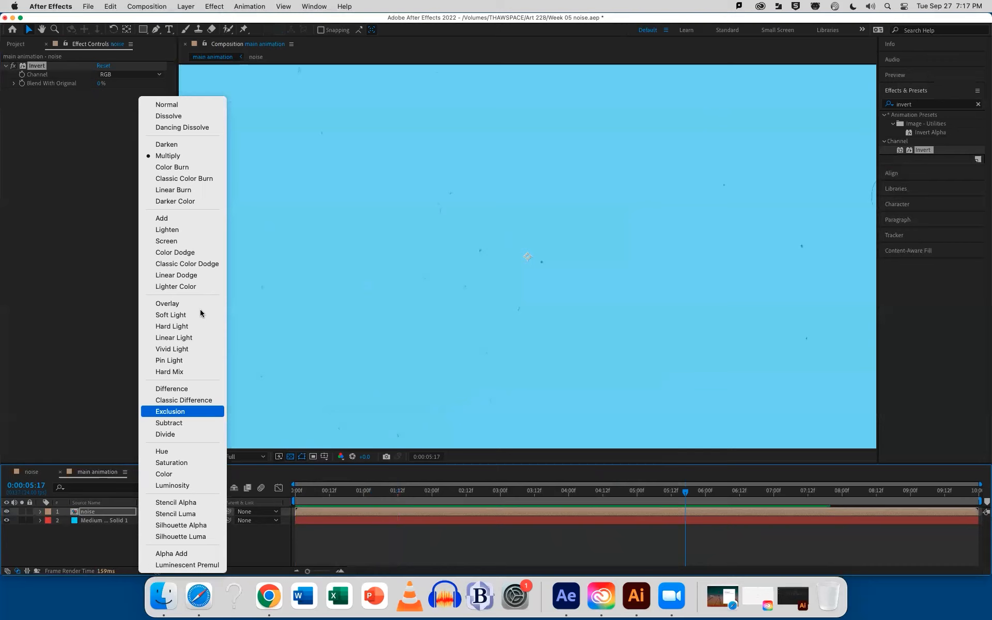
left_click(205, 106)
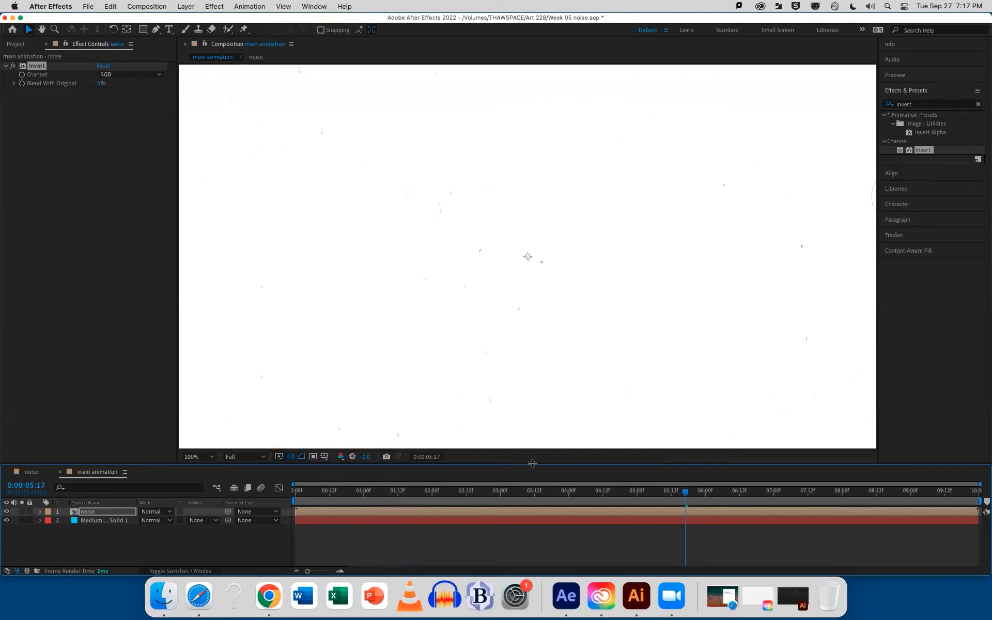
left_click_drag(541, 495, 515, 495)
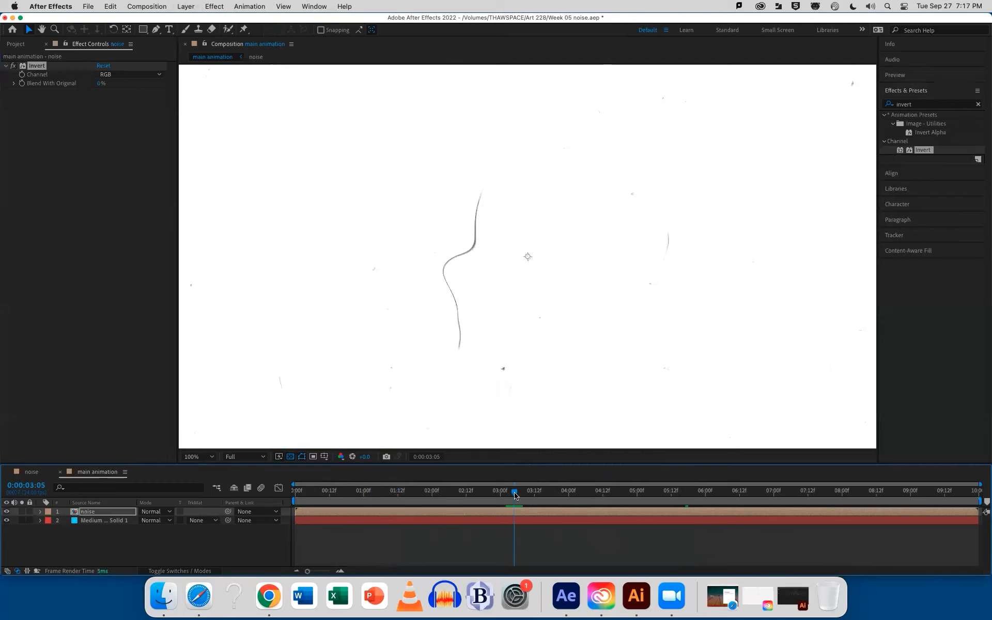
key("space")
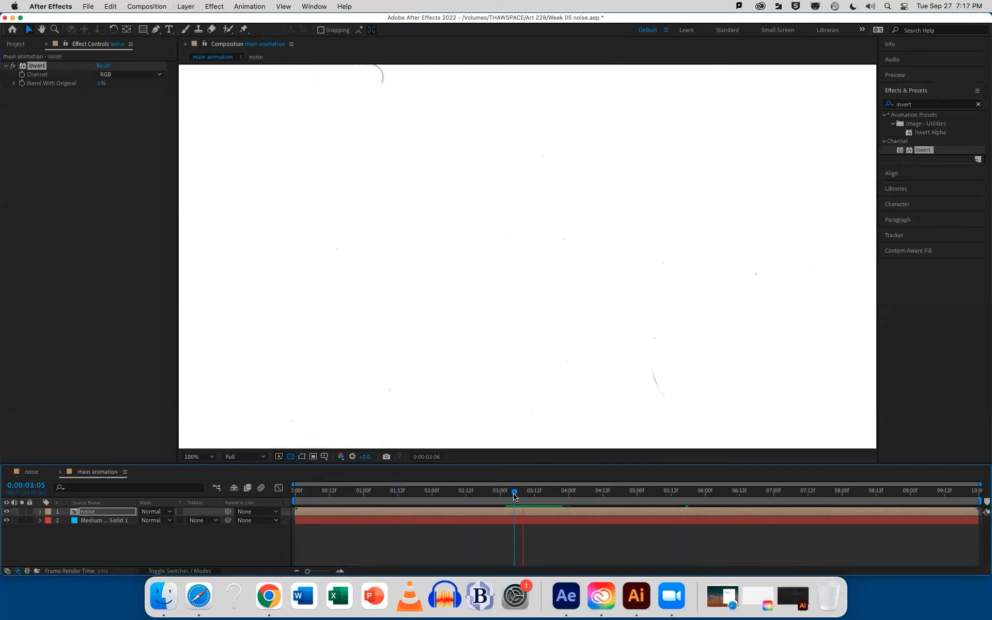
key("space")
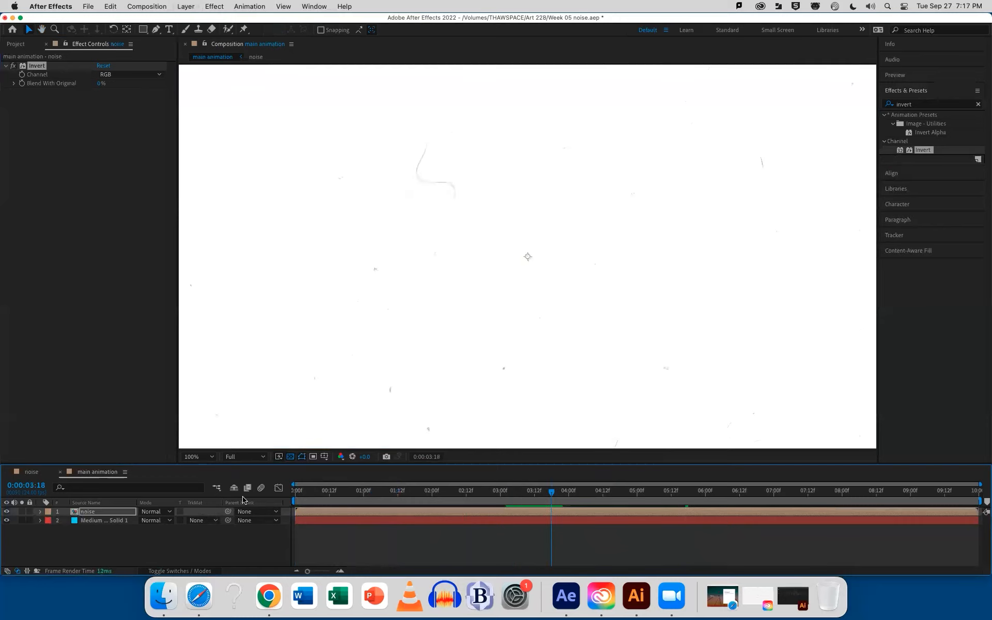
left_click(12, 66)
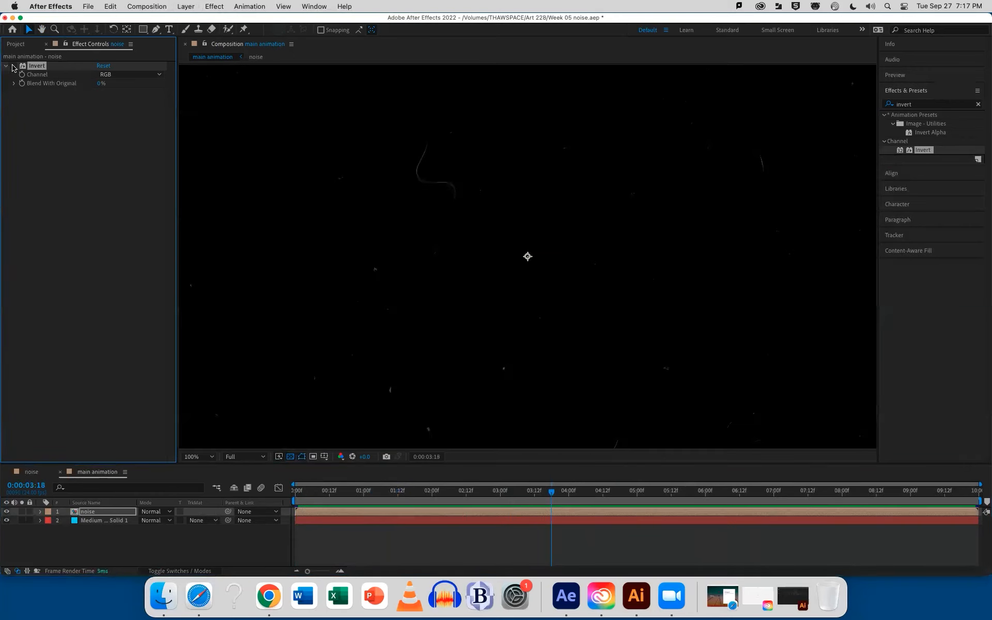
left_click(13, 67)
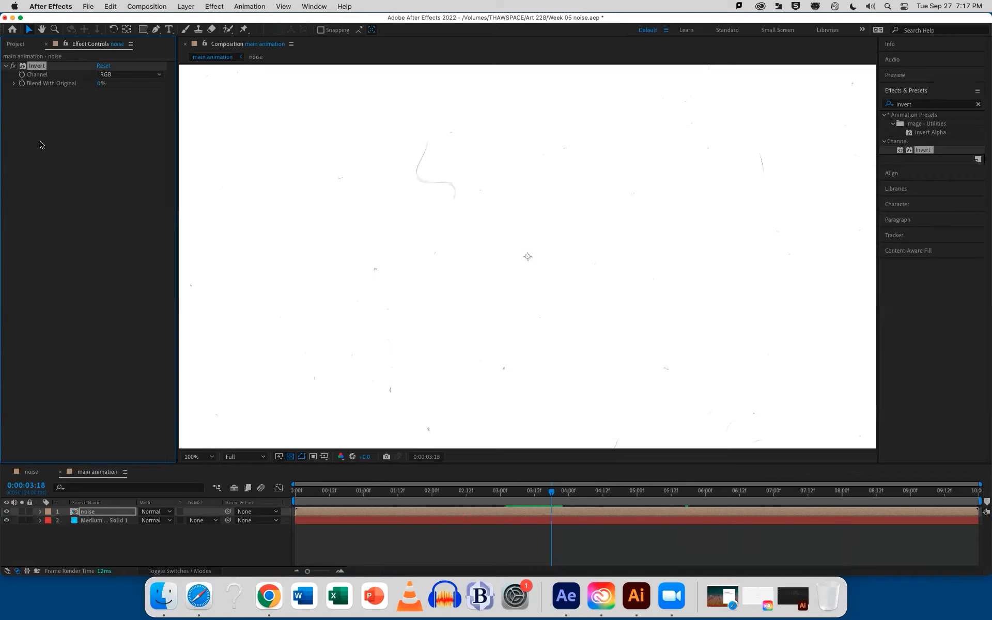
Set the inverted noise layer's blending mode back to Multiply and preview the dark specks over the cyan background
left_click(155, 511)
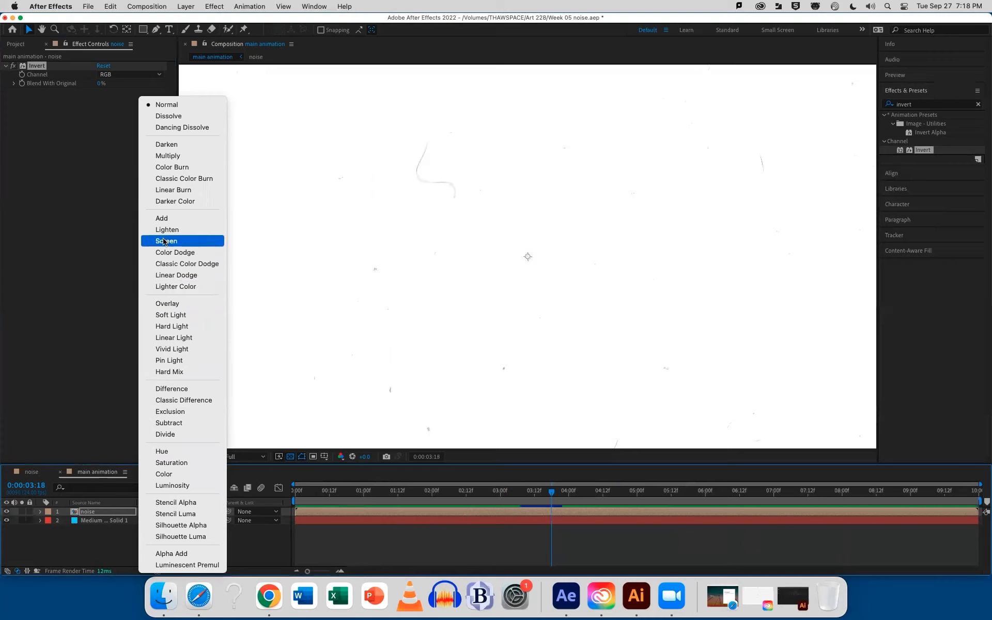
left_click(166, 158)
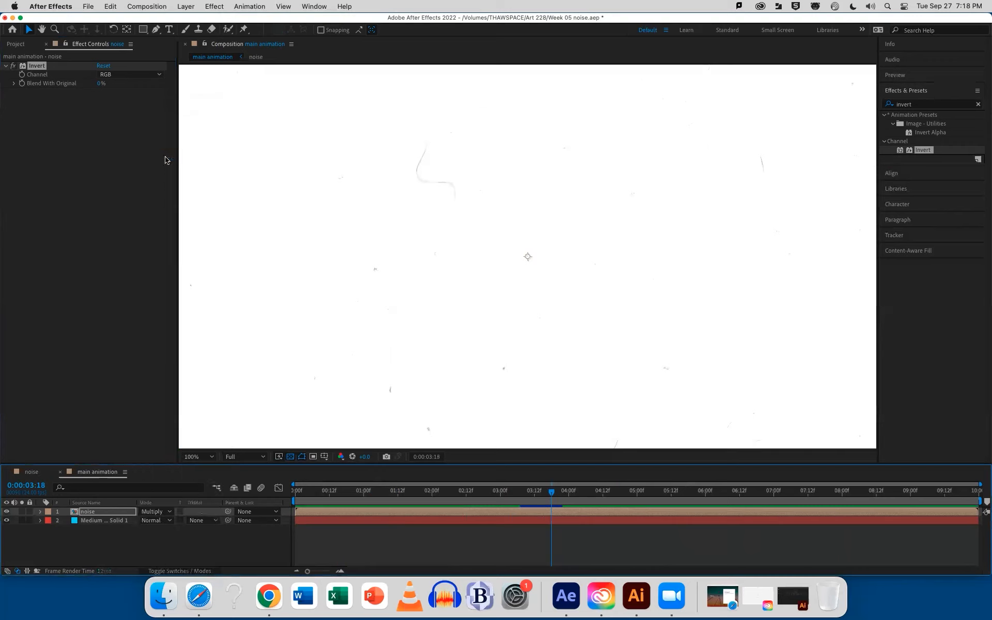
key("space")
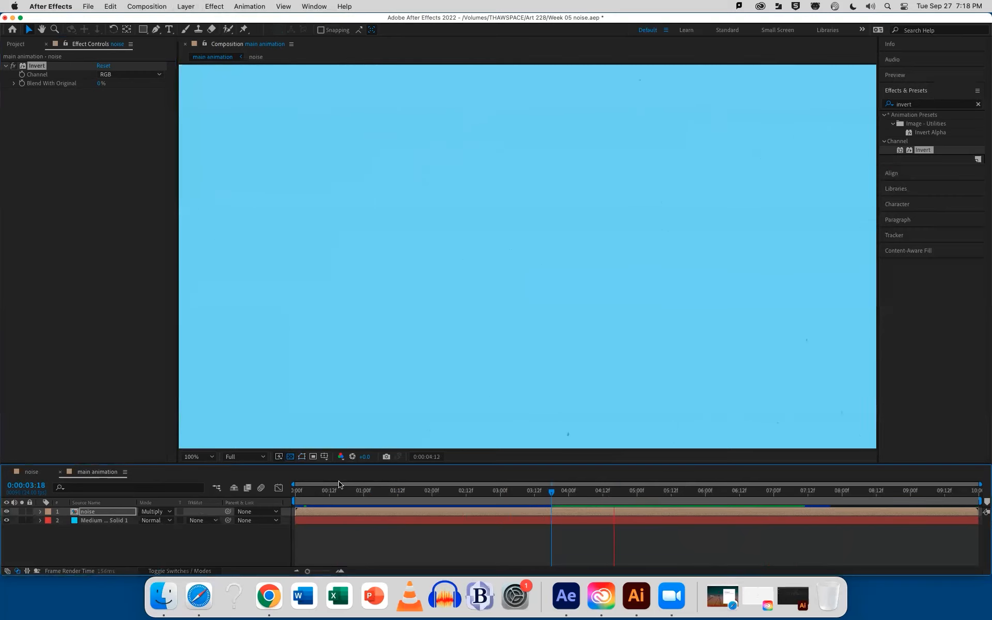
key("space")
Draw a circle near the centre of the frame on a new shape layer using the Ellipse tool
left_click(175, 536)
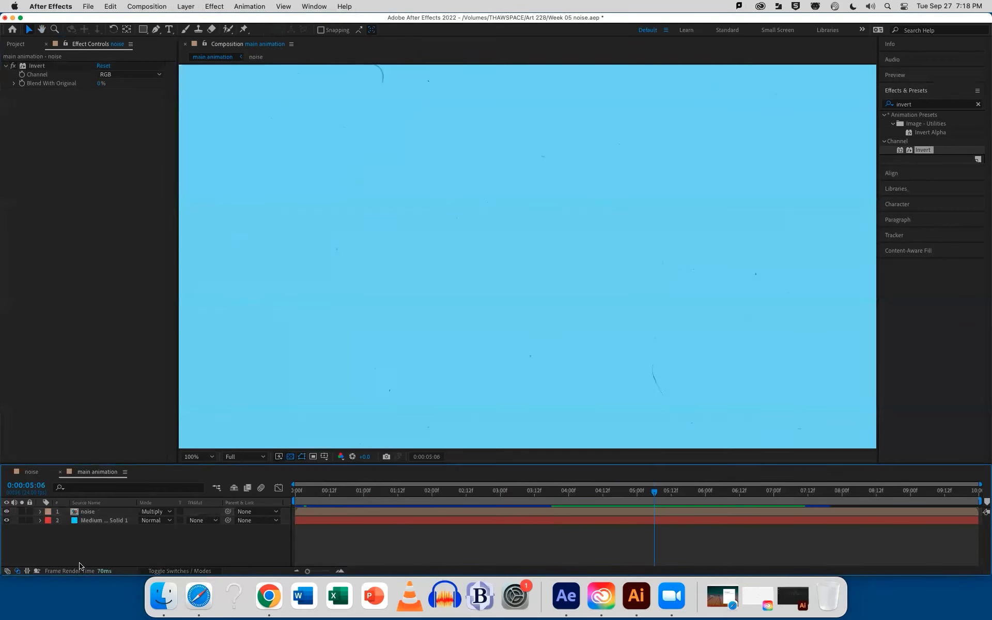
left_click(142, 30)
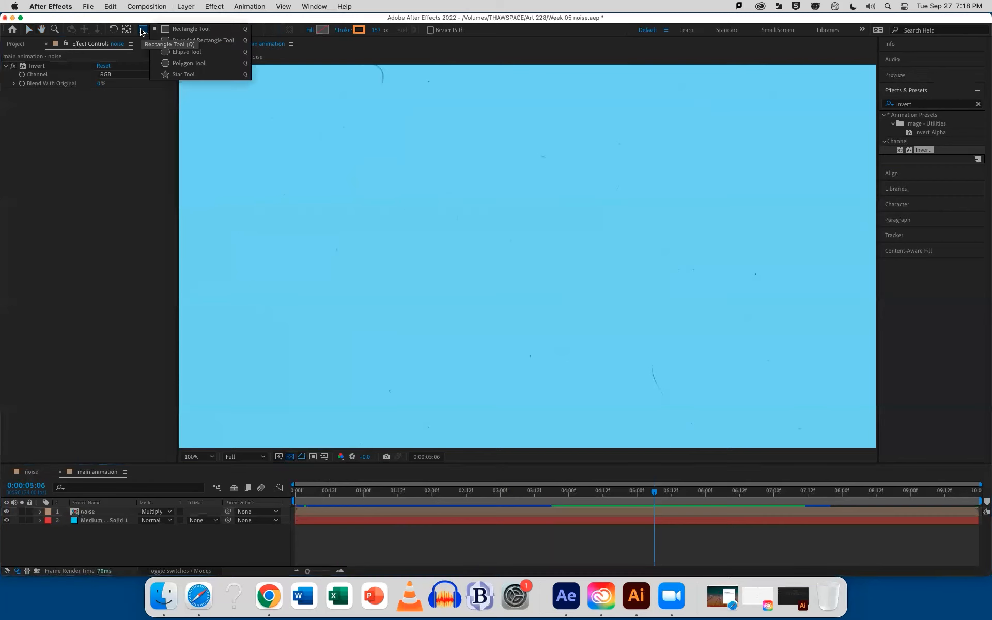
left_click(182, 51)
left_click_drag(446, 162, 652, 369)
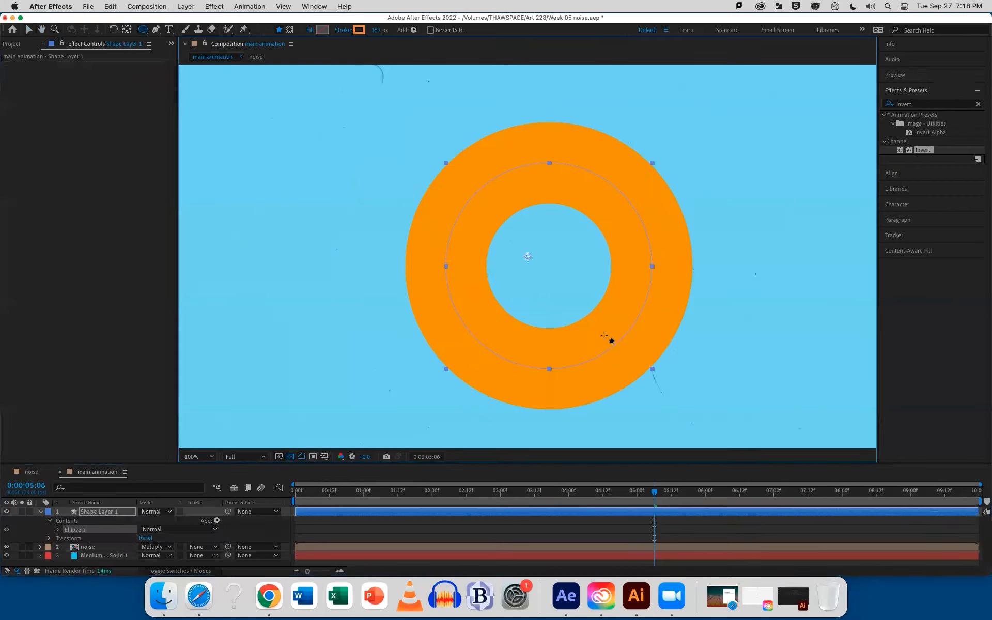
Give the circle a solid green fill and remove its stroke
left_click(309, 30)
left_click(457, 272)
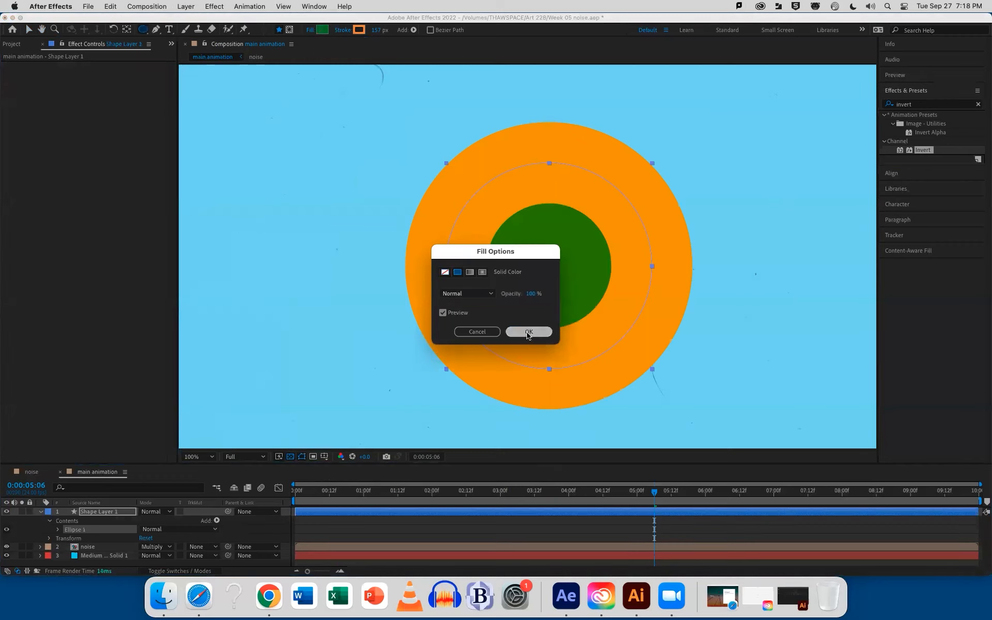
left_click(528, 333)
left_click(342, 29)
left_click(445, 271)
left_click(528, 331)
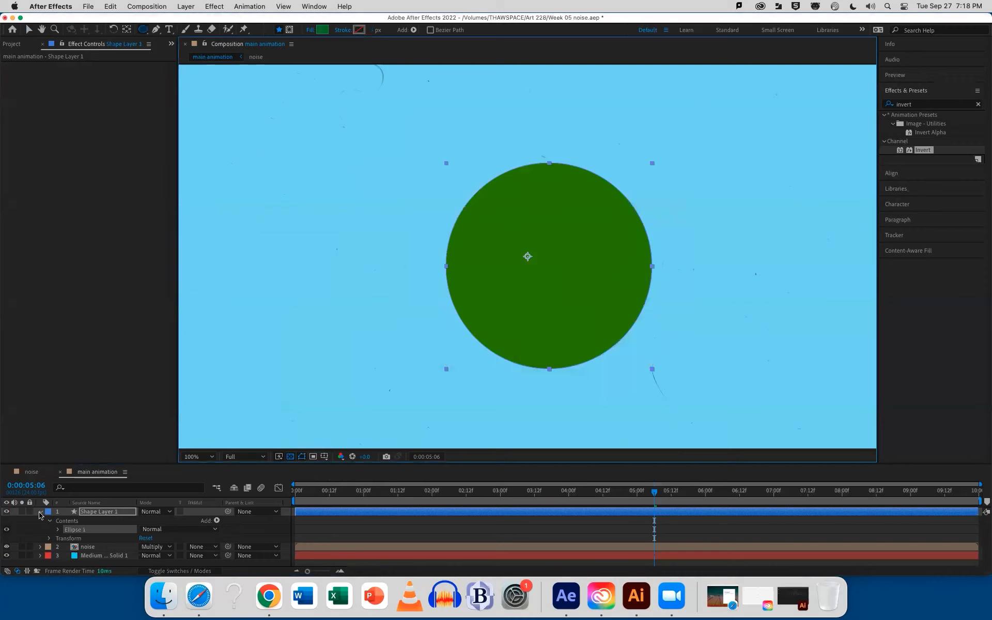
Rename the shape layer as circle and collapse its properties
left_click(94, 512)
key("Return")
type("circle")
key("Return")
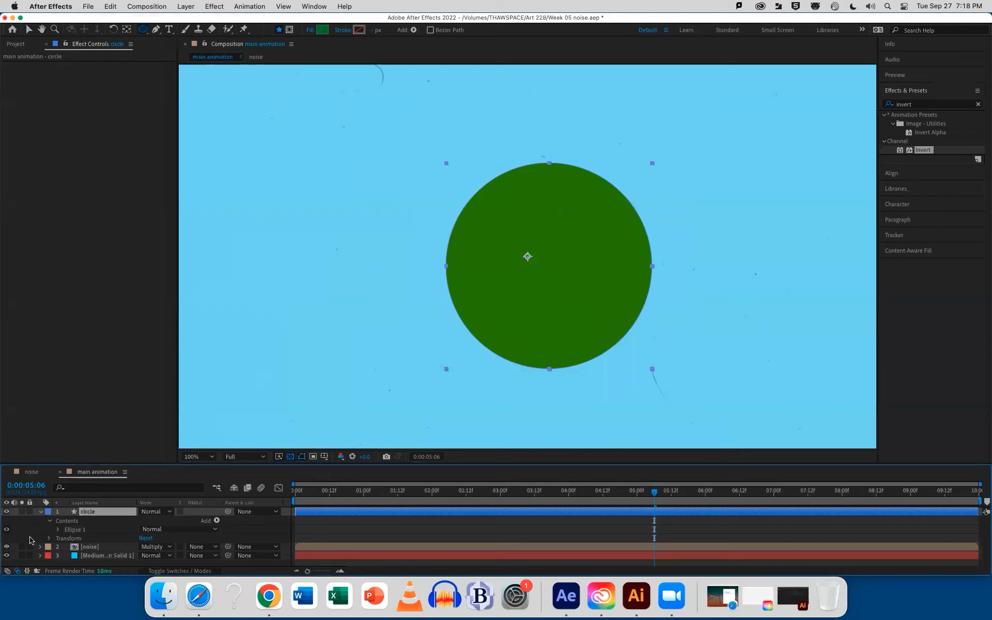
left_click(41, 512)
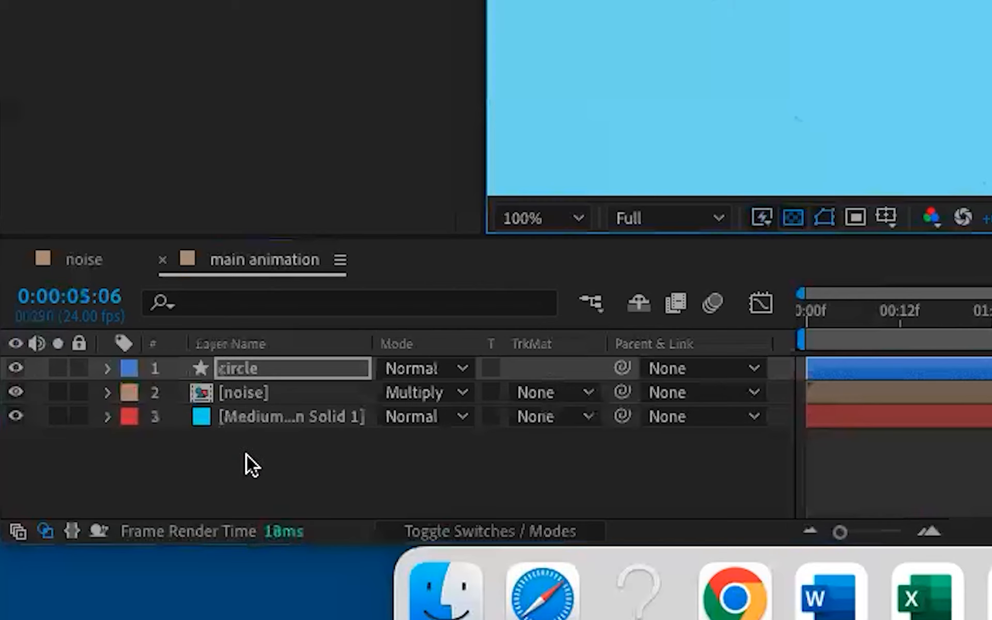
Set the noise layer's track matte to Alpha Matte so the circle layer above it limits the noise
left_click(237, 392)
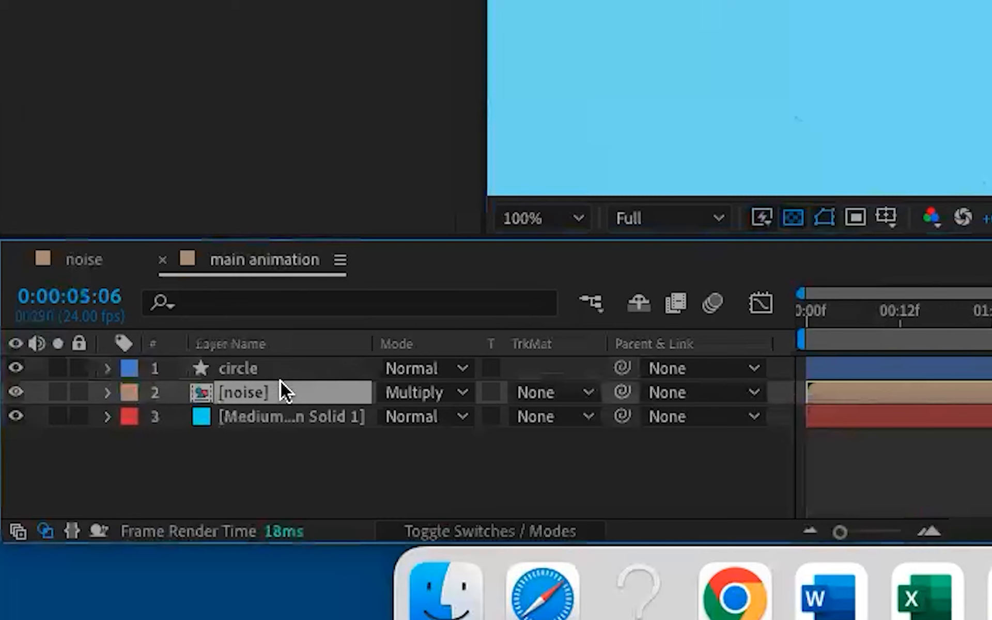
left_click(549, 390)
left_click(561, 417)
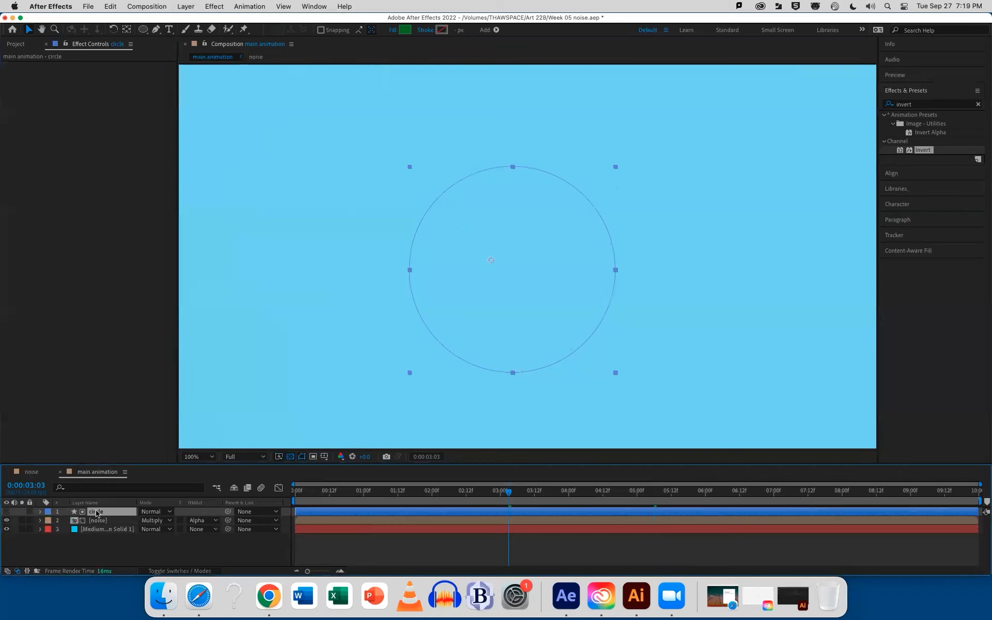
Duplicate the circle layer, make the copy visible, and place it directly below the noise layer
key("super+d")
left_click(6, 512)
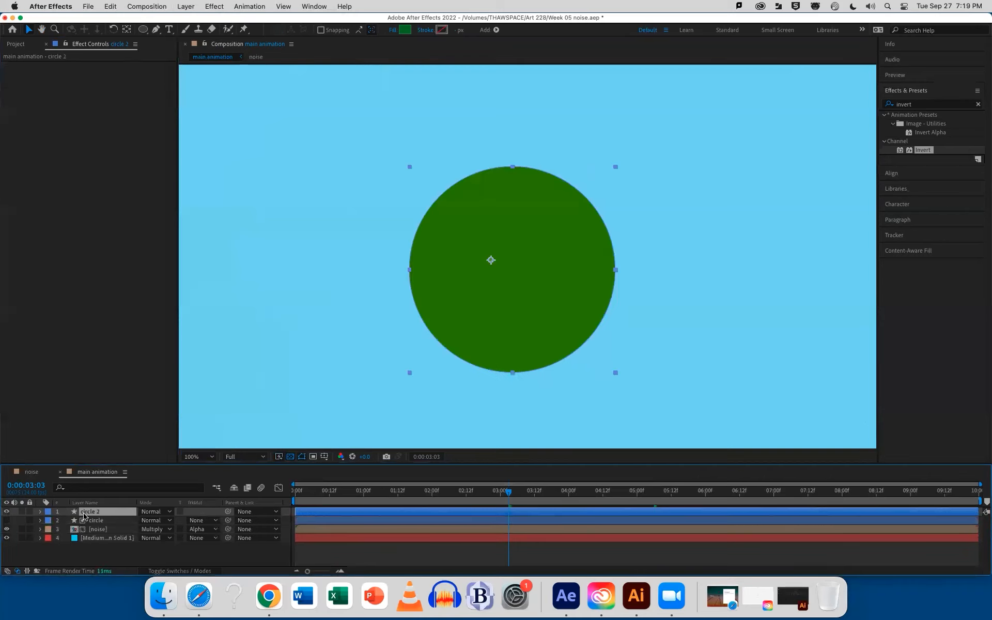
left_click_drag(89, 513, 92, 535)
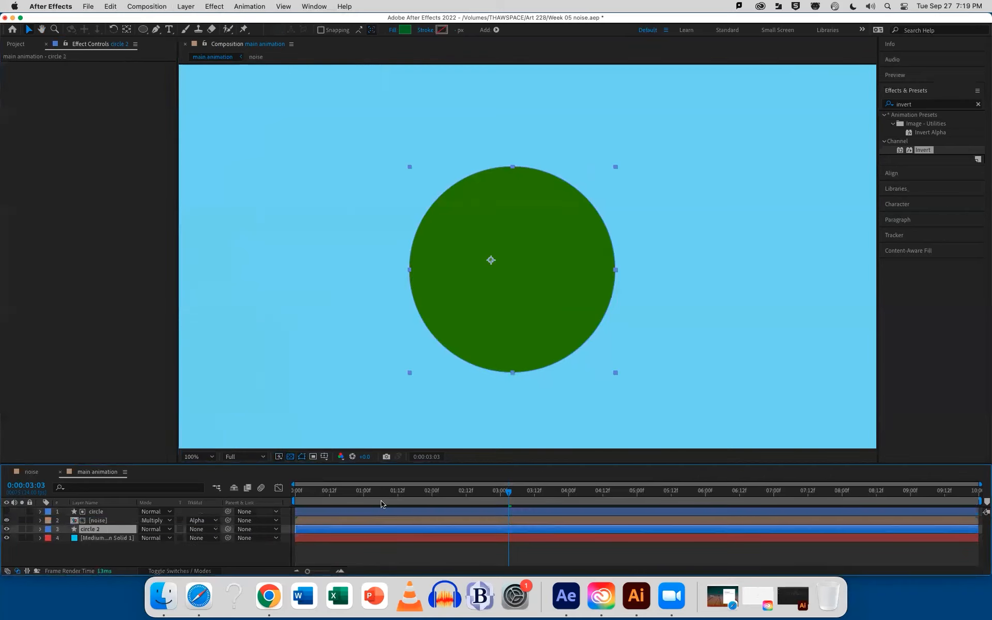
Preview the main animation from the start to check the noise inside the circle, and return to the project items
left_click_drag(509, 494, 299, 493)
key("space")
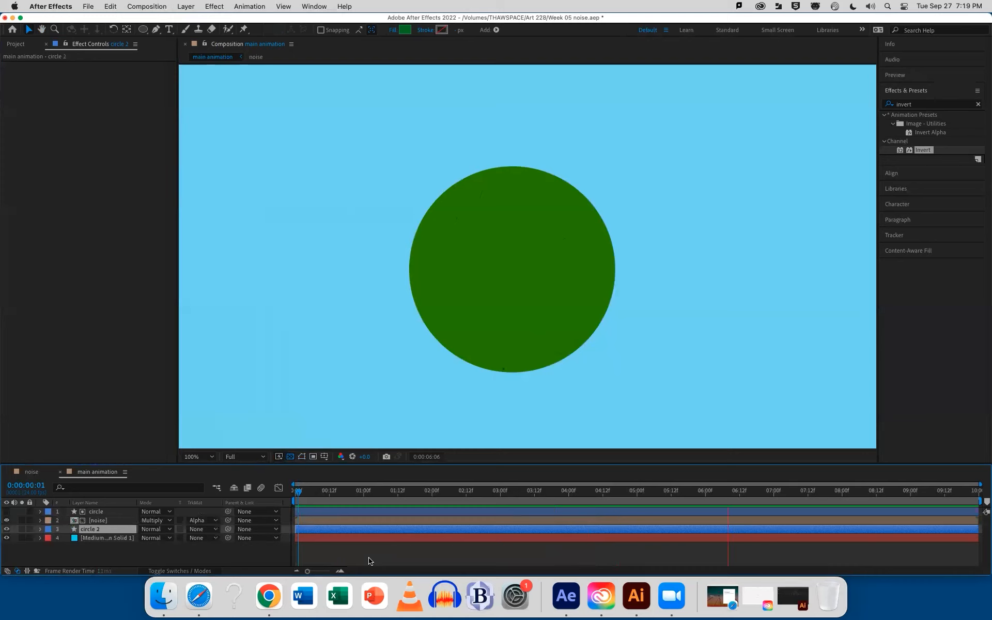
left_click(16, 44)
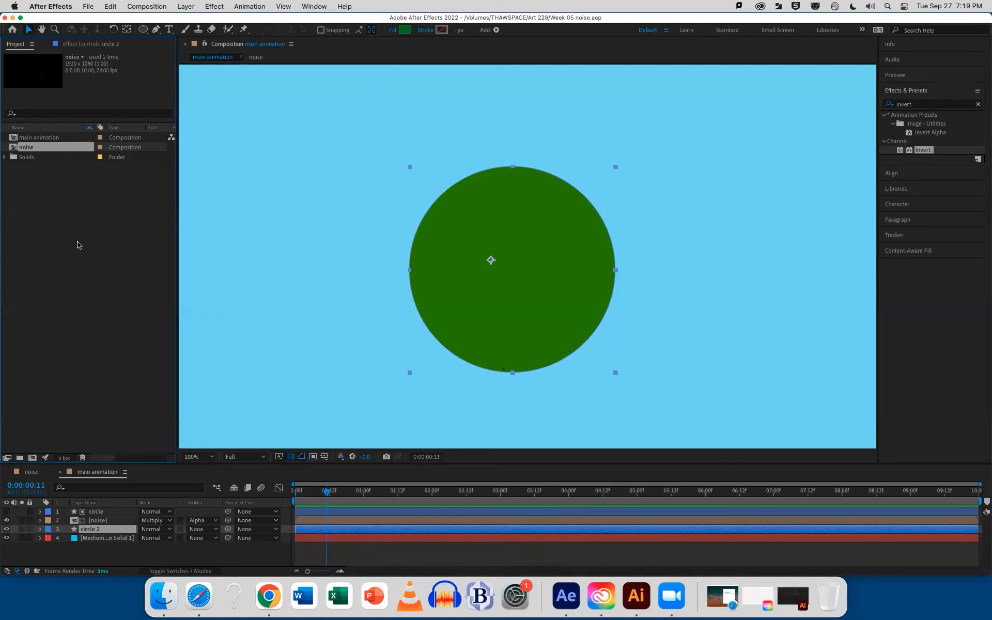
Duplicate the main animation composition in the project and open the copy, main animation 2
left_click(41, 138)
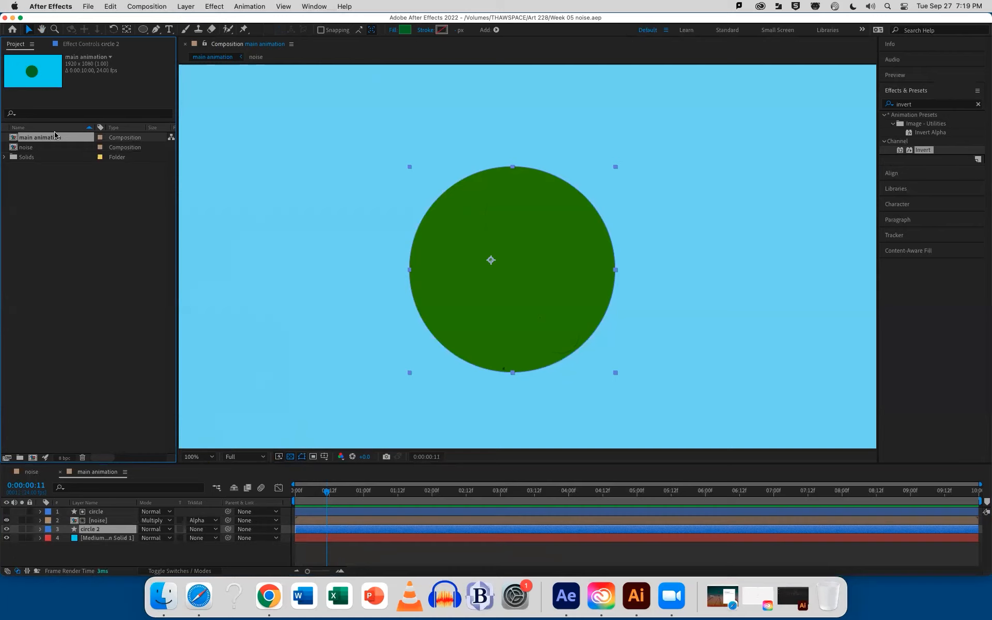
key("super+d")
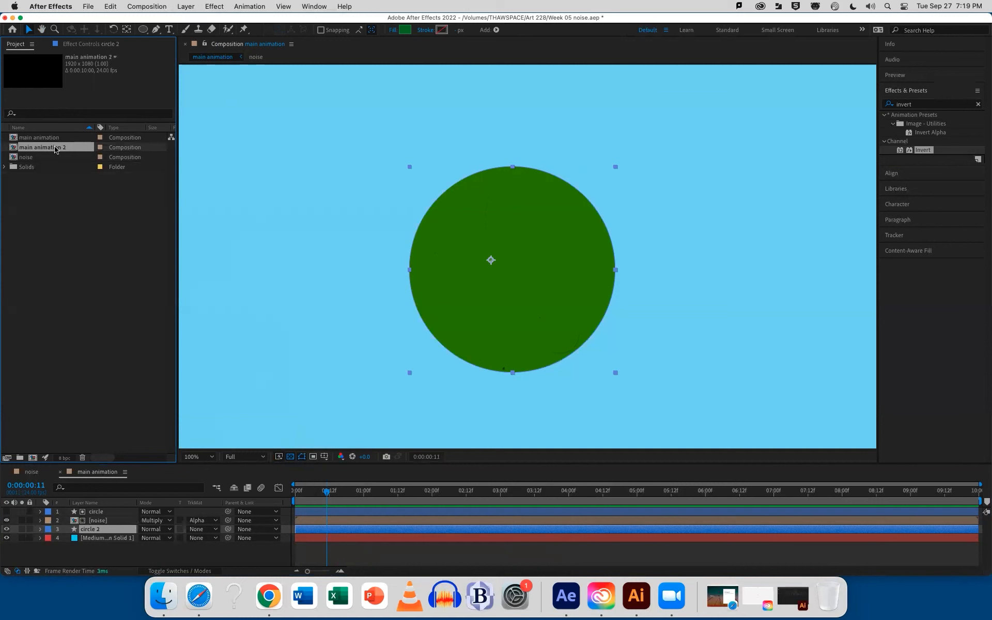
double_click(56, 149)
Delete both circle layers from main animation 2, keeping the noise layer and the blue solid
left_click(89, 529)
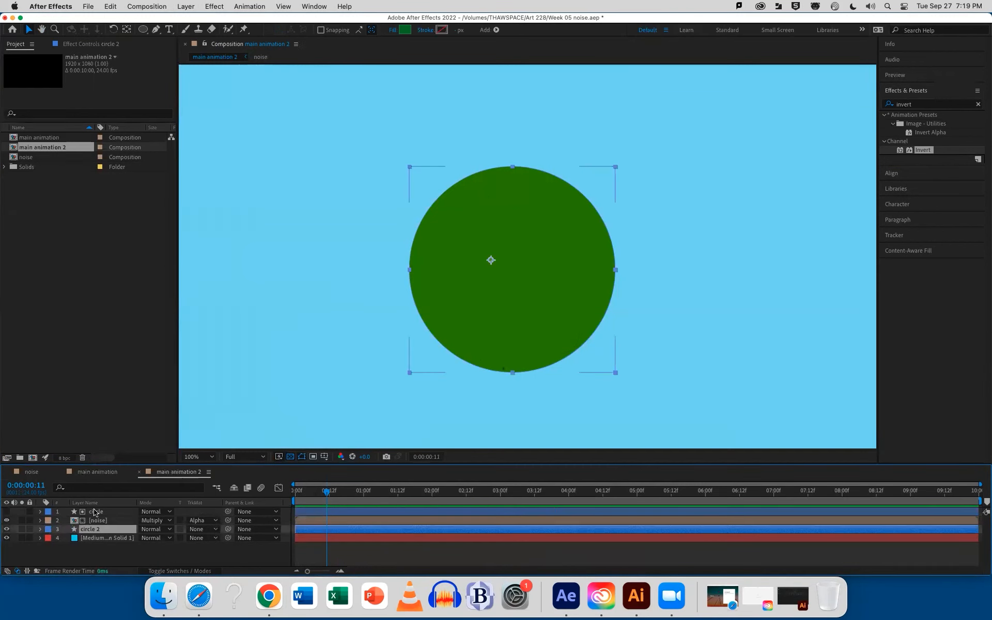
right_click(94, 511)
key("Escape")
key("Delete")
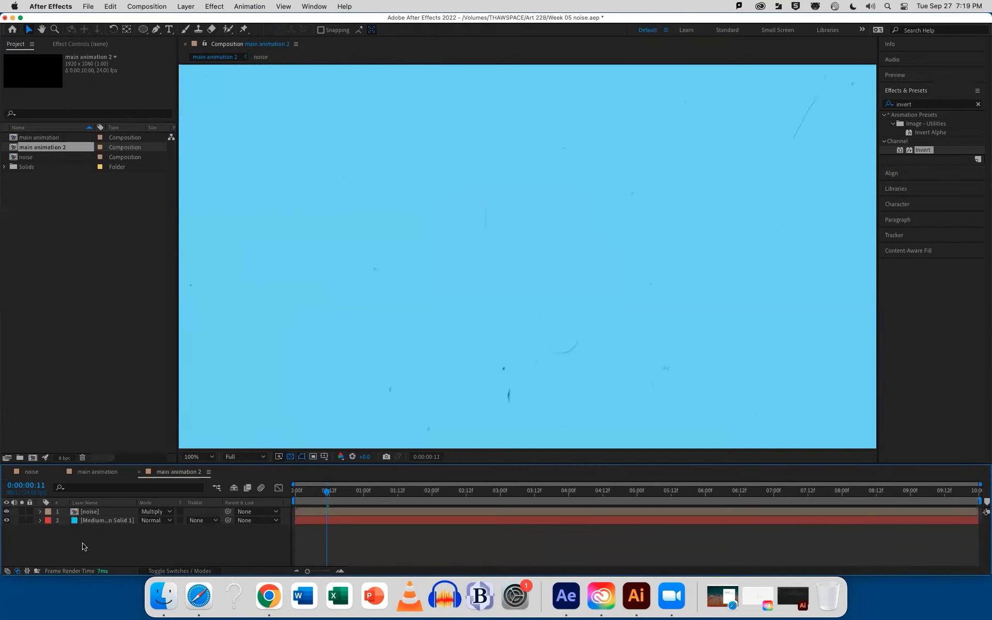
Scrub through main animation and main animation 2 to compare the noise in each, and save the project
left_click(98, 472)
left_click_drag(322, 497, 471, 487)
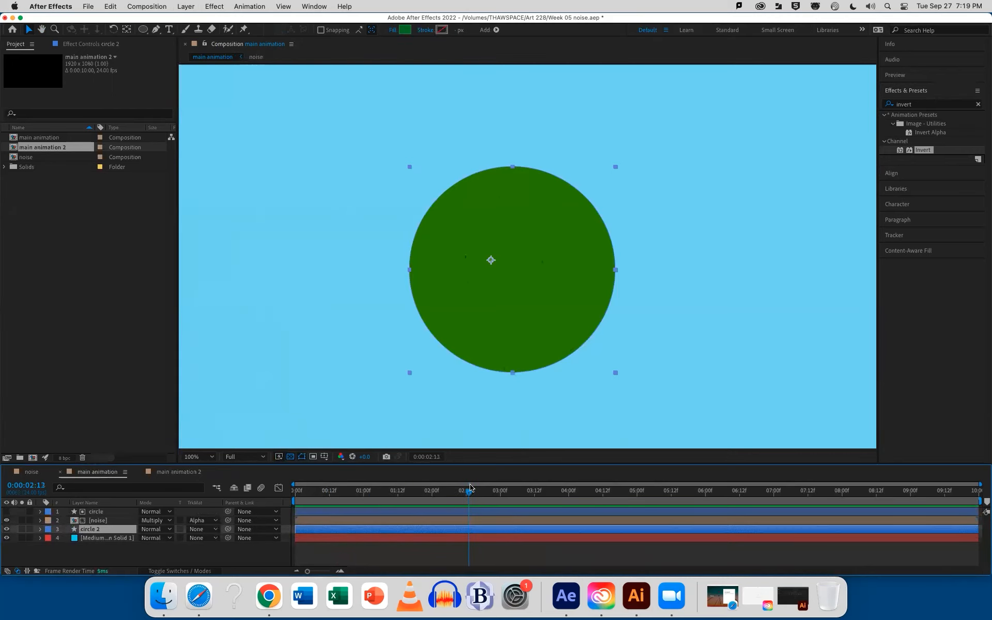
left_click(171, 474)
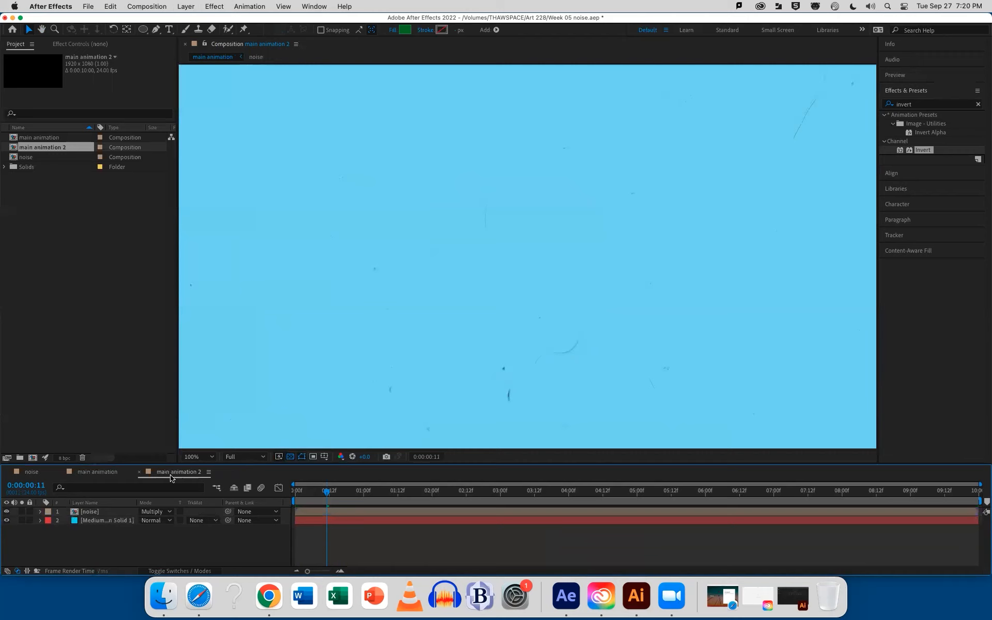
left_click_drag(329, 493, 454, 497)
key("super+s")
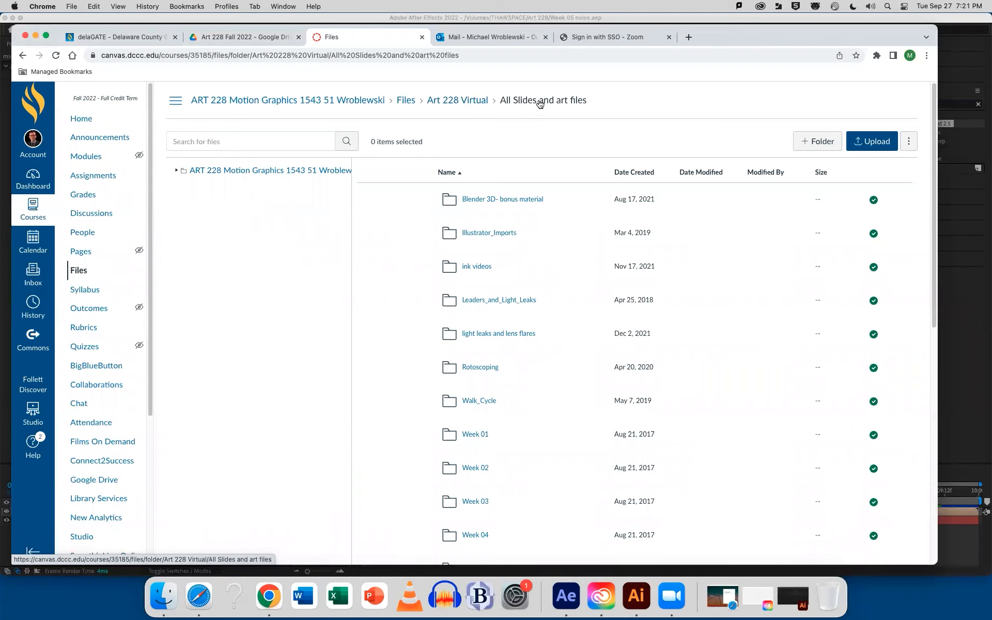
In the Canvas course files in Chrome, open the Leaders_and_Light_Leaks folder inside Art 228 Virtual, All Slides and art files
left_click(402, 102)
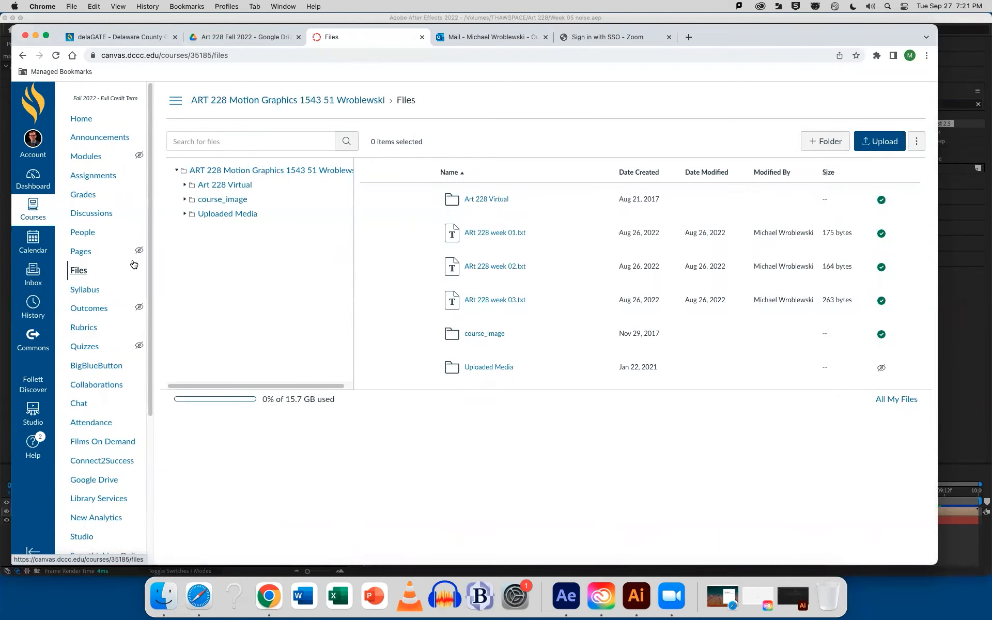
left_click(504, 200)
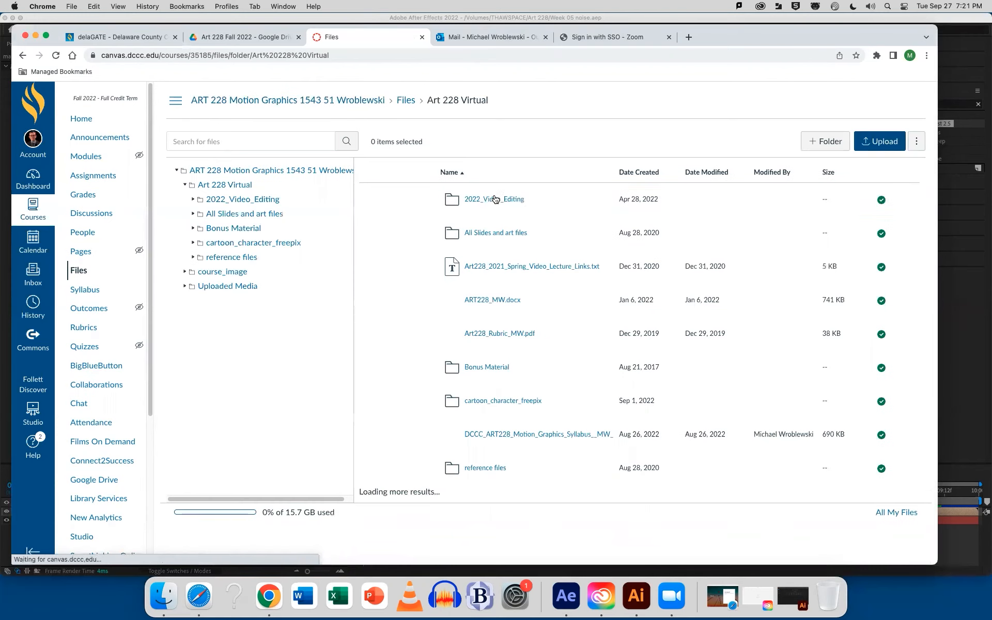
left_click(488, 231)
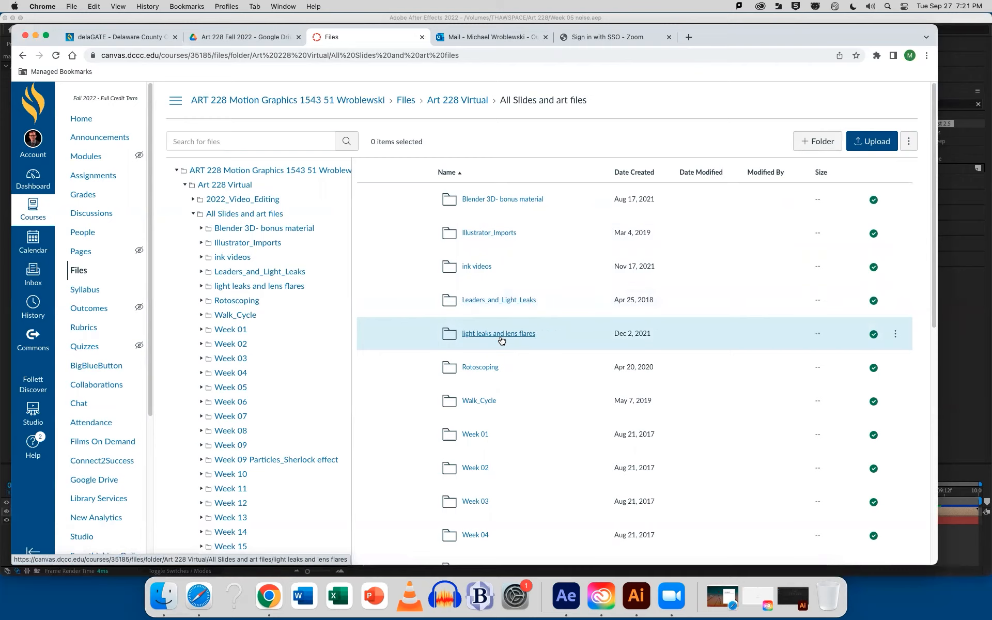
scroll(500, 340, "down", 10)
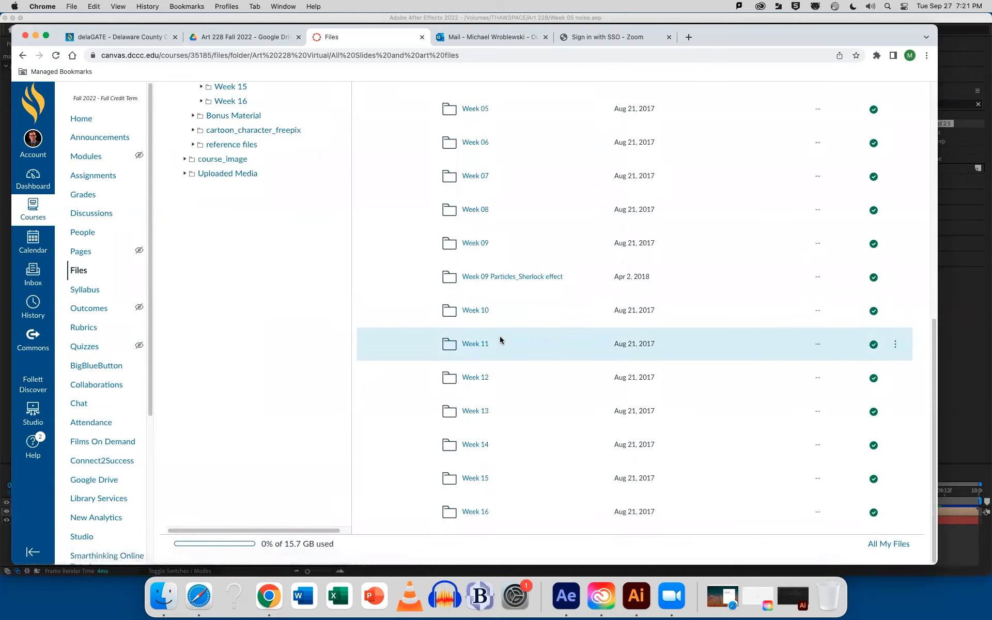
scroll(501, 340, "up", 10)
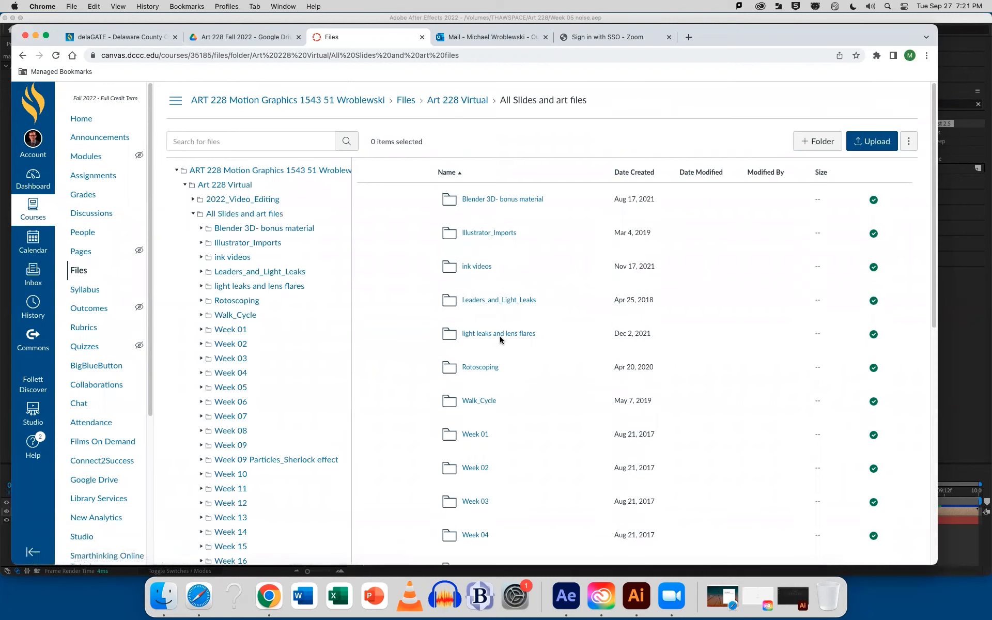
left_click(494, 301)
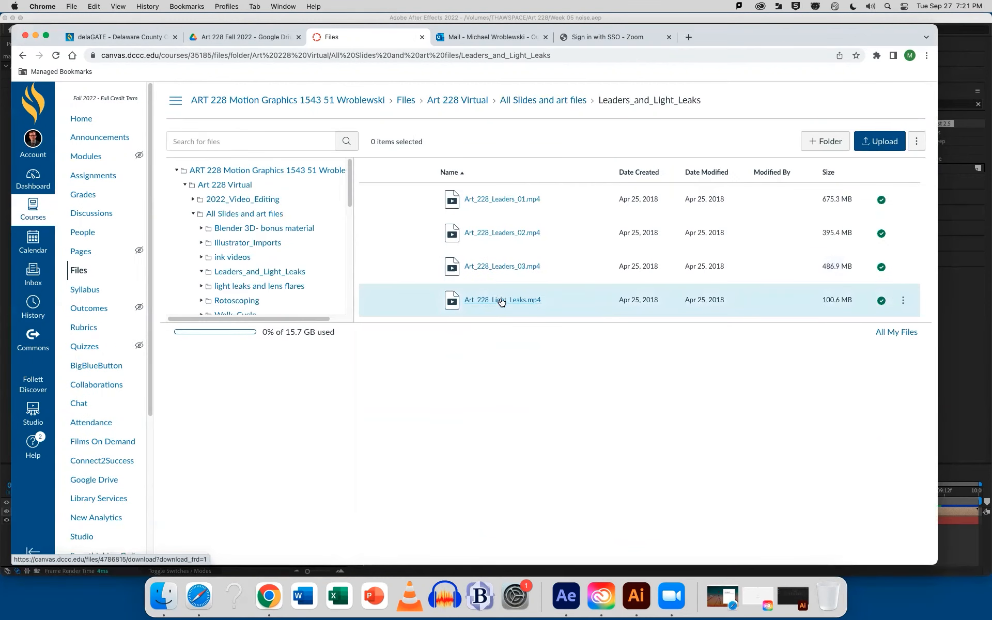
Download Art_228_Light_Leaks.mp4 and Art_228_Leaders_03.mp4
left_click(902, 301)
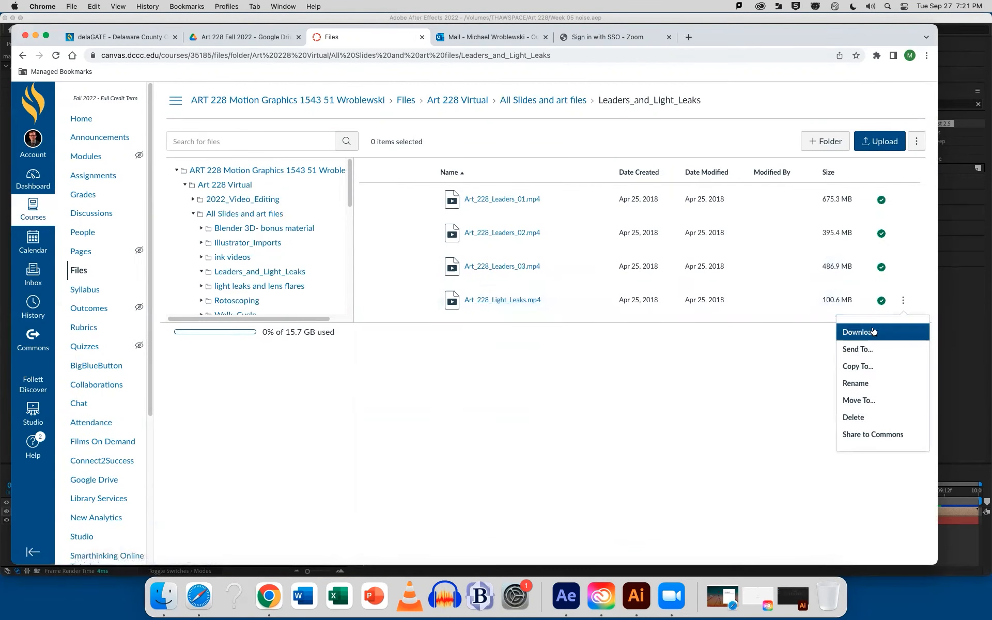
left_click(873, 332)
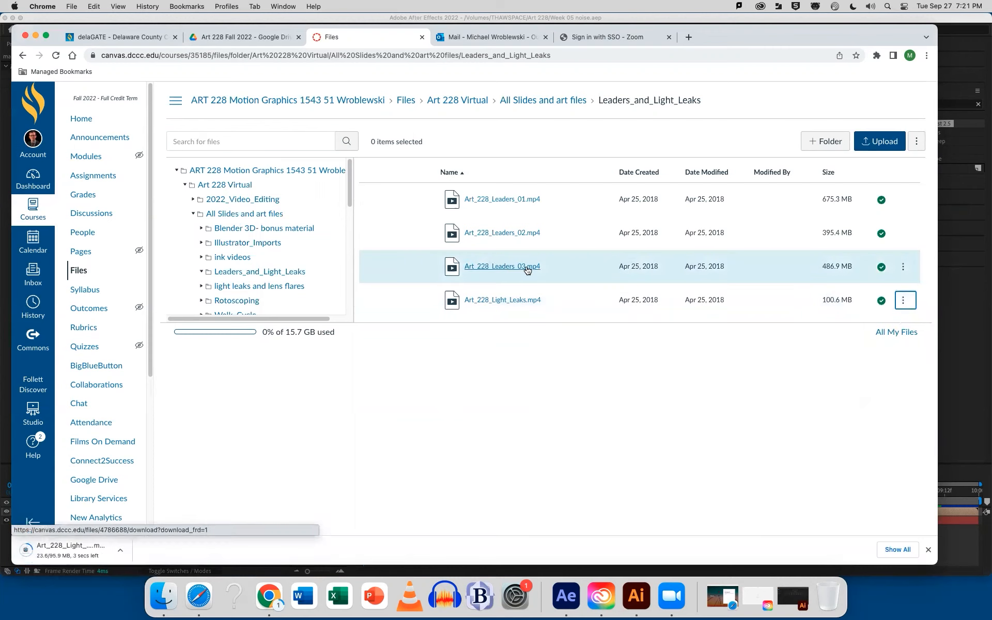
left_click(903, 267)
left_click(872, 300)
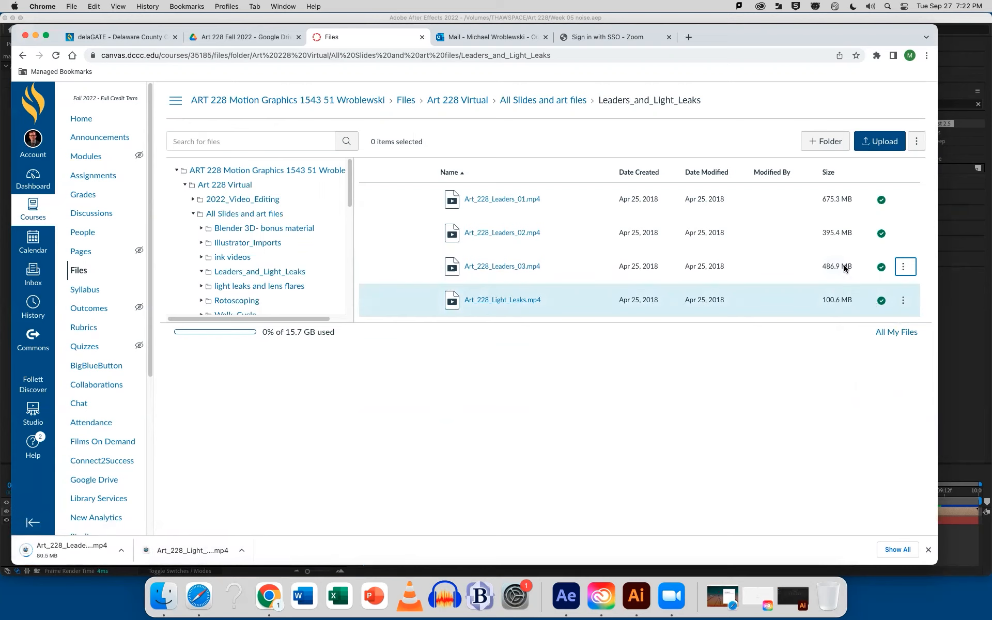
Go to the light leaks and lens flares folder and download 03 Blue Orb Shimmer Transition.mp4
left_click(532, 103)
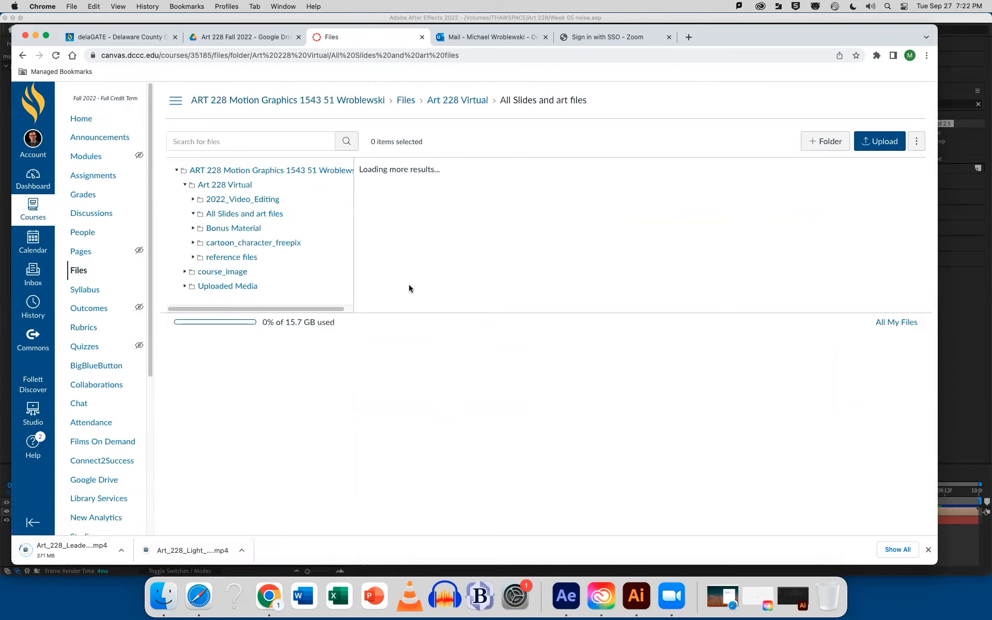
left_click(505, 335)
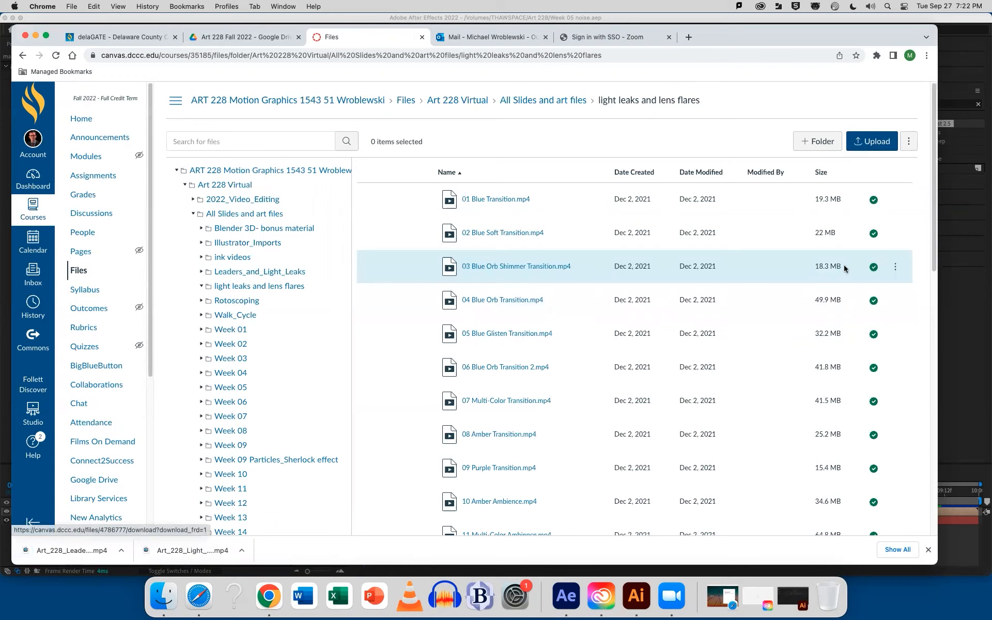
left_click(895, 269)
left_click(865, 299)
Download Flare_15.mov and Fullscreen_22.mp4 from the light leaks and lens flares folder
scroll(545, 370, "down", 7)
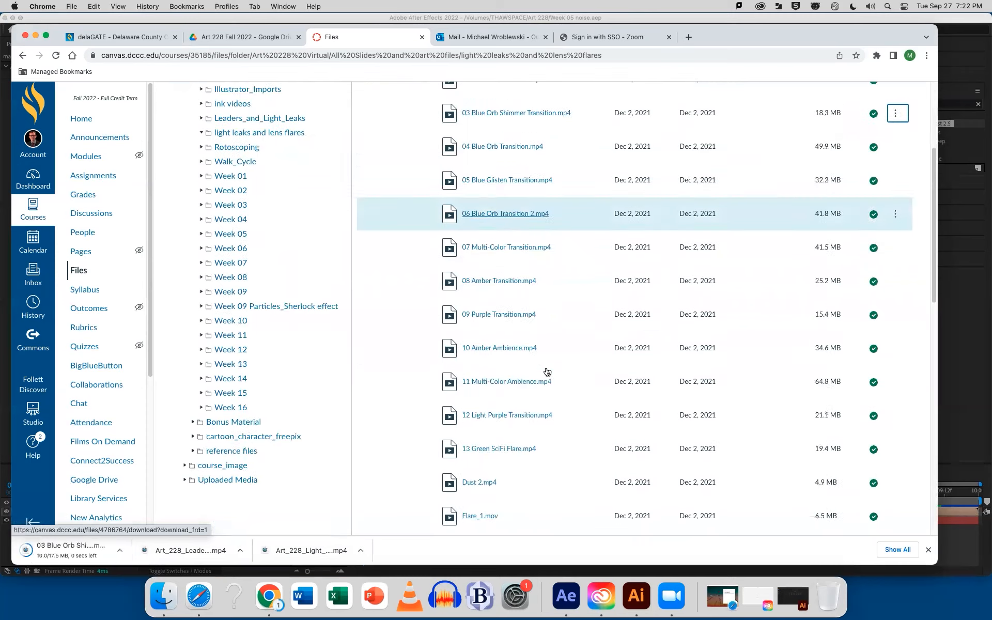
scroll(545, 370, "down", 5)
scroll(547, 370, "up", 3)
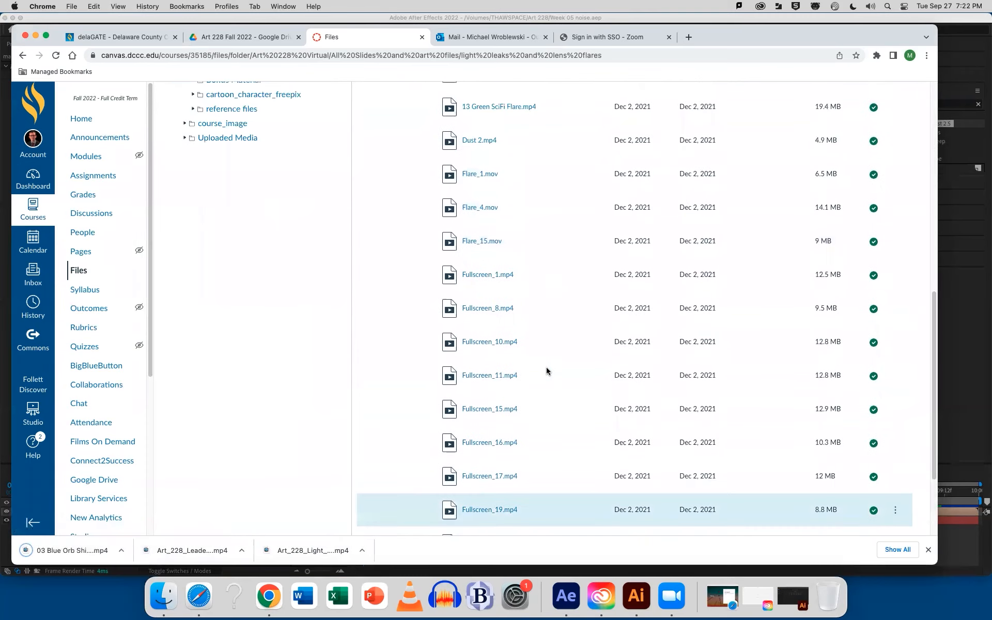
left_click(895, 242)
left_click(858, 275)
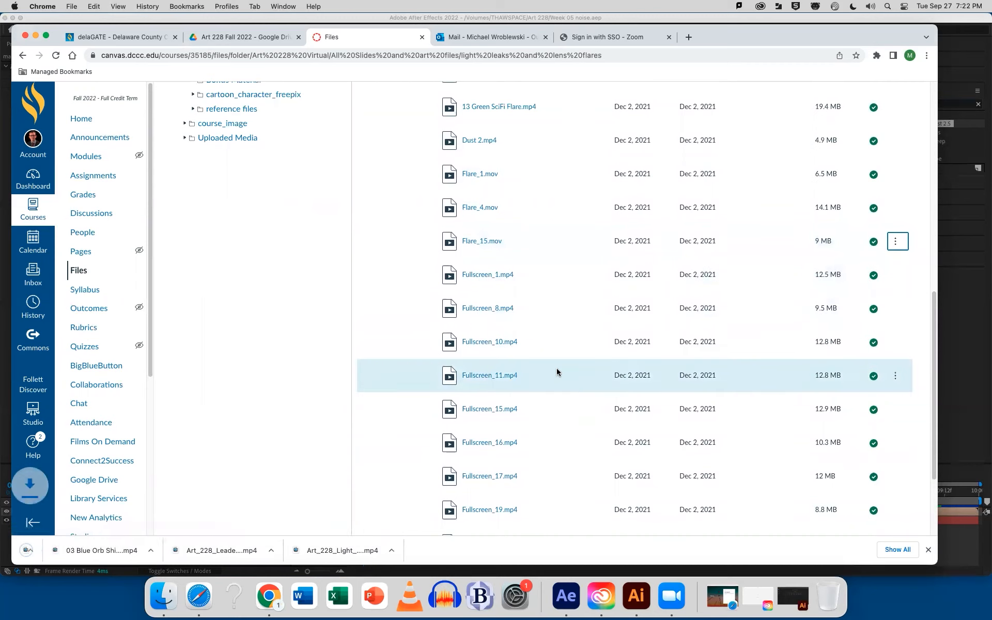
scroll(551, 369, "down", 3)
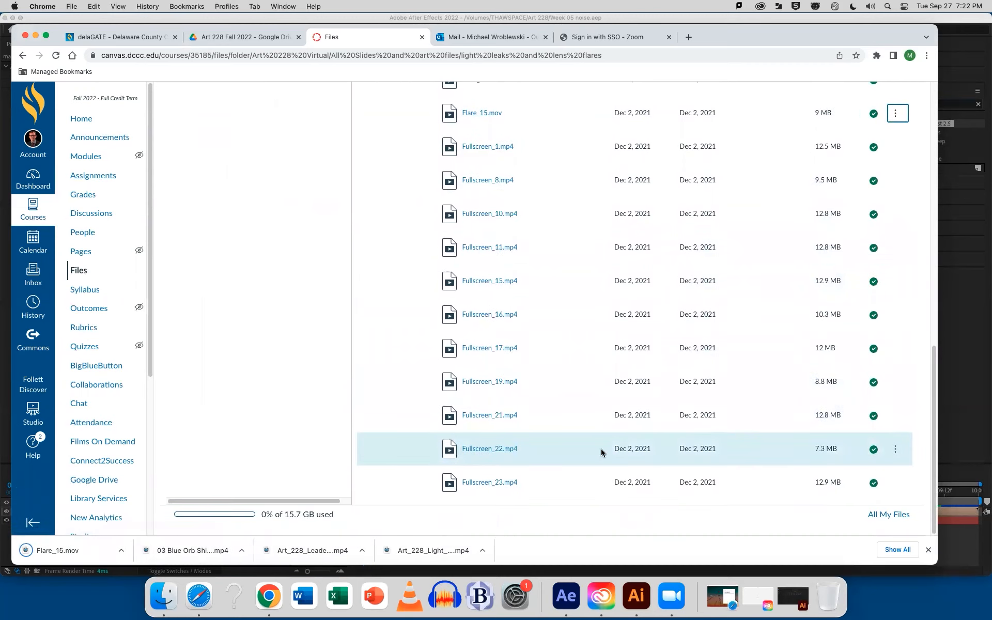
left_click(896, 449)
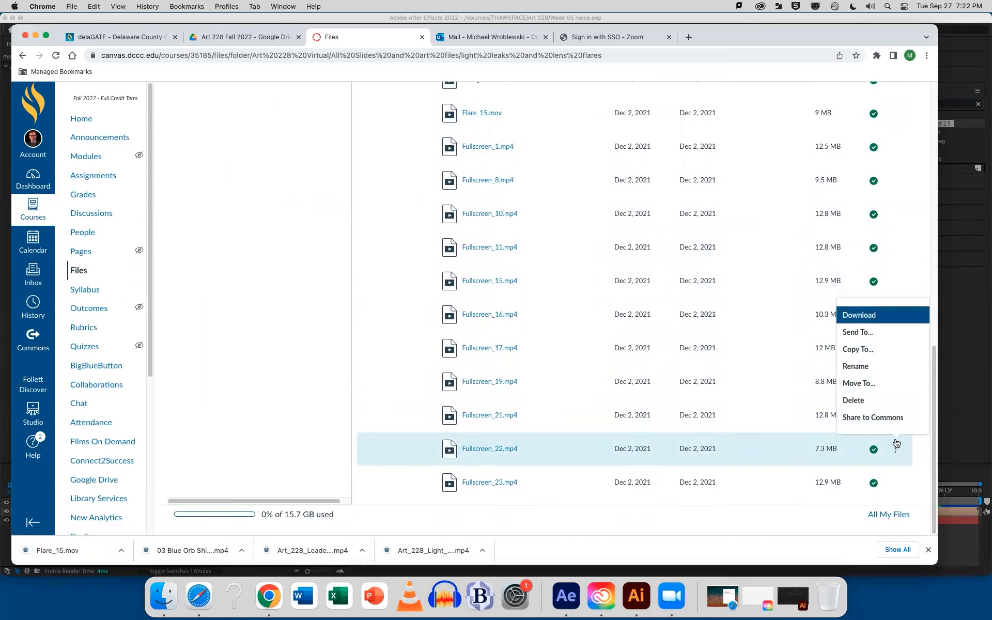
left_click(862, 316)
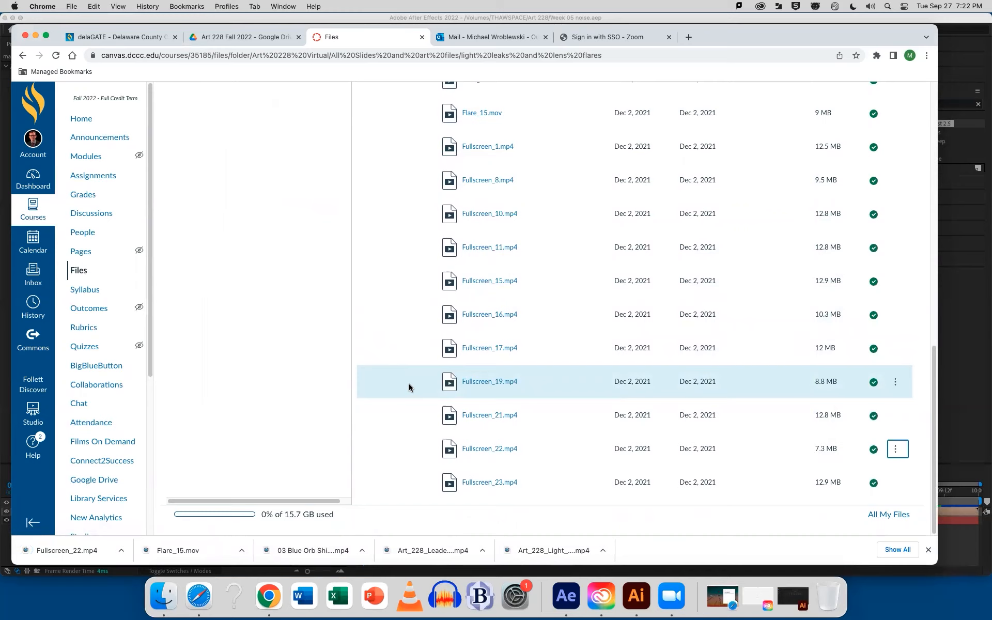
Dismiss the finished downloads, go back to the Art 228 Virtual folder, and minimize the browser to return to After Effects
left_click(928, 551)
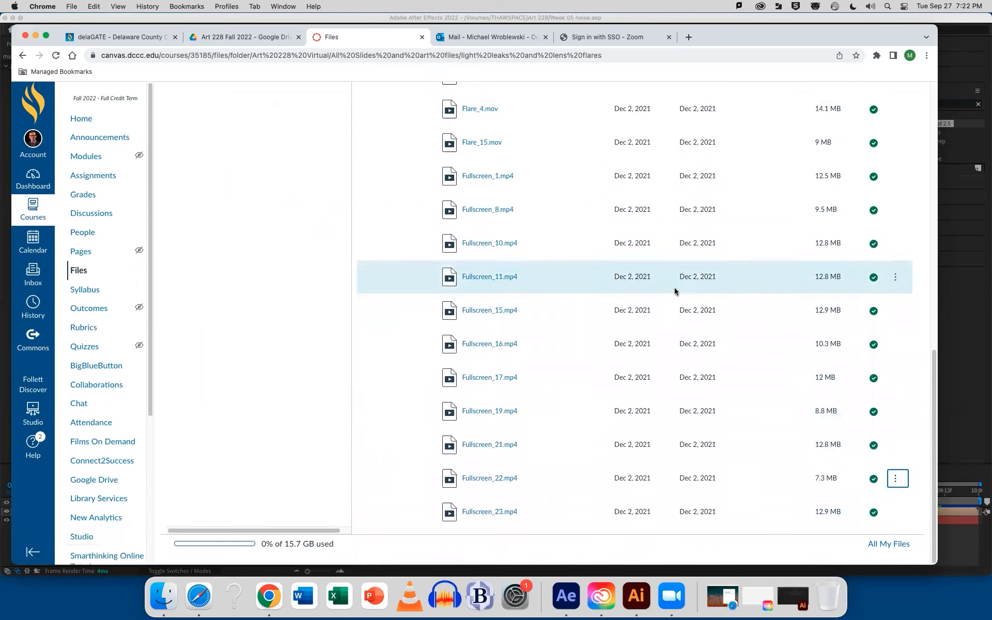
scroll(587, 202, "up", 20)
left_click(440, 100)
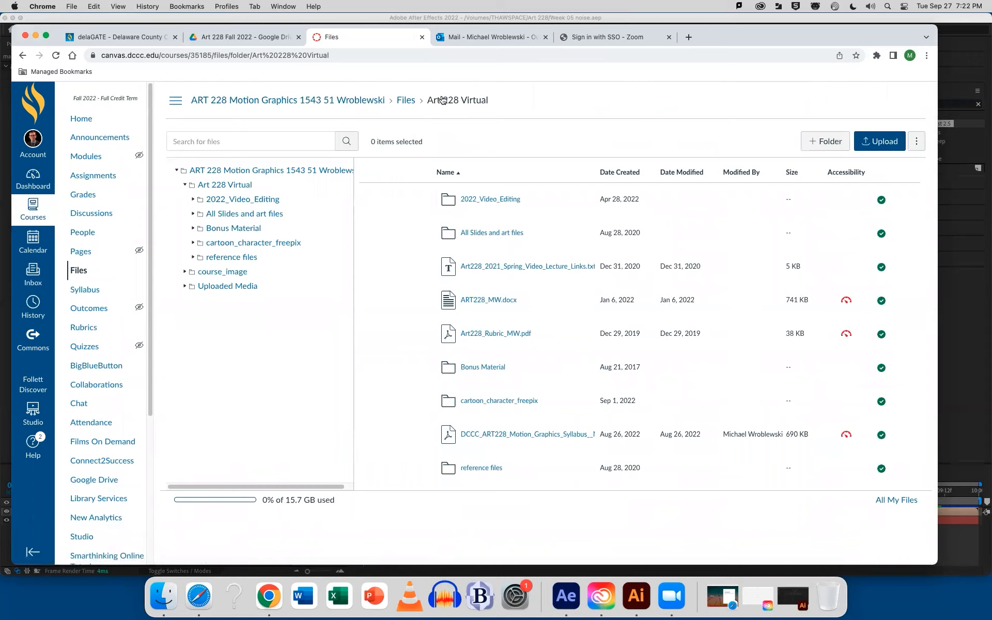
left_click(36, 35)
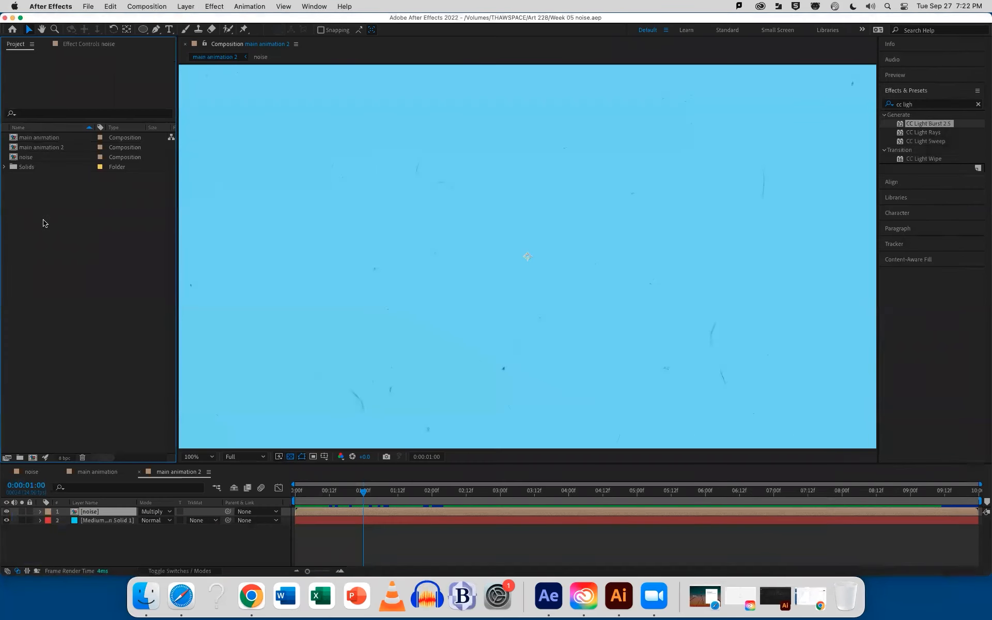
Import the five downloaded clips and the DCCC PDF from the Downloads folder as footage, allowing access to that folder
double_click(45, 223)
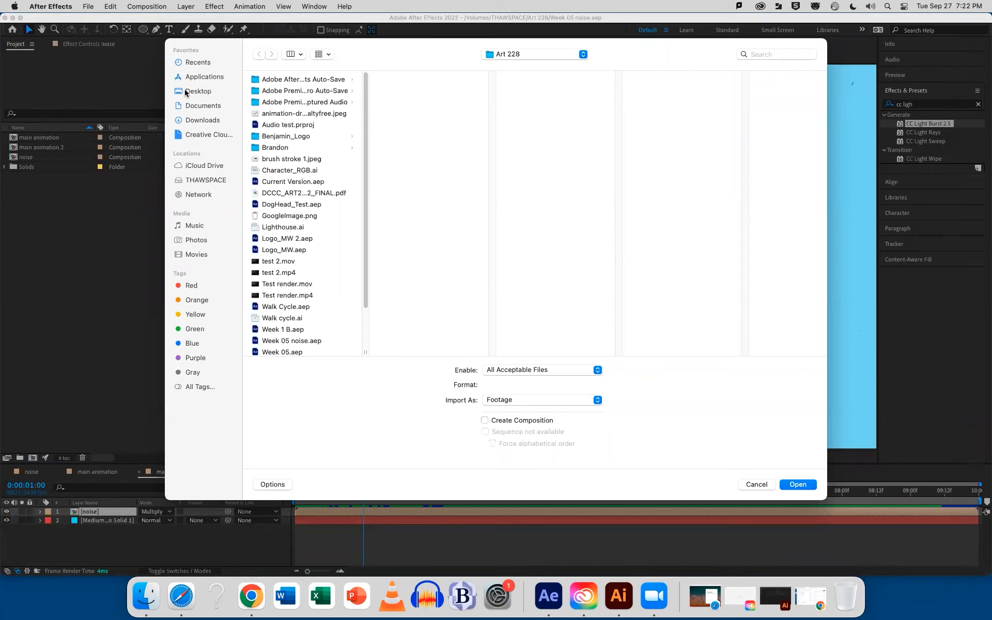
left_click(194, 120)
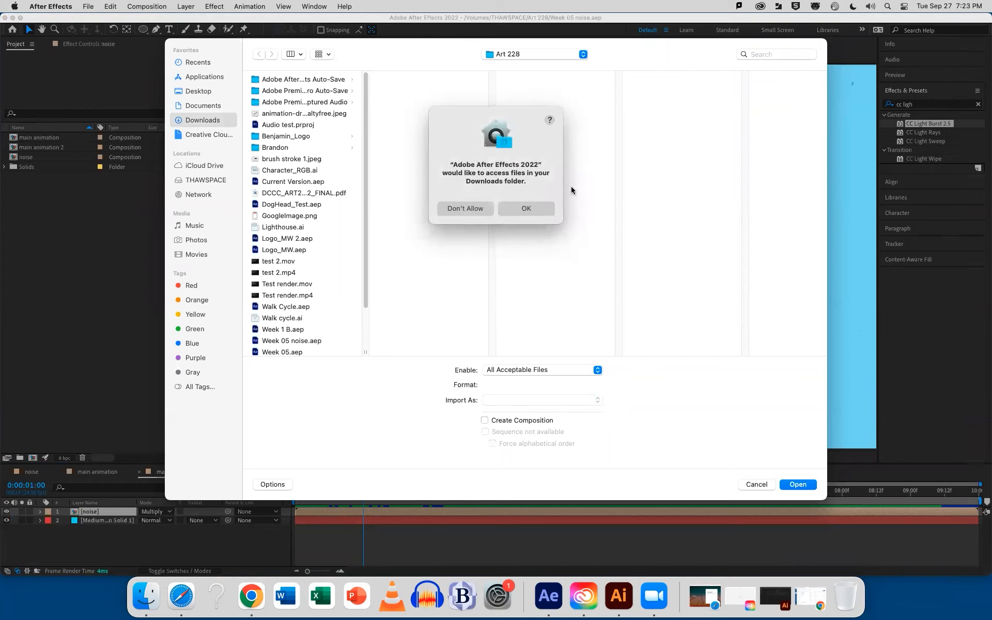
left_click(537, 205)
left_click_drag(281, 77, 278, 136)
left_click(805, 488)
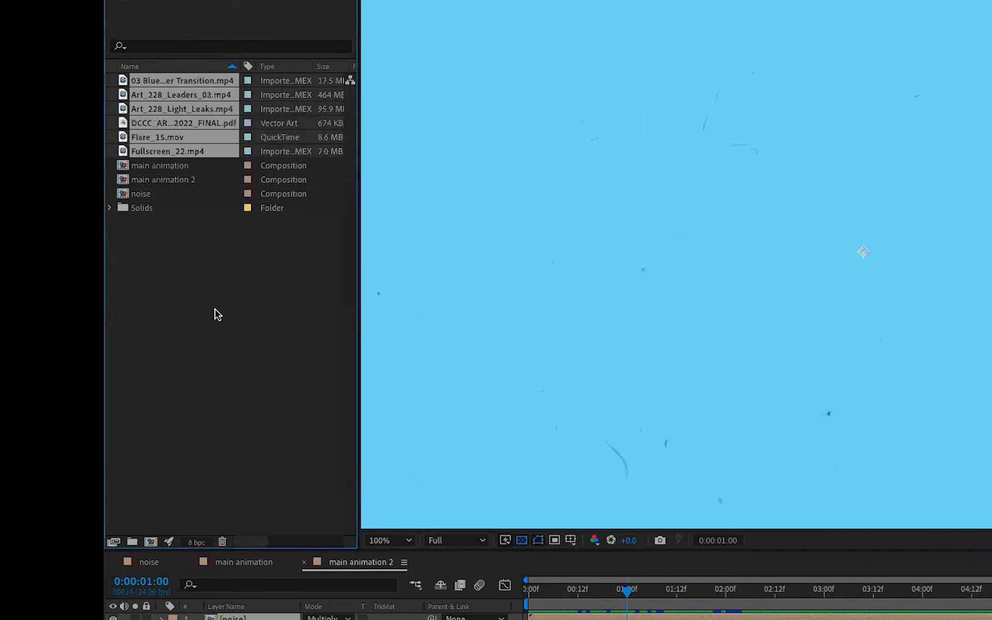
left_click(216, 303)
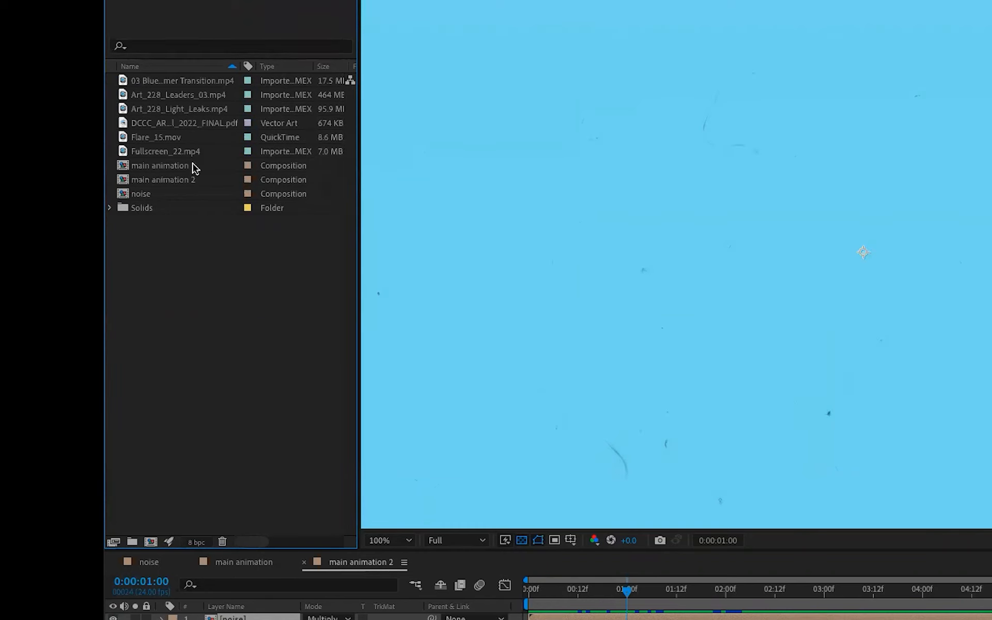
Create a composition from 03 Blue Orb Shimmer Transition.mp4, preview it, and return to main animation 2
left_click_drag(179, 82, 150, 540)
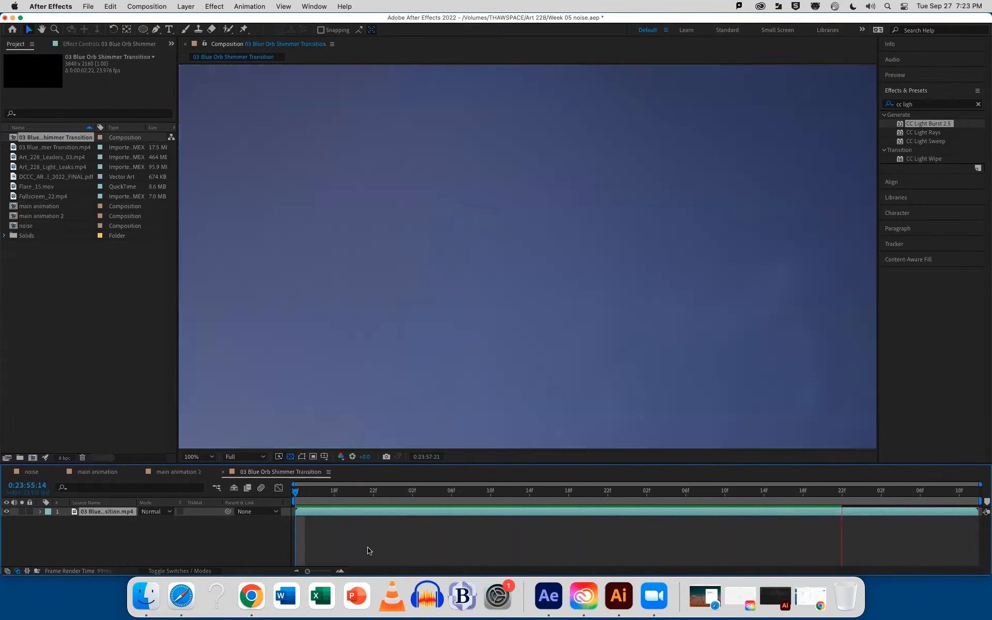
key("space")
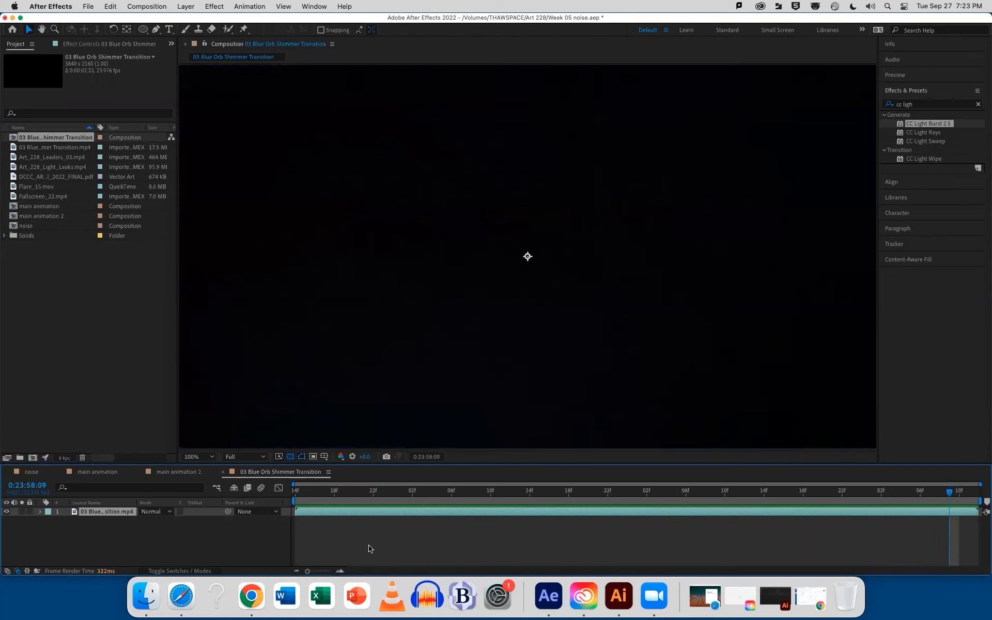
left_click_drag(324, 491, 234, 507)
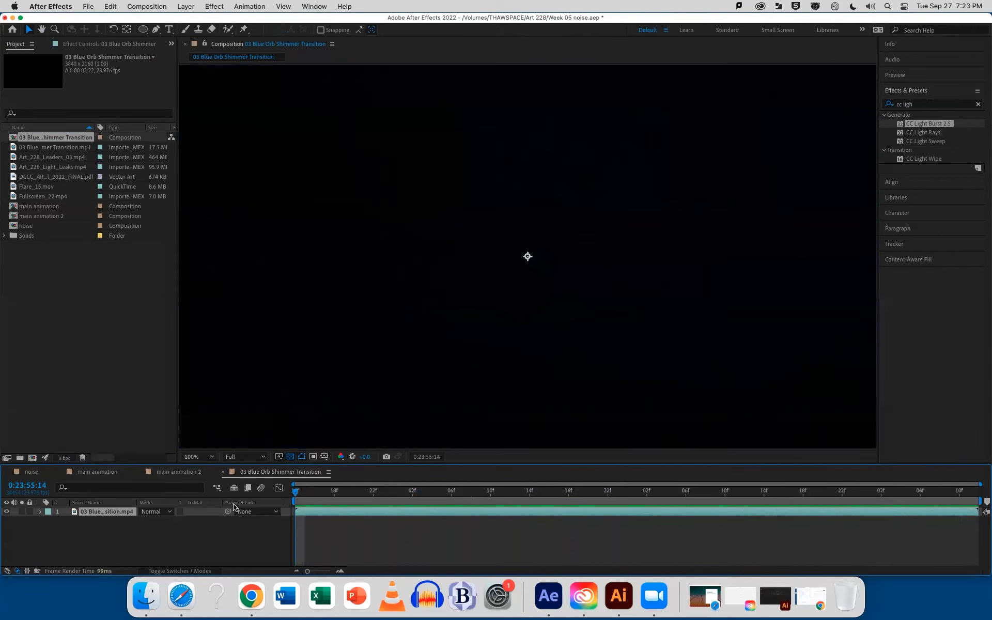
left_click(171, 473)
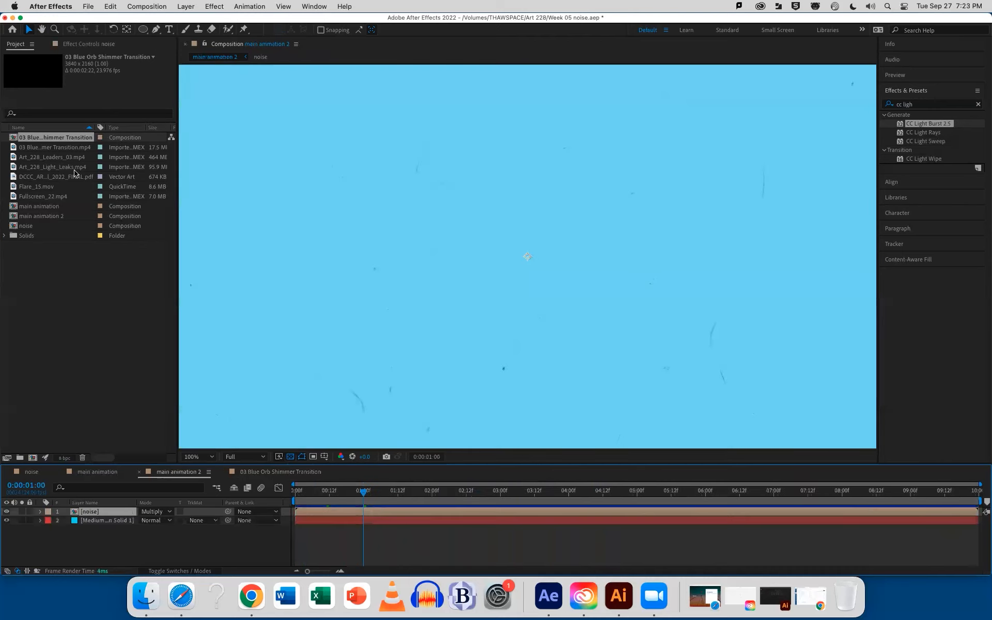
Add the 03 Blue Orb Shimmer Transition composition above the noise layer, set its blending mode to Screen, and scrub through the result
left_click_drag(49, 138, 98, 509)
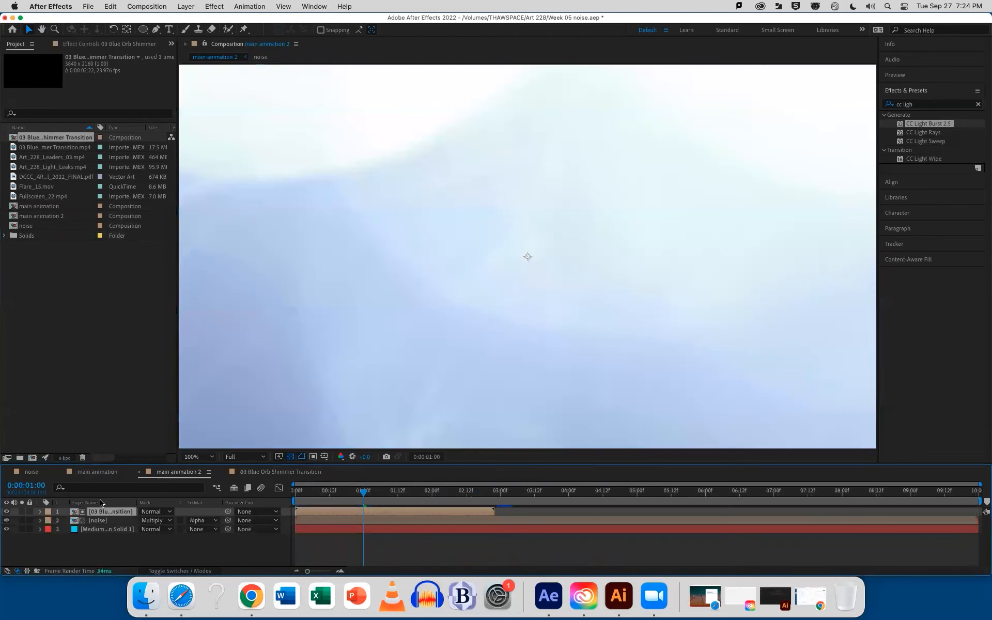
left_click(155, 511)
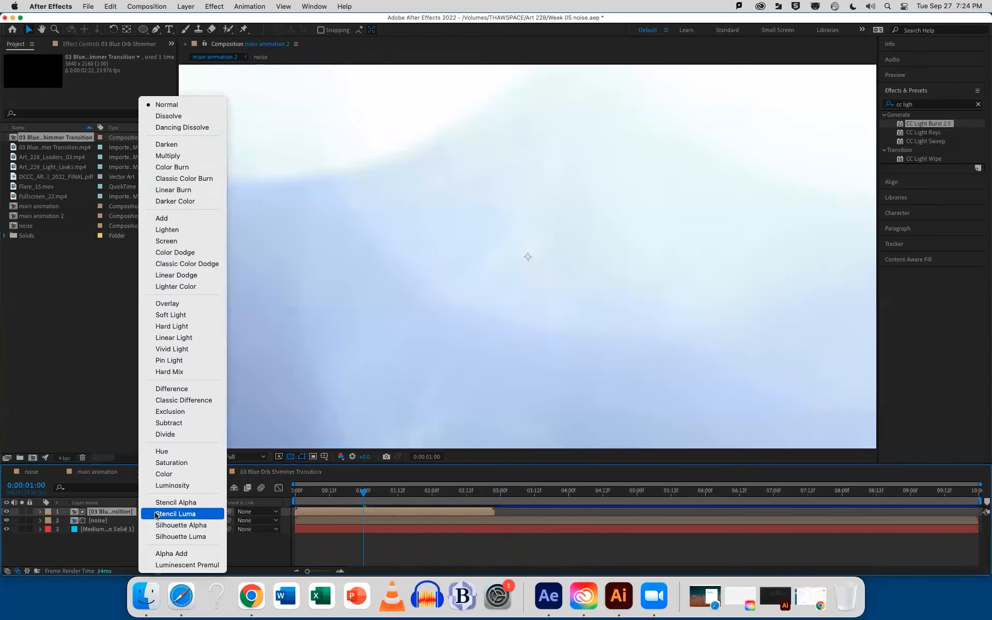
left_click(170, 242)
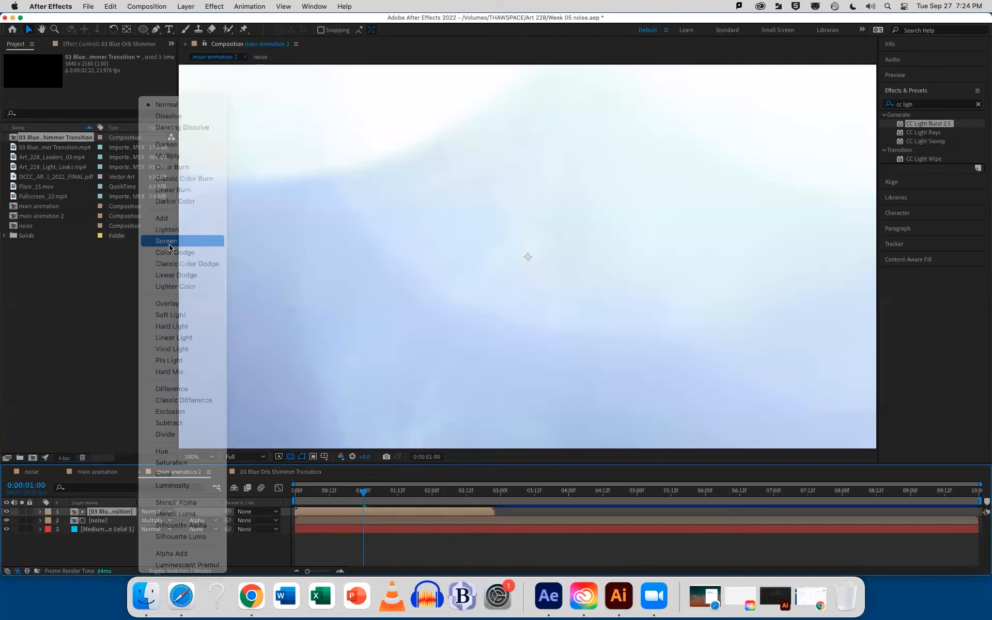
left_click_drag(360, 495, 474, 500)
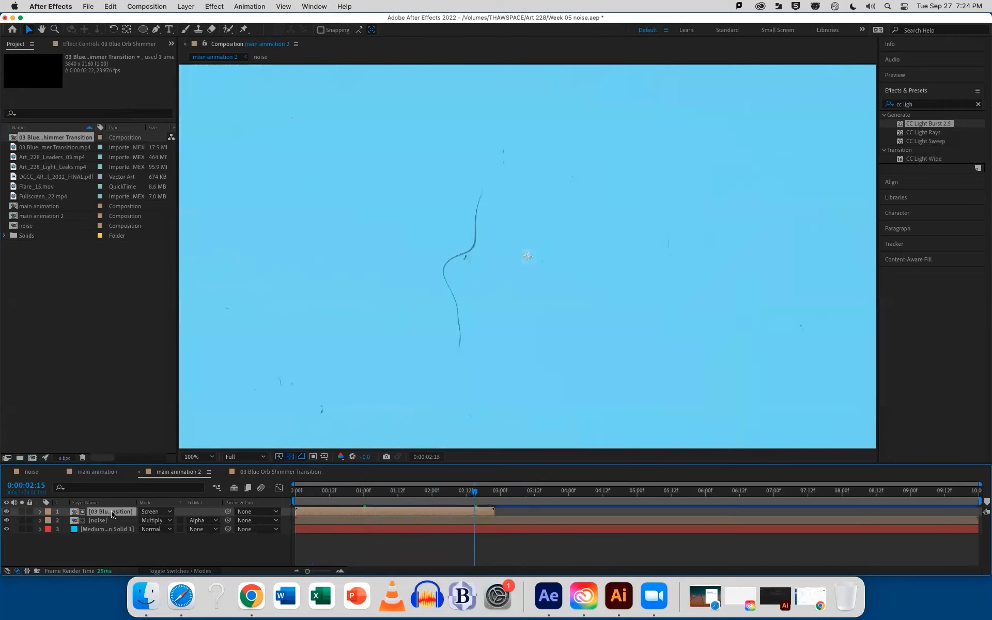
Lower the Blue Orb Shimmer Transition layer's opacity to 57% and scrub the timeline to check the blend
key("t")
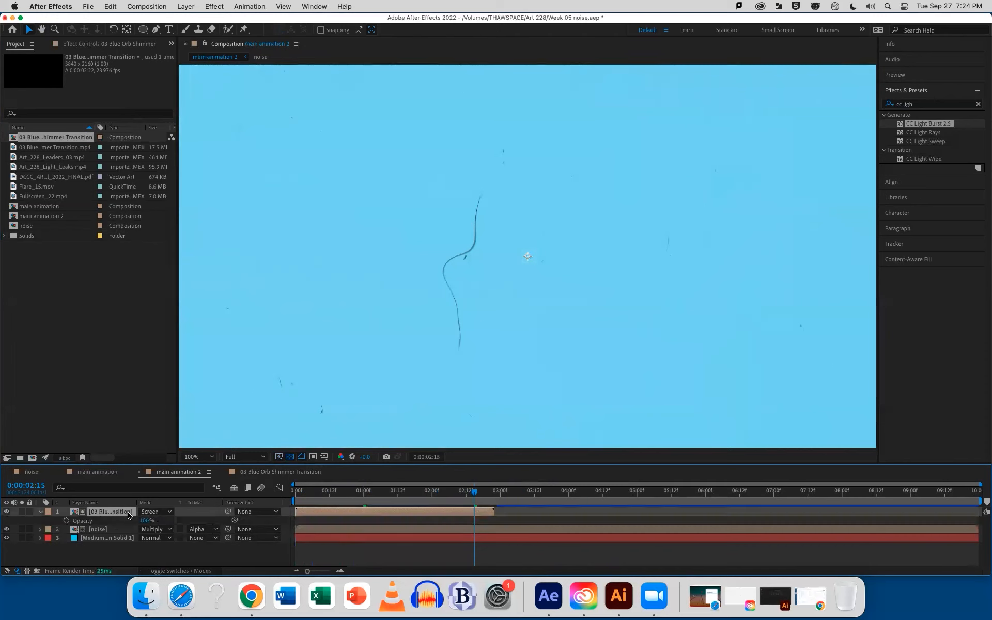
left_click(372, 496)
left_click_drag(145, 521, 128, 527)
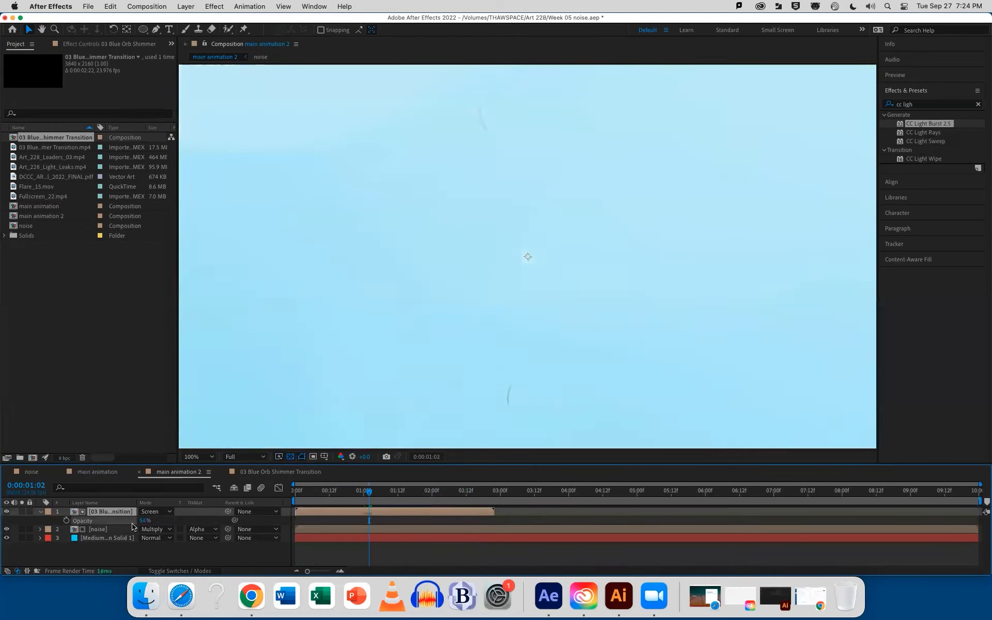
left_click(313, 495)
left_click_drag(314, 497, 450, 492)
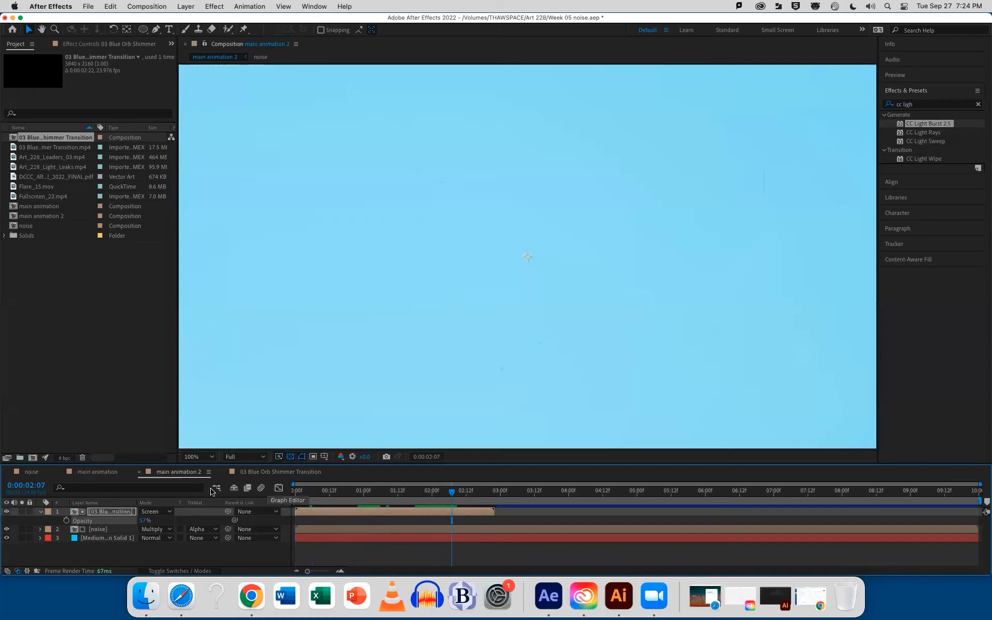
Collapse and hide the Blue Orb Shimmer Transition layer, and save the project
left_click(41, 511)
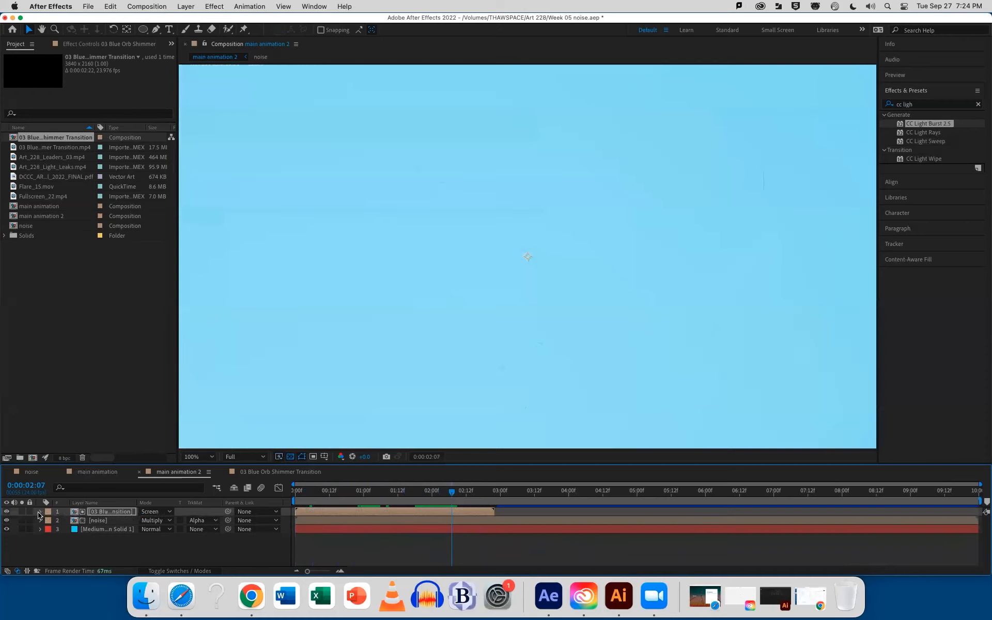
left_click(7, 512)
key("super+s")
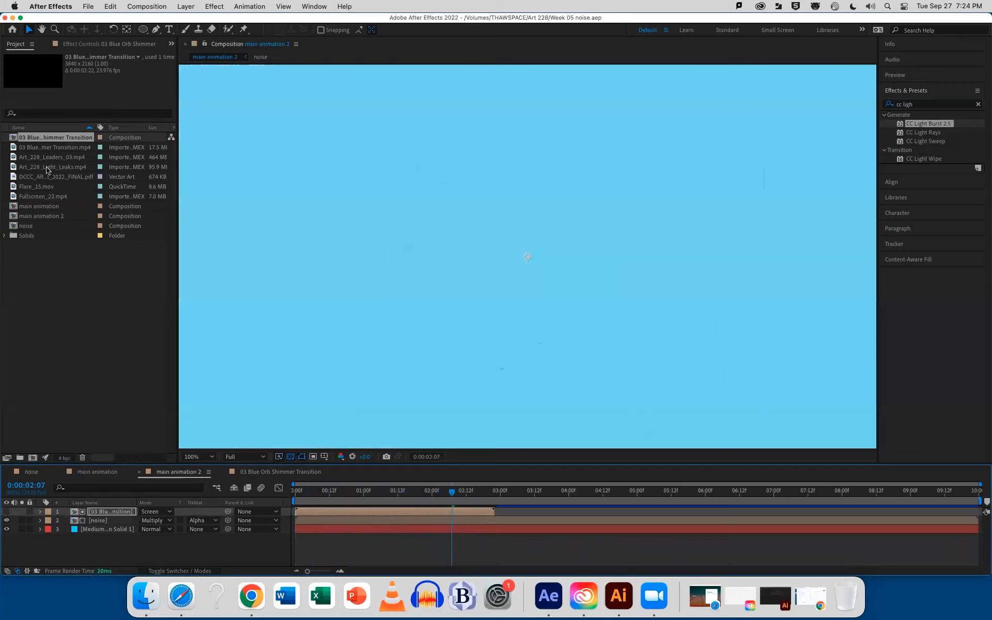
Create a composition from Art_228_Leaders_03.mp4 and preview it from the beginning
left_click(44, 147)
left_click(47, 157)
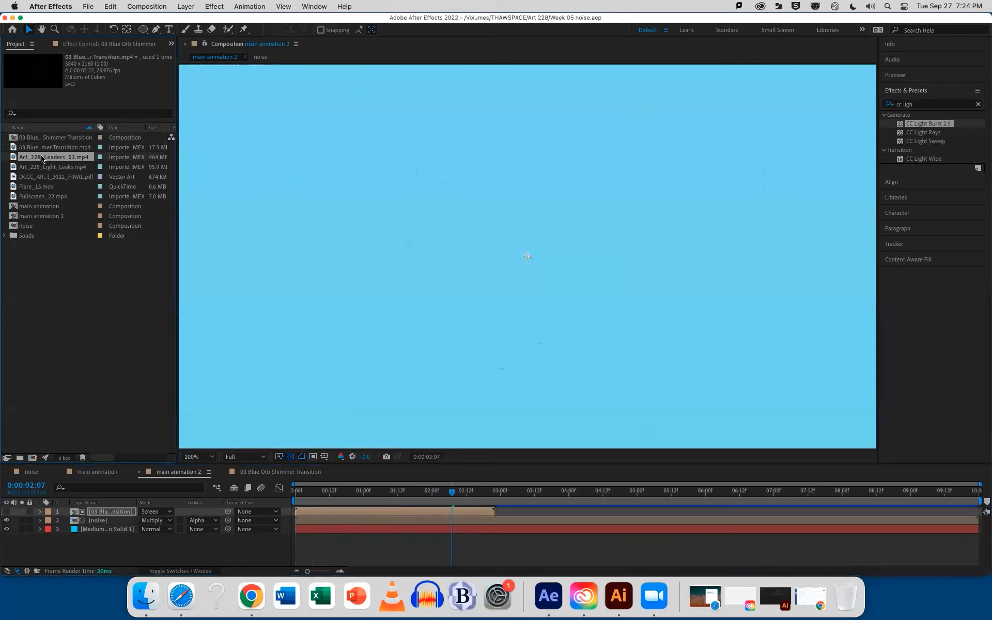
left_click_drag(50, 159, 33, 457)
left_click_drag(295, 493, 421, 496)
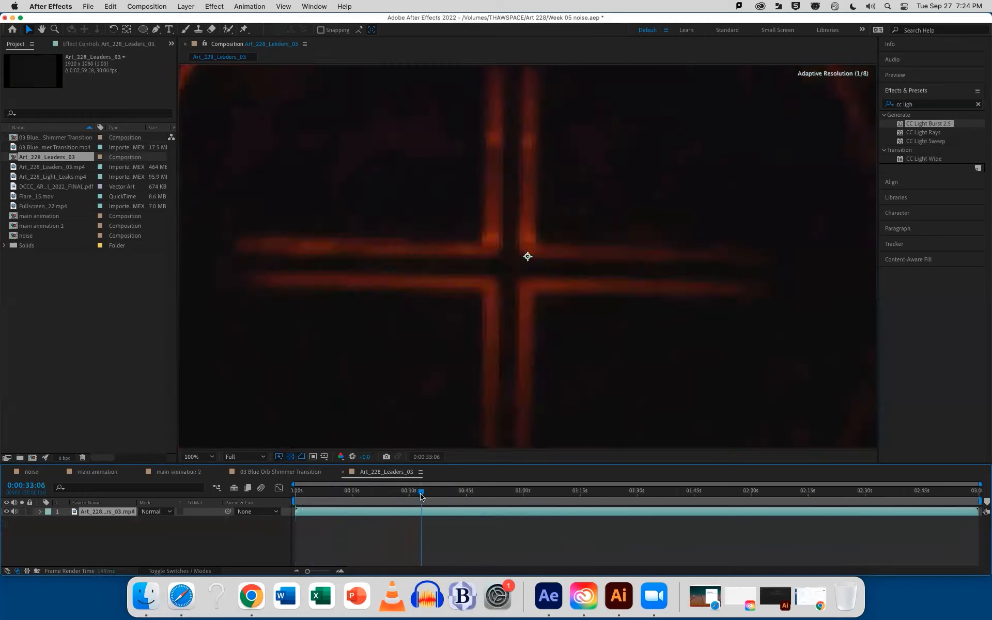
key("Home")
key("space")
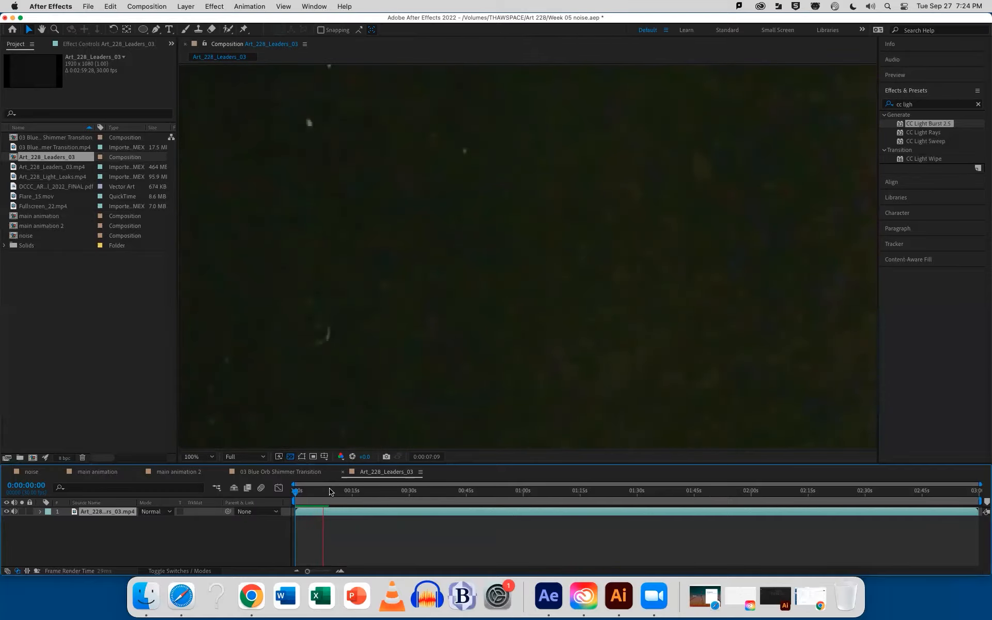
Find the dark frame just before the number 12 and trim the leaders clip's start to 0:00:59:04
left_click_drag(330, 492, 522, 498)
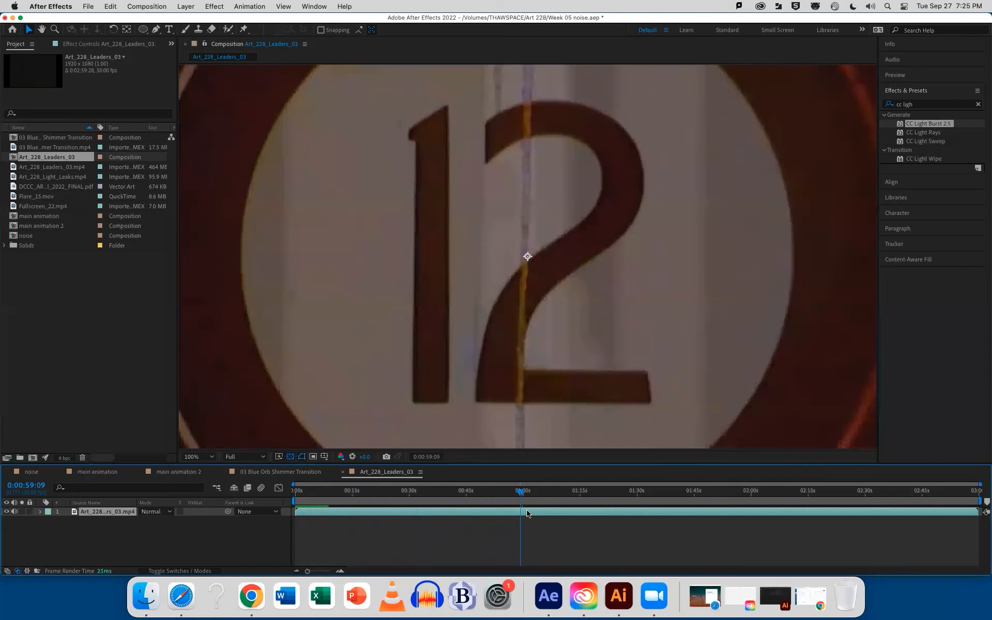
key("Page_Up")
key("Page_Up")
key("Page_Up")
key("Page_Up")
key("Page_Down")
key("Page_Up")
key("Page_Down")
key("Page_Up")
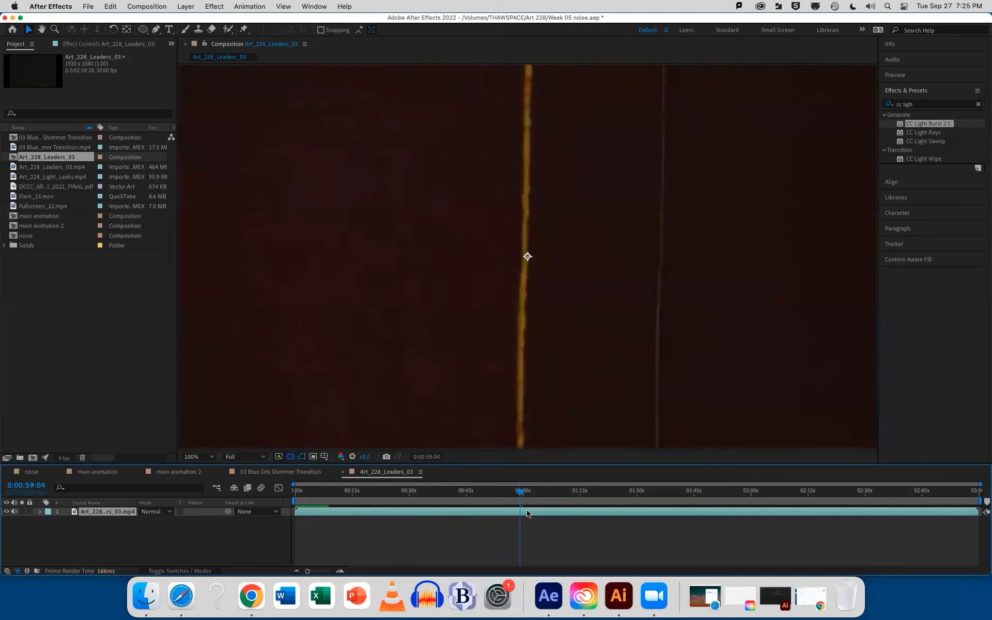
key("Page_Down")
key("Page_Down")
key("Page_Down")
key("Page_Down")
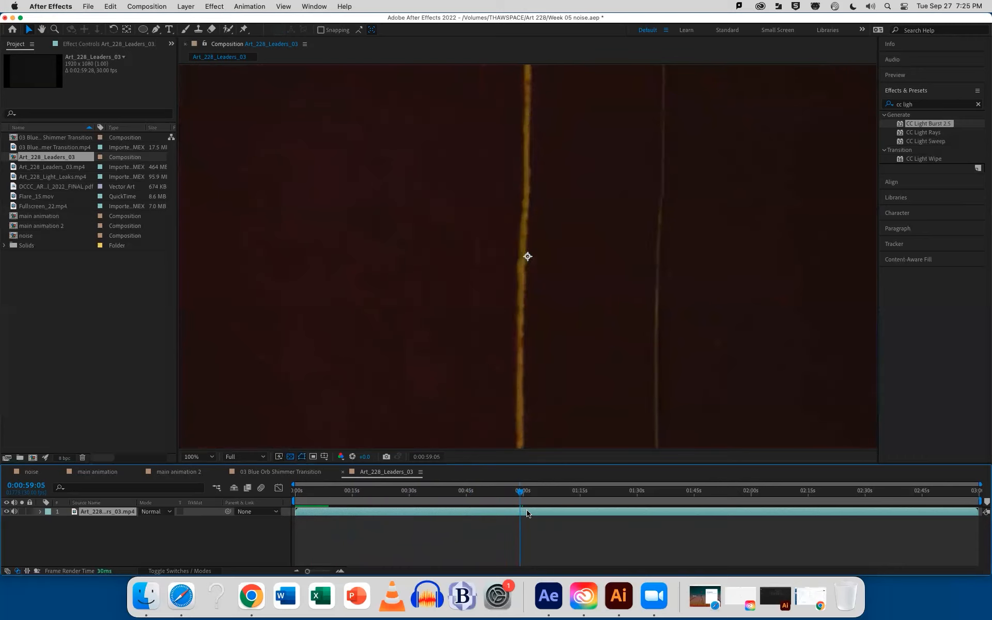
key("Page_Up")
key("Page_Up")
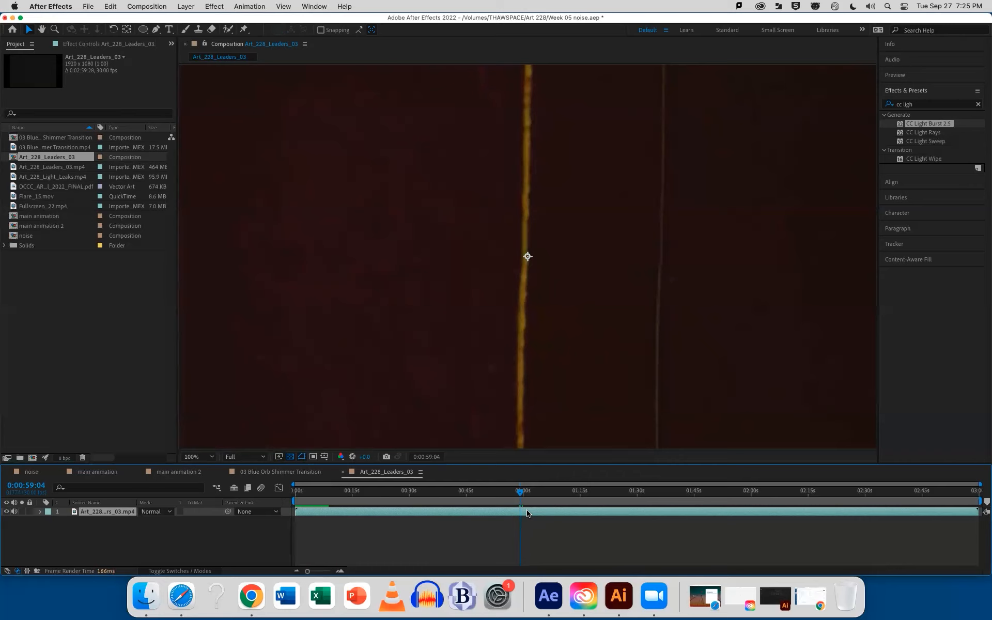
key("alt+bracketleft")
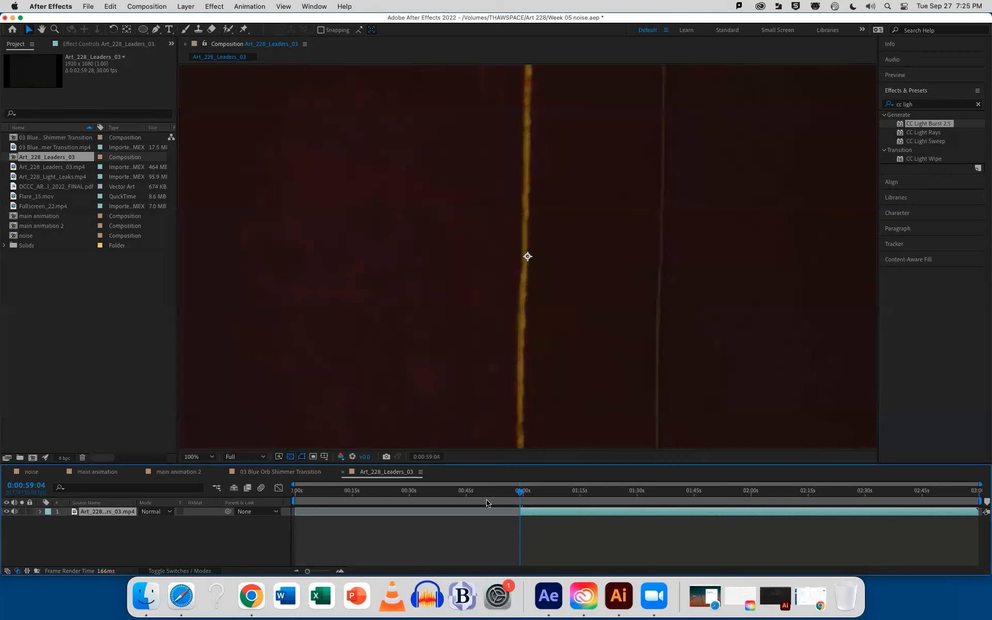
Add a text layer showing an opening and a closing square bracket over the leaders footage
left_click(169, 30)
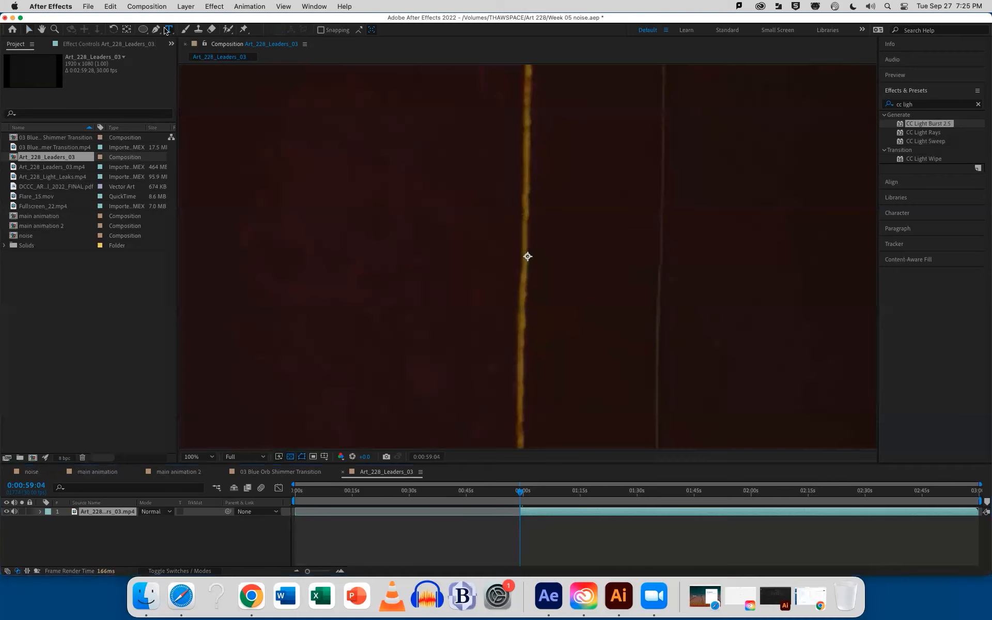
left_click(336, 231)
type("[ ")
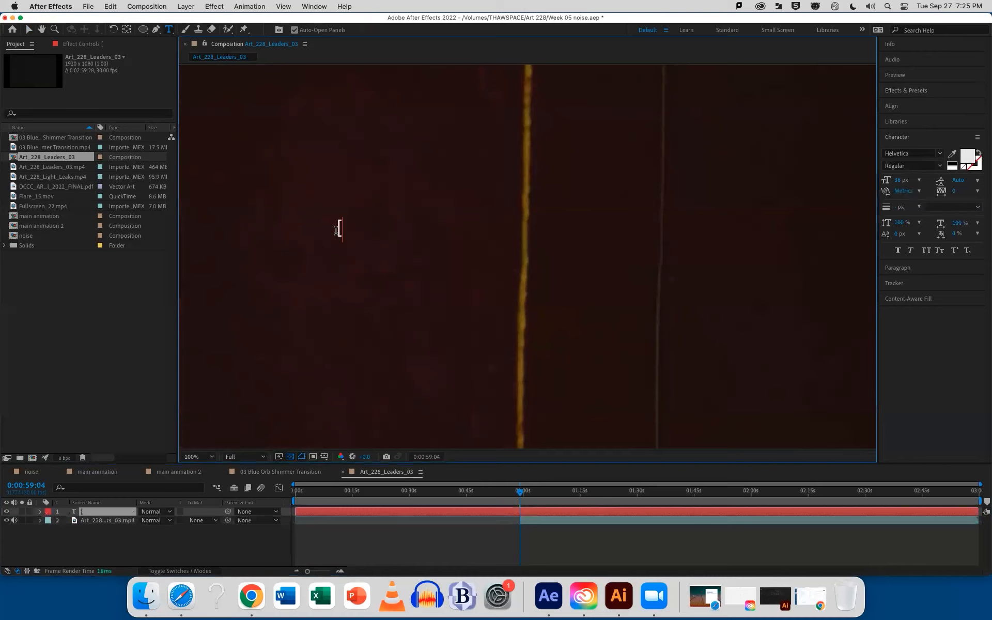
type("]")
left_click(29, 29)
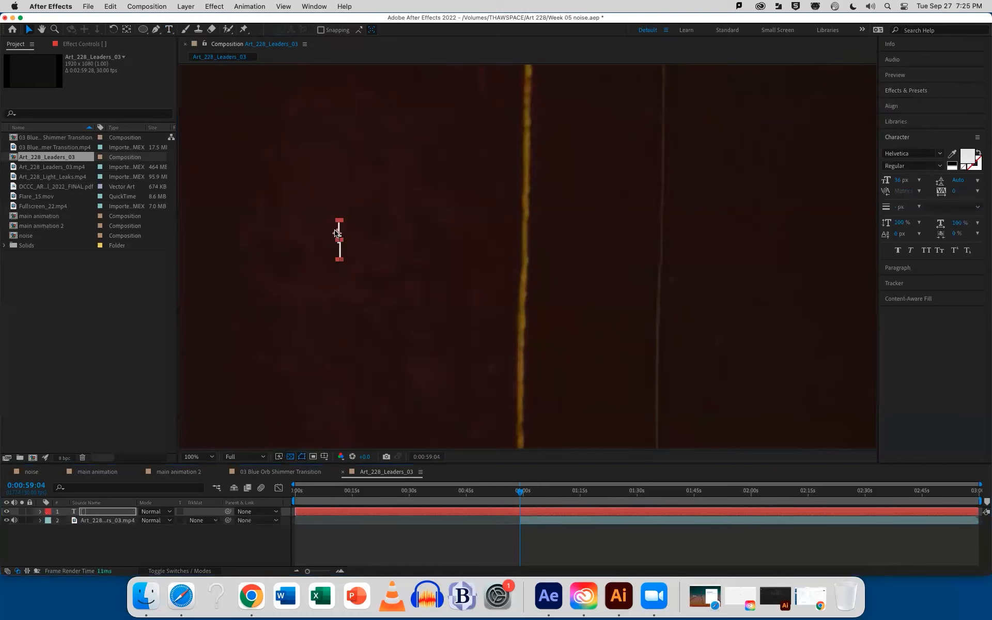
left_click(352, 545)
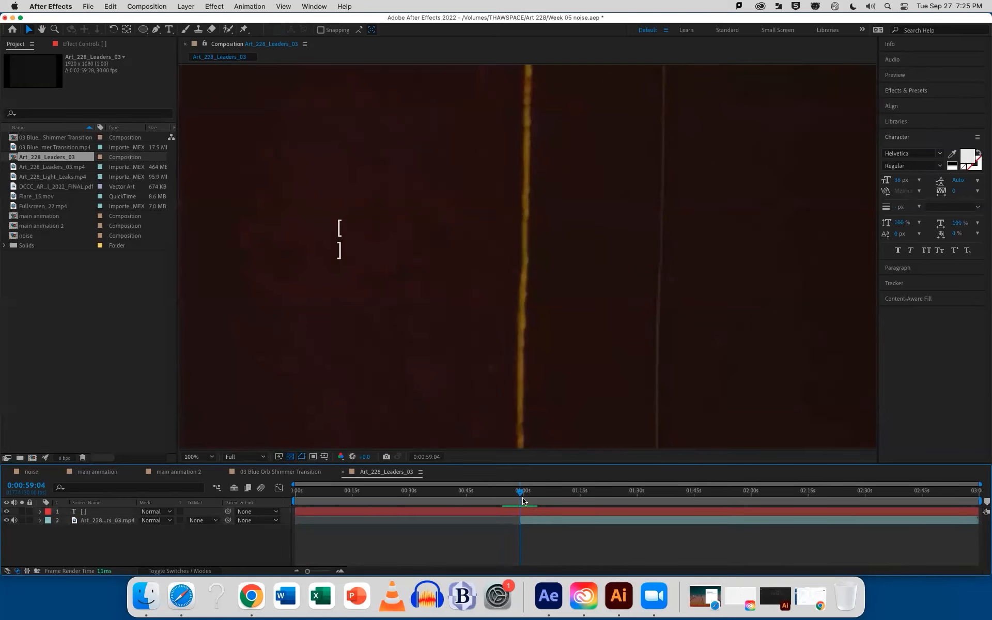
Trim the leaders clip's end to 0:01:03:11, check the trimmed section, and hide the bracket text layer
left_click_drag(524, 494, 538, 496)
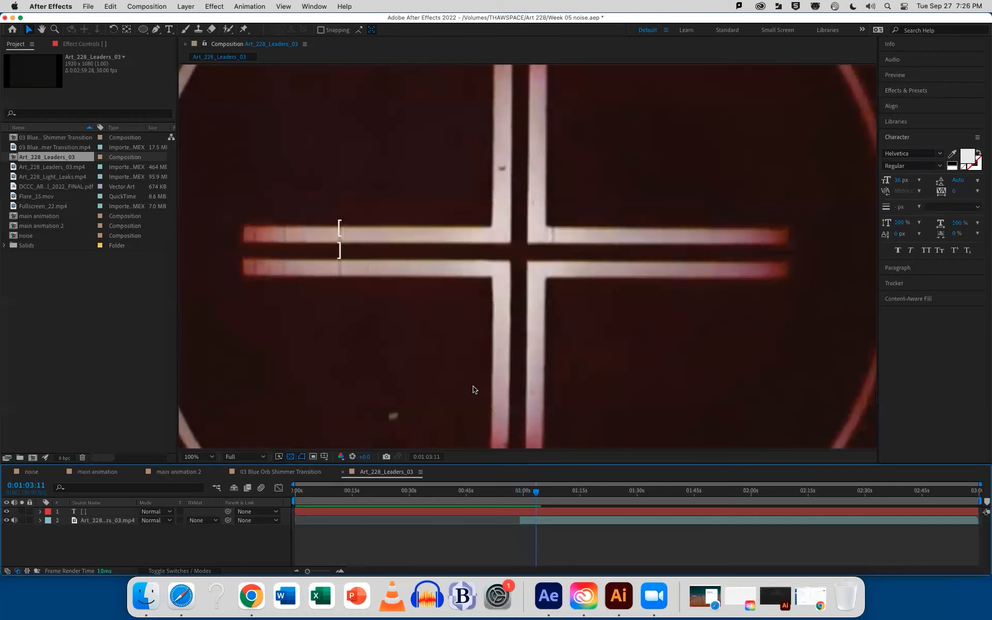
left_click(573, 523)
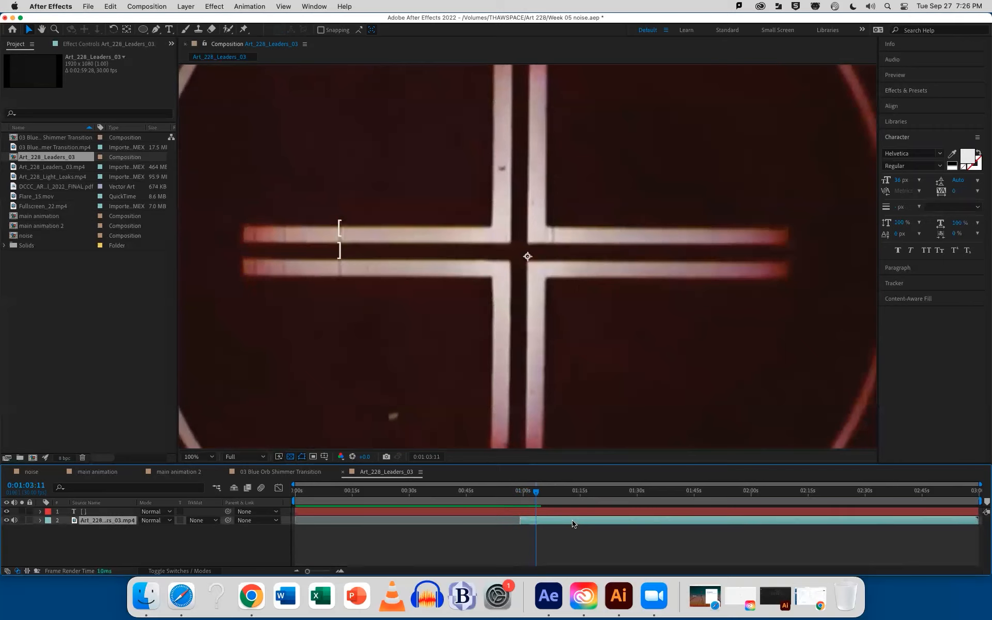
key("alt+]")
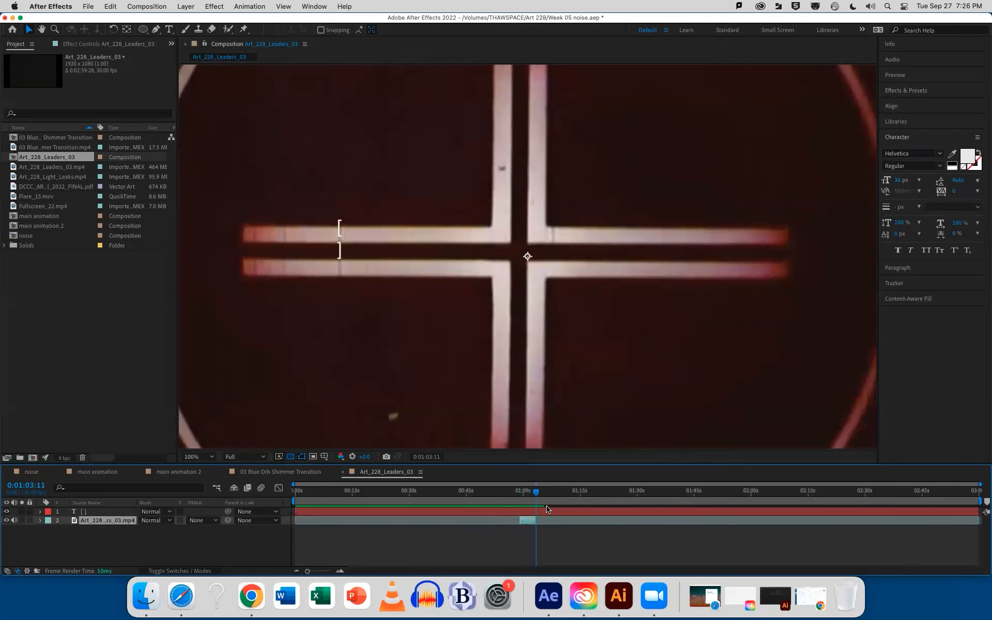
left_click_drag(537, 492, 527, 495)
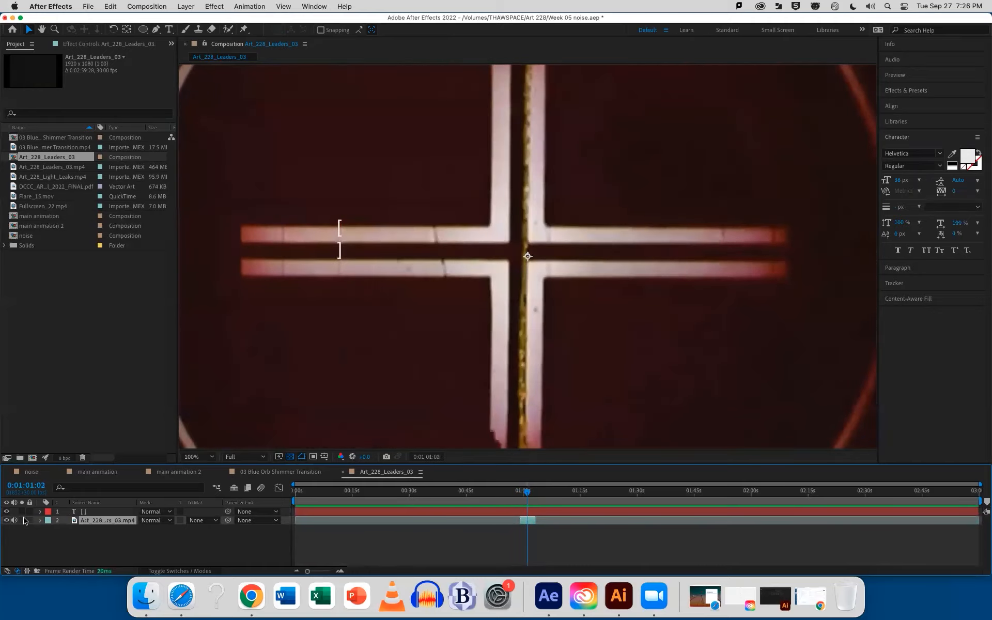
left_click(6, 511)
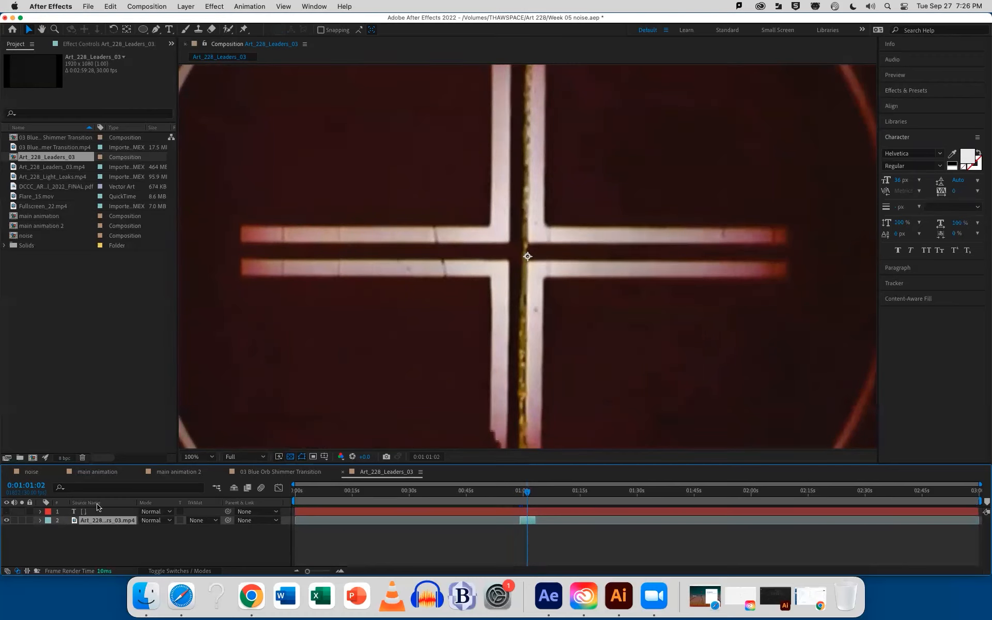
Paste the trimmed leaders clip into main animation 2 at 0:00:00:00
left_click(275, 472)
left_click(190, 471)
left_click_drag(419, 493, 291, 500)
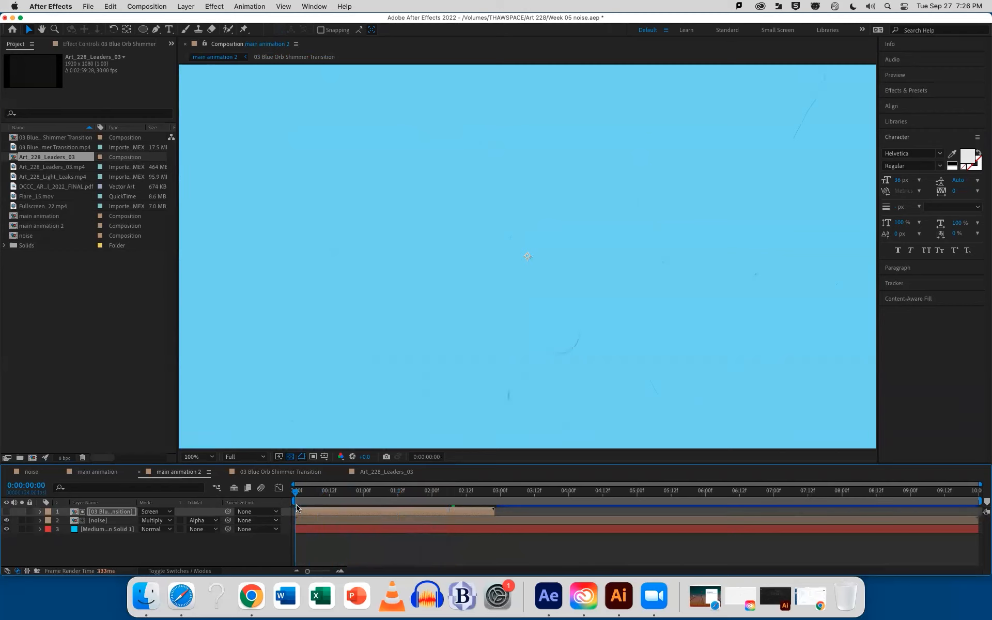
key("super+v")
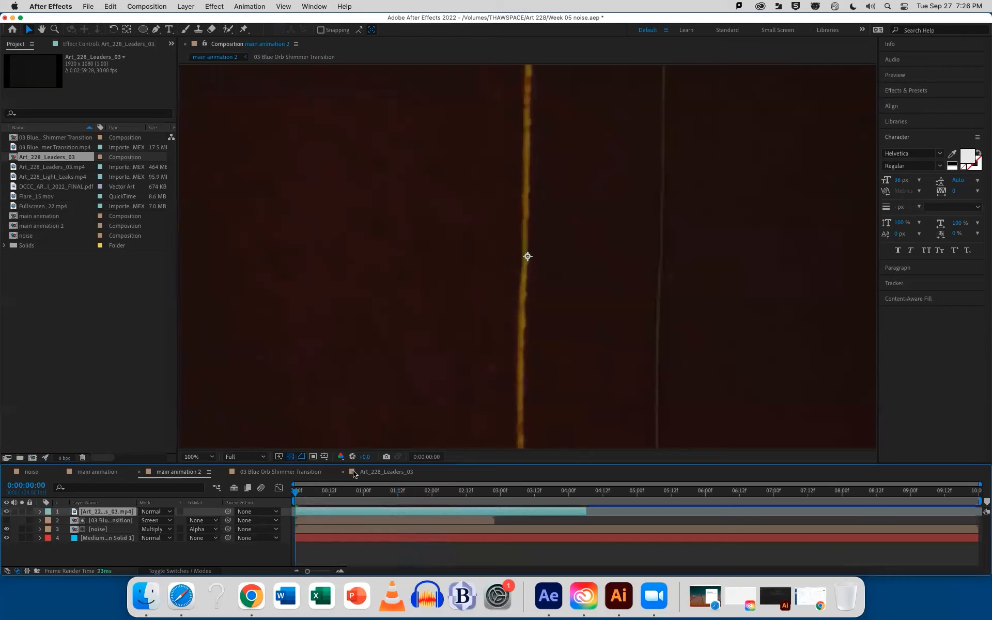
Add a text layer with an opening square bracket to main animation 2 and set its font size to 228 px
left_click(169, 29)
left_click(353, 307)
type("{")
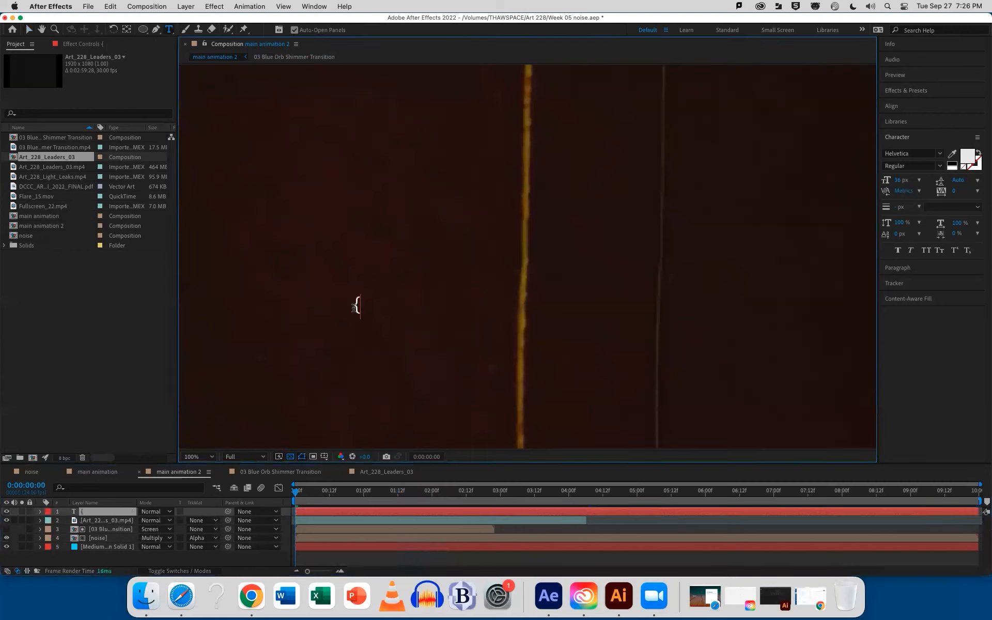
key("BackSpace")
type("[")
key("super+a")
left_click(897, 180)
type("228")
key("Return")
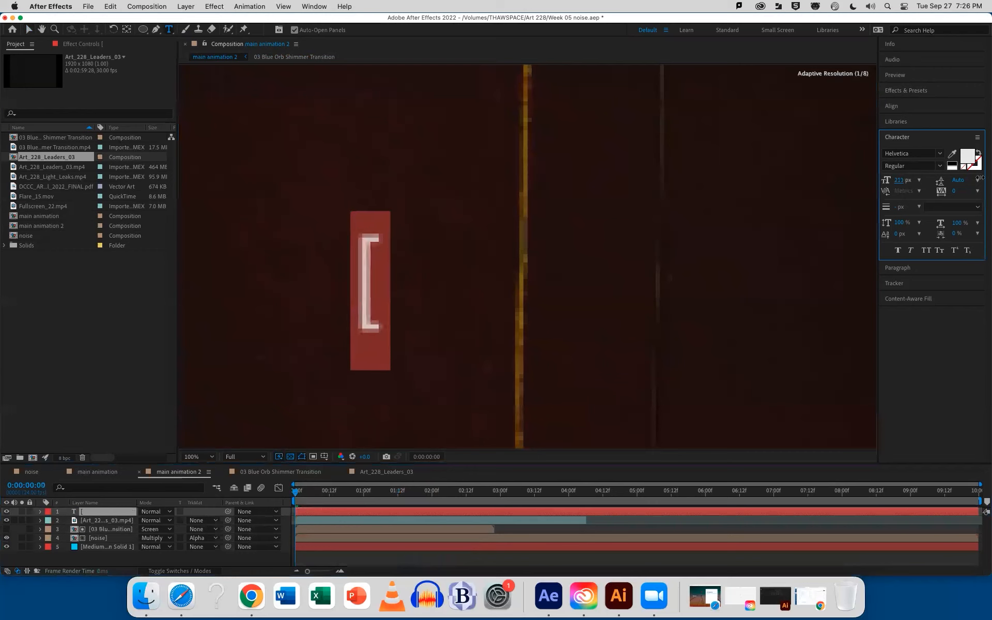
left_click(28, 29)
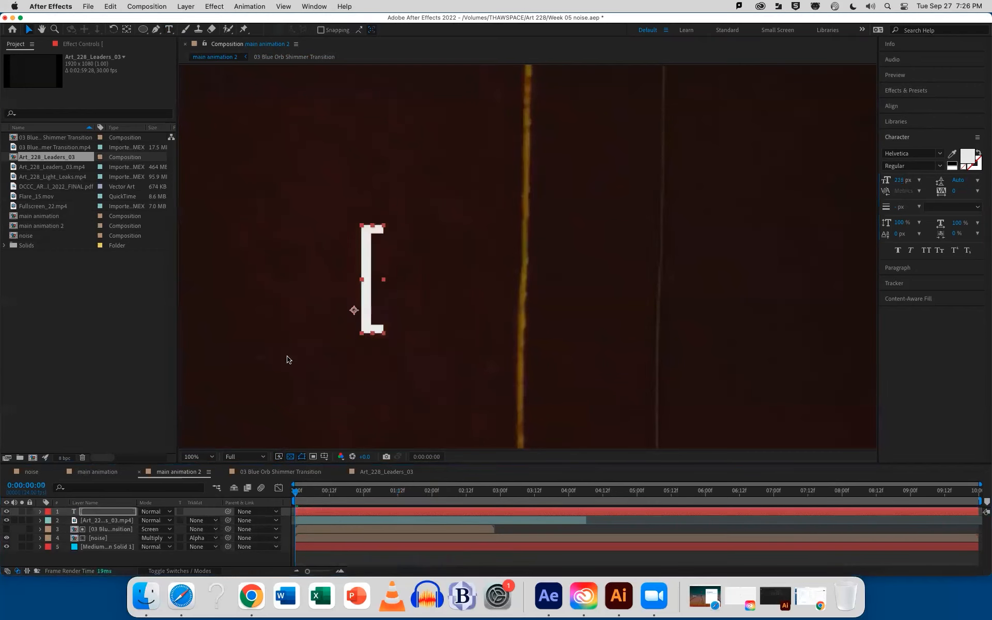
Shift the leaders clip along the timeline and align its in point to 0:00:00:21
left_click(351, 522)
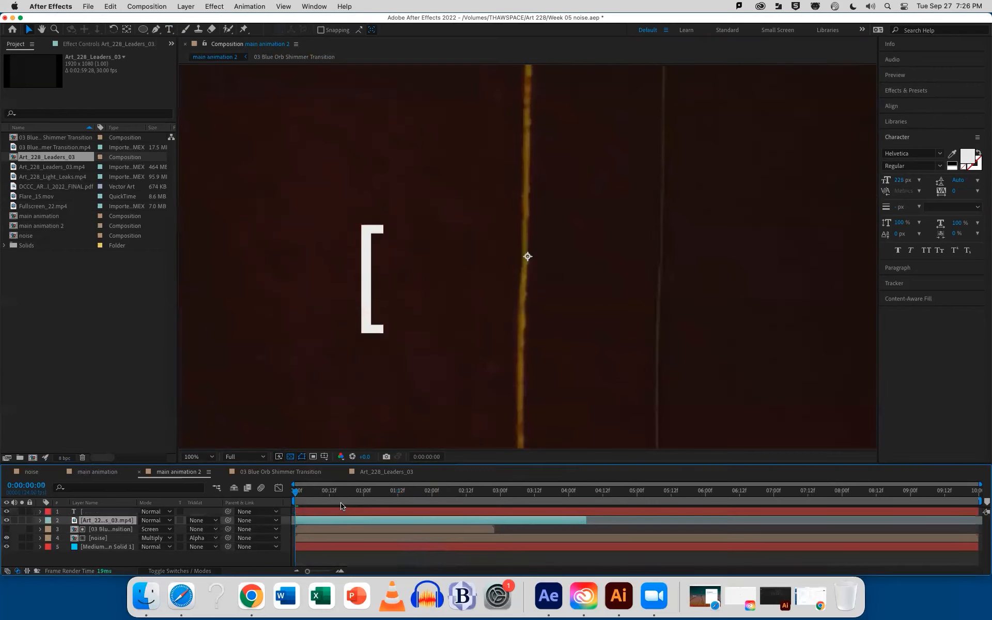
left_click_drag(340, 523, 448, 523)
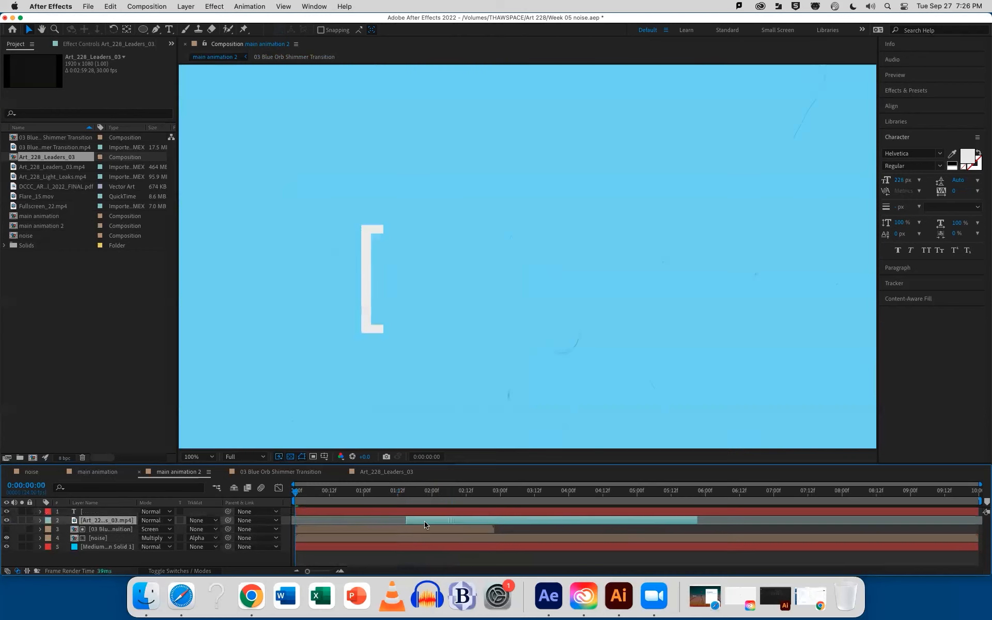
left_click(355, 491)
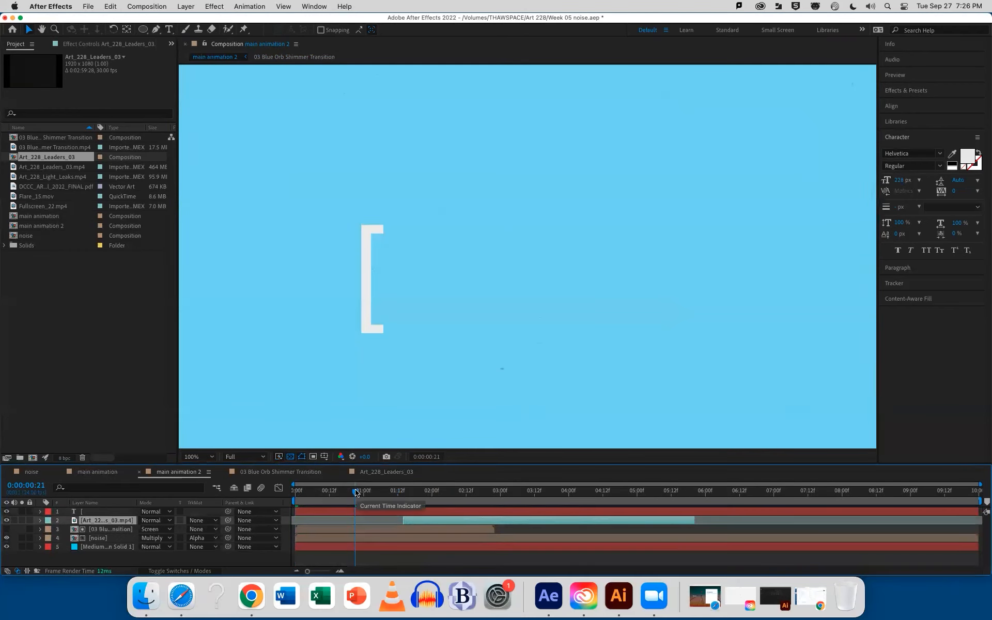
key("bracketleft")
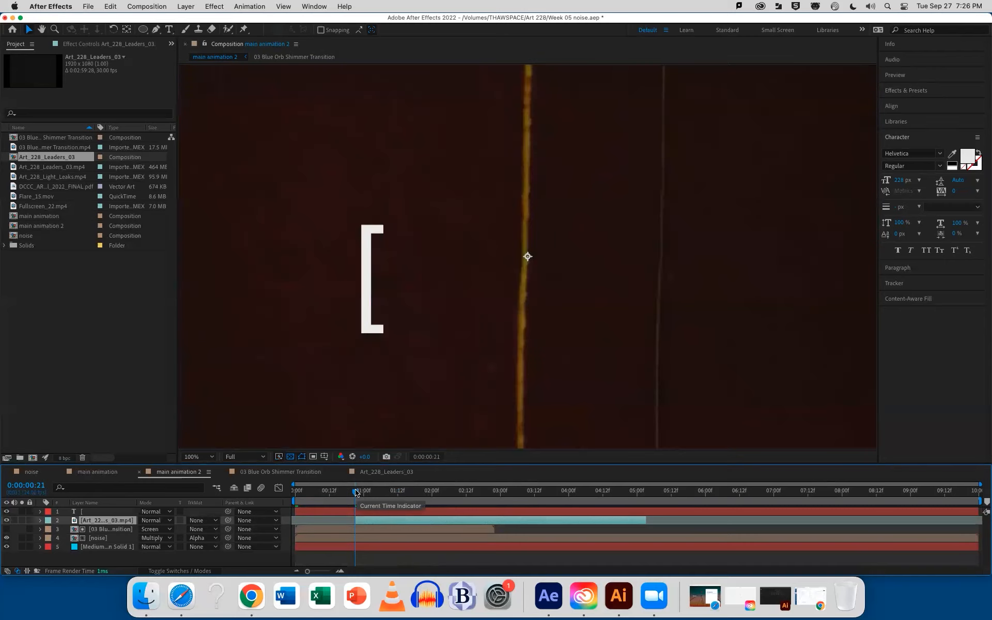
Align the leaders clip's in point to 0:00:00:01 in main animation 2, hide the bracket text layer and preview
left_click_drag(355, 491, 299, 491)
key("bracketleft")
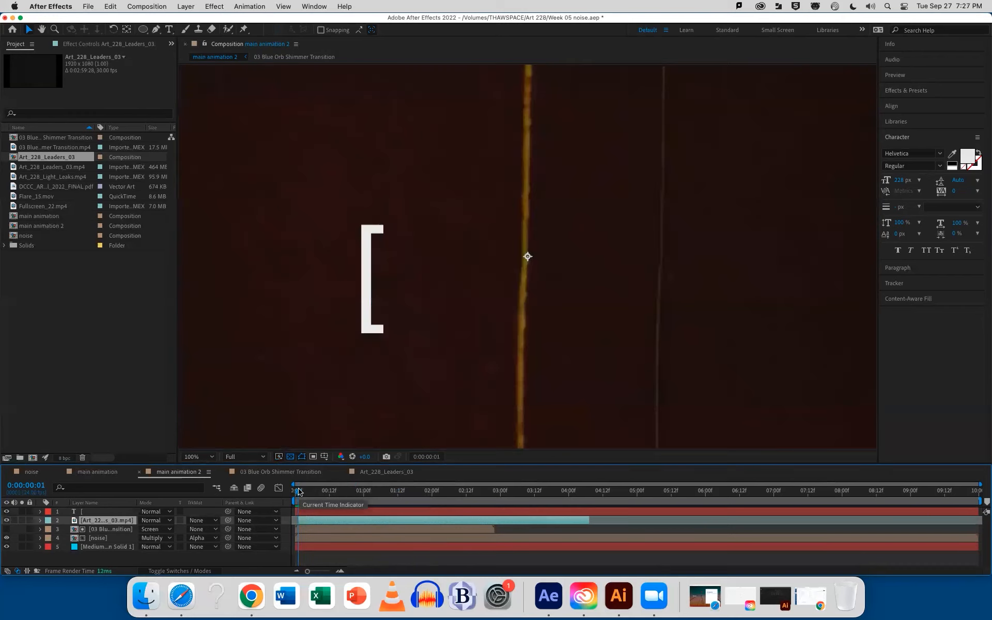
left_click(6, 512)
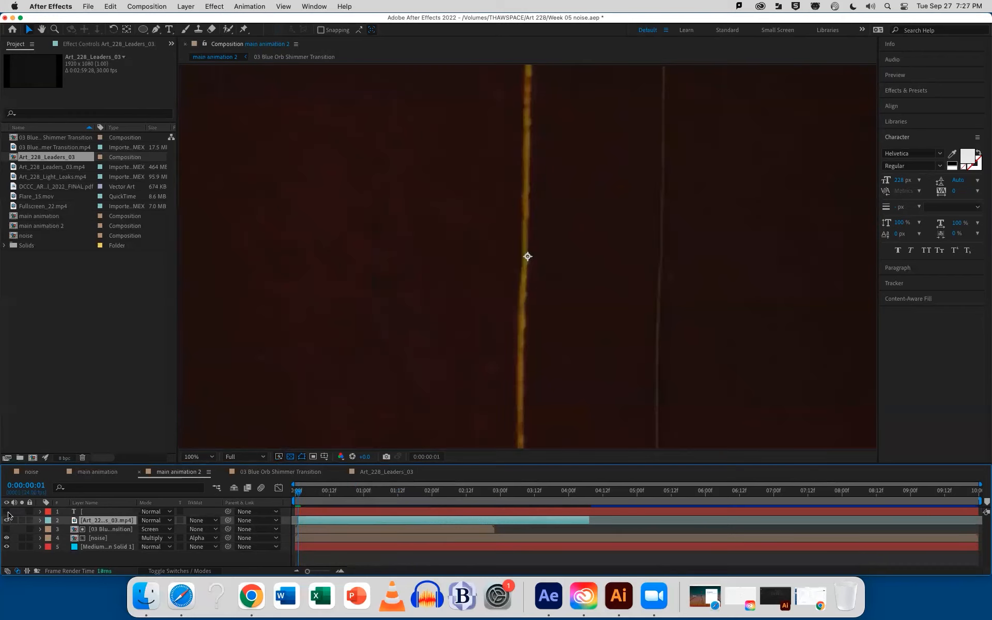
key("space")
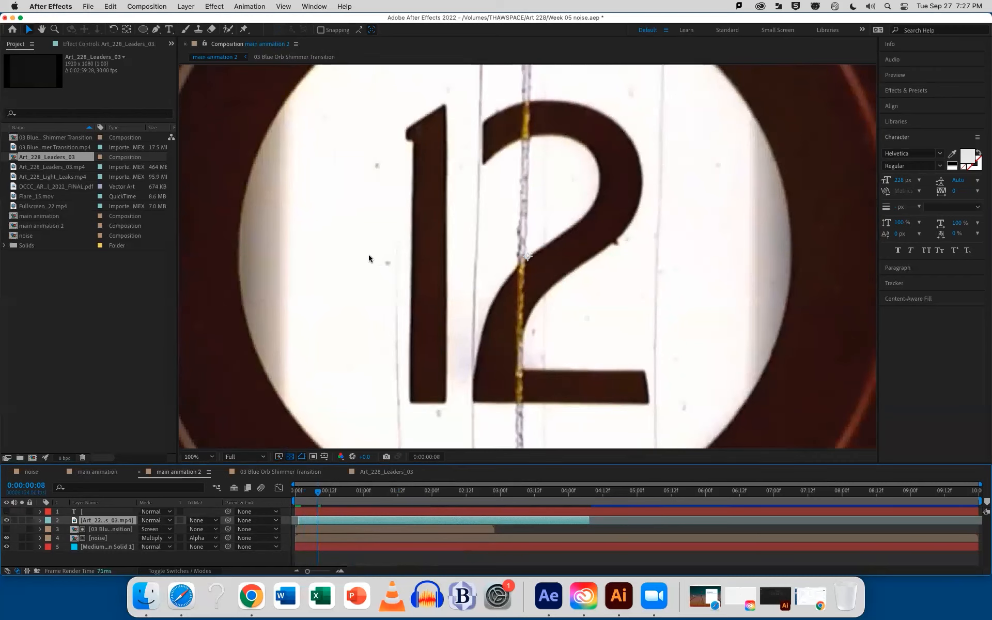
Try the Screen and Multiply blending modes on the leaders clip and check the Multiply look along the timeline
left_click(154, 521)
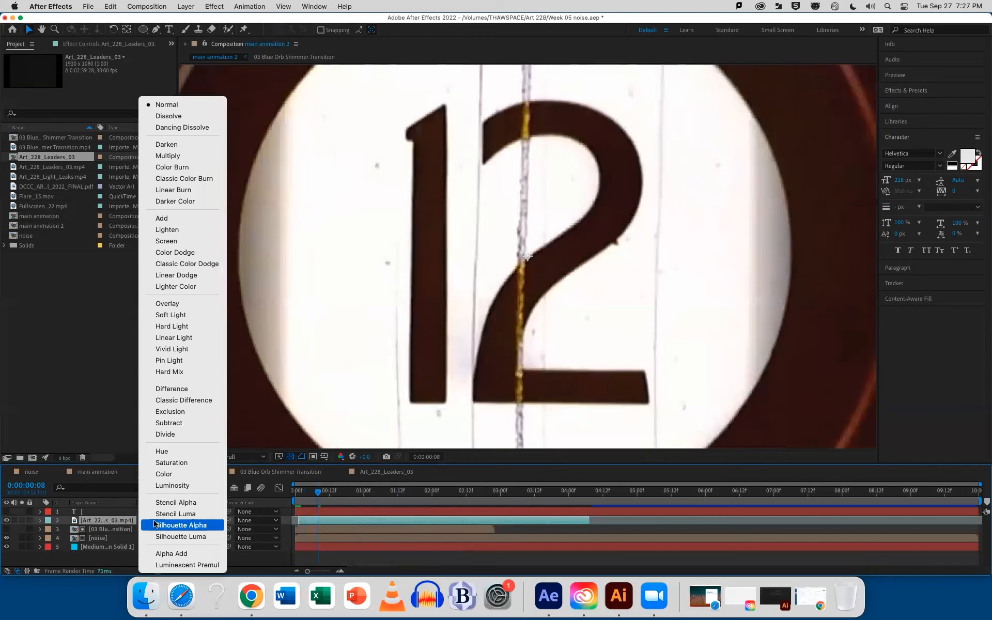
left_click(147, 241)
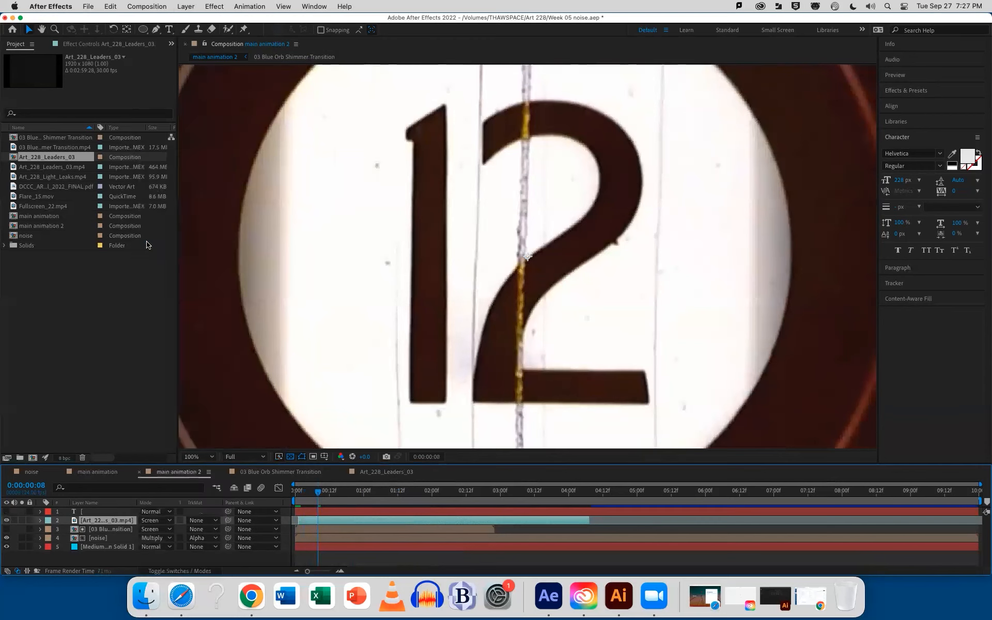
left_click(166, 525)
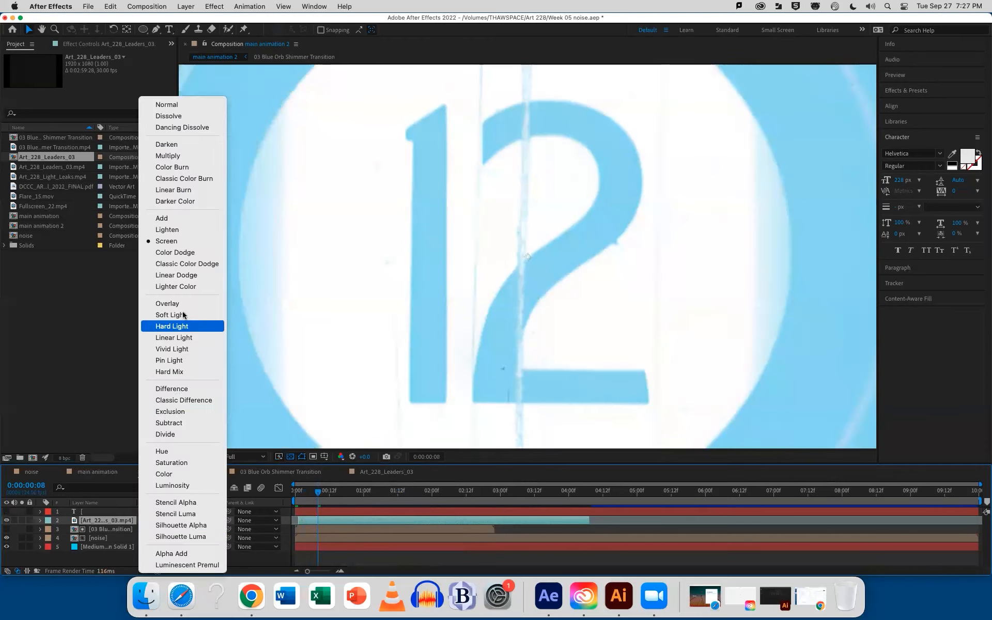
left_click(178, 156)
left_click_drag(319, 492, 377, 500)
key("space")
left_click_drag(423, 496, 444, 495)
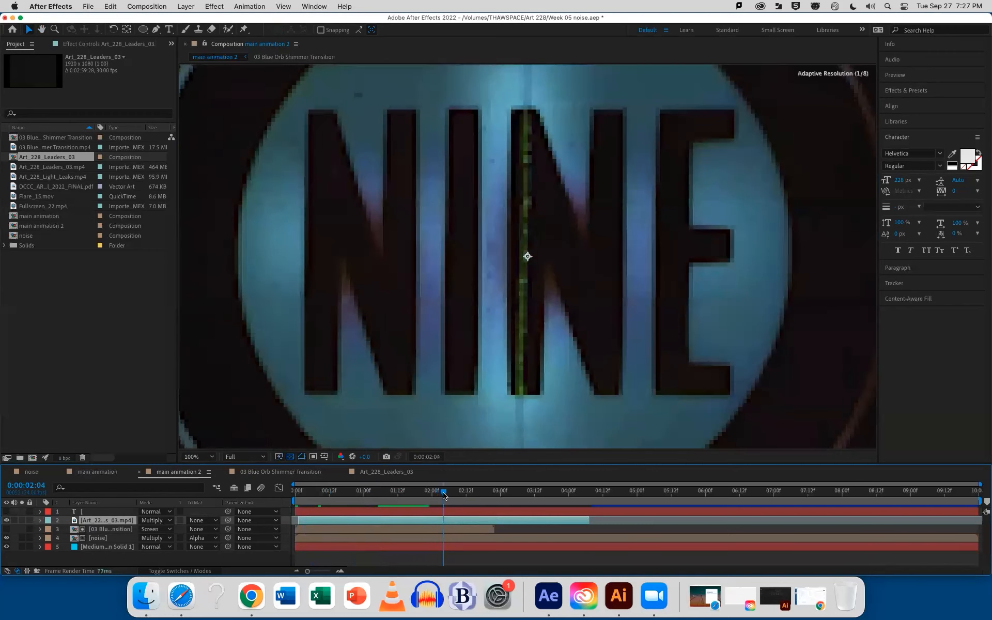
Set the leaders clip's blending mode to Screen and play the composition from 0:00:00:00
left_click(163, 520)
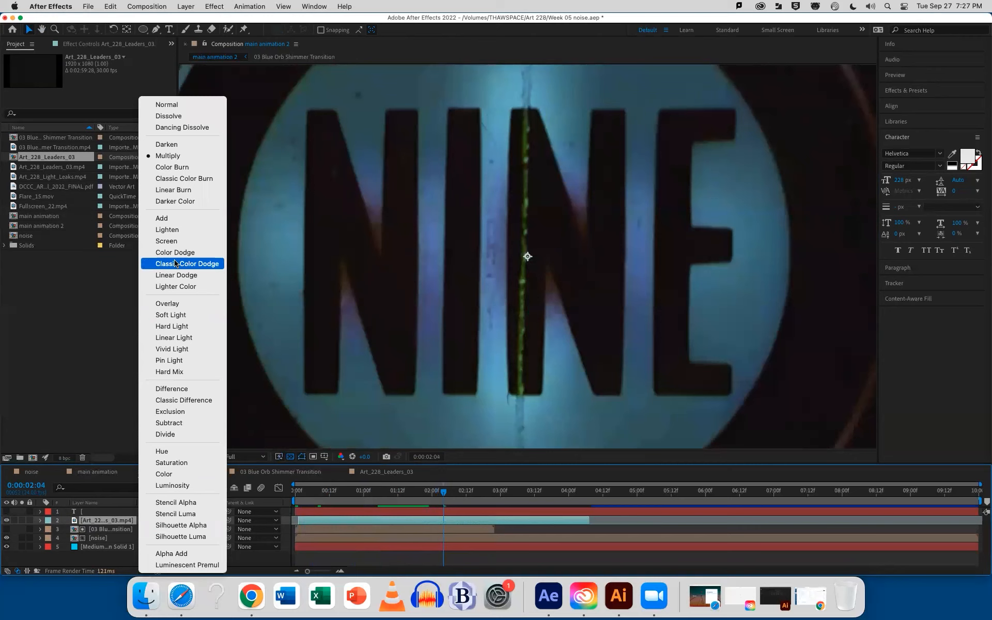
left_click(168, 240)
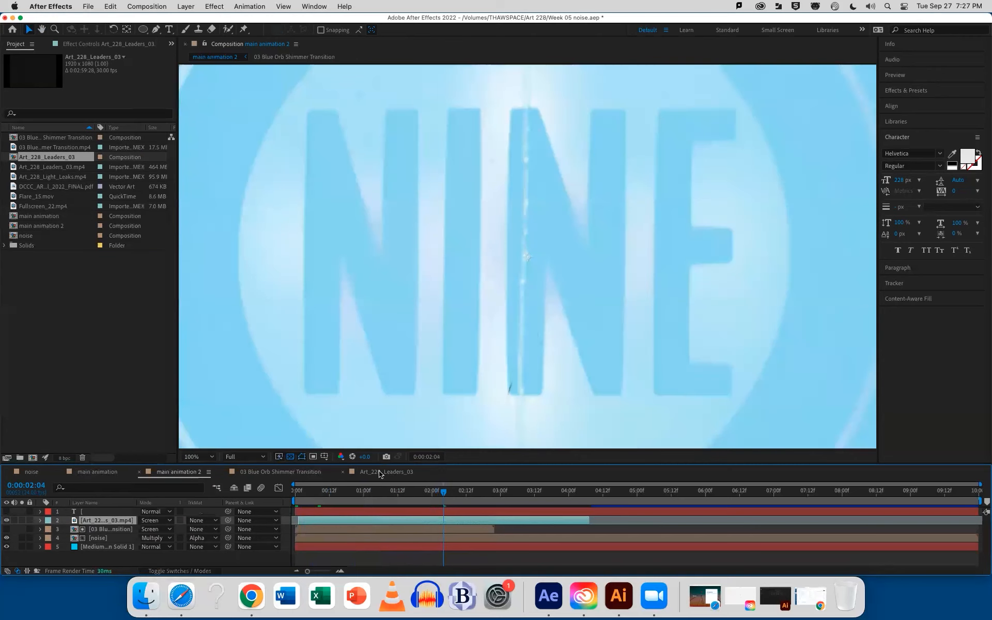
left_click(295, 494)
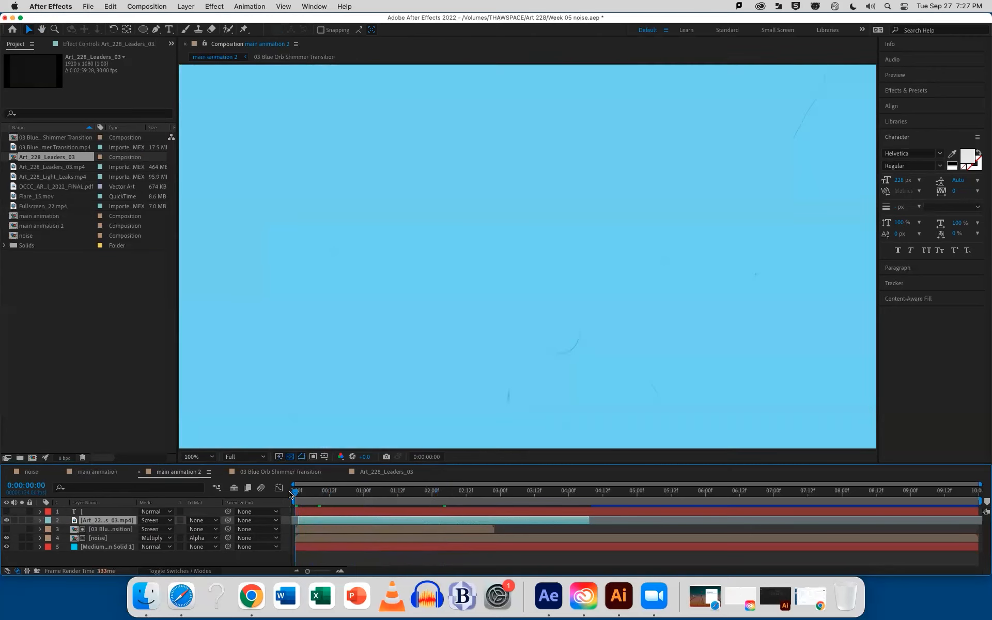
key("space")
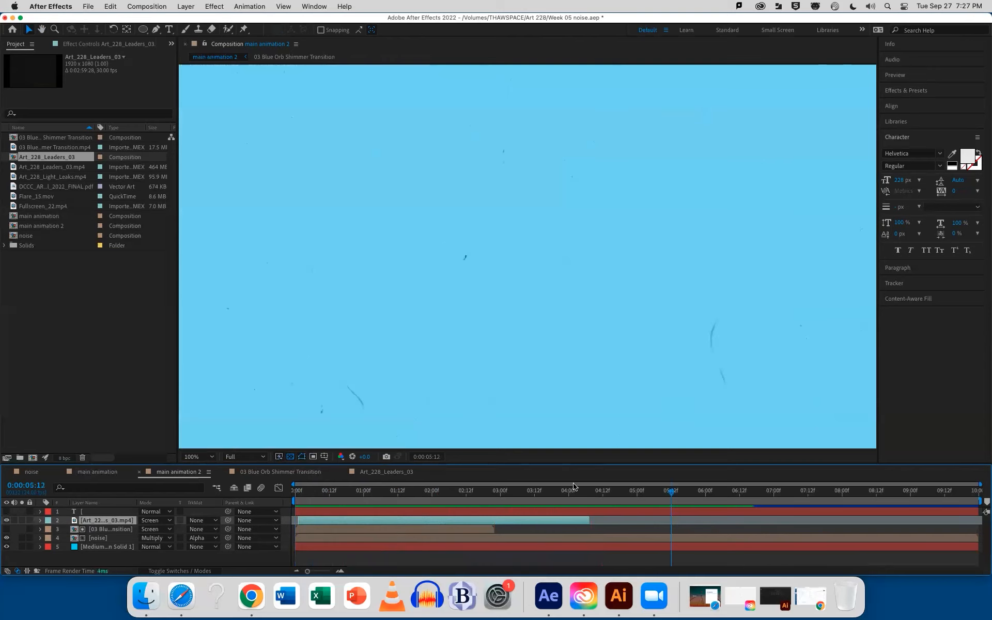
Hide the leaders clip in main animation 2 and save the project
left_click_drag(578, 489, 333, 490)
left_click(7, 521)
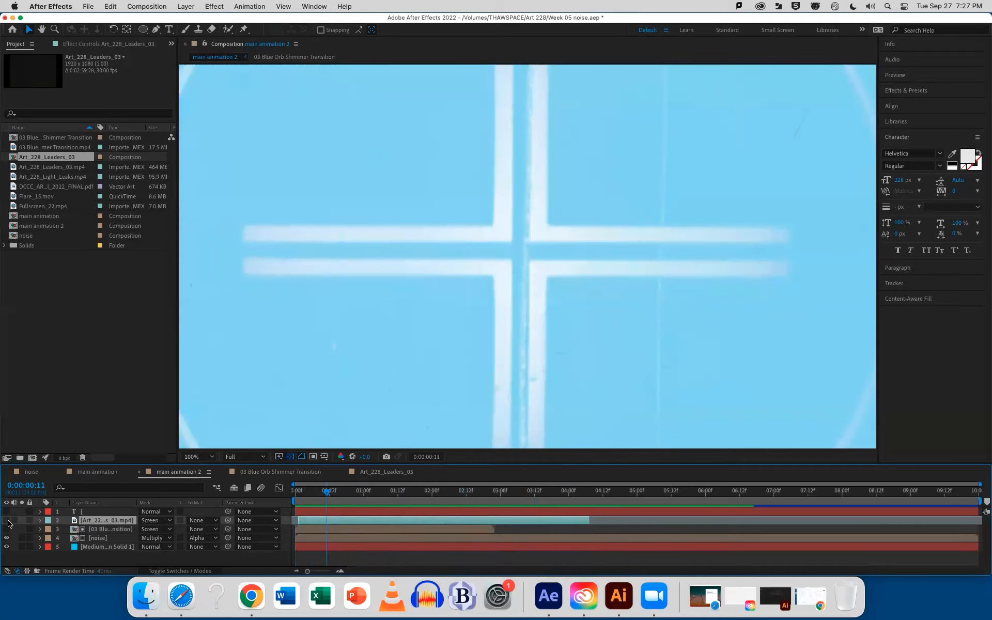
key("super+s")
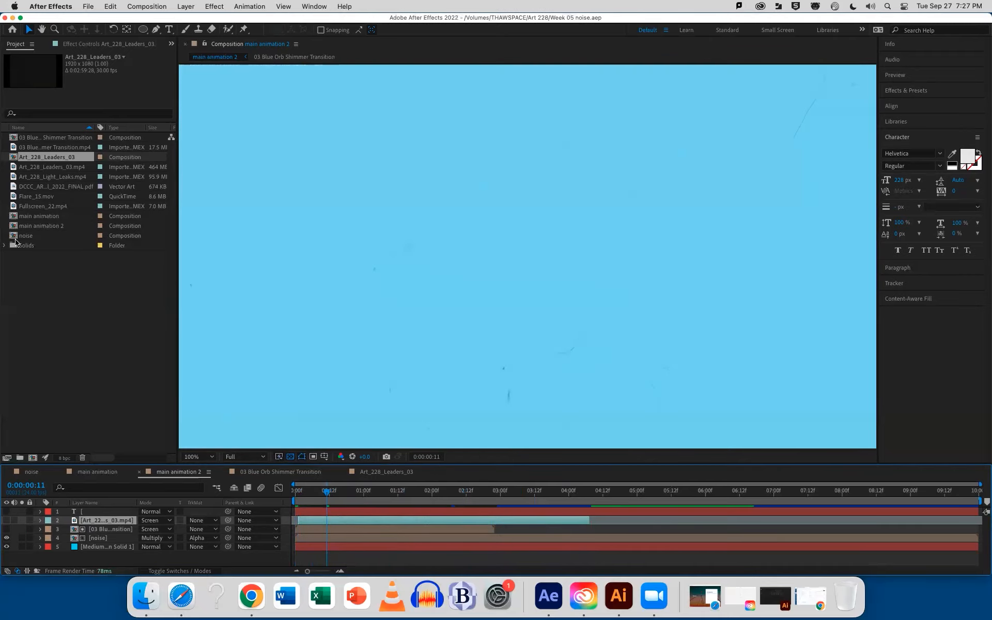
Create a composition from Art_228_Light_Leaks.mp4 and move its current time to 0:00:07:08
left_click(36, 167)
left_click(40, 179)
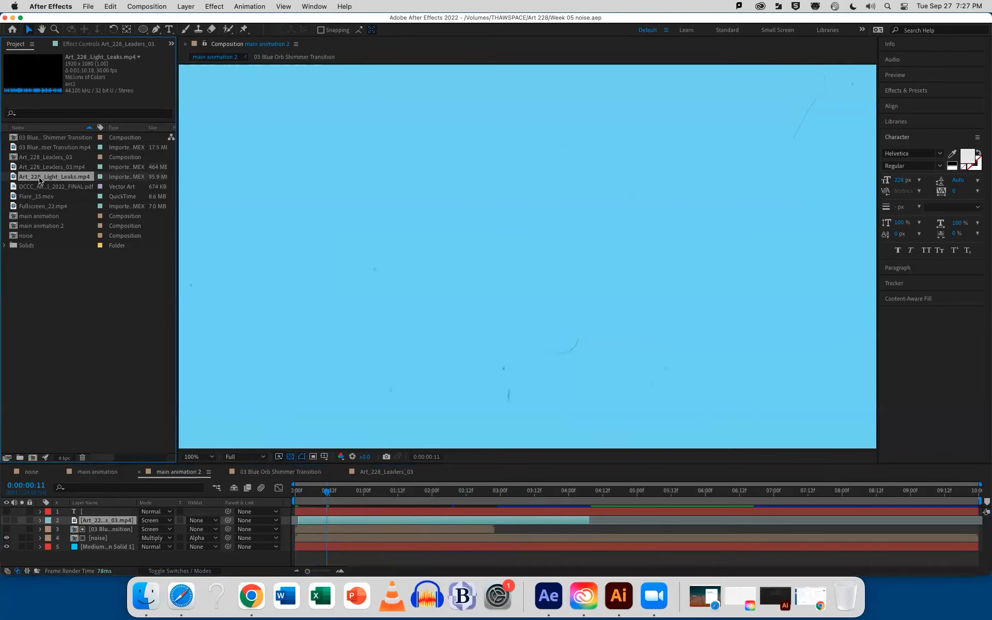
left_click_drag(51, 180, 31, 458)
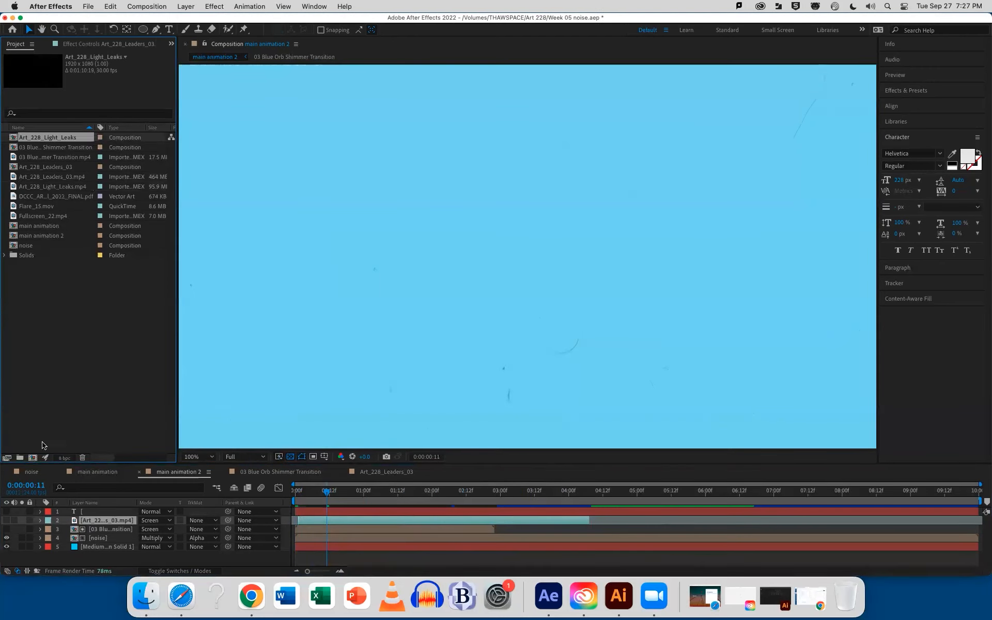
left_click_drag(298, 495, 360, 498)
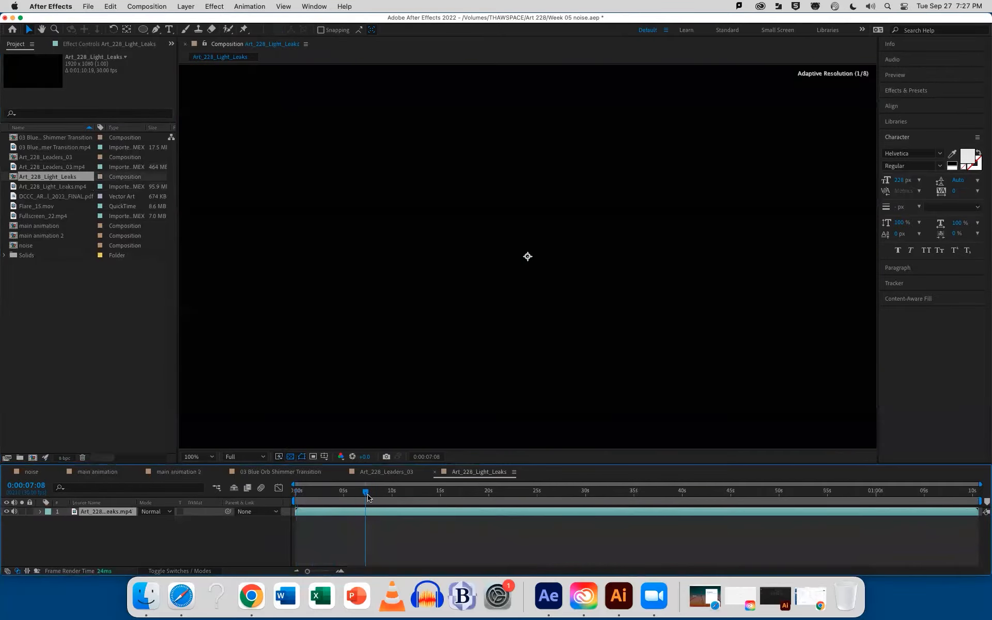
left_click_drag(368, 497, 368, 497)
Add a text layer to the light leaks composition with an opening square bracket above a closing square bracket
left_click(169, 30)
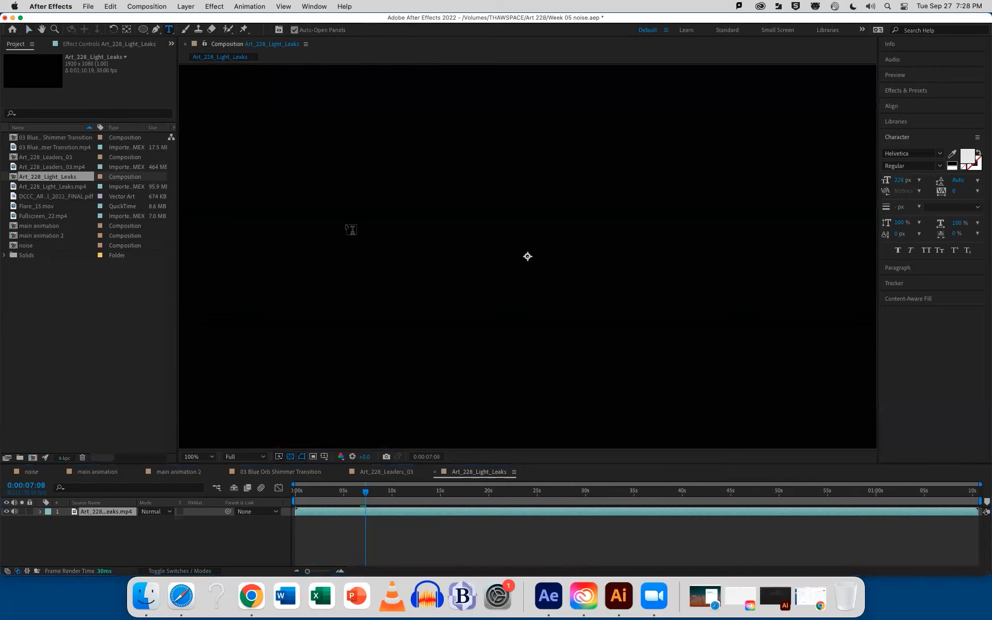
left_click(373, 221)
type("[")
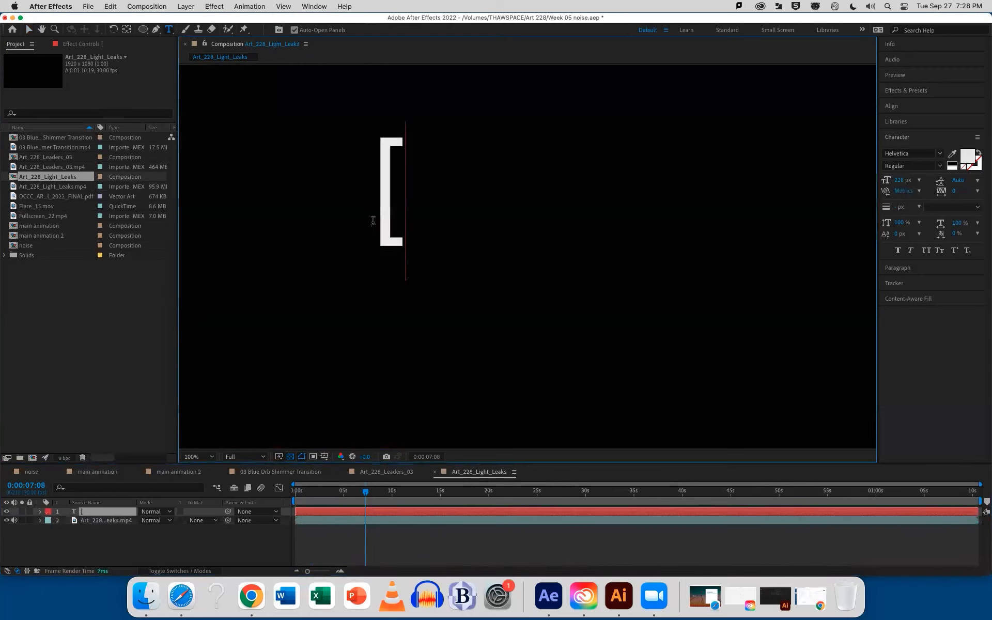
key("Return")
type("]")
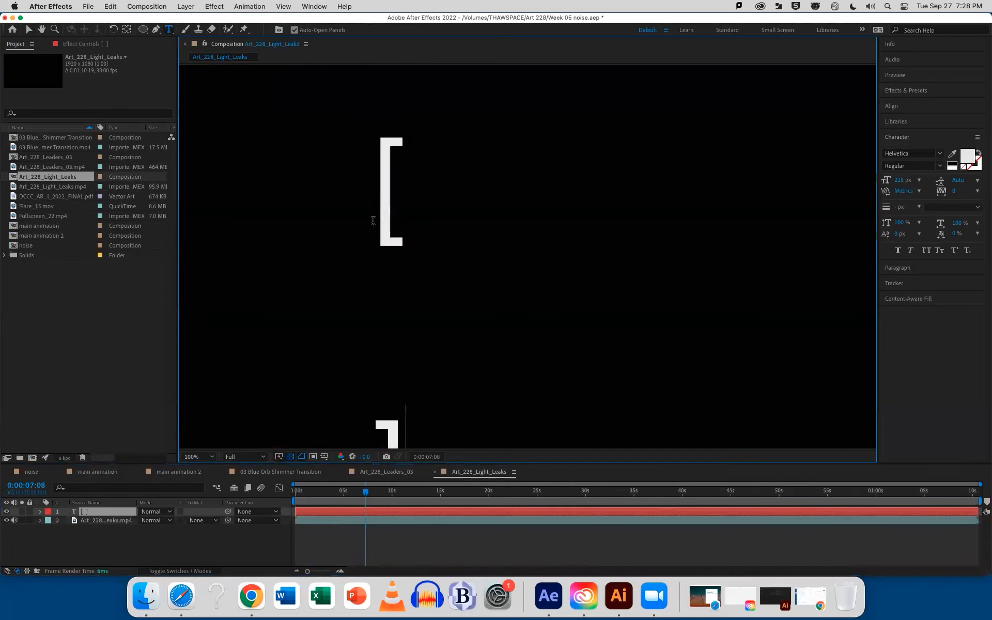
key("BackSpace")
type("]")
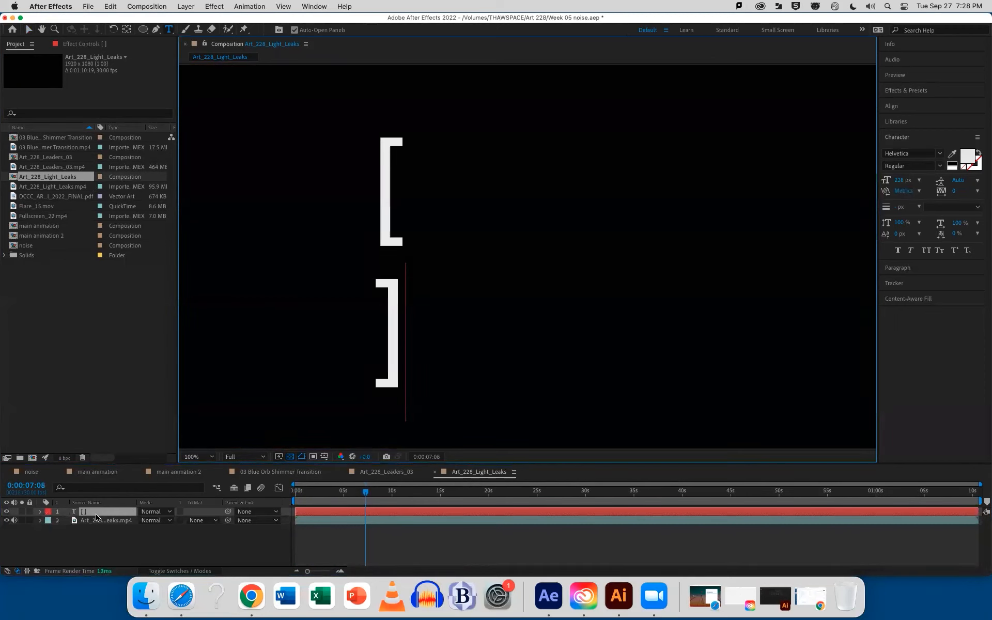
Trim the light leaks clip to run from 0:00:07:08 to 0:00:11:11 and hide the brackets text layer
left_click(353, 521)
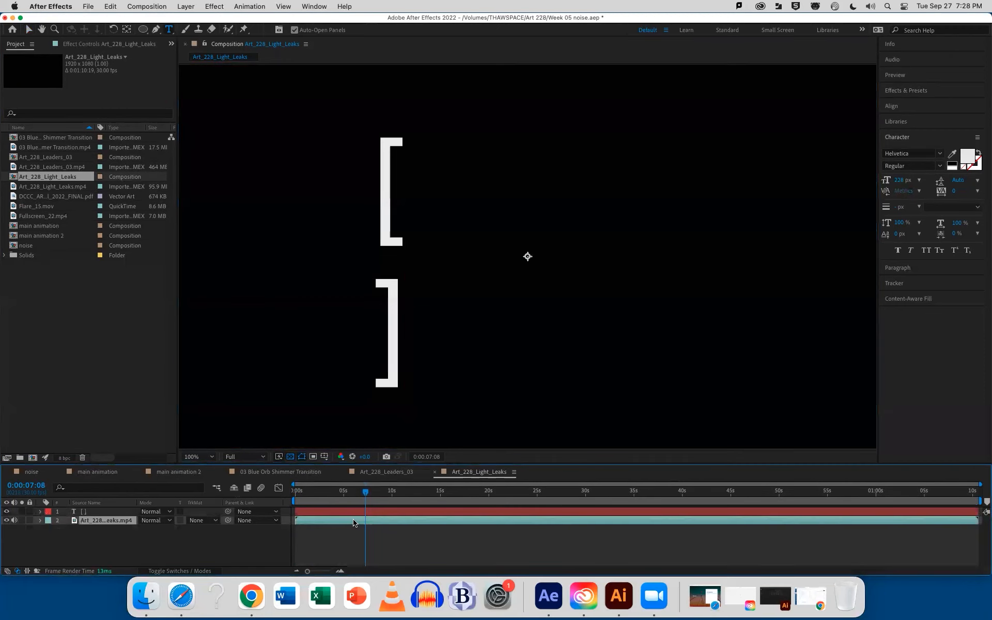
key("alt+bracketleft")
left_click_drag(366, 496, 405, 497)
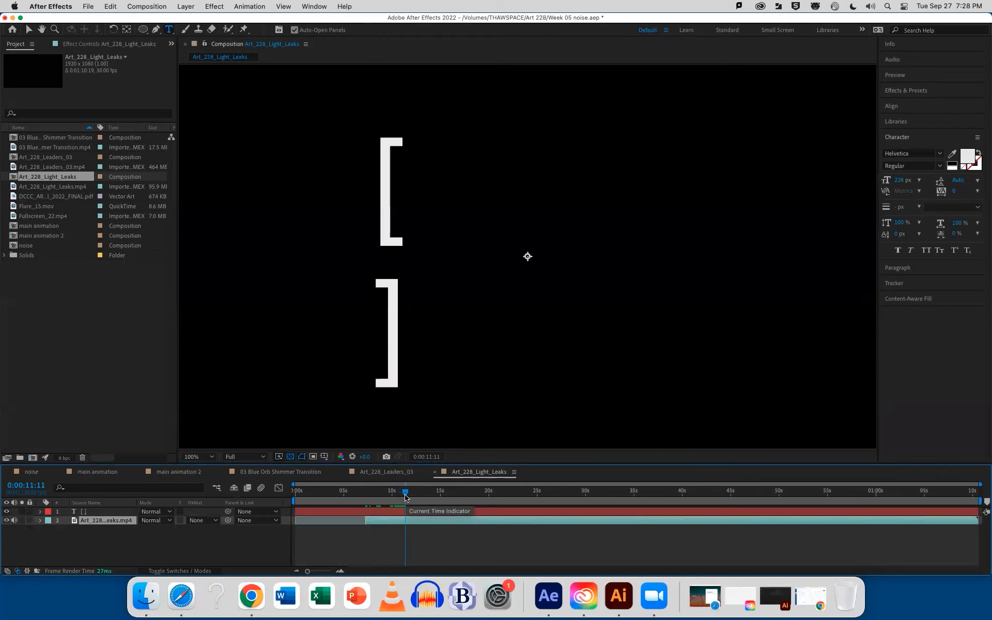
key("alt+bracketright")
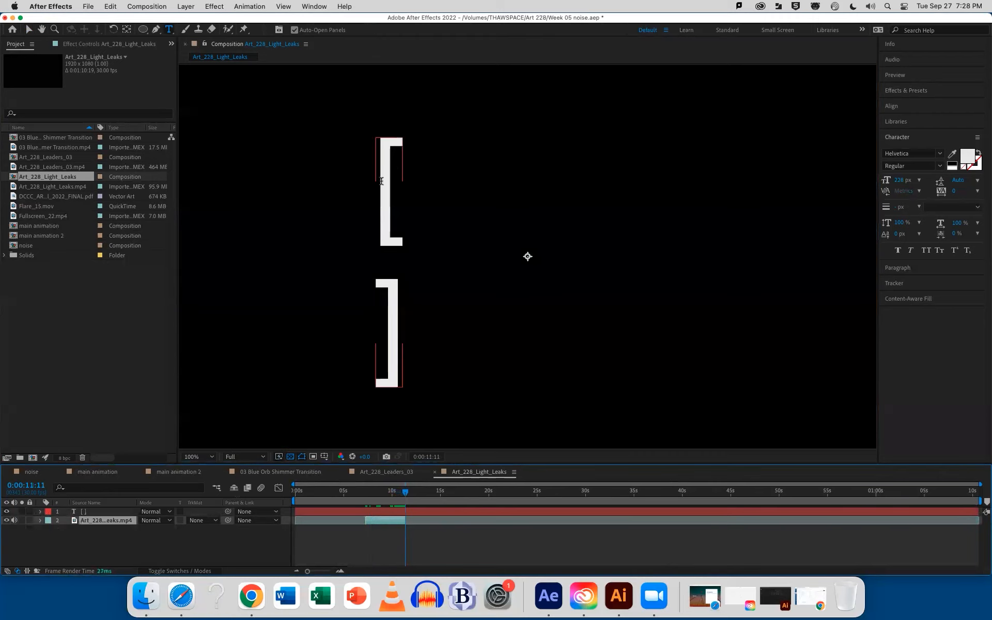
mouse_move(405, 494)
left_mouse_down()
mouse_move(381, 495)
mouse_move(396, 495)
left_mouse_up()
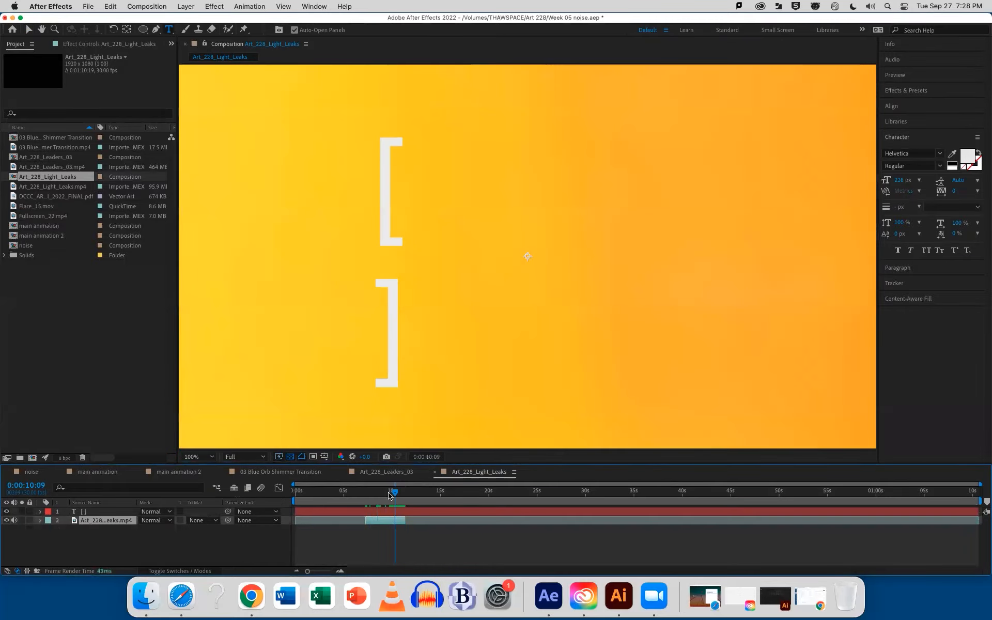
left_click(6, 511)
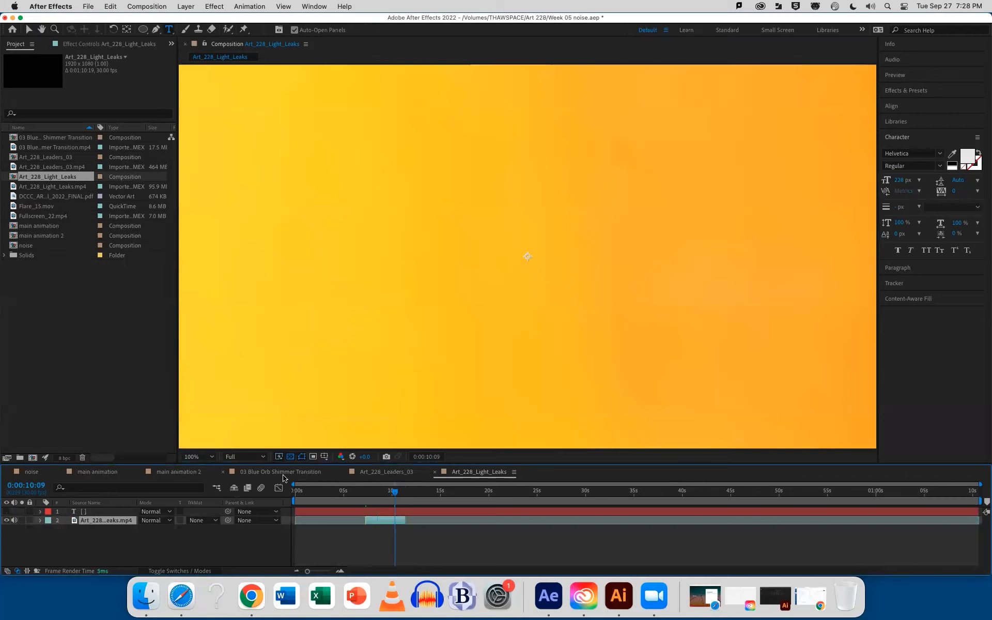
Paste the trimmed light leaks clip into main animation 2 and align its in point to 0:00:00:17
left_click(178, 471)
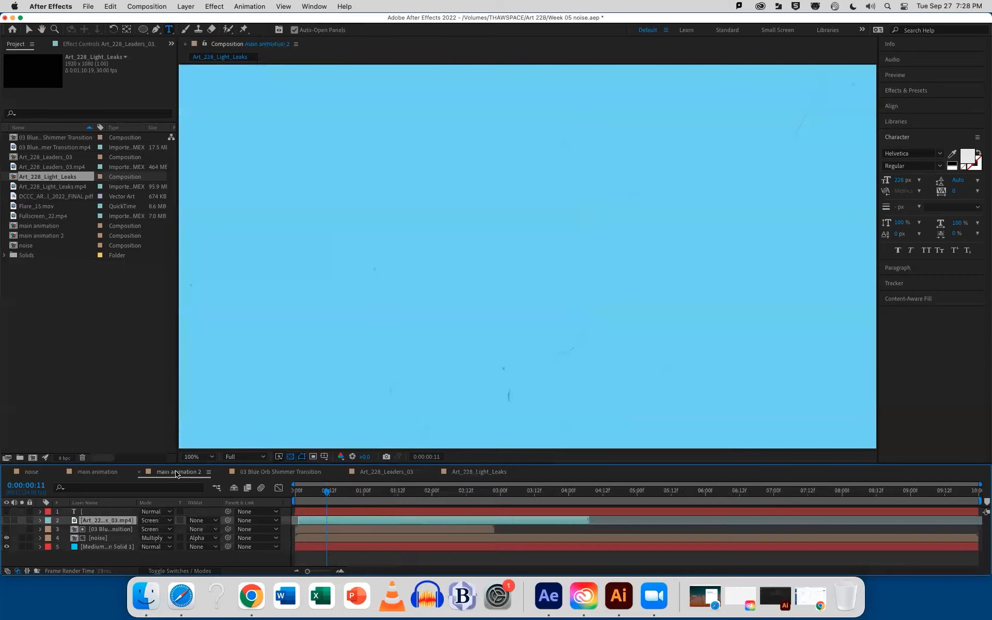
left_click_drag(327, 495, 343, 495)
key("super+v")
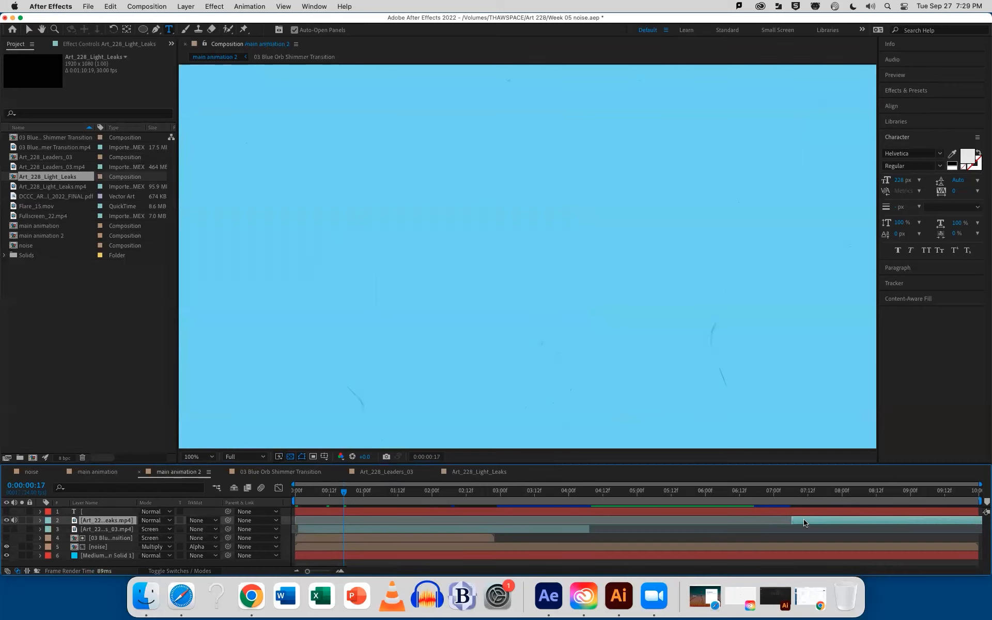
key("bracketright")
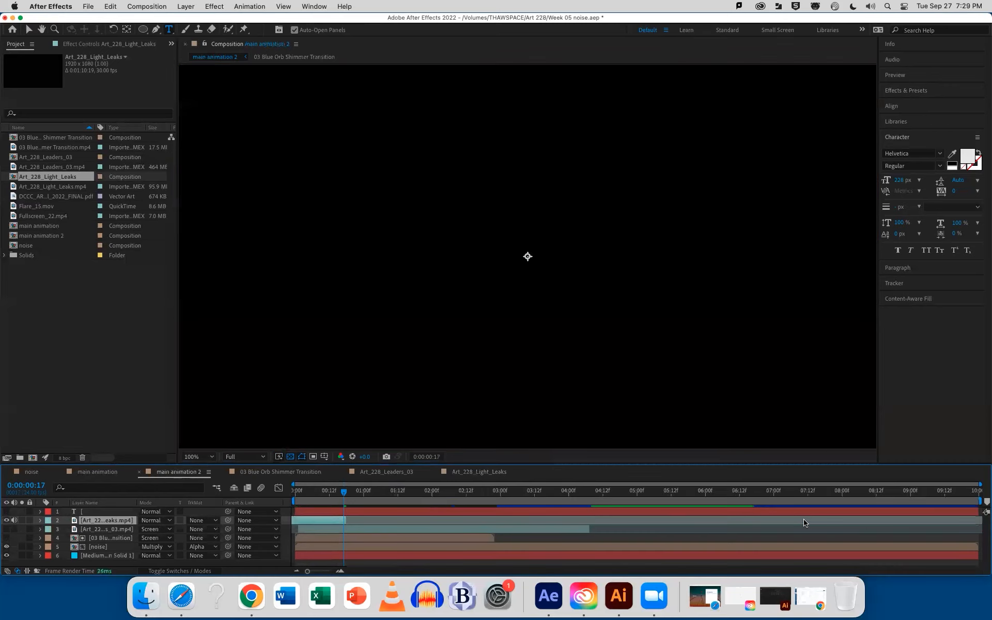
key("bracketleft")
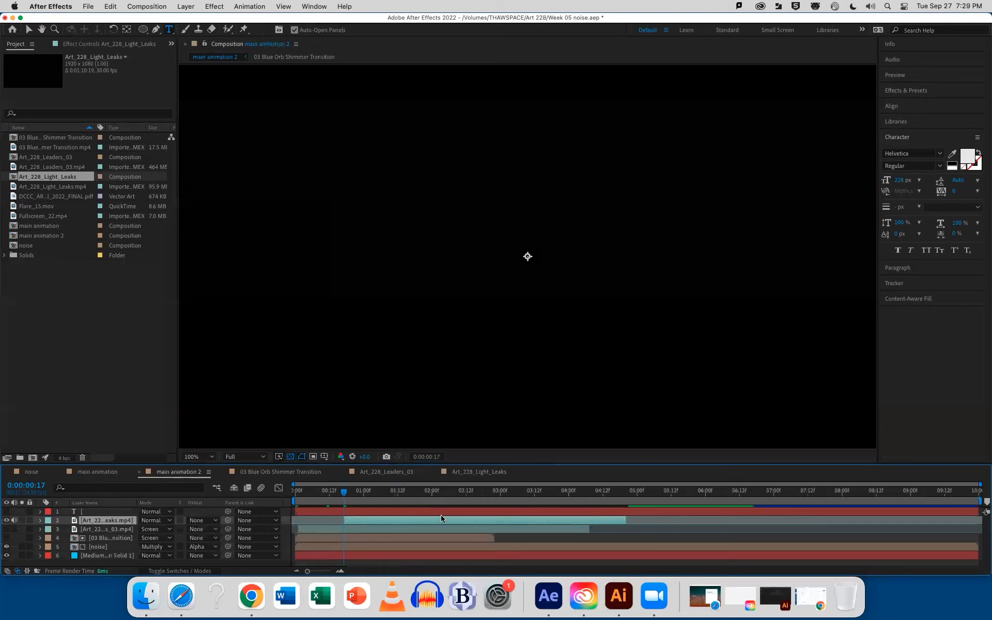
Shift the light leaks clip earlier so it starts at 0:00:00:10, keeping the bracket text layer hidden
left_click(7, 512)
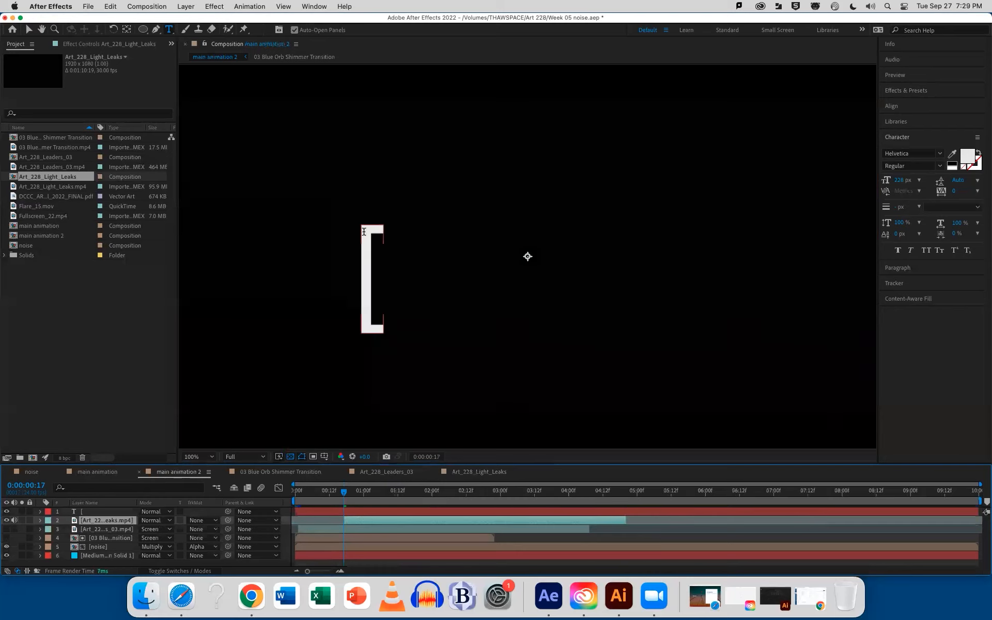
left_click(7, 511)
left_click_drag(344, 493, 583, 496)
left_click_drag(491, 522, 471, 523)
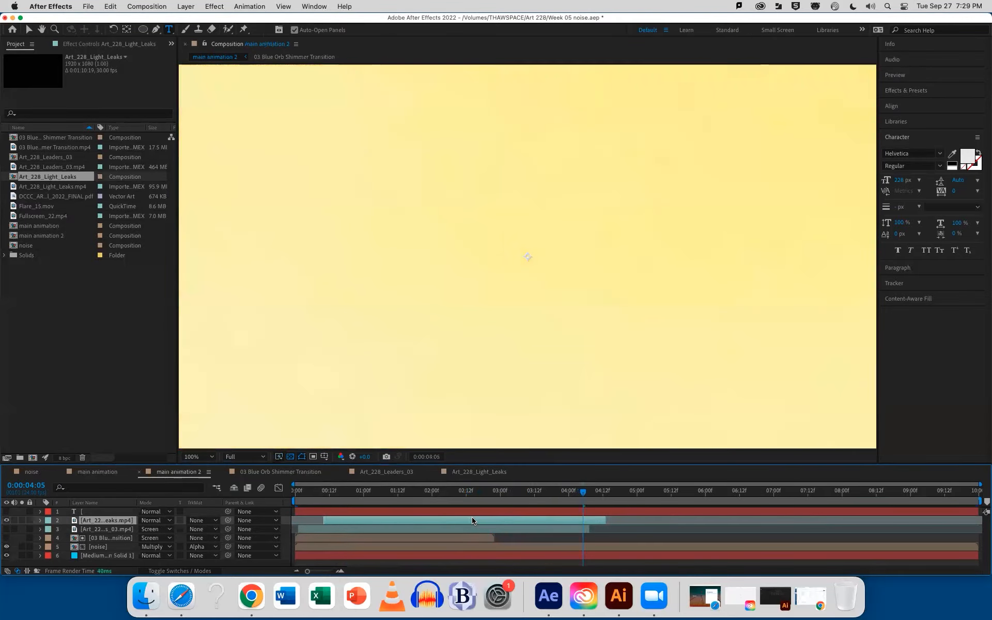
left_click_drag(355, 494, 323, 495)
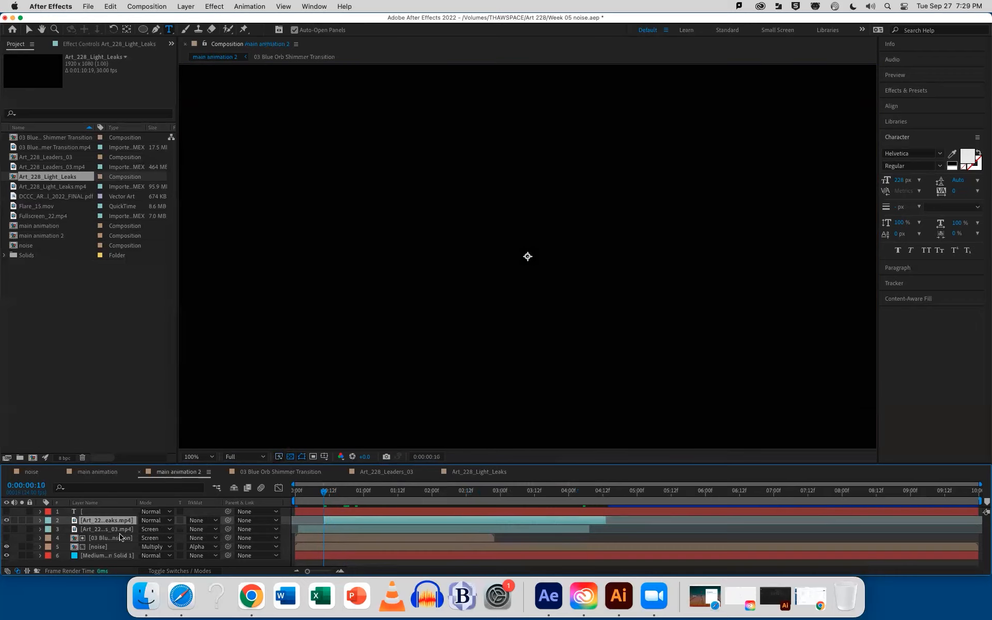
Set the light leaks clip's blending mode to Screen and its opacity to 90% in main animation 2
left_click(152, 520)
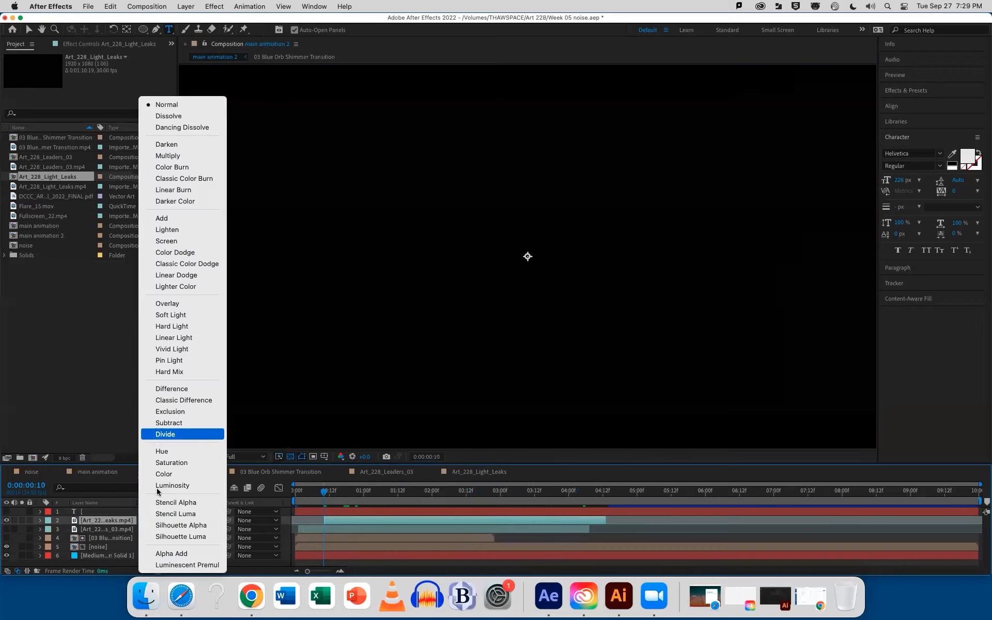
left_click(162, 238)
left_click_drag(324, 495, 529, 498)
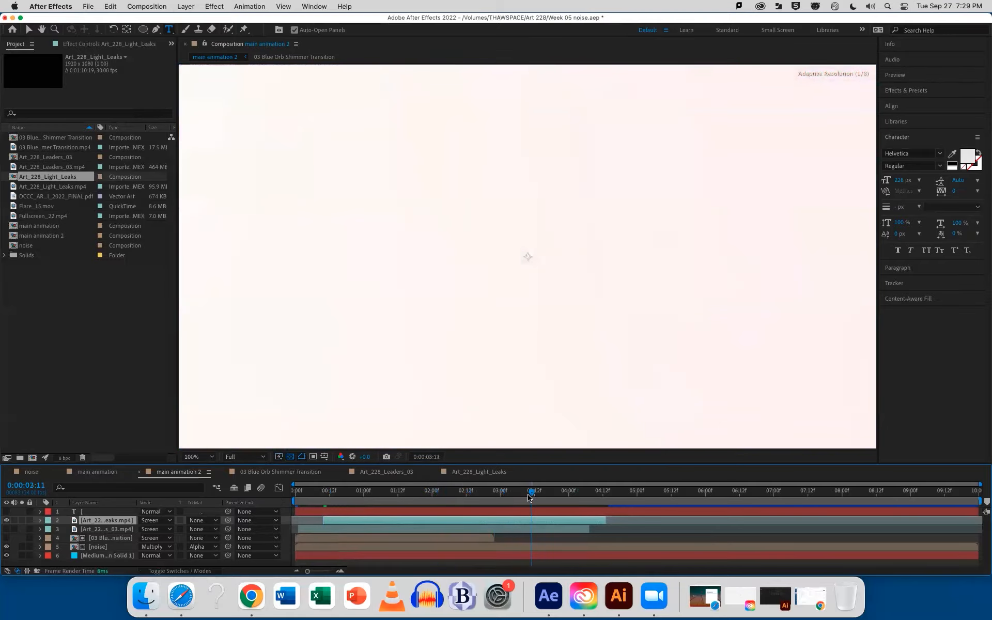
key("t")
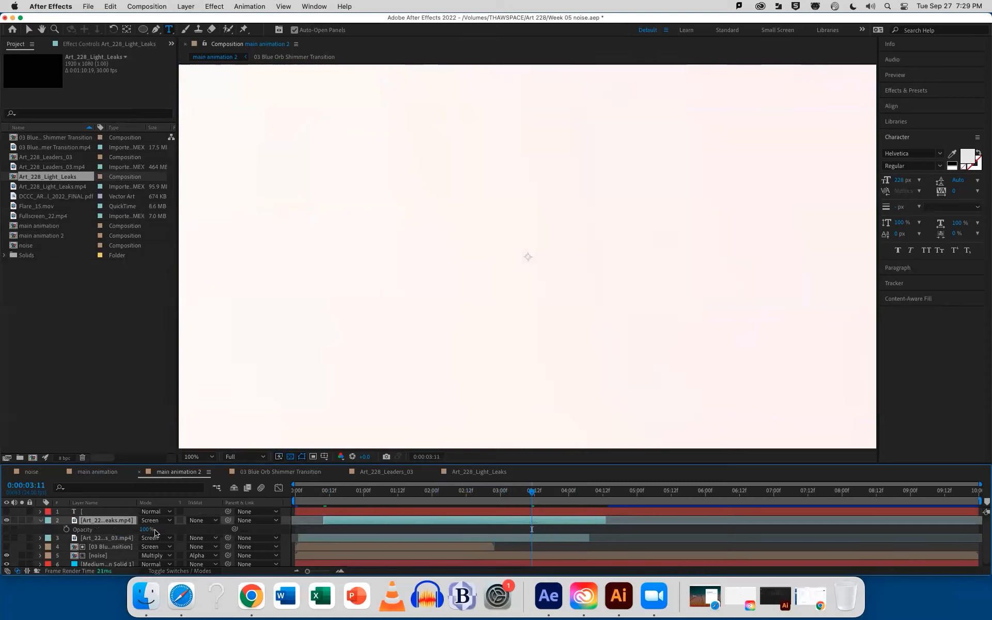
left_click_drag(149, 530, 143, 530)
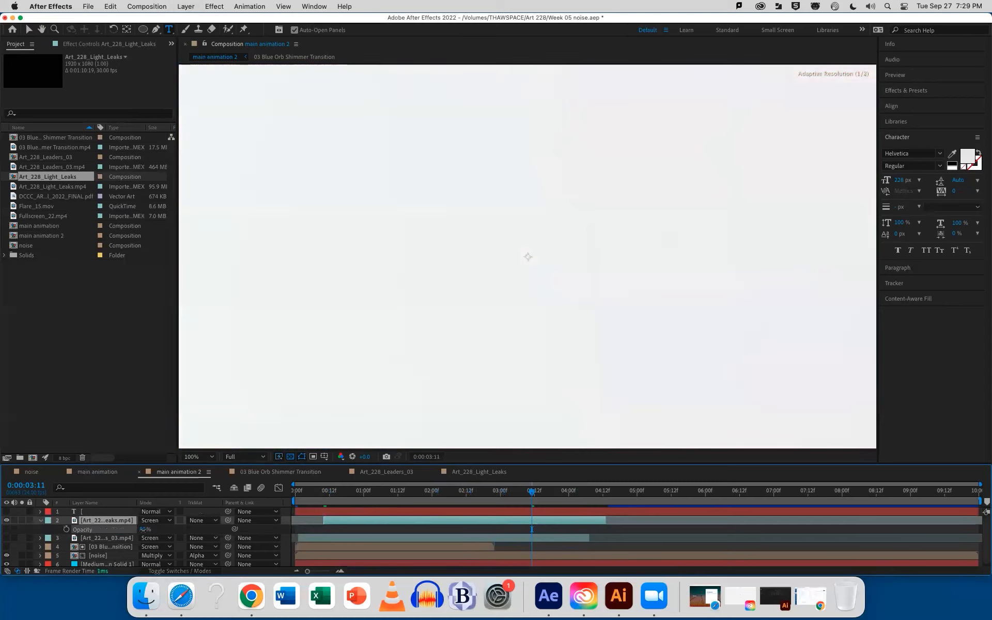
Trim the start of the light leaks clip at 0:00:01:22, slide it to begin at about 0:00:00:15, and save the project
left_click_drag(340, 496, 429, 495)
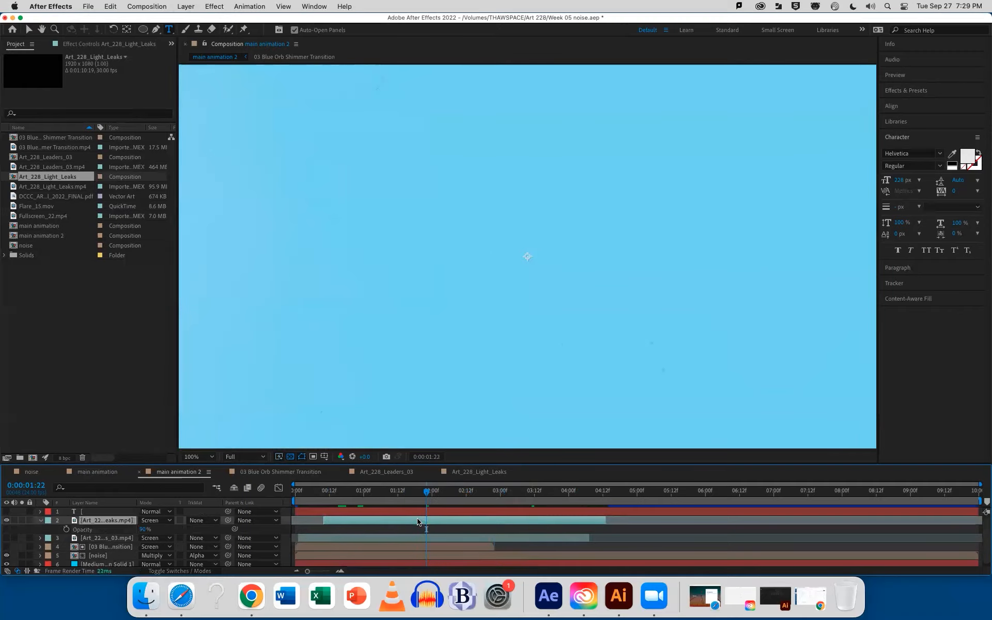
key("alt+bracketleft")
left_click_drag(440, 522, 350, 522)
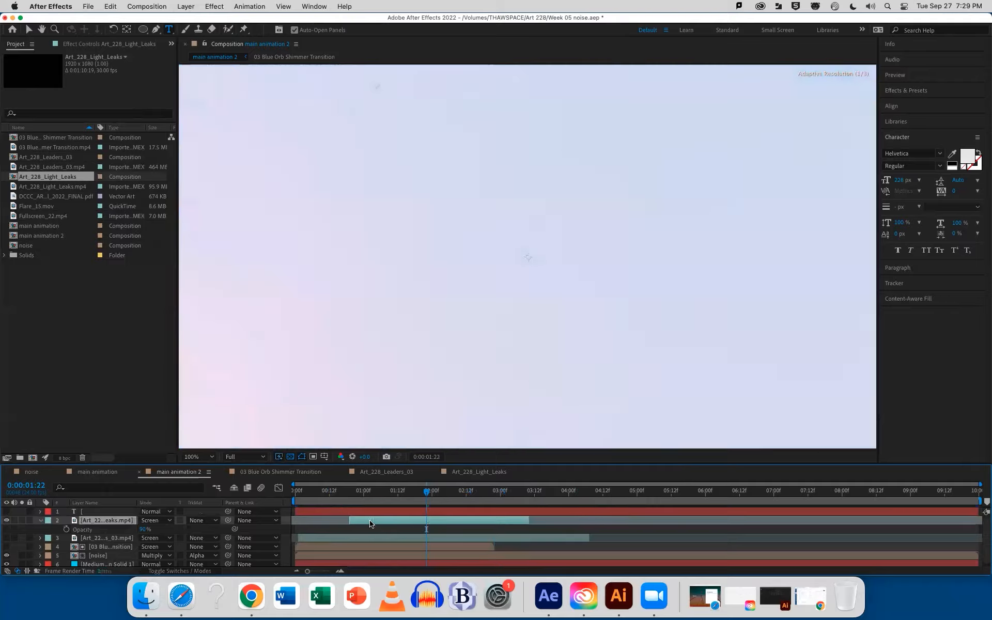
left_click_drag(304, 496, 520, 504)
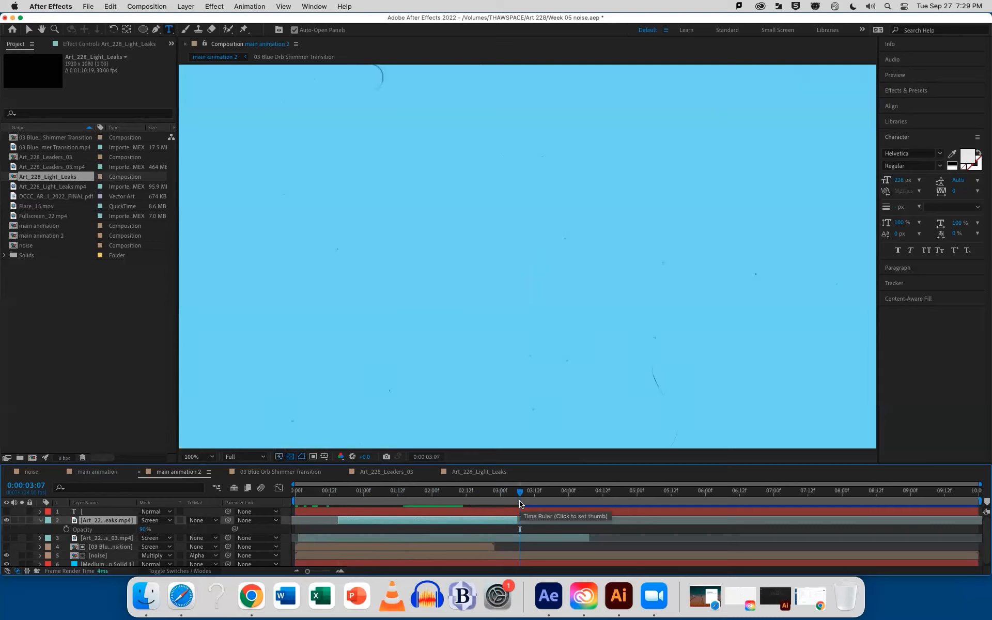
key("super+s")
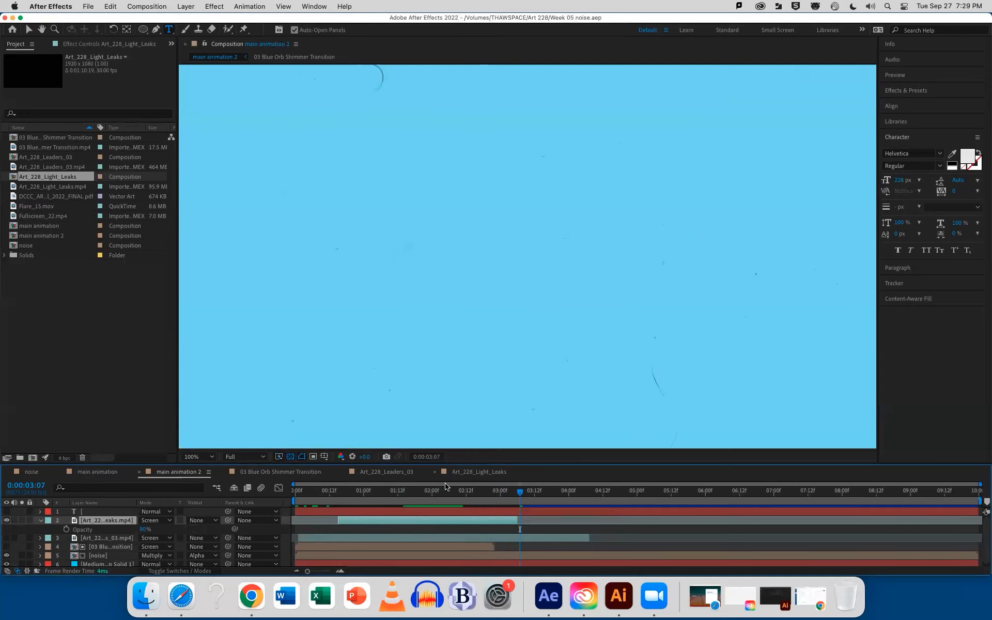
left_click(6, 511)
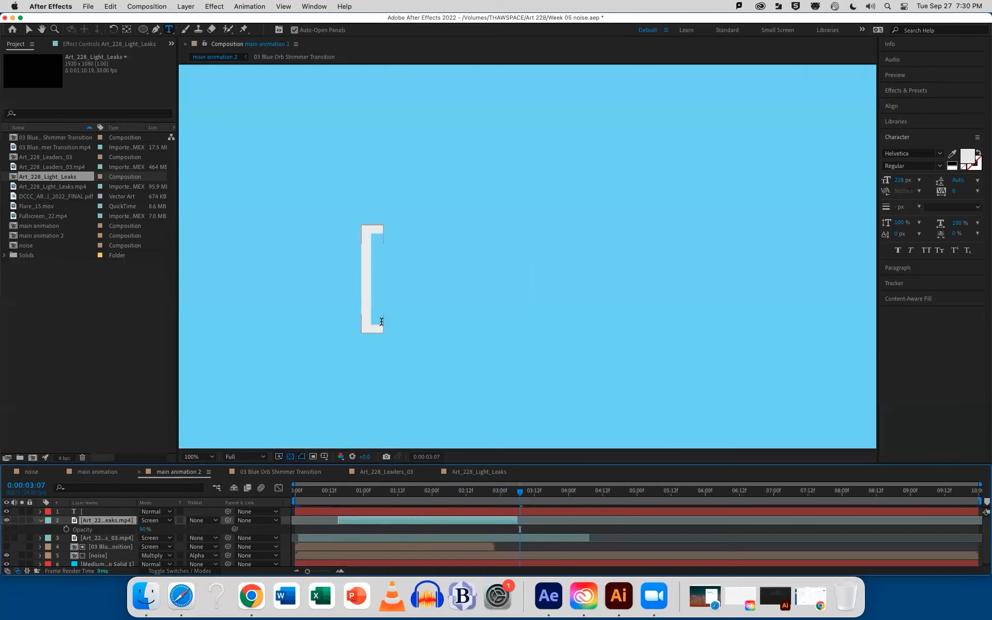
left_click(7, 511)
Create a composition from Flare_15.mov and scan through its footage up to 0:00:08:00
left_click_drag(36, 206, 33, 457)
left_click_drag(305, 490, 776, 483)
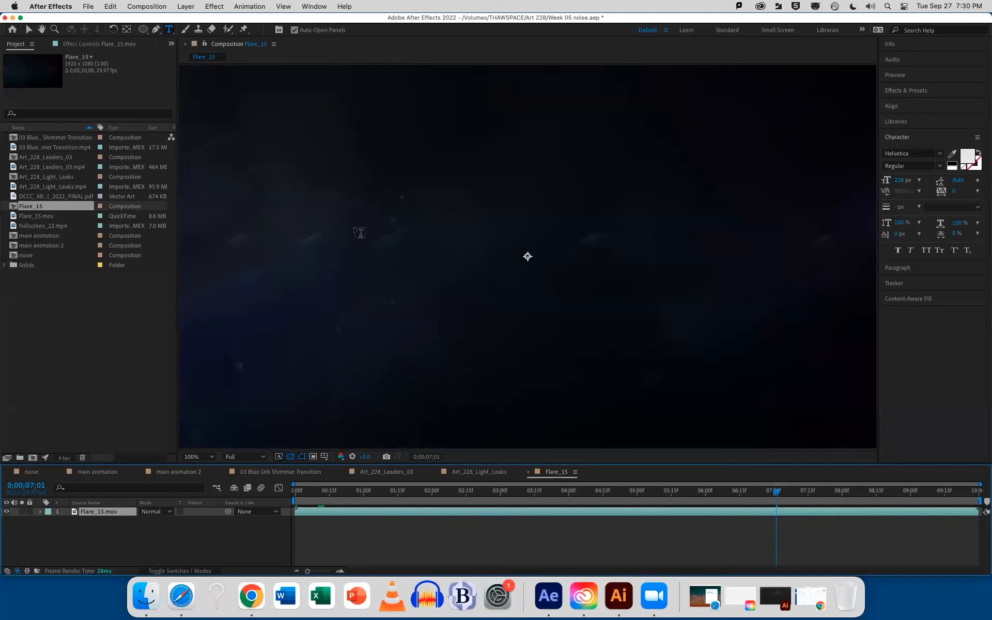
left_click_drag(776, 490, 842, 492)
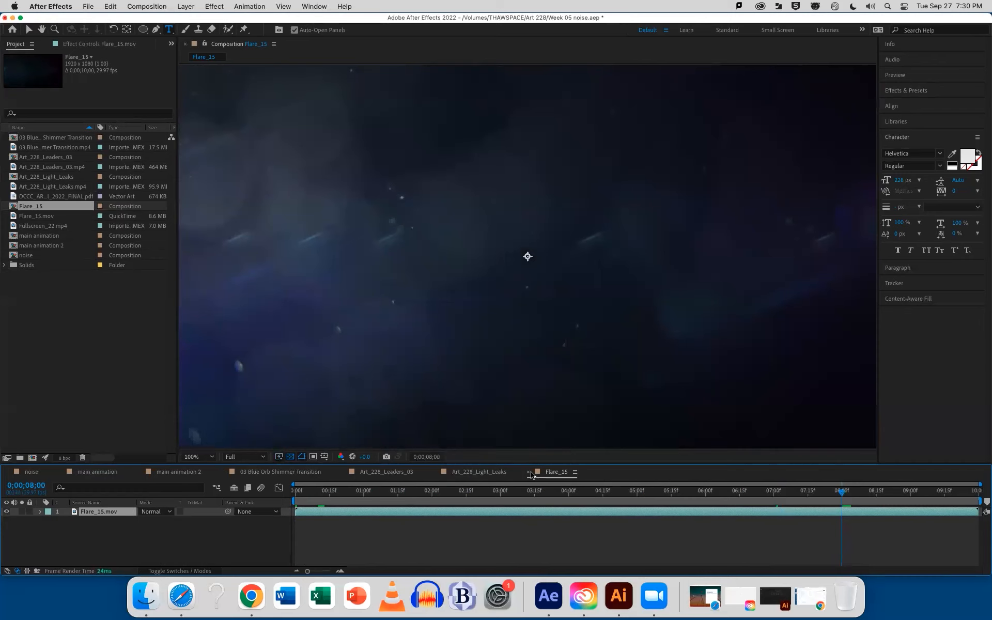
Place the Flare_15 composition below the text layer in main animation 2, set it to Screen blending, and hide the light leaks clip
left_click(196, 473)
left_click_drag(30, 201, 95, 509)
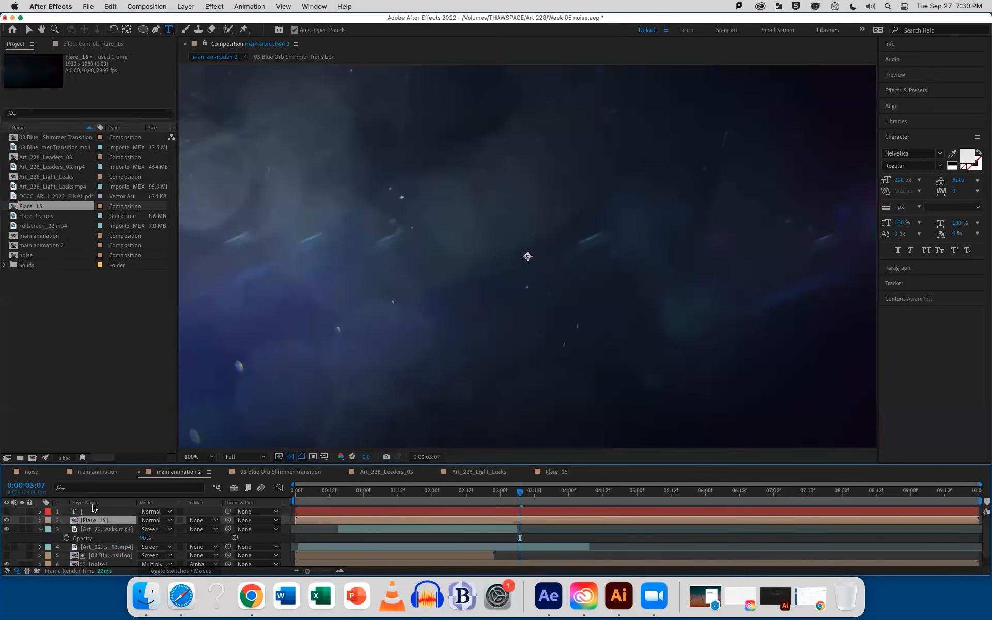
left_click(157, 520)
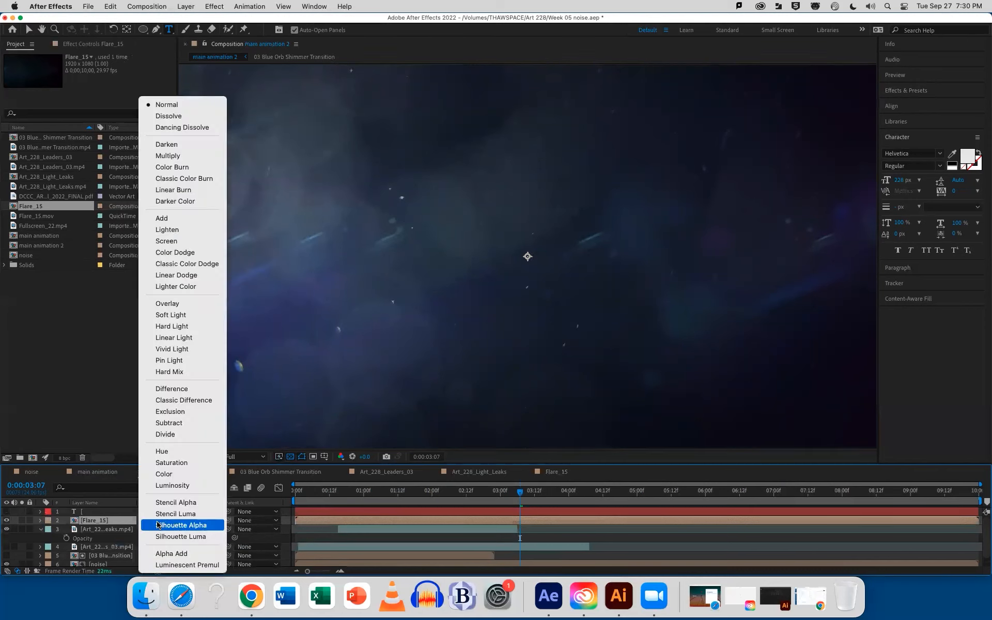
left_click(166, 241)
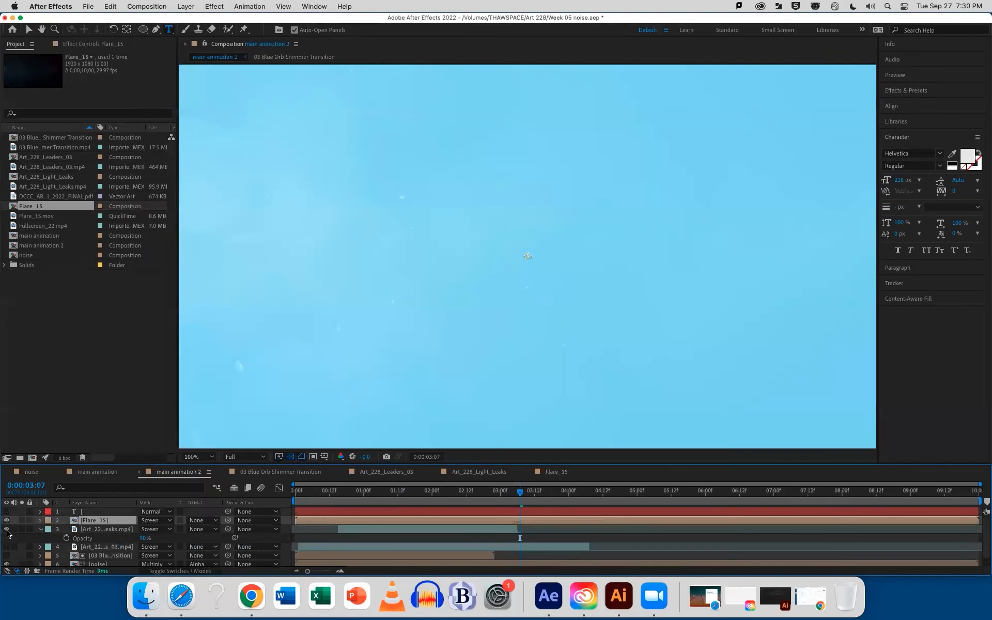
left_click(41, 531)
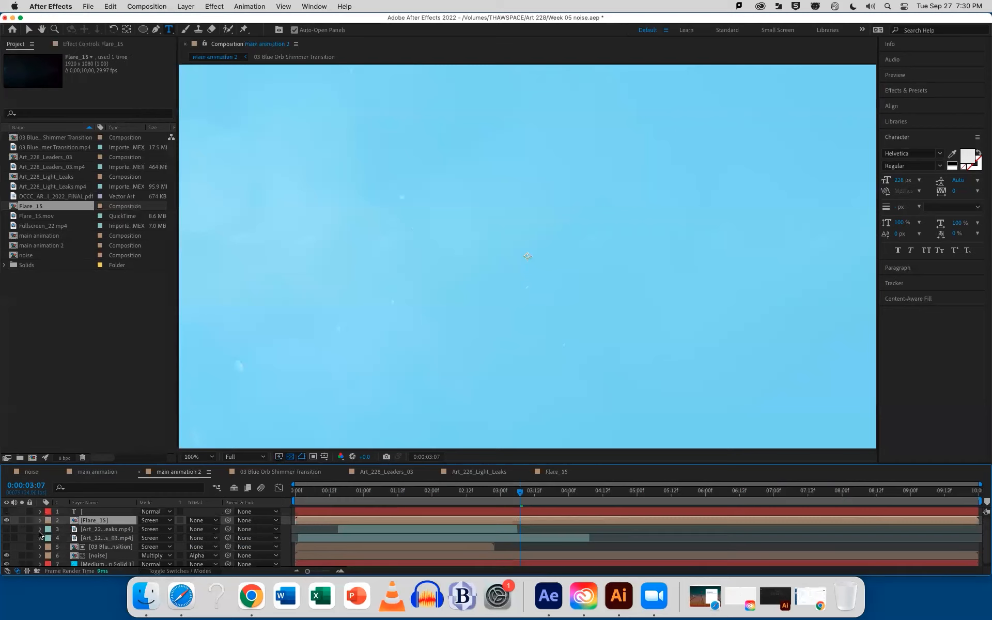
Preview main animation 2 from the beginning and set the Flare_15 layer's blending mode to Add
left_click(83, 557)
mouse_move(291, 494)
left_mouse_down()
mouse_move(663, 496)
mouse_move(295, 491)
left_mouse_up()
left_click(375, 520)
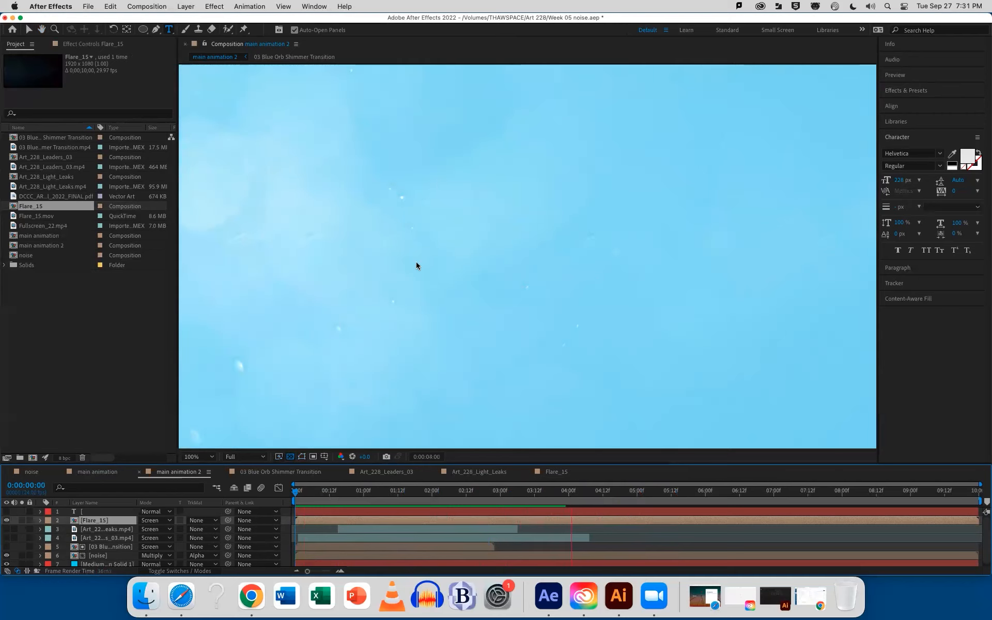
left_click(158, 521)
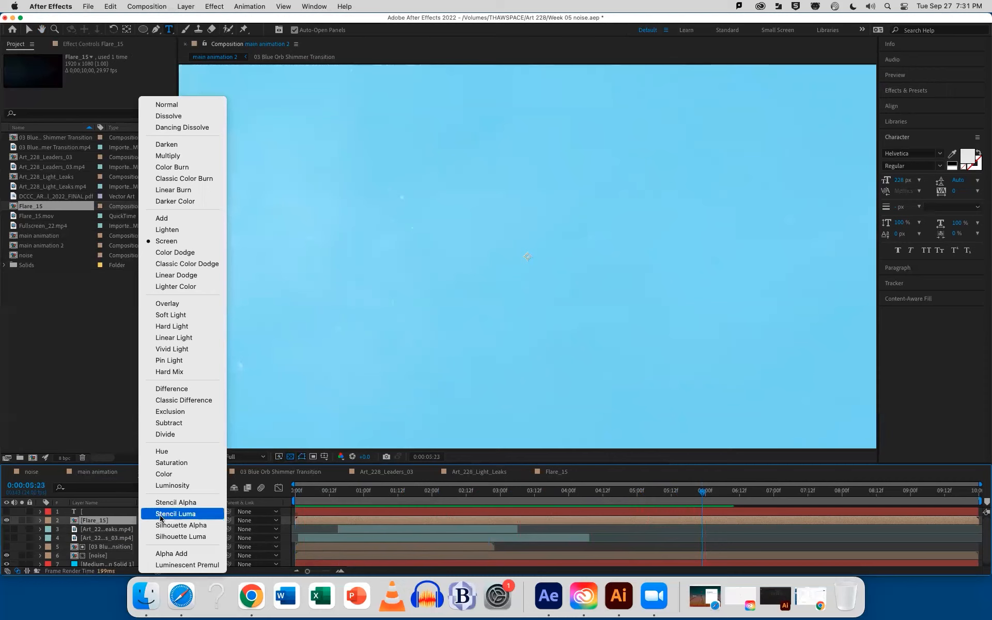
left_click(191, 223)
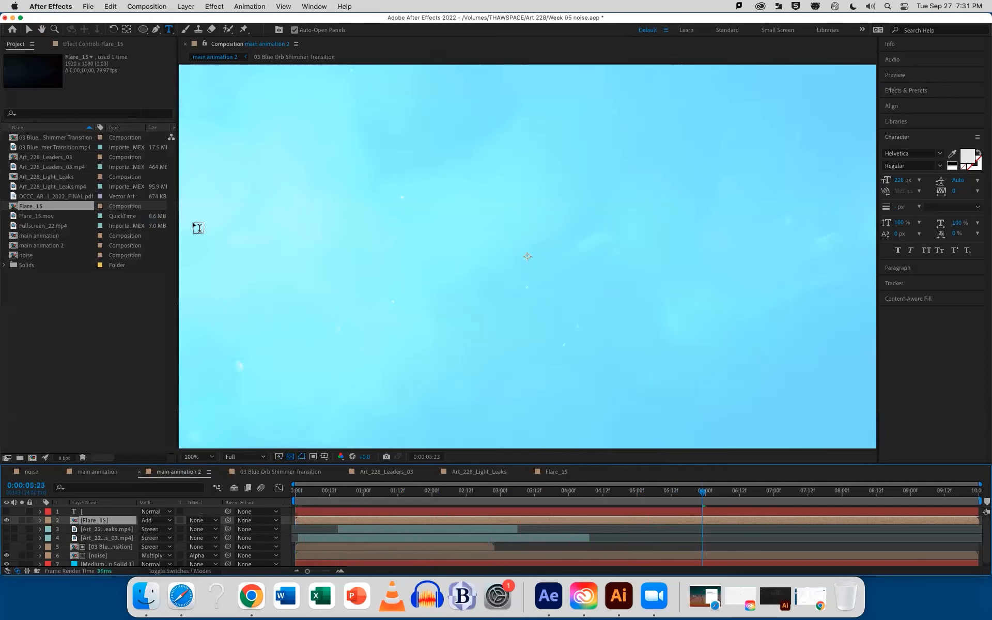
Compare Screen and Add blending on the Flare_15 layer at 0:00:01:15, finishing on Add
left_click(404, 492)
left_click_drag(404, 499, 407, 499)
left_click(158, 521)
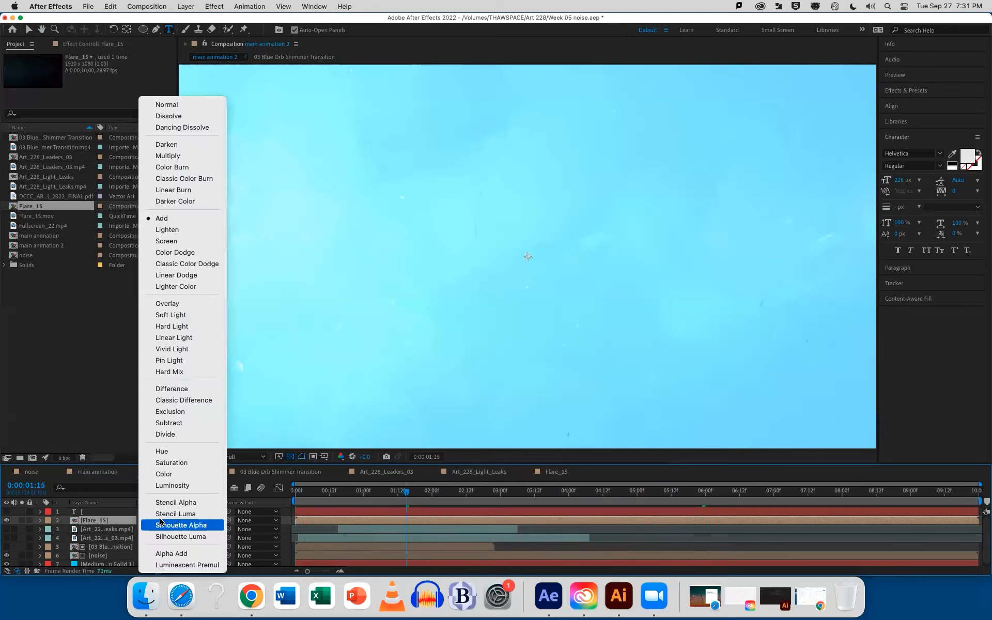
left_click(178, 241)
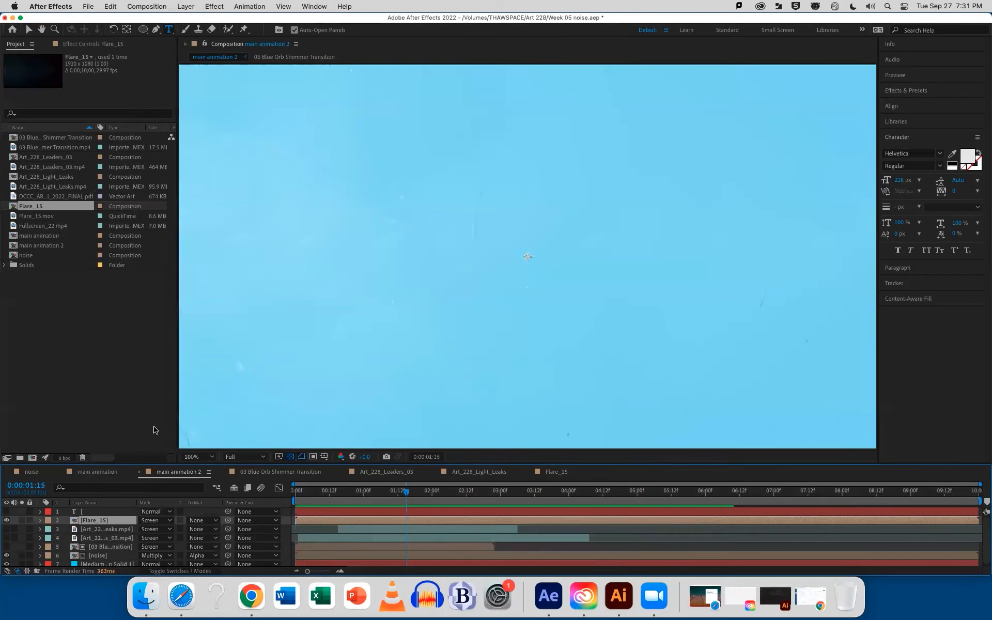
left_click(149, 520)
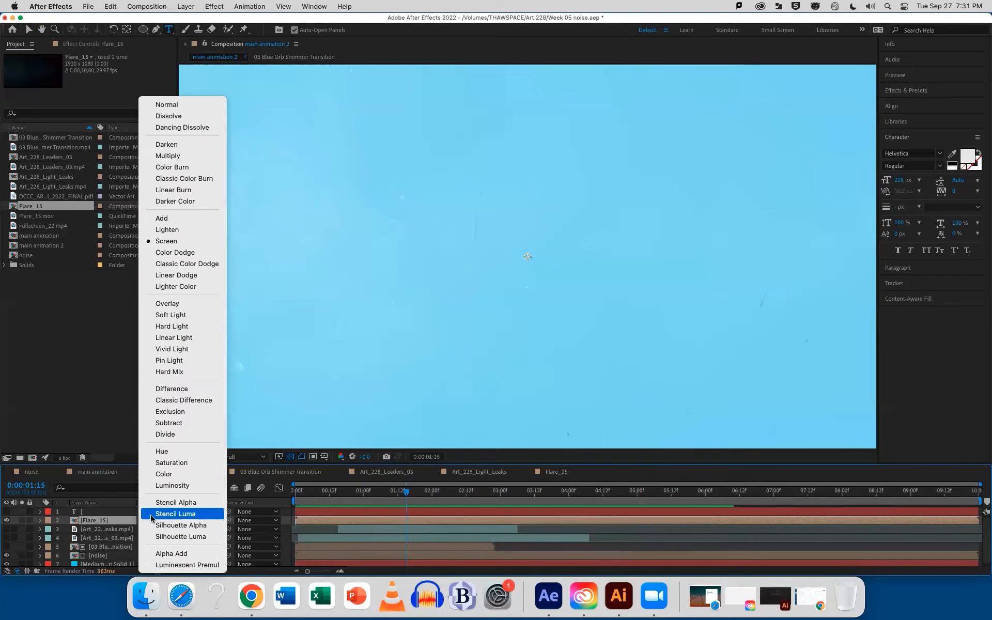
left_click(162, 218)
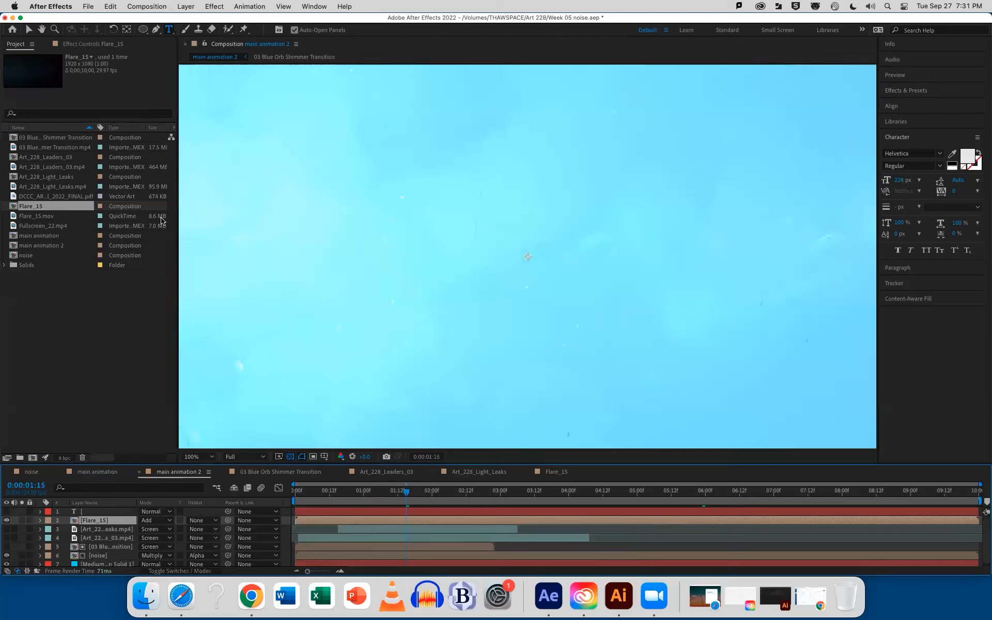
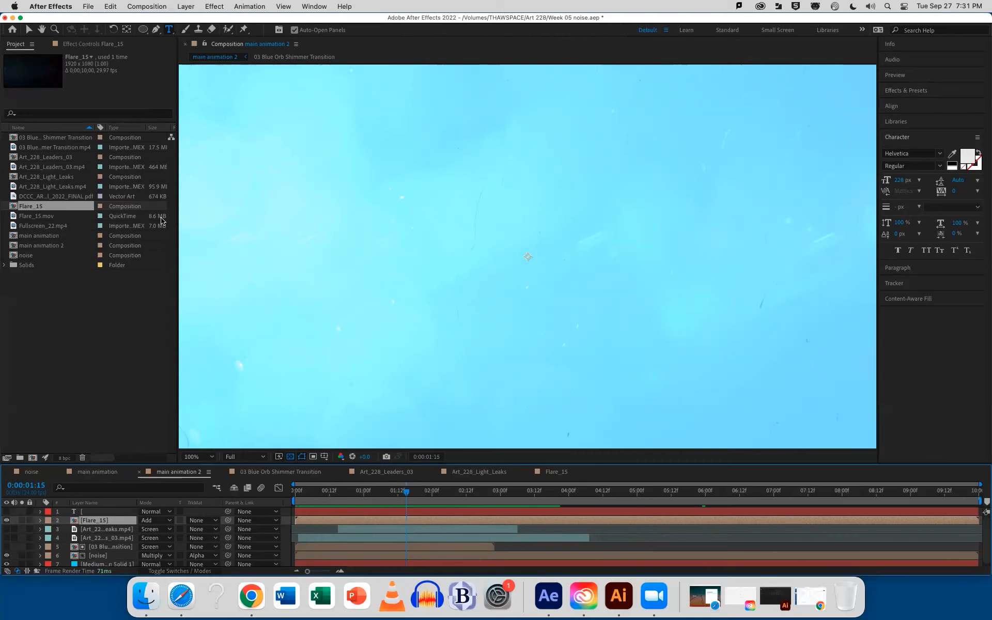
Preview main animation 2 from 0:00:01:15 with the Flare_15 layer in Add blending
key("t")
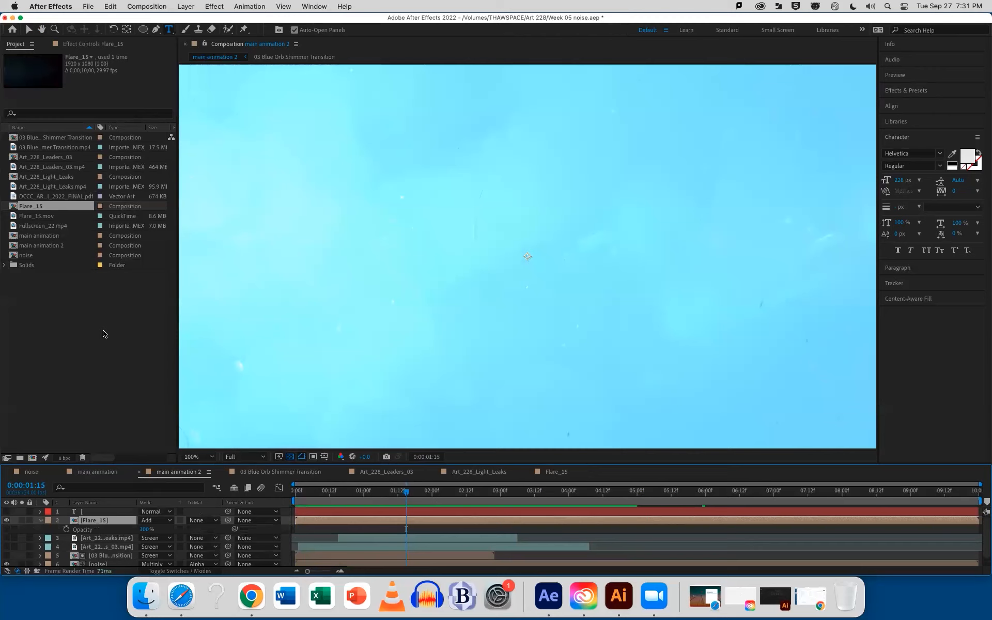
key("t")
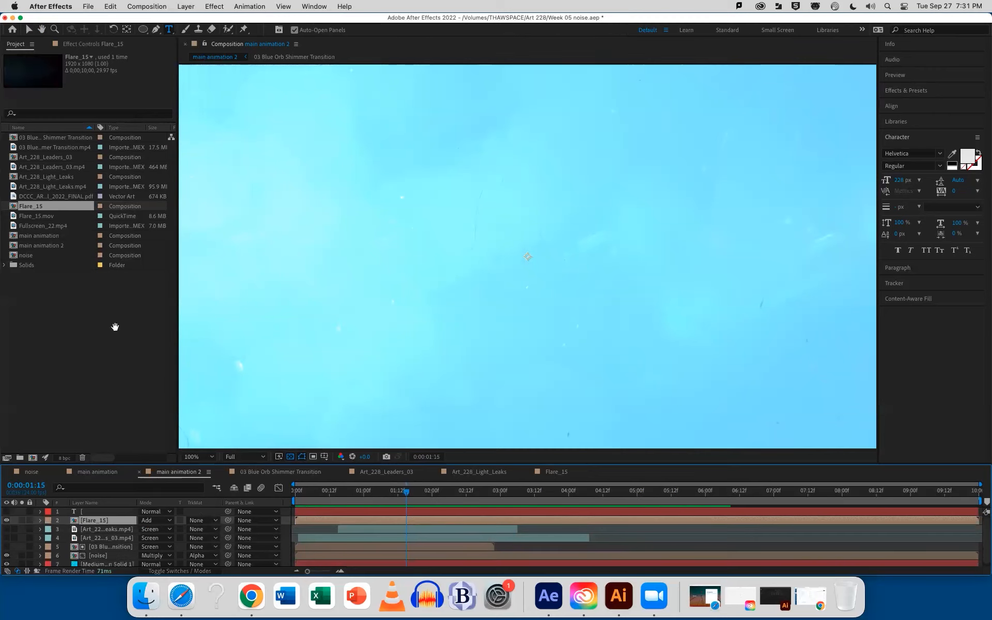
key("space")
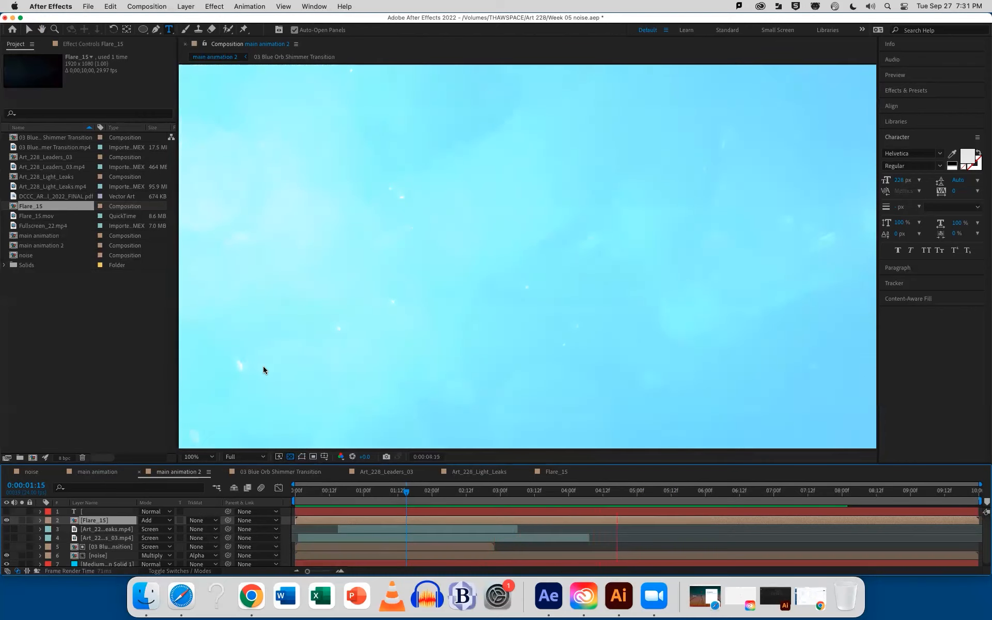
key("space")
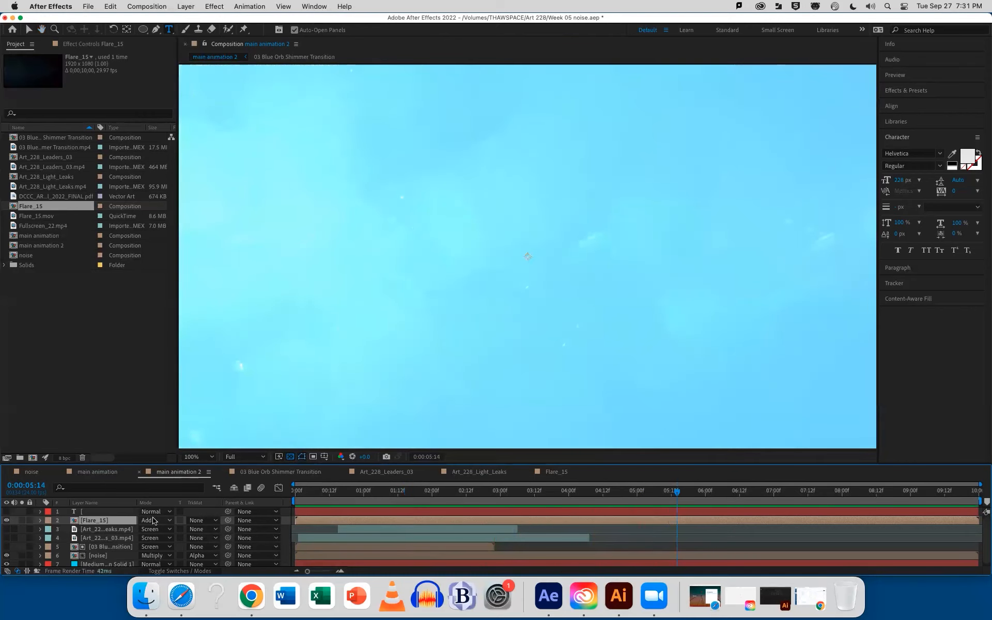
Switch the Flare_15 layer's blending mode to Screen for comparison and set it back to Add
left_click(154, 520)
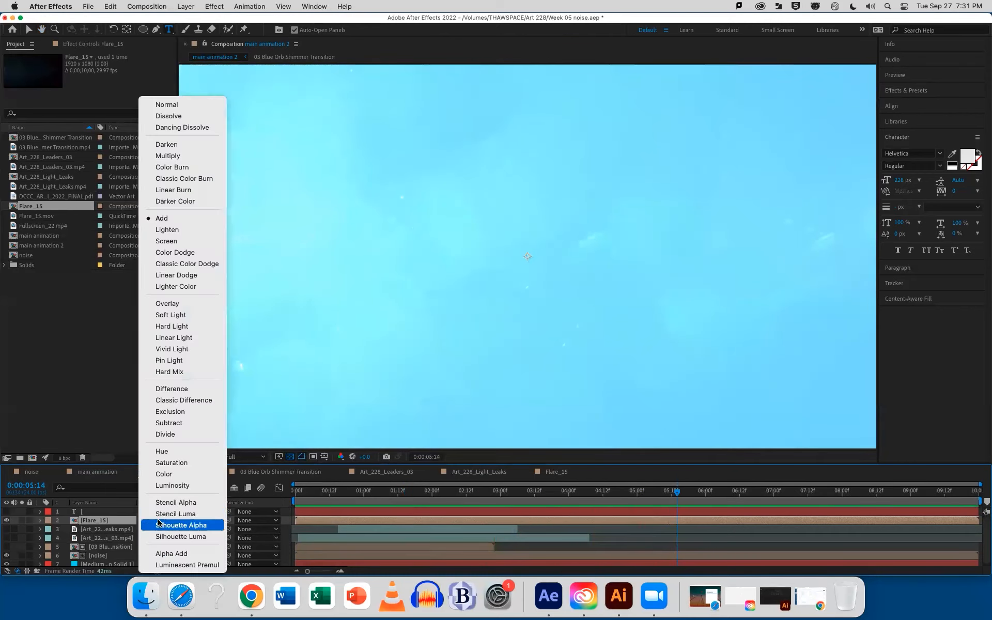
left_click(178, 244)
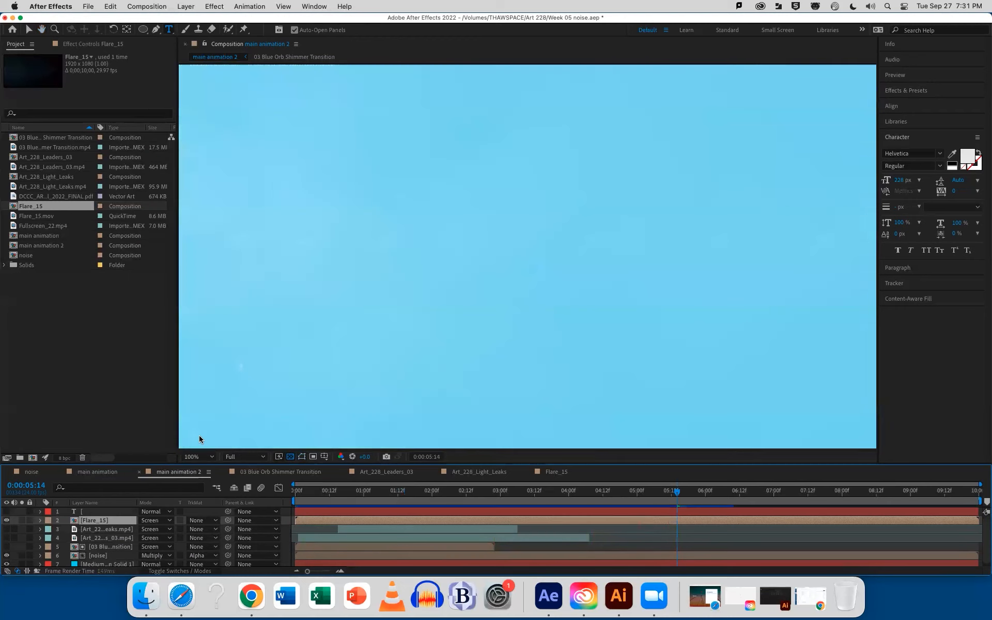
left_click(154, 520)
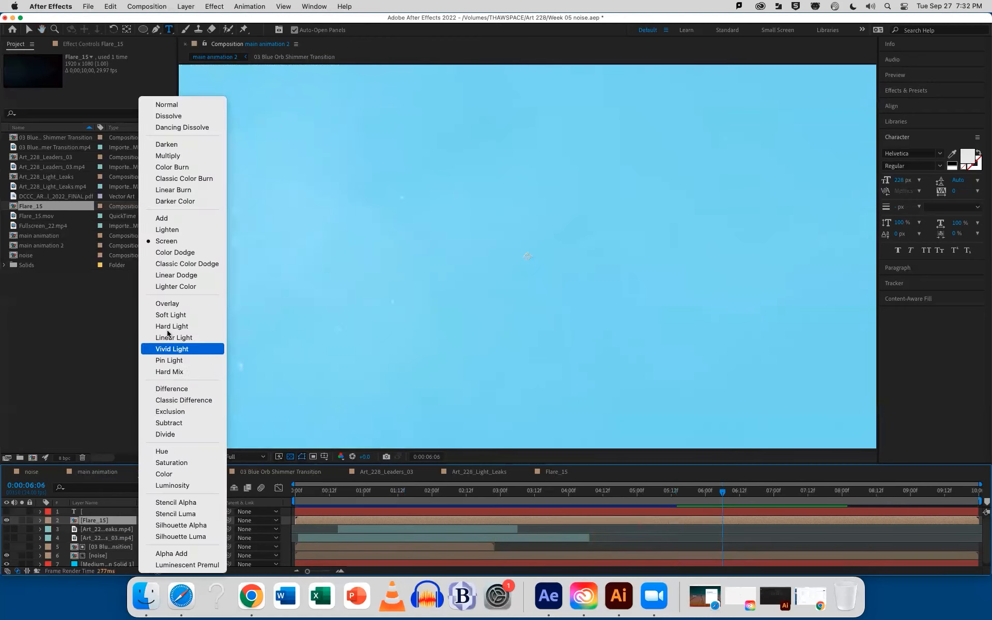
left_click(161, 218)
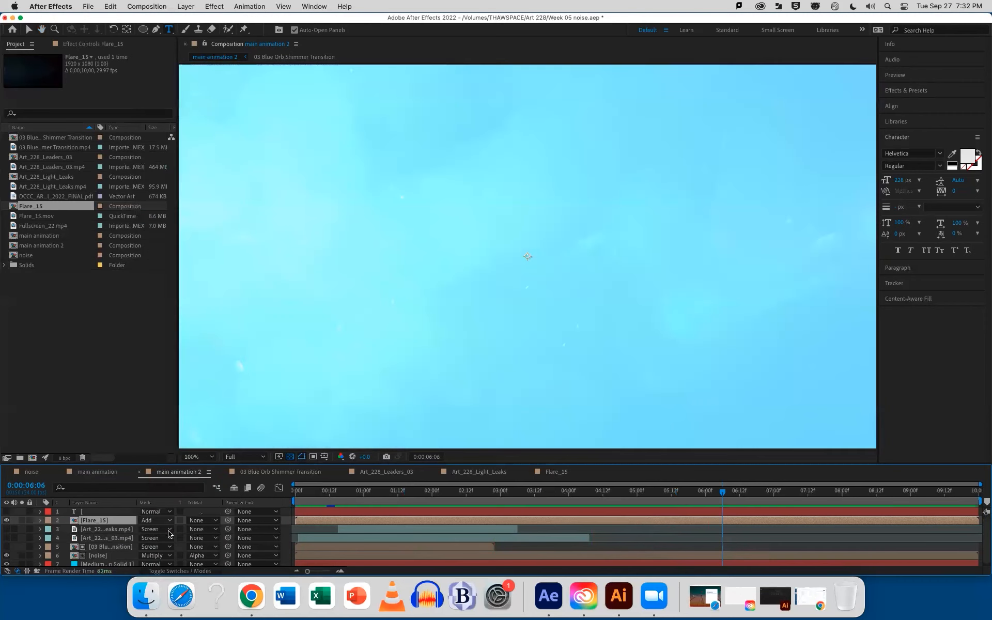
Set the Flare_15 layer's opacity to 69% and check the flare at 0:00:03:20
key("t")
left_click_drag(148, 533, 137, 537)
left_click_drag(398, 498, 557, 476)
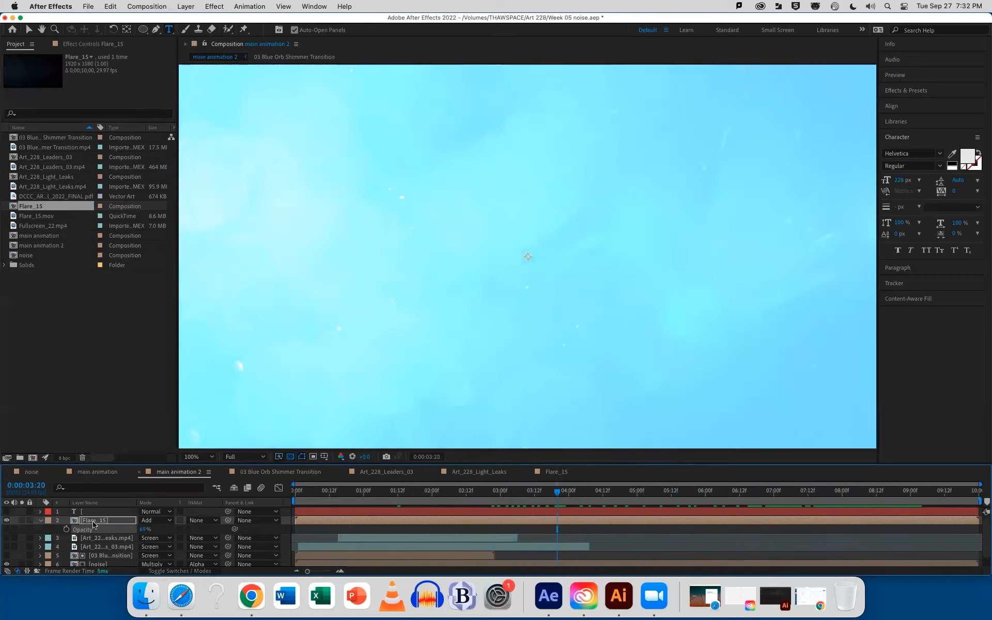
left_click(41, 520)
Move the noise layer directly below the text layer and set it to No Track Matte
left_click_drag(96, 557, 101, 519)
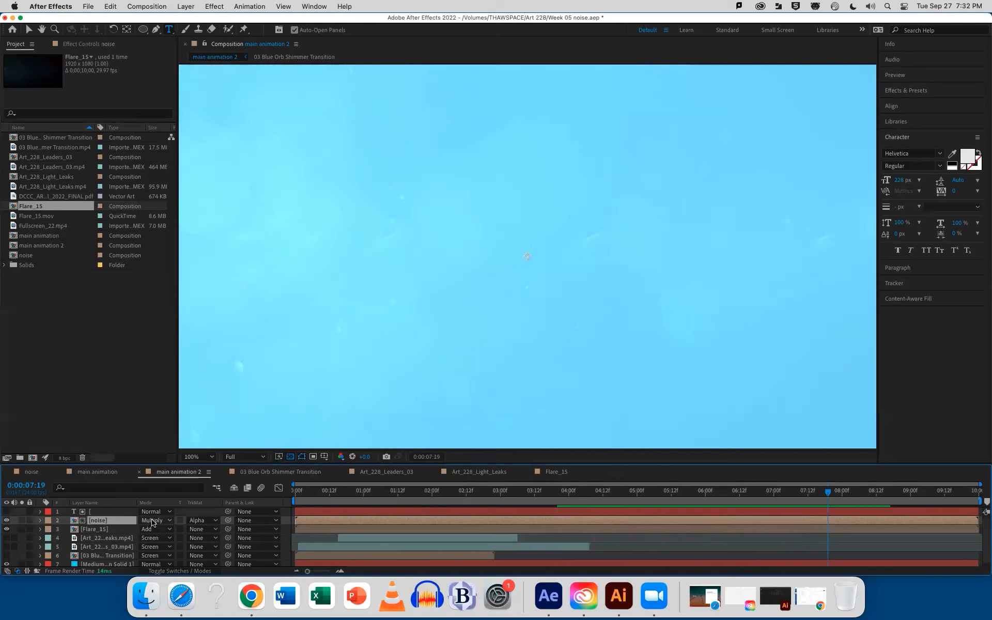
left_click(203, 520)
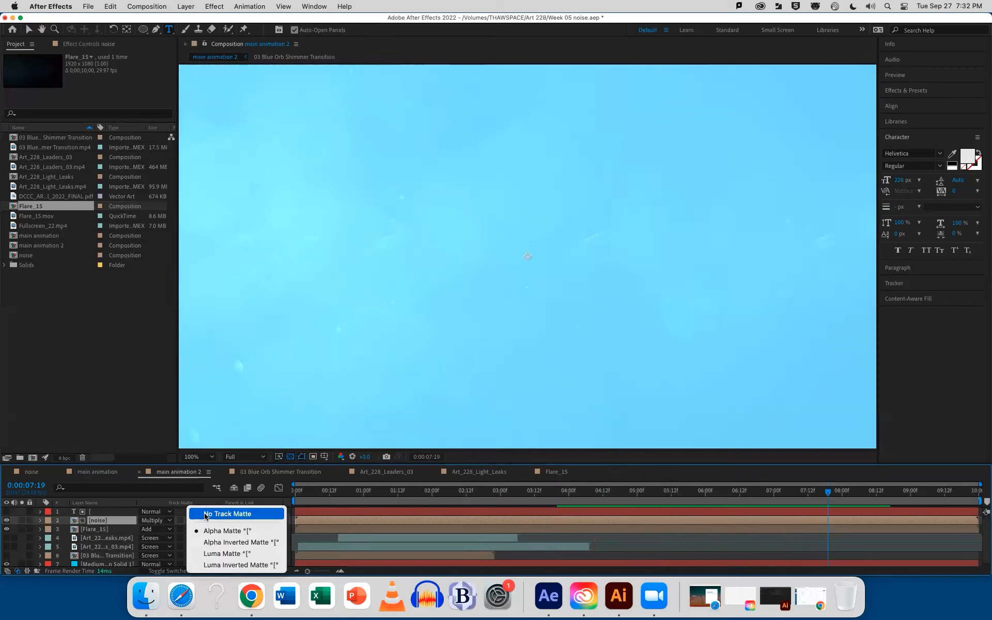
left_click(207, 514)
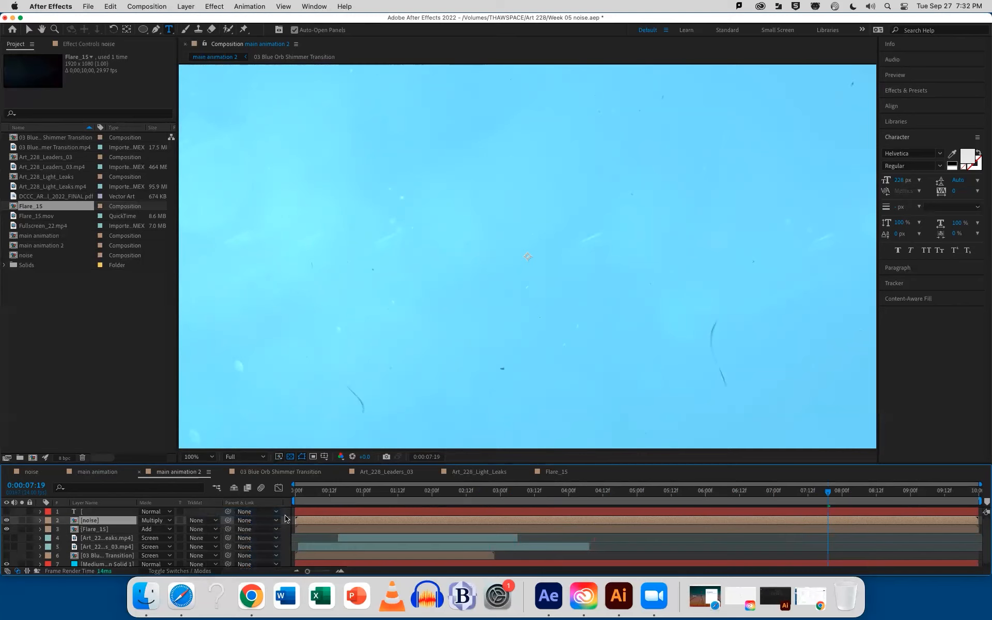
Move the noise layer down to just above the Medium solid and preview main animation 2 from 0:00:01:11
left_click_drag(310, 493, 454, 496)
left_click_drag(93, 520, 182, 538)
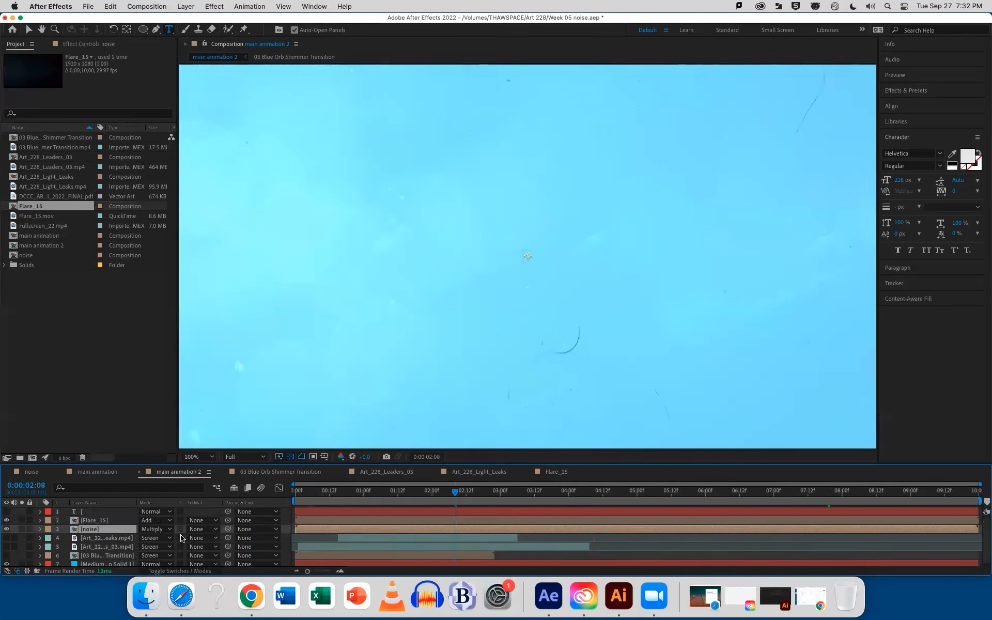
left_click_drag(97, 532, 94, 561)
left_click(395, 490)
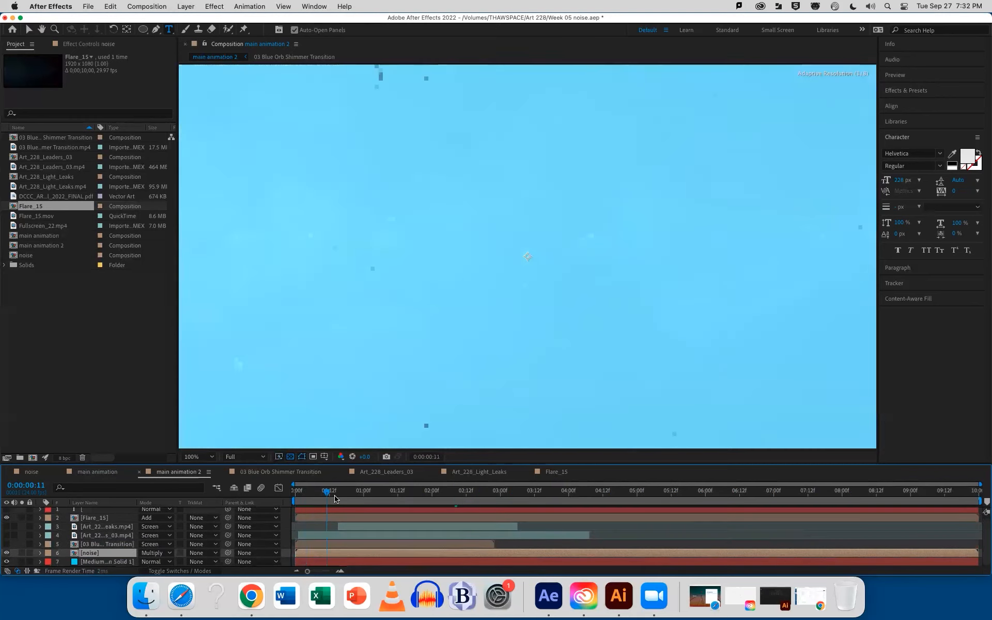
key("space")
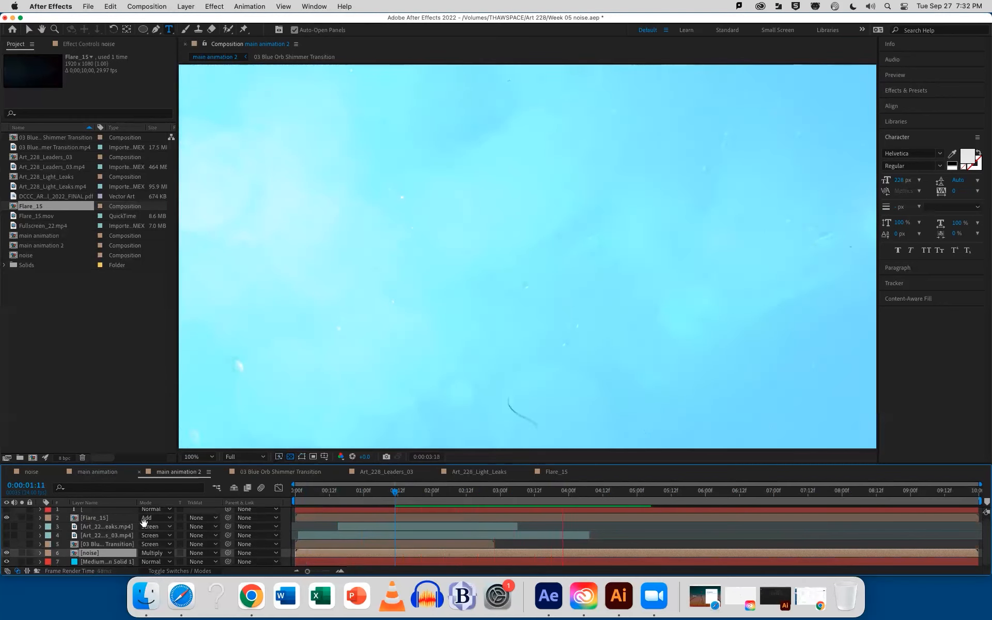
Show the Flare_15 layer's opacity, preview main animation 2 from 0:00:04:00, and save the project
left_click(108, 519)
key("t")
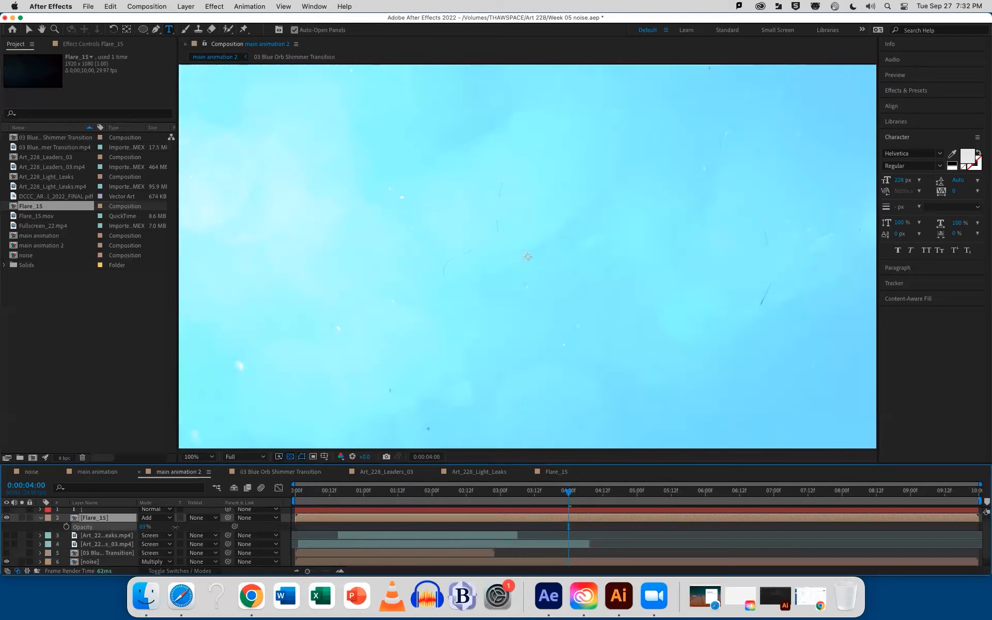
key("space")
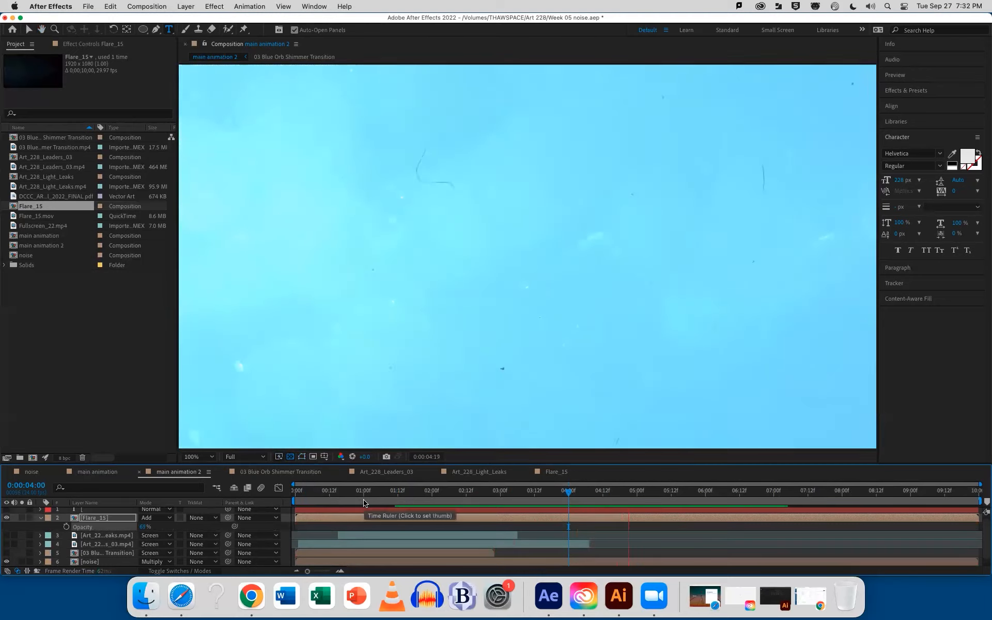
key("super+s")
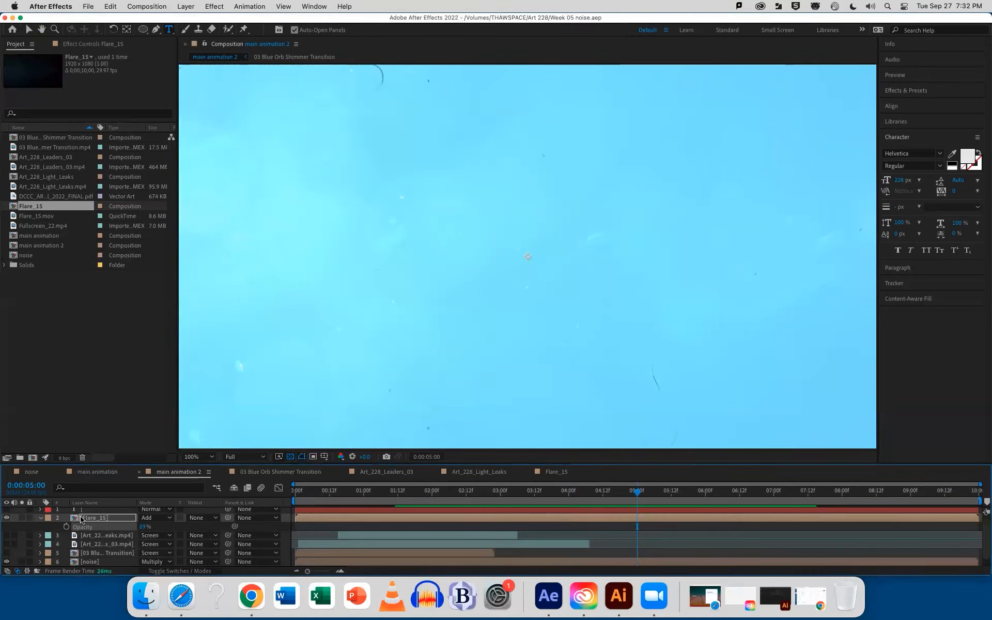
Create a composition from Fullscreen_22.mp4 and preview its footage from 0;00;02;15
left_click(35, 216)
left_click_drag(37, 228, 33, 458)
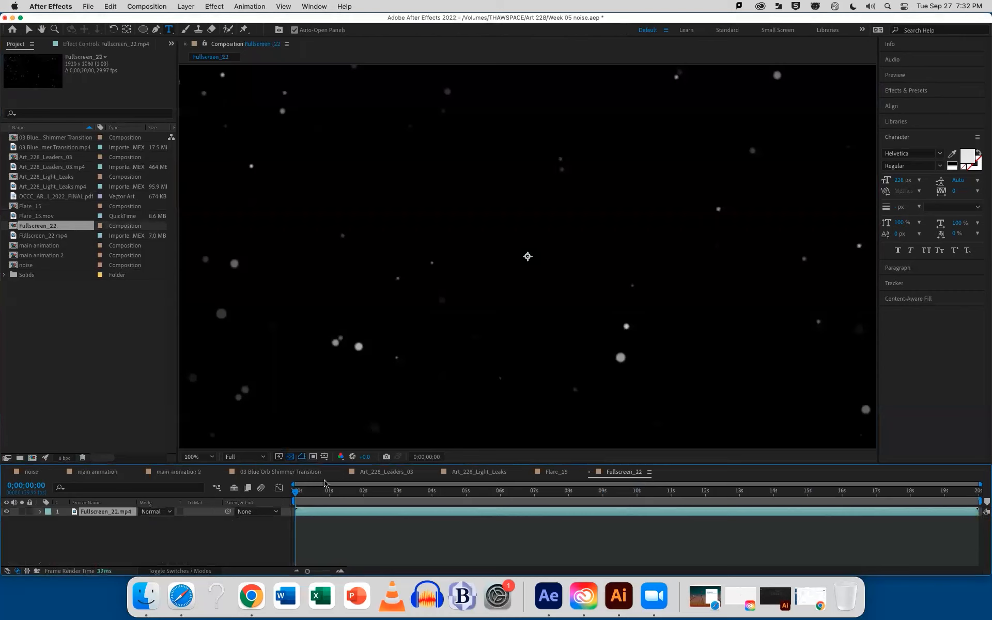
left_click_drag(301, 489, 376, 493)
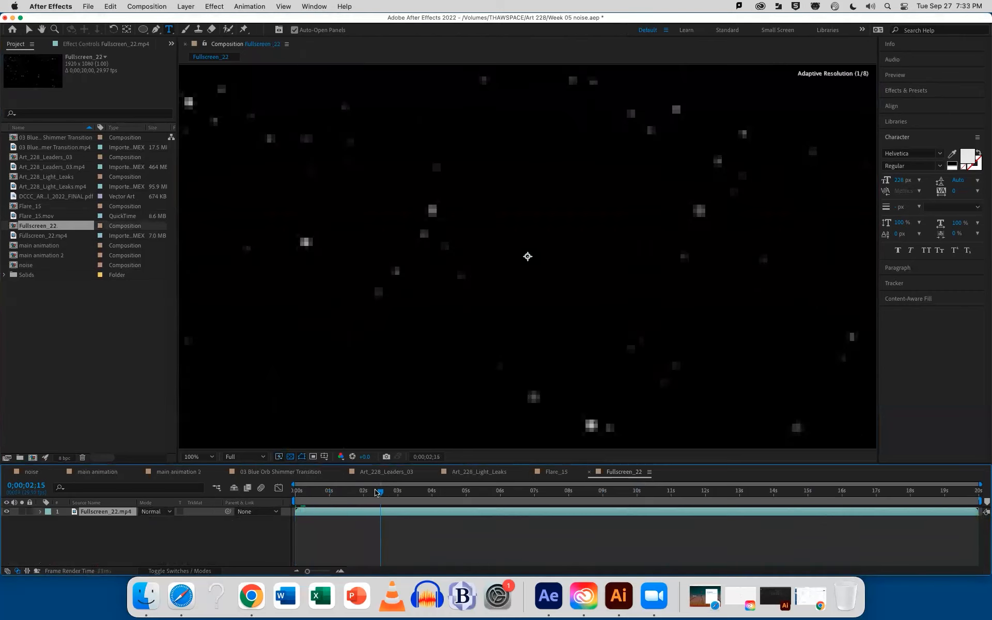
key("space")
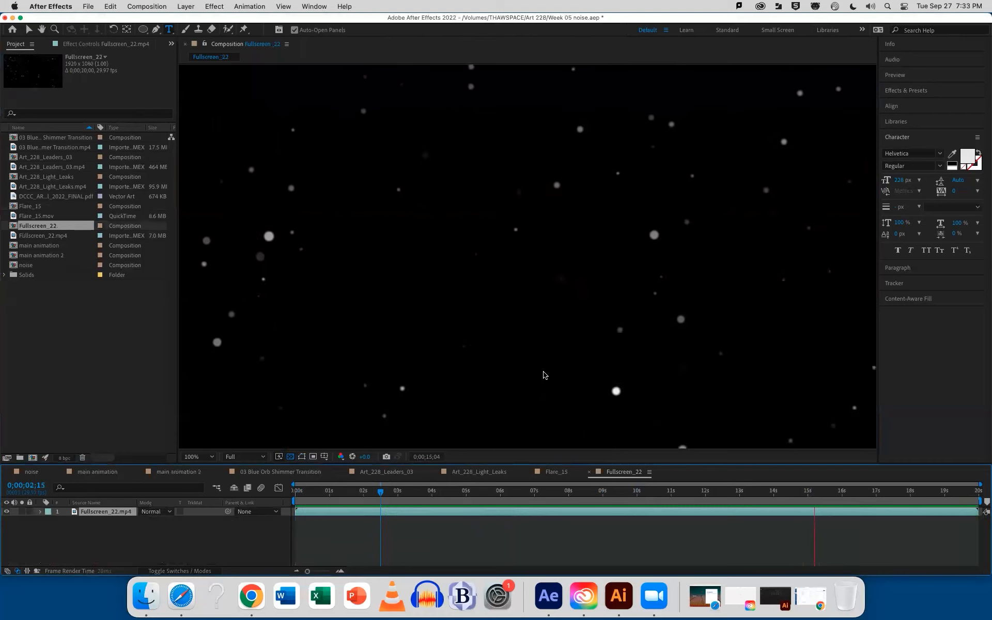
Review the Fullscreen_22 footage at several times and replay it from 0;00;01;04
left_click(638, 491)
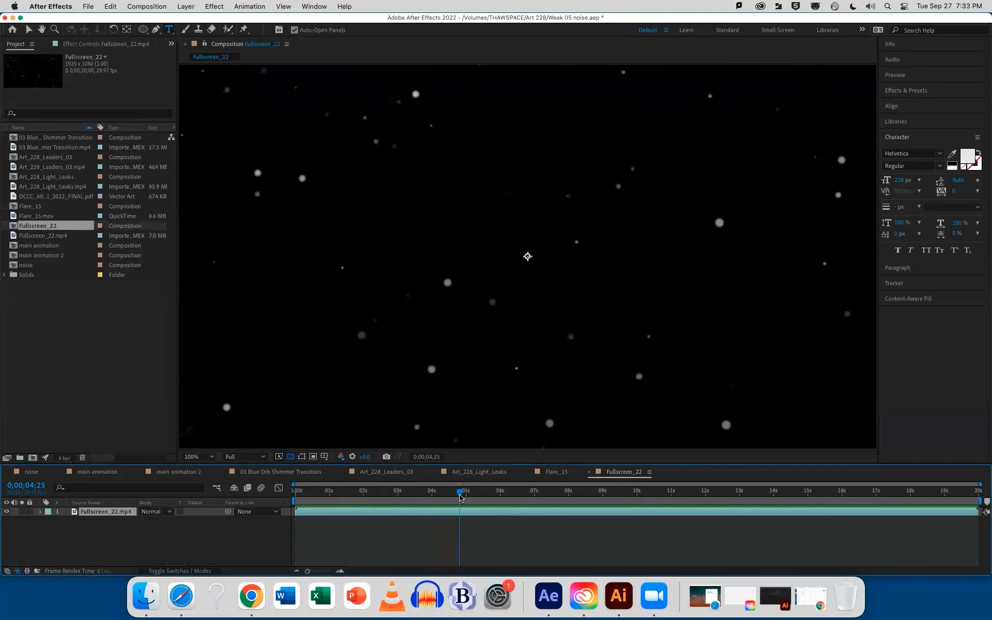
left_click(556, 490)
left_click(334, 491)
key("space")
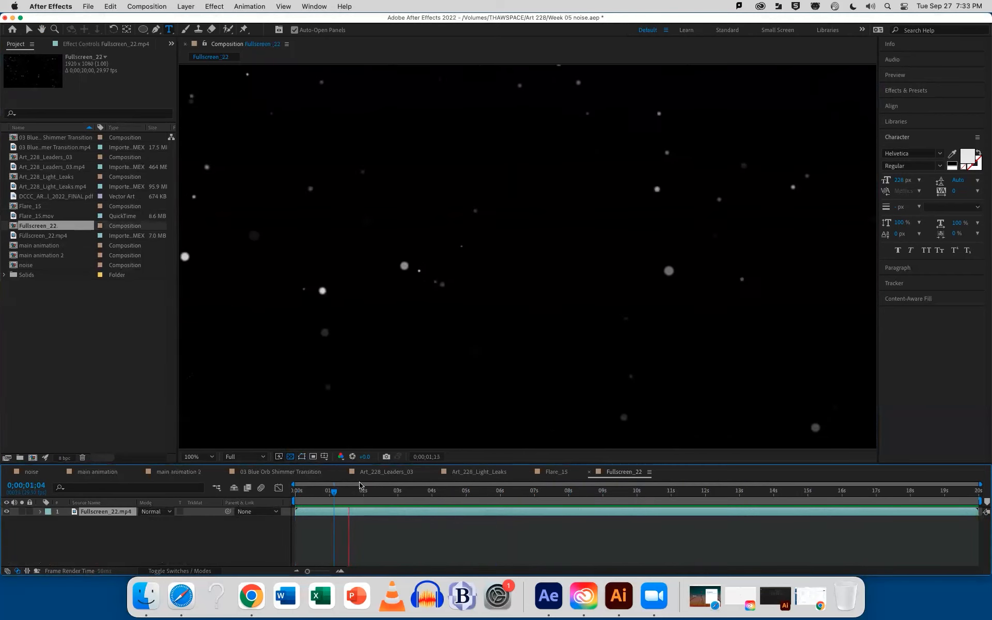
key("space")
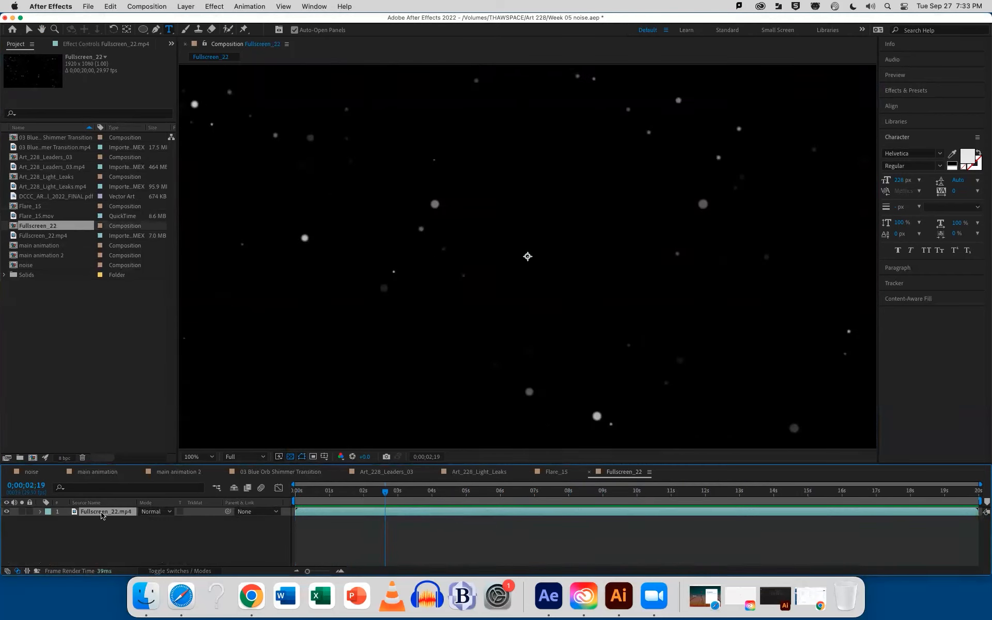
Place the Fullscreen_22 composition below the text layer in main animation 2, preview it in Screen blending, and save the project
left_click(188, 471)
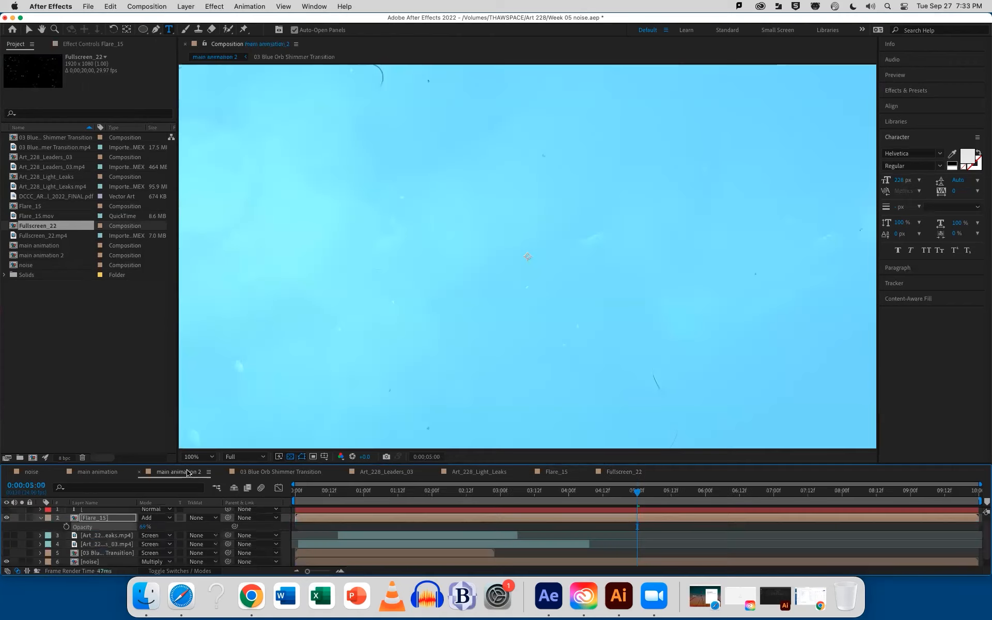
left_click_drag(48, 229, 96, 509)
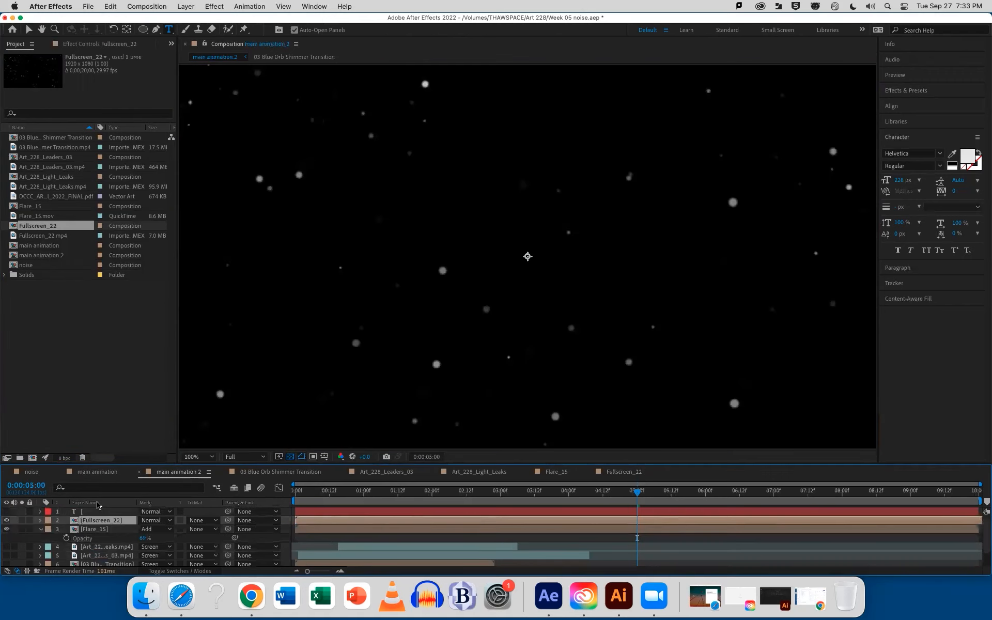
left_click(150, 521)
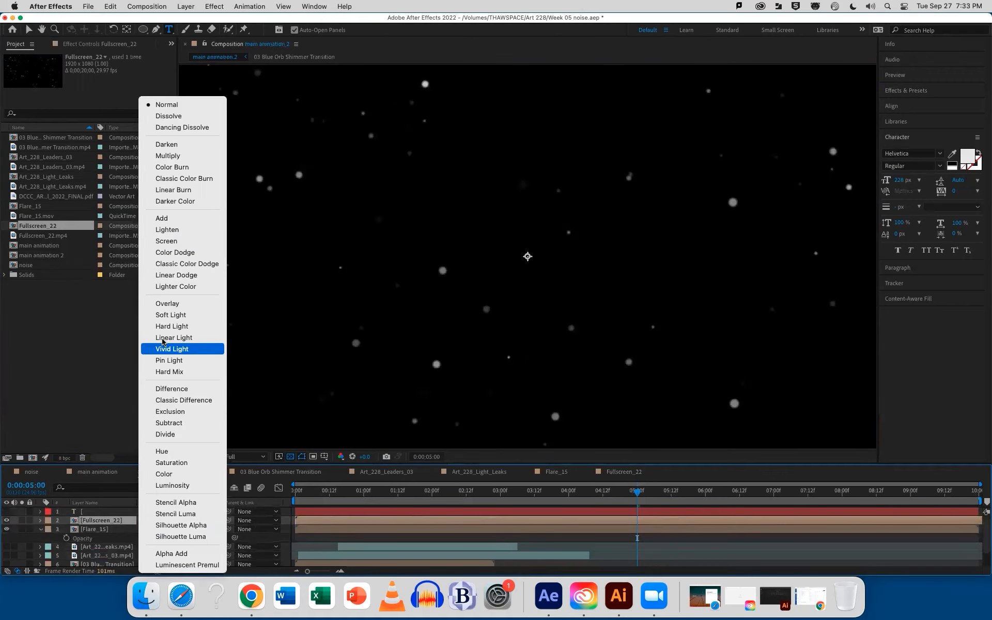
left_click(151, 244)
key("space")
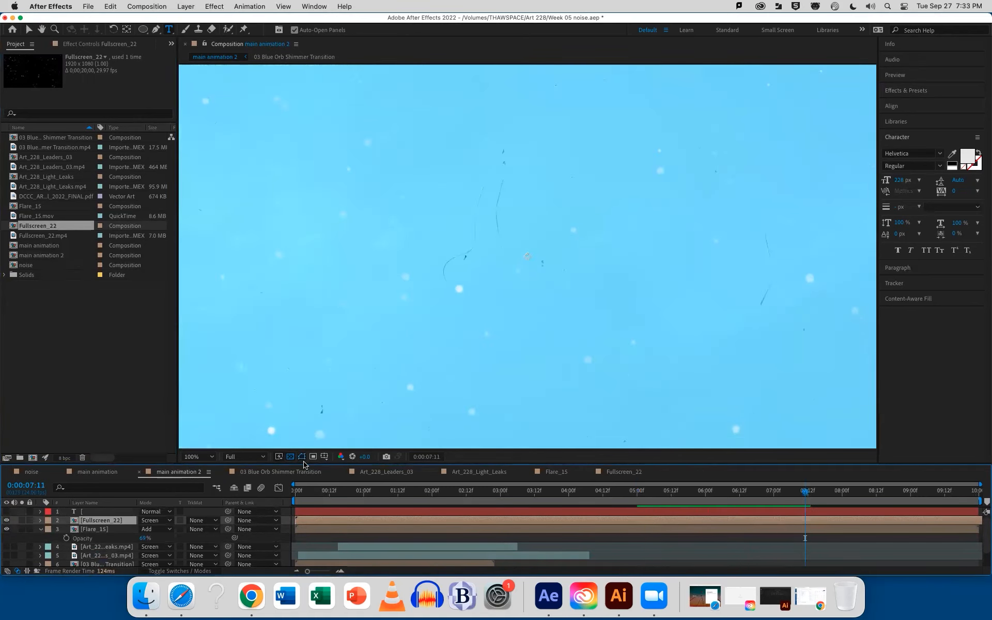
key("super+s")
left_click(36, 236)
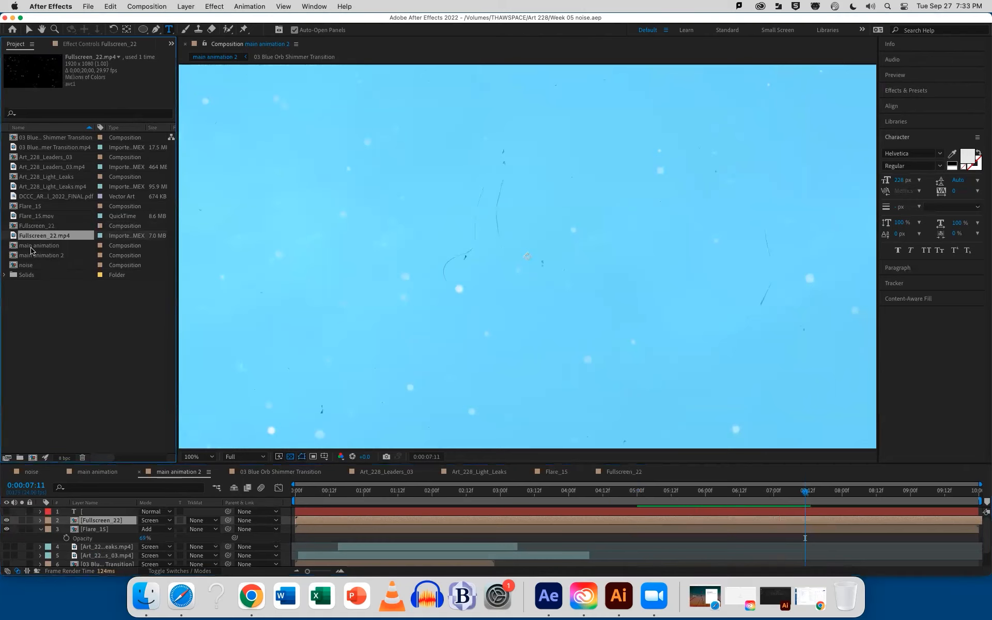
left_click(32, 246)
left_click(34, 256)
left_click(27, 265)
left_click(63, 326)
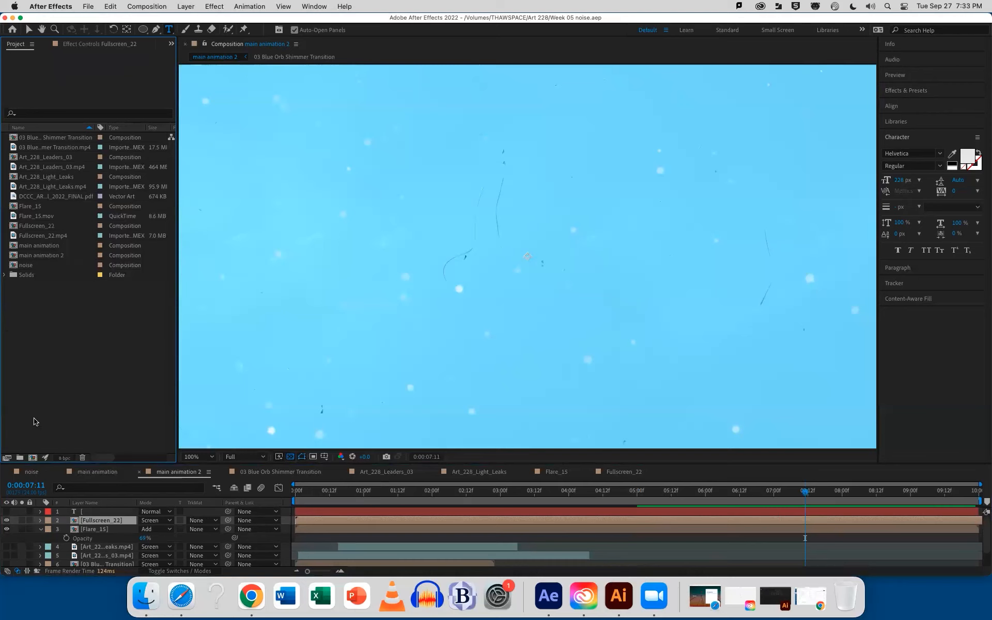
Make the light leaks, leaders and blue orb transition layers visible in main animation 2 and delete the text layer
left_click_drag(73, 462, 77, 350)
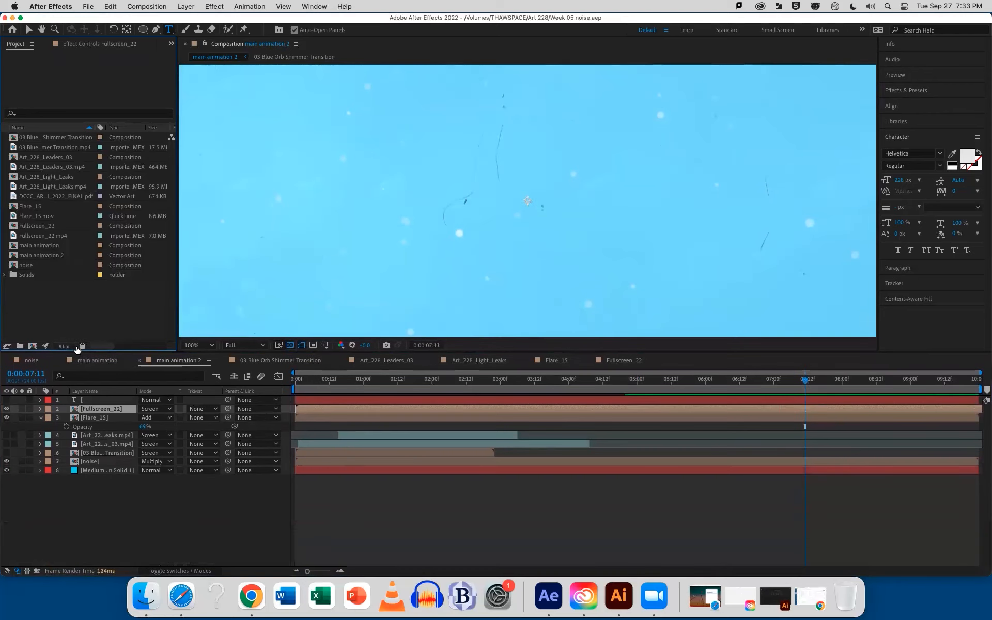
left_click(6, 436)
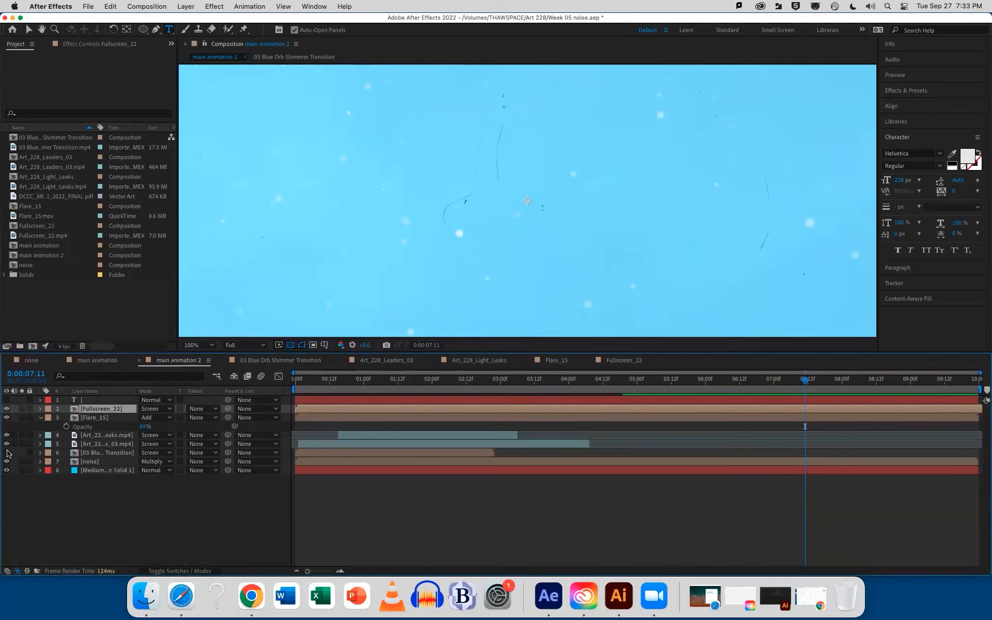
key("Home")
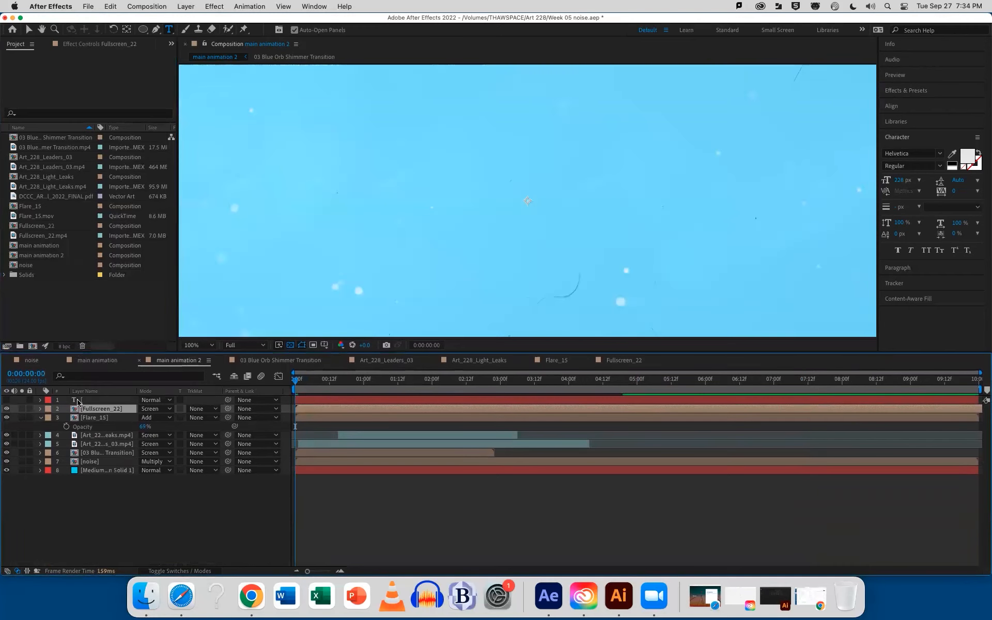
left_click(78, 400)
key("Delete")
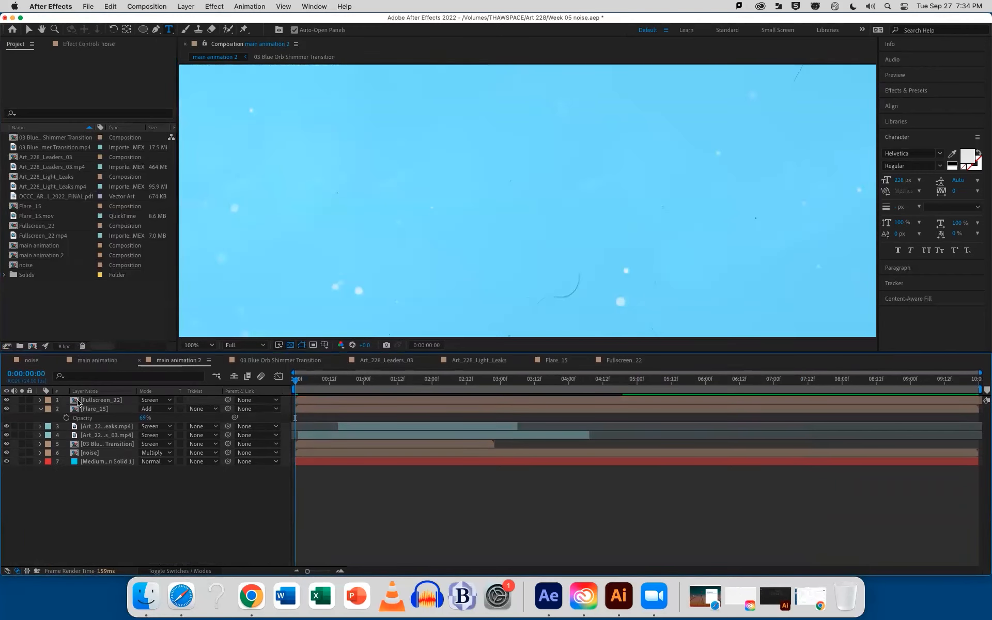
Enlarge the composition view and preview main animation 2 from the beginning to 0:00:09:08
left_click_drag(387, 355, 385, 450)
key("space")
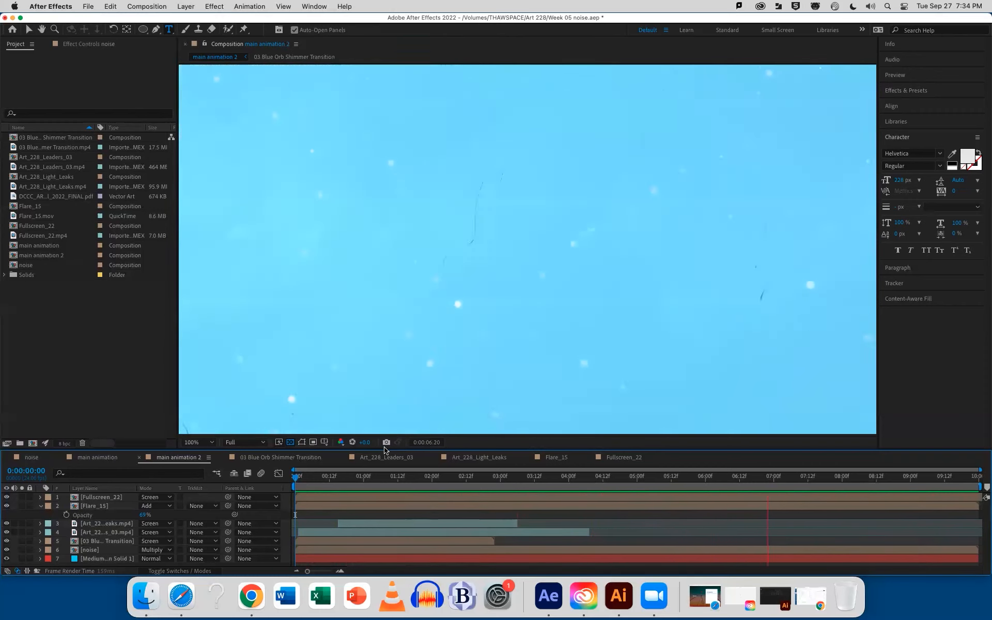
key("space")
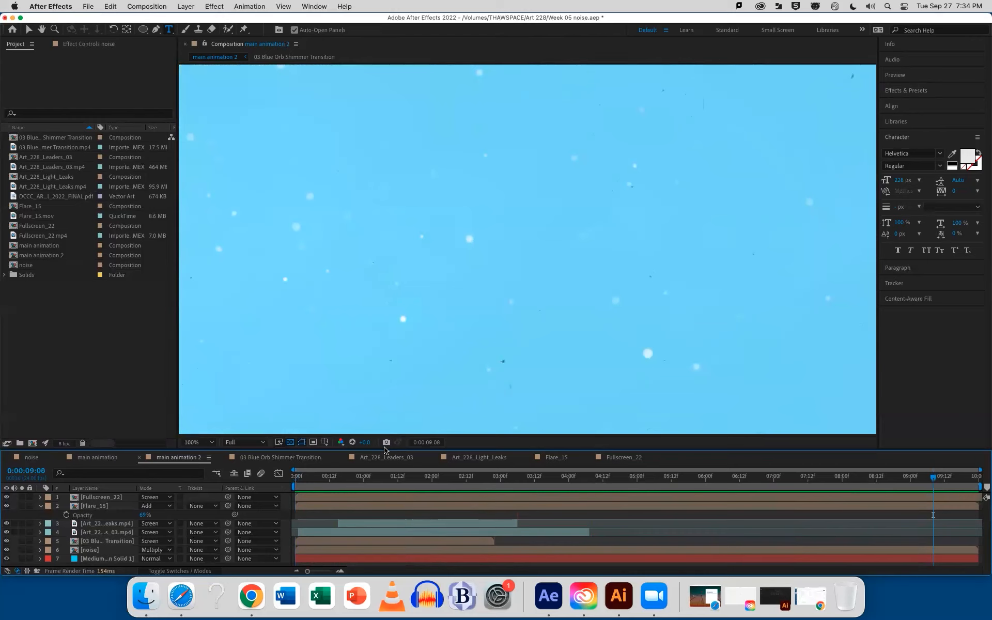
Save the project, switch to Chrome and download Ink_8.mp4 from the ink videos folder of the course files
key("super+s")
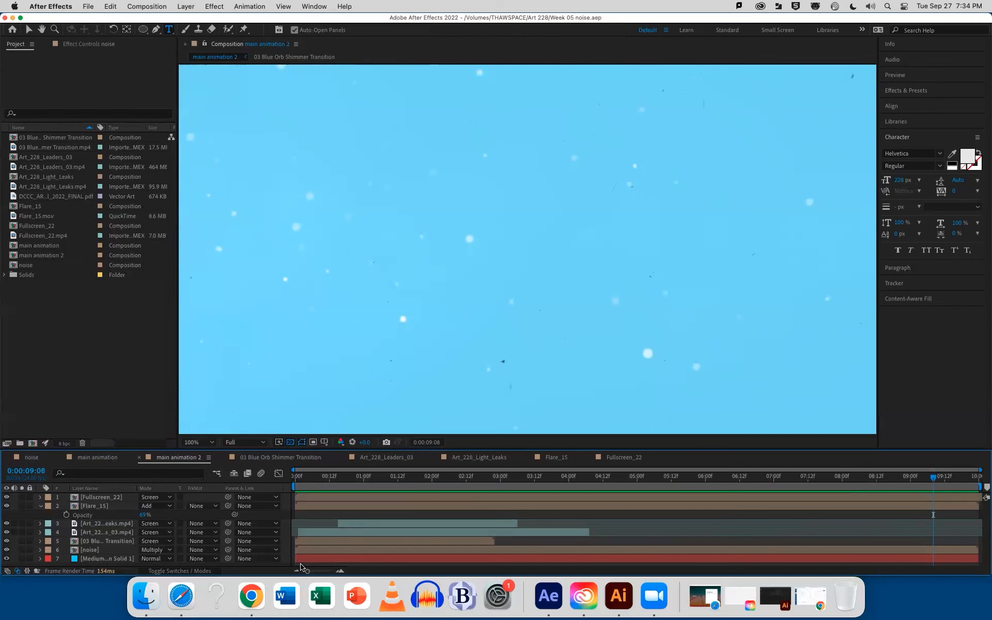
left_click(251, 595)
left_click(491, 233)
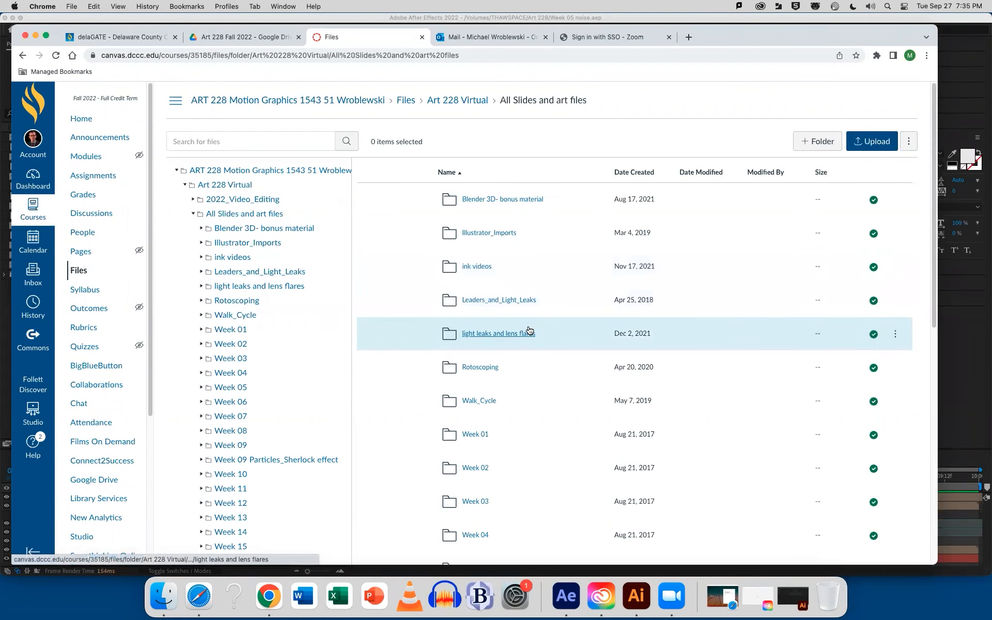
left_click(477, 267)
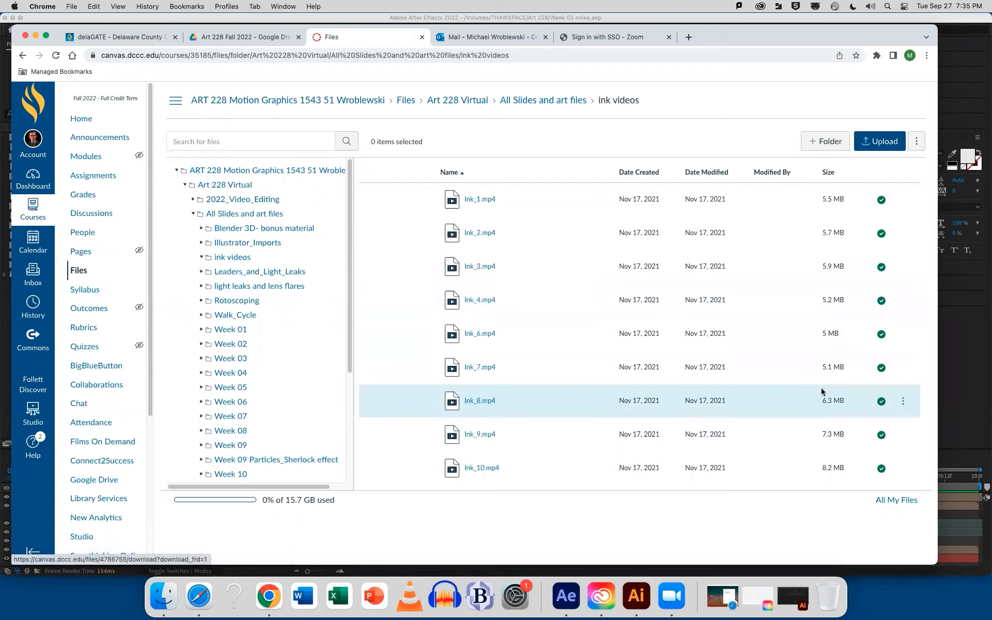
left_click(903, 402)
left_click(859, 432)
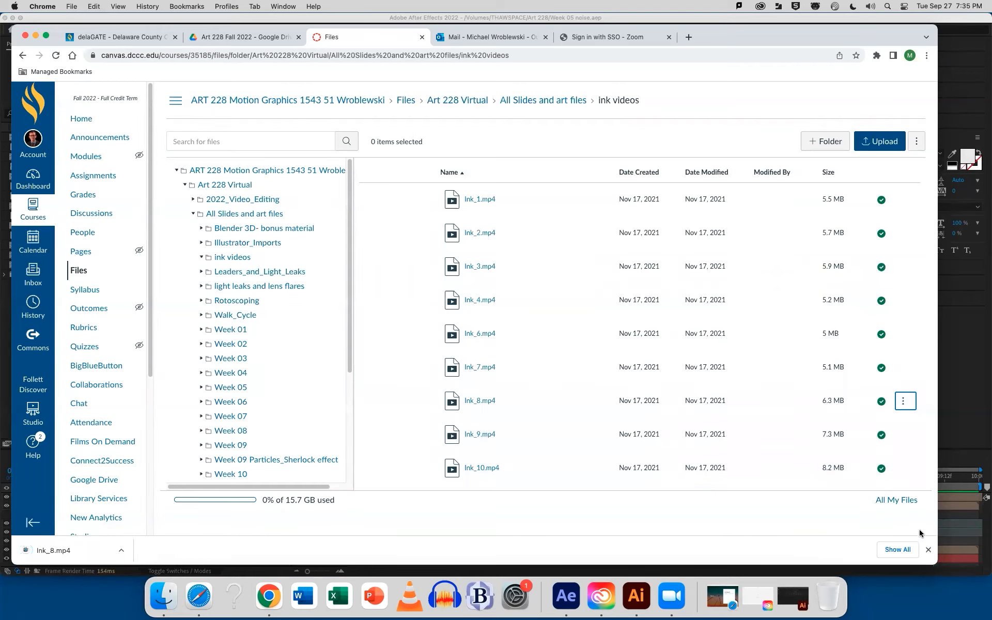
left_click(928, 549)
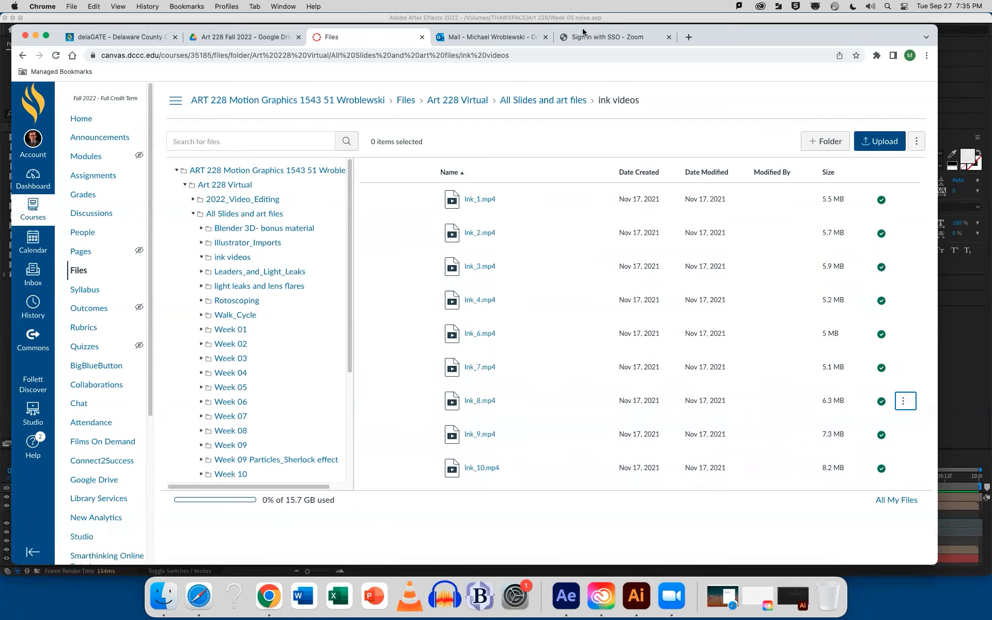
left_click(36, 36)
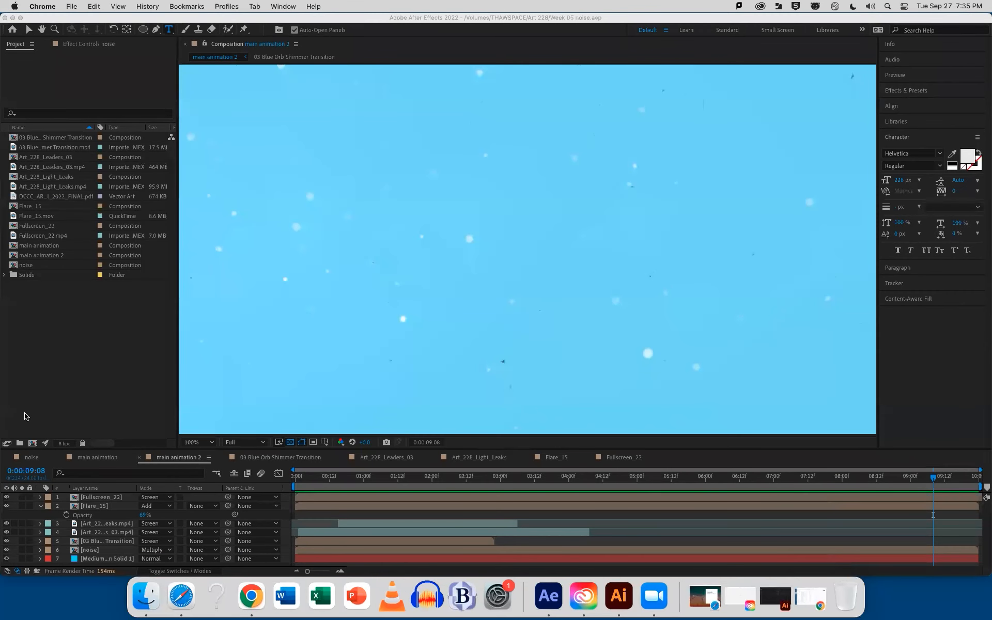
Hide every layer above noise in main animation 2 and move the playhead to 0:00:02:09
left_click(7, 499)
left_click_drag(7, 541, 6, 497)
left_click(6, 550)
left_click_drag(313, 480, 458, 474)
Import Ink_8.mp4 from the Downloads folder as footage
left_click(63, 391)
double_click(61, 388)
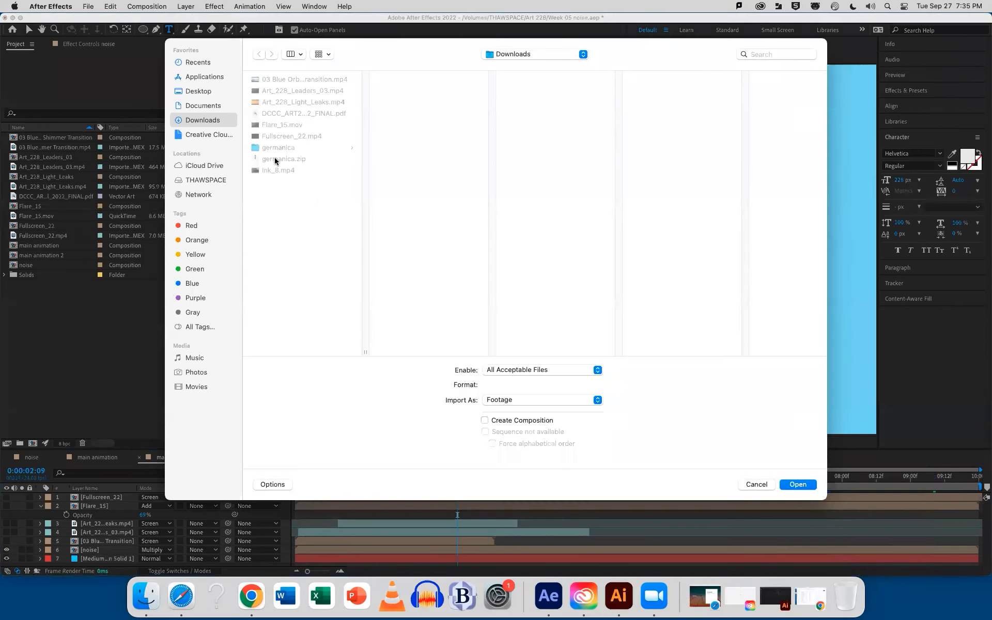
left_click(269, 171)
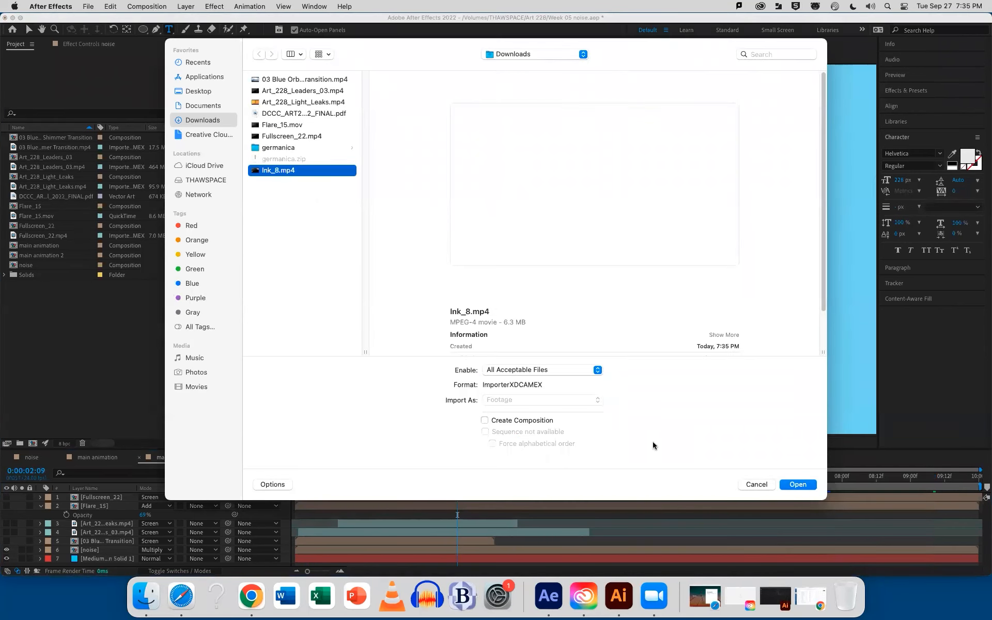
left_click(782, 485)
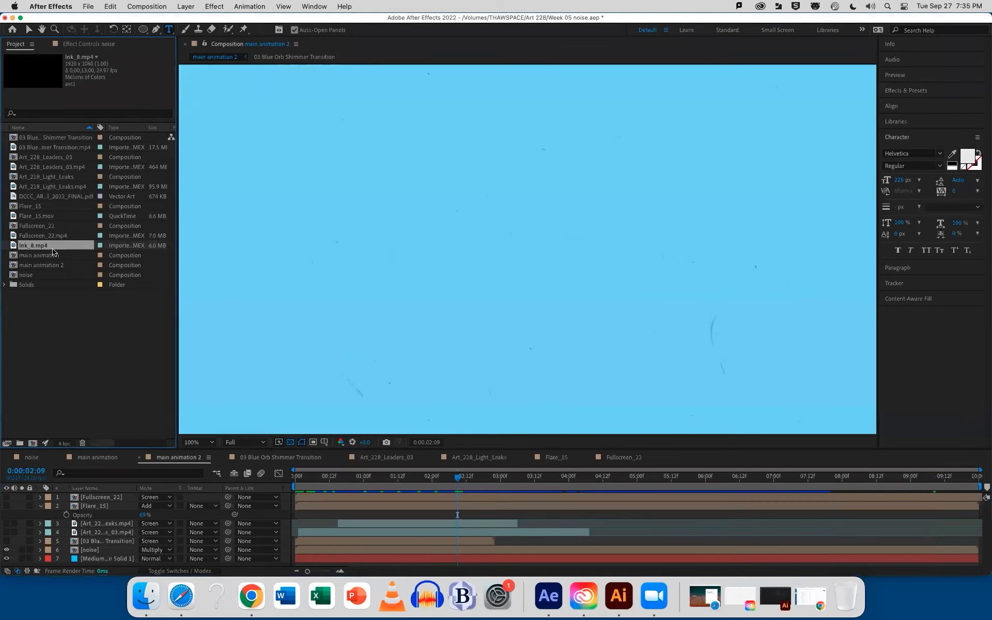
Add Ink_8.mp4 to main animation 2 above the noise layer, fit the composition view, and preview it to 0:00:01:00
left_click_drag(32, 248, 126, 542)
left_click_drag(343, 476, 299, 478)
left_click(198, 443)
left_click(195, 259)
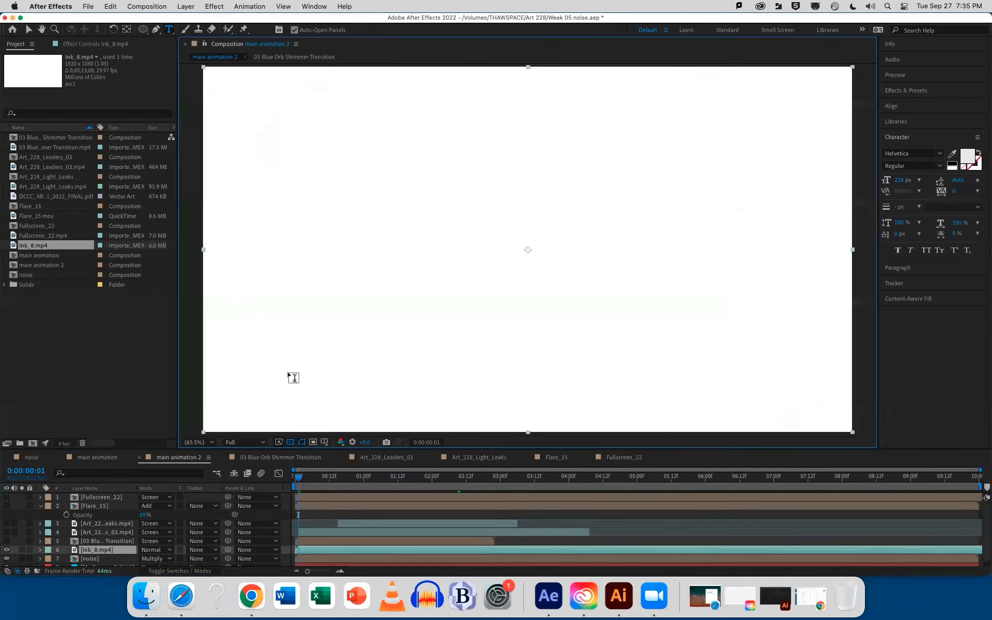
left_click_drag(299, 476, 363, 475)
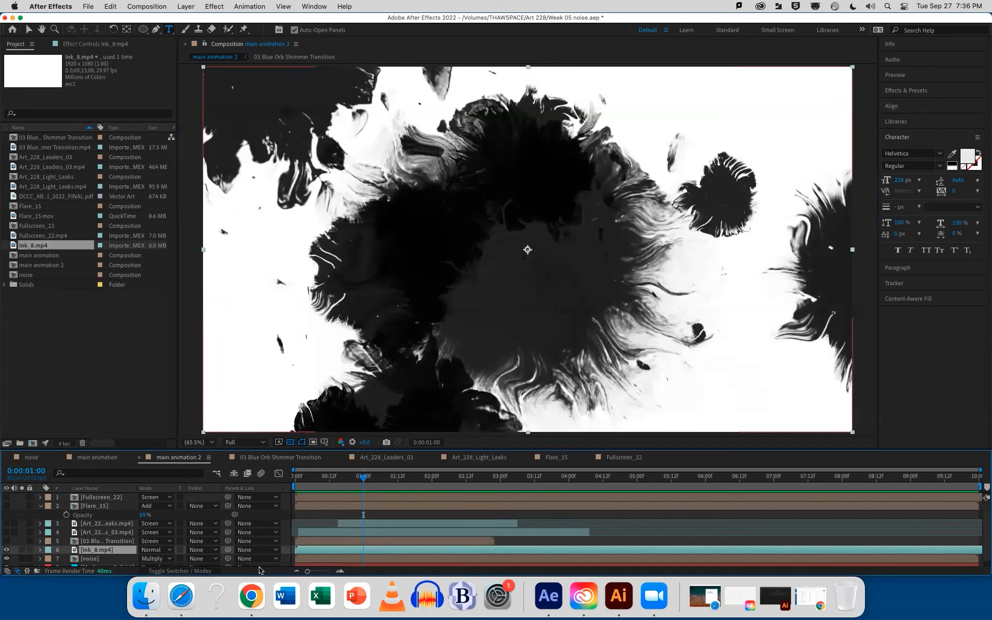
Move the Ink_8.mp4 layer below the noise layer, directly above the cyan solid
left_click(200, 551)
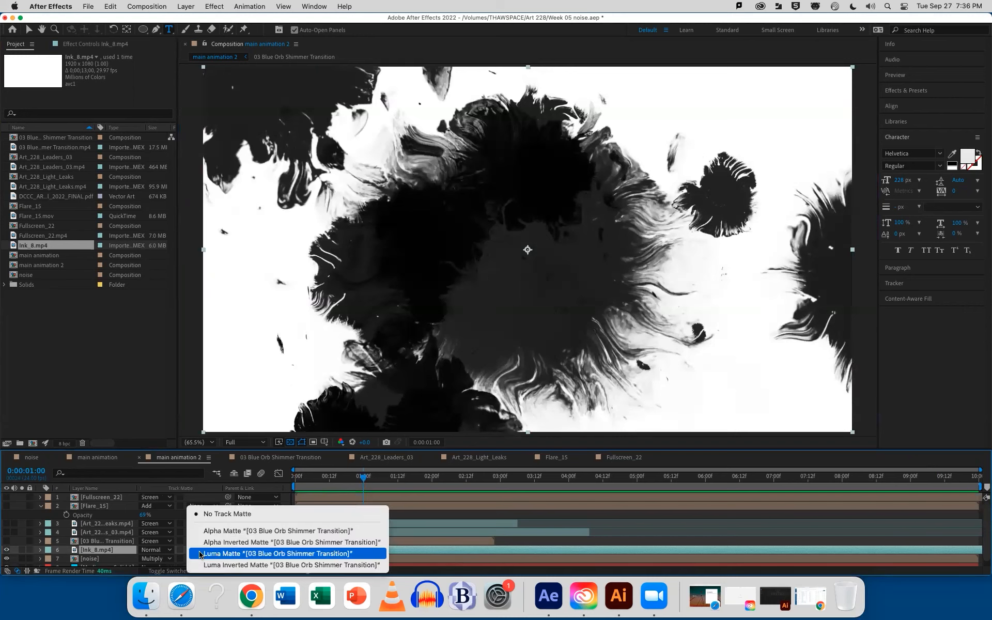
left_click(109, 552)
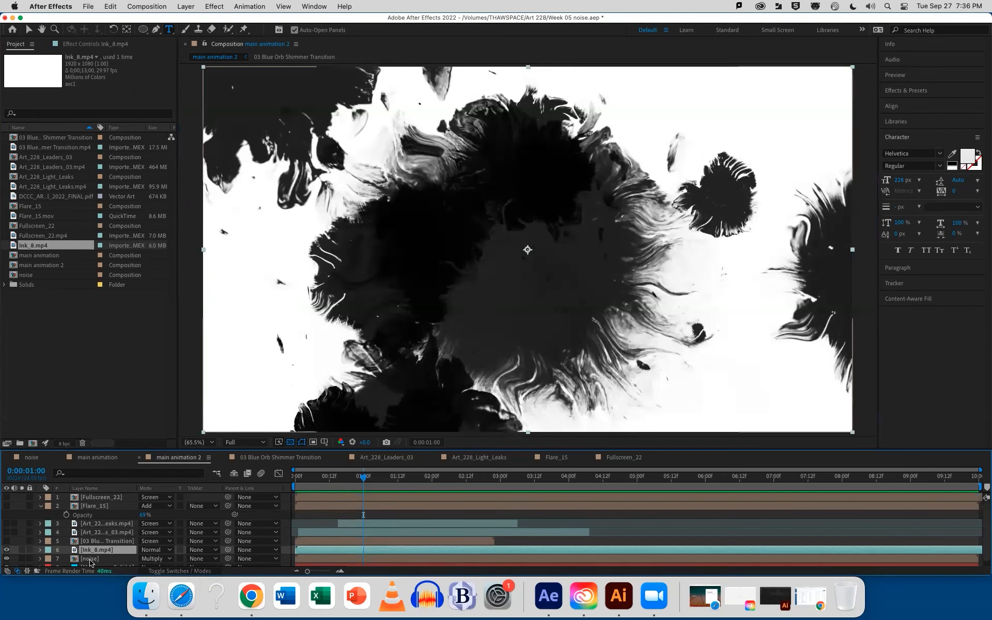
left_click(92, 559)
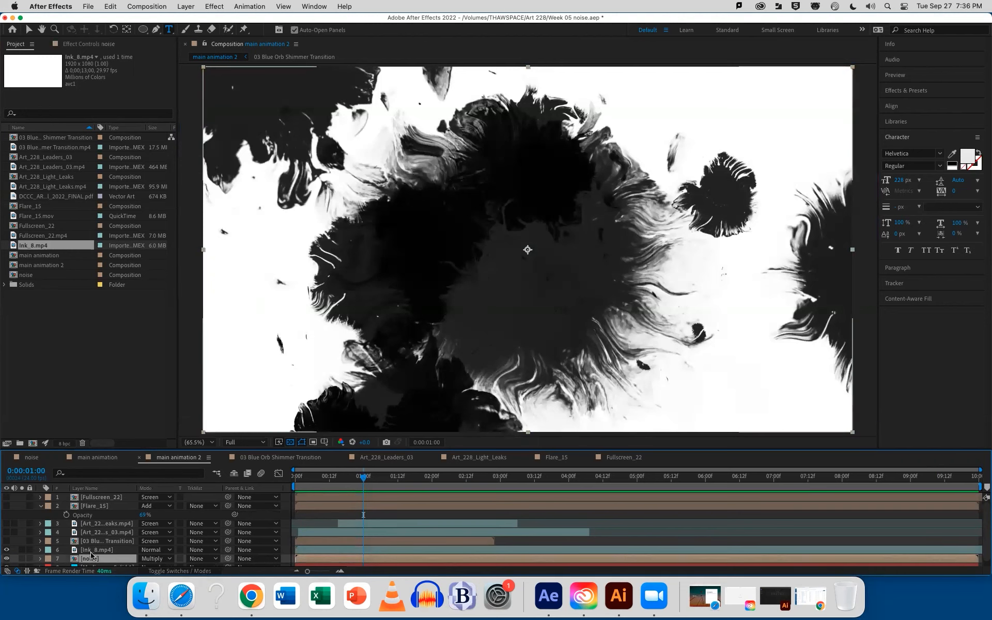
left_click_drag(90, 550, 91, 558)
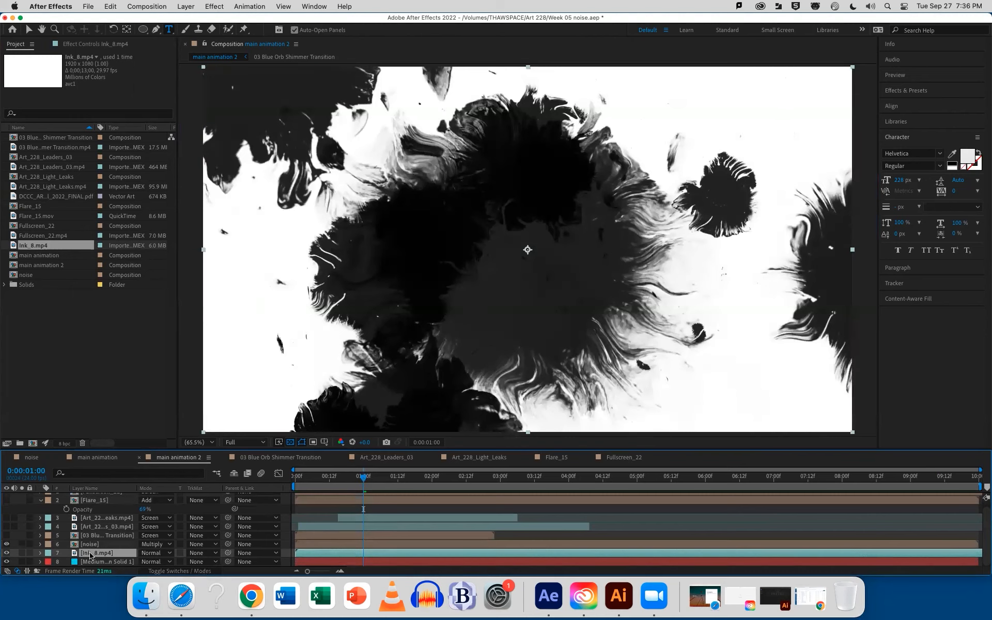
Try the noise layer as a Luma Matte for the Ink_8.mp4 layer, and set it back to No Track Matte
left_click(199, 553)
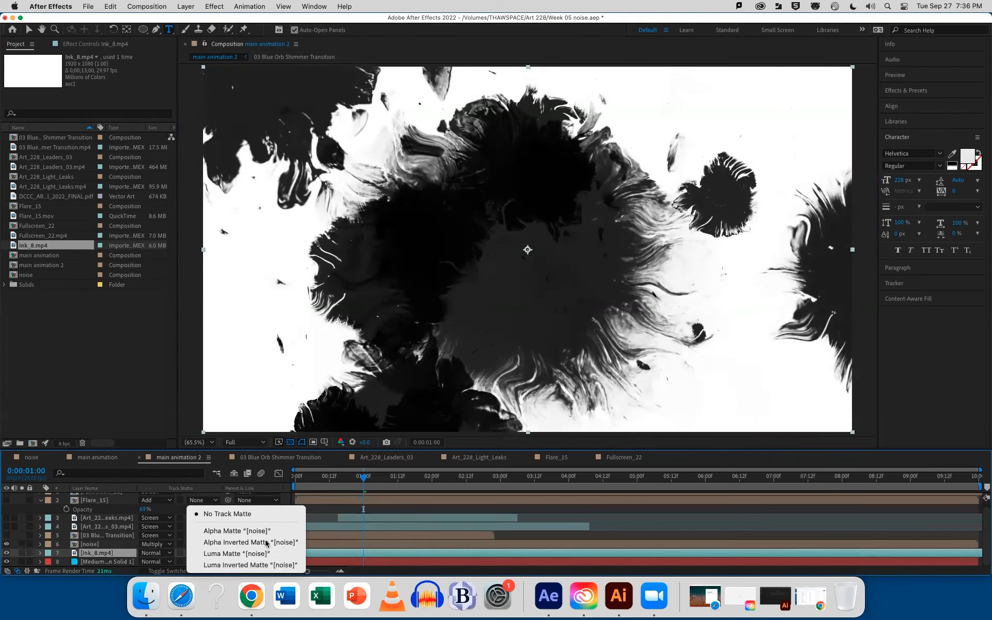
left_click(243, 560)
left_click_drag(340, 481, 291, 482)
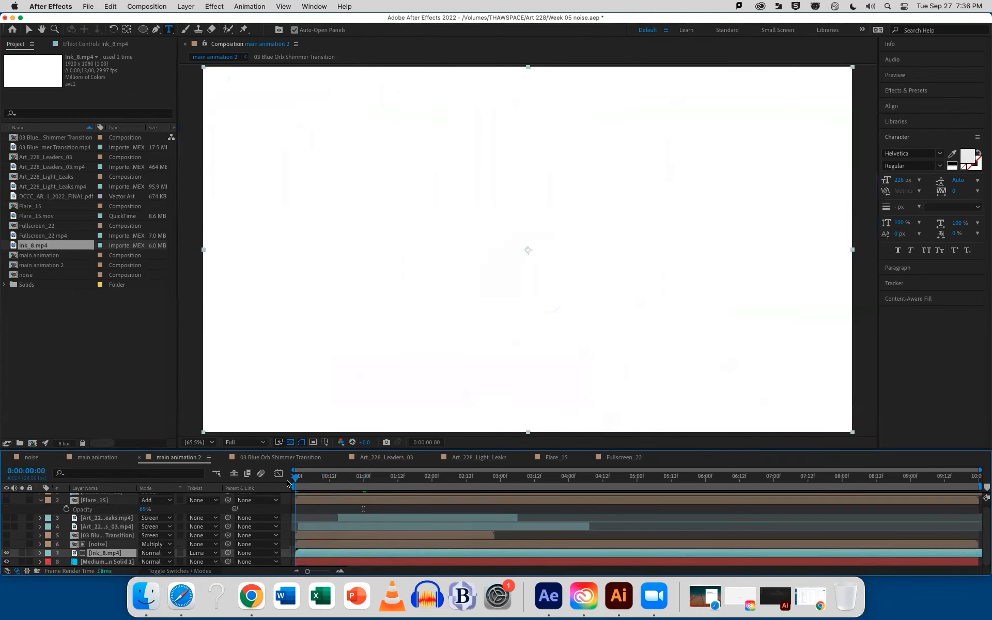
left_click(197, 552)
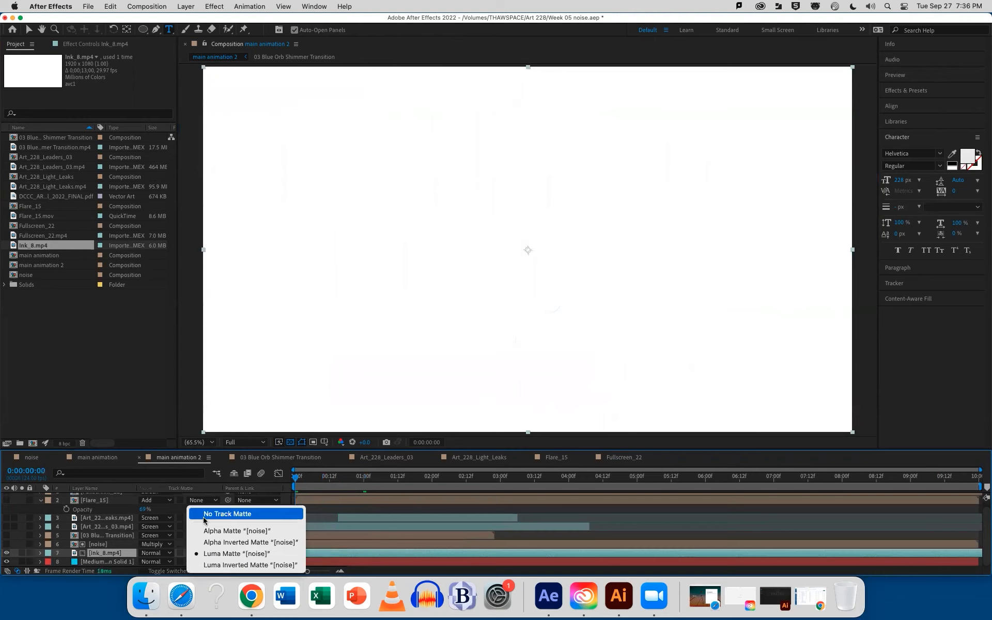
left_click(222, 514)
Set the cyan solid's track matte to Luma Matte using Ink_8.mp4 and preview the ink reveal to 0:00:00:19
left_click(115, 561)
left_click(198, 570)
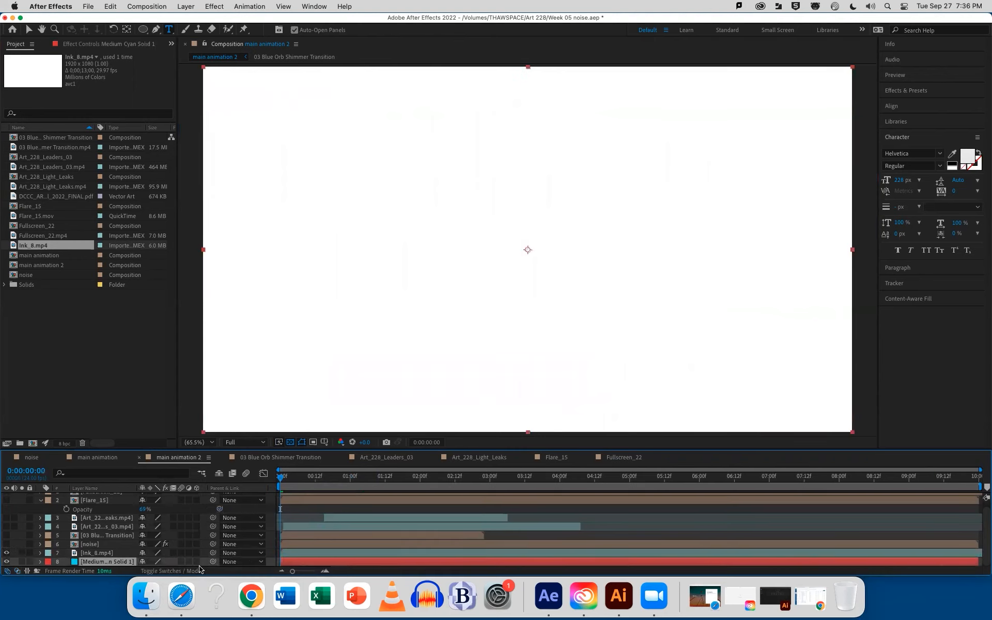
left_click(186, 570)
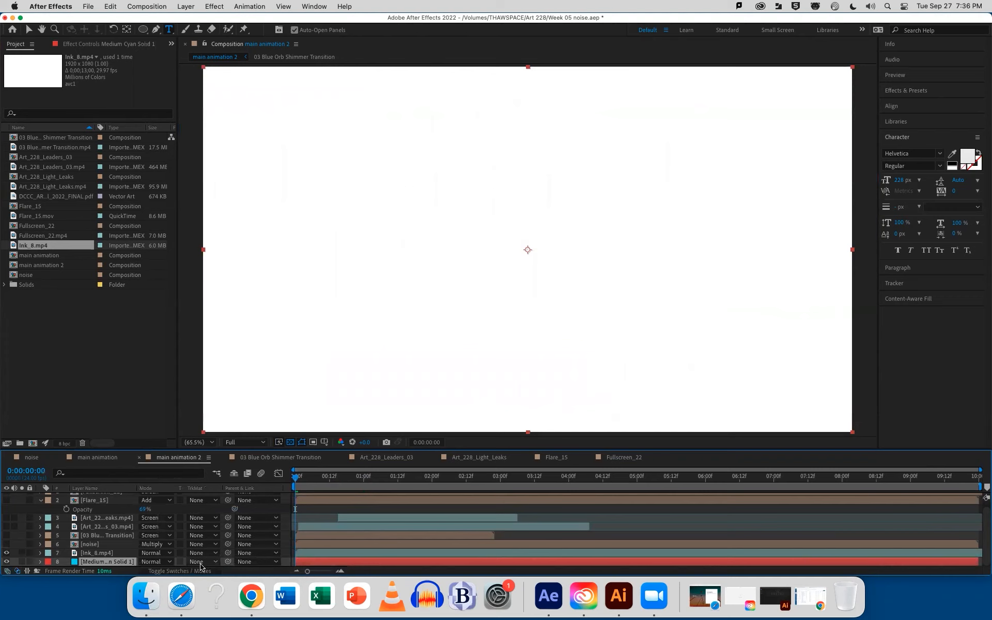
left_click(202, 562)
left_click(205, 554)
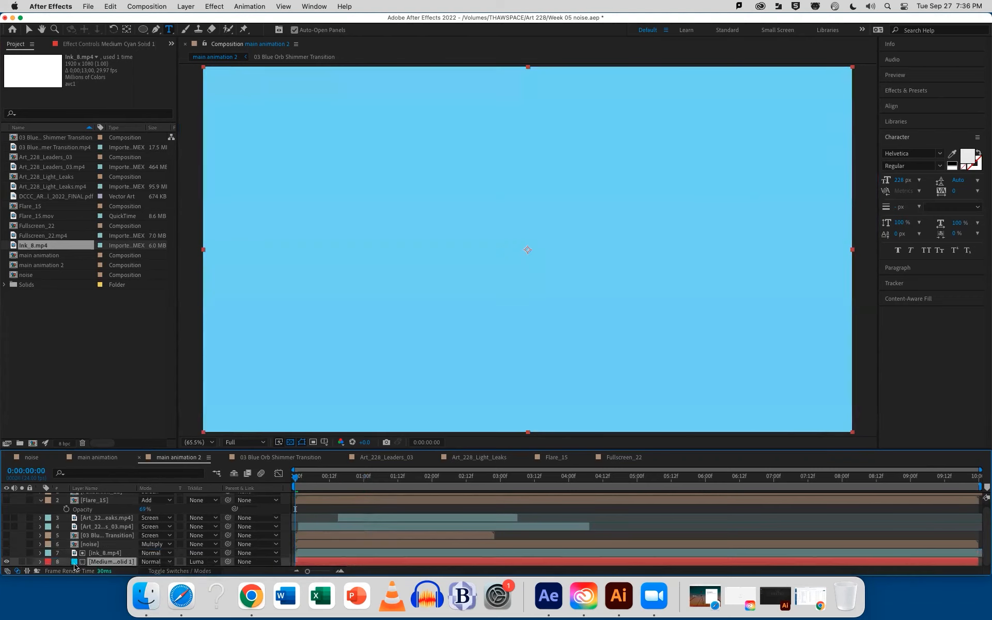
left_click_drag(296, 479, 350, 481)
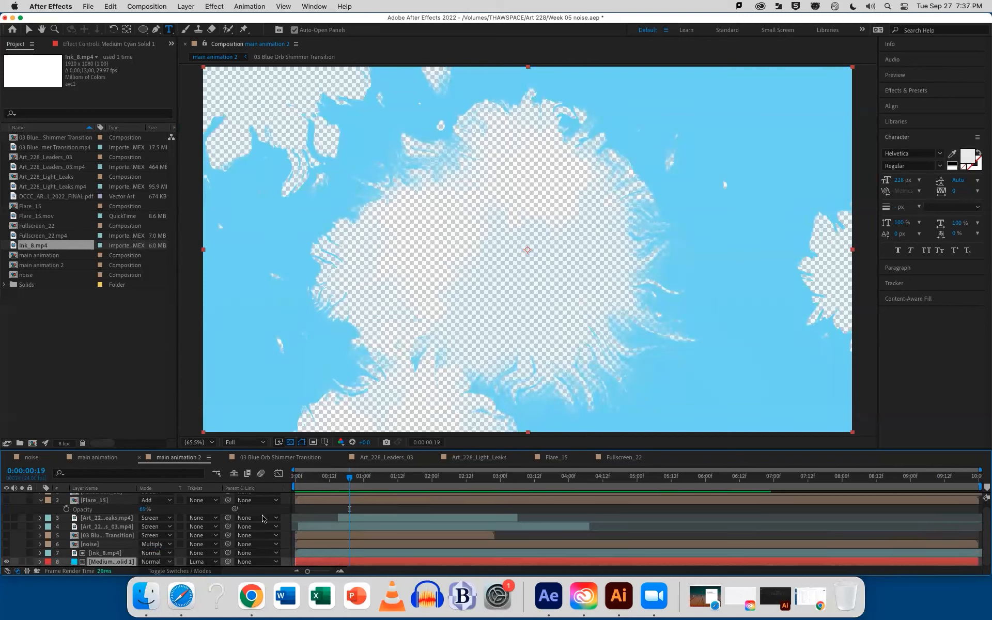
Set the cyan solid to No Track Matte and make the Ink_8.mp4 layer visible again
left_click(201, 562)
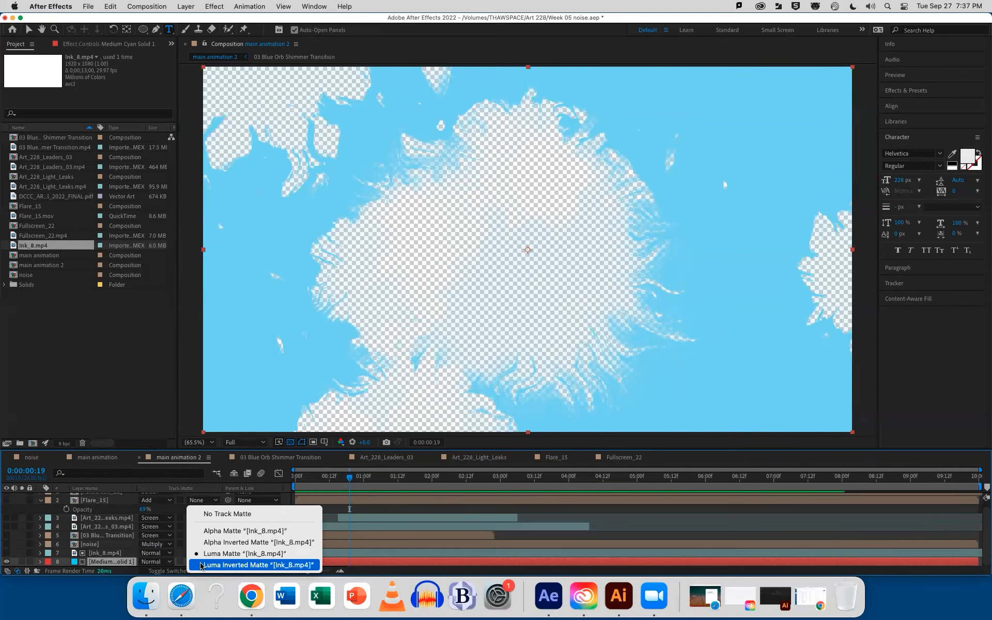
left_click(247, 515)
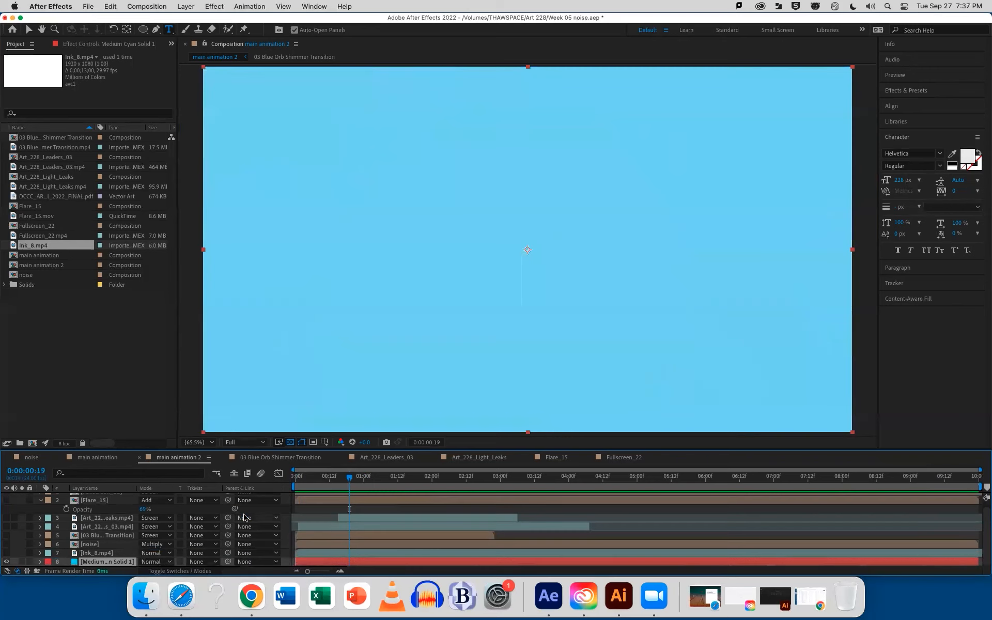
left_click(7, 553)
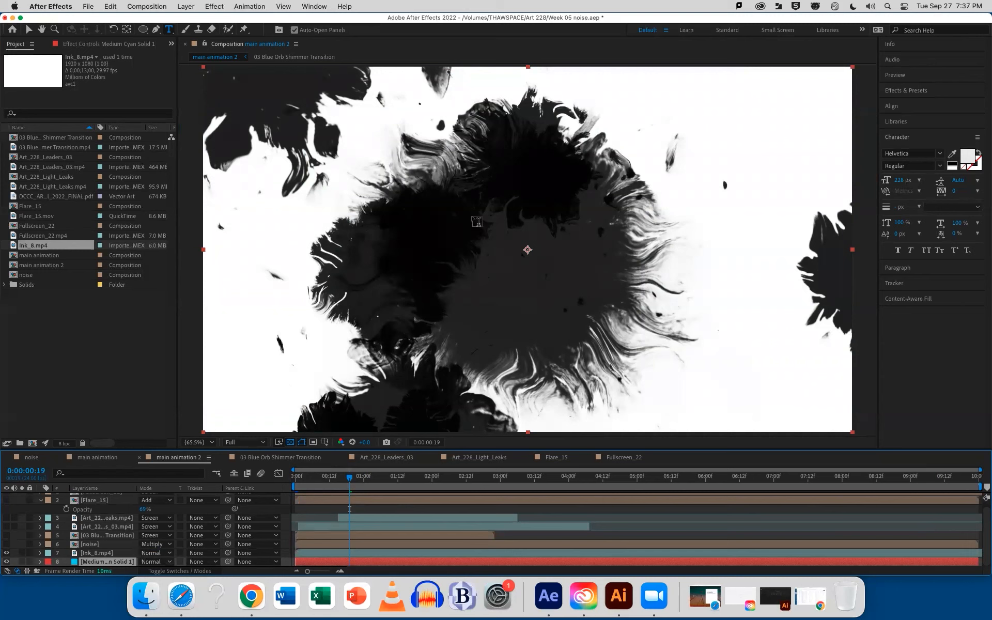
Set the cyan solid's track matte to Luma Inverted Matte using Ink_8.mp4, and scrub the reveal back to the start
left_click(28, 31)
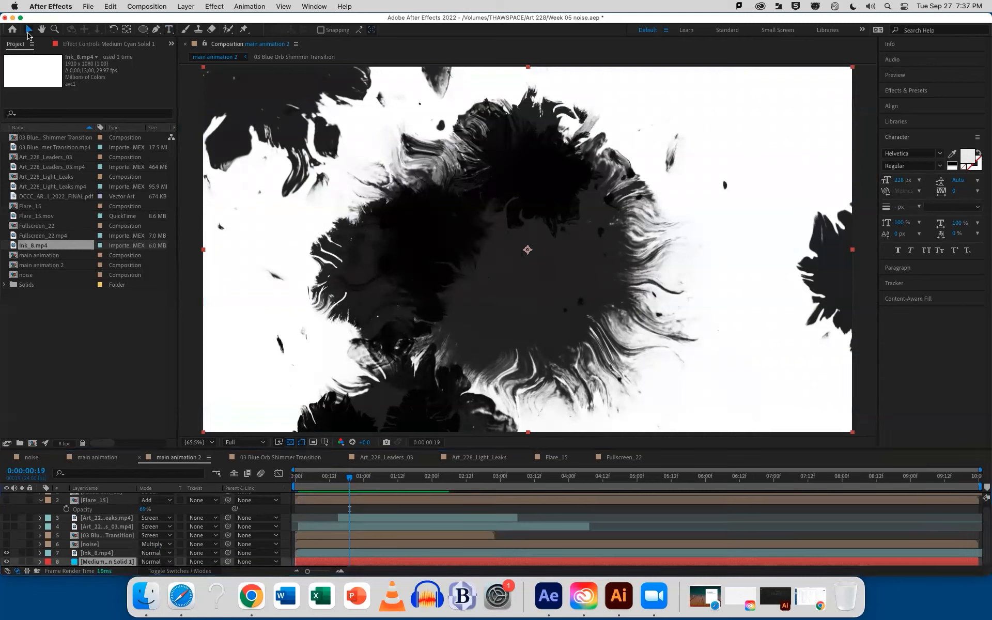
left_click(110, 553)
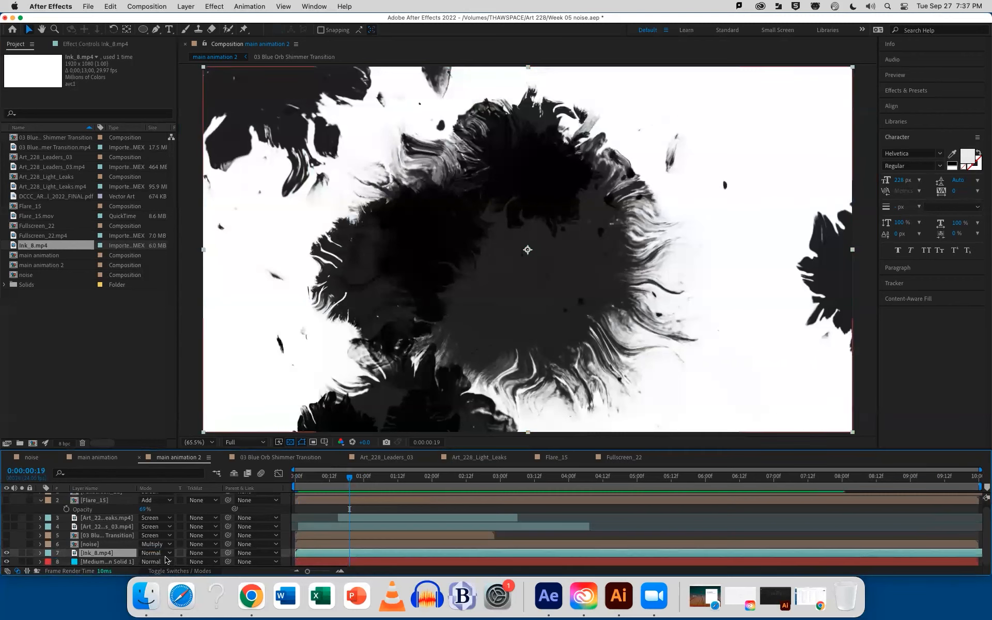
left_click(202, 562)
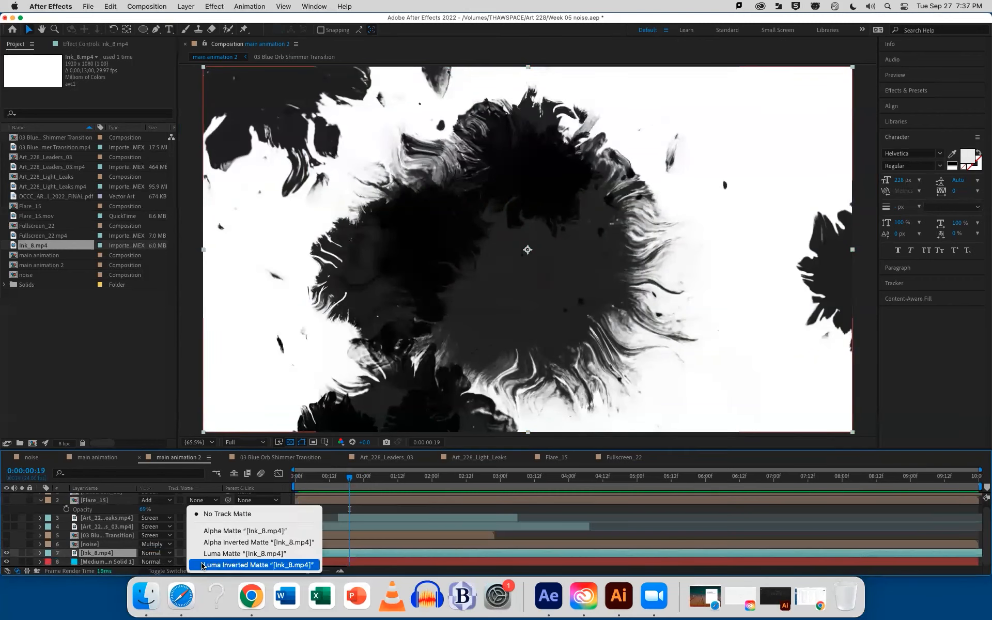
left_click(201, 565)
mouse_move(349, 481)
left_mouse_down()
mouse_move(280, 486)
mouse_move(338, 484)
left_mouse_up()
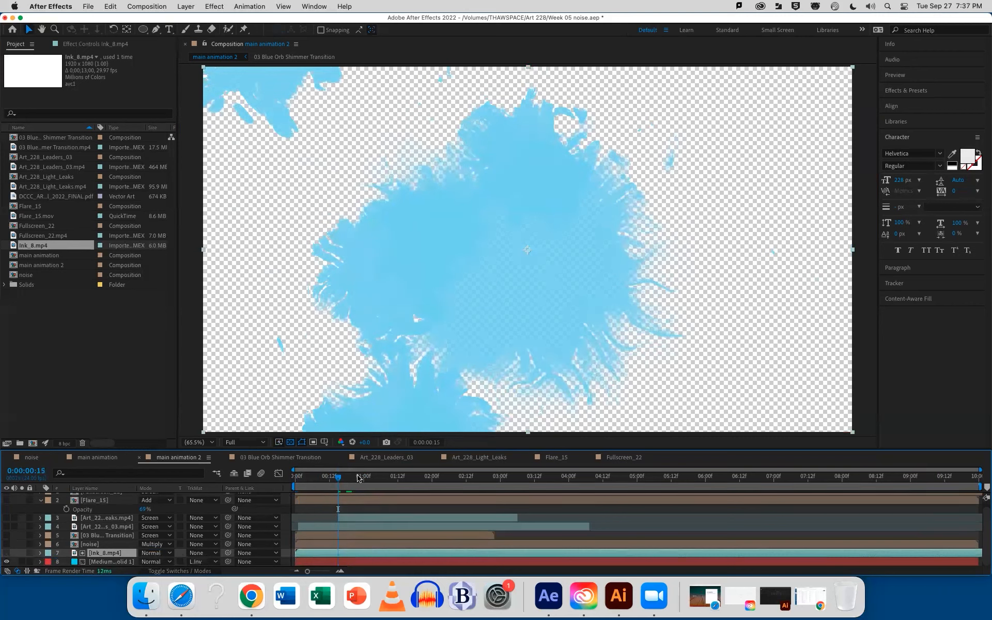
mouse_move(338, 482)
left_mouse_down()
mouse_move(828, 484)
mouse_move(405, 484)
mouse_move(292, 488)
mouse_move(271, 505)
left_mouse_up()
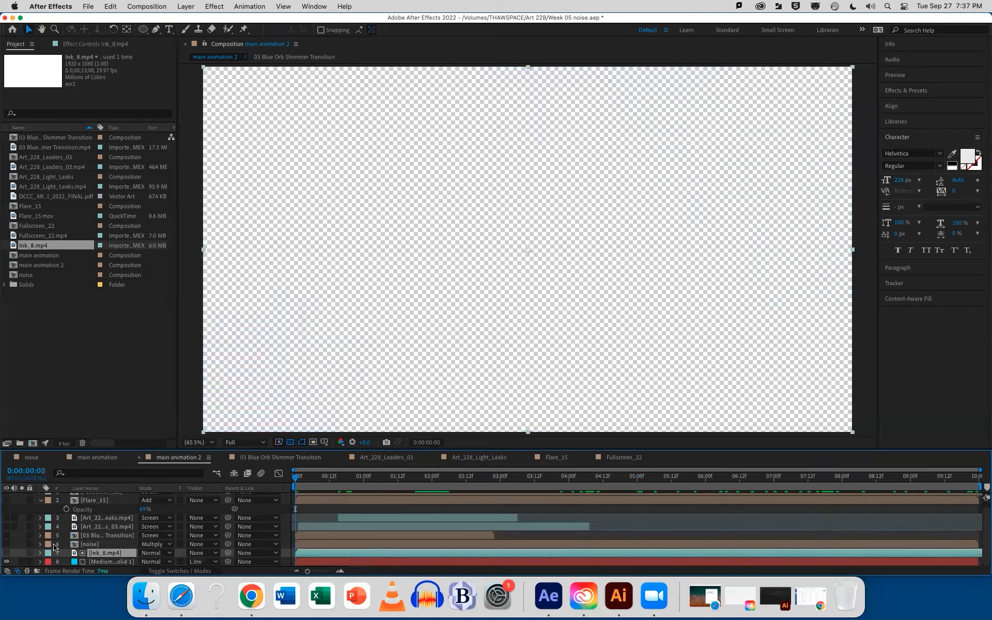
Make the noise layer visible over the matted cyan solid and preview the composition to 0:00:04:18
left_click(111, 561)
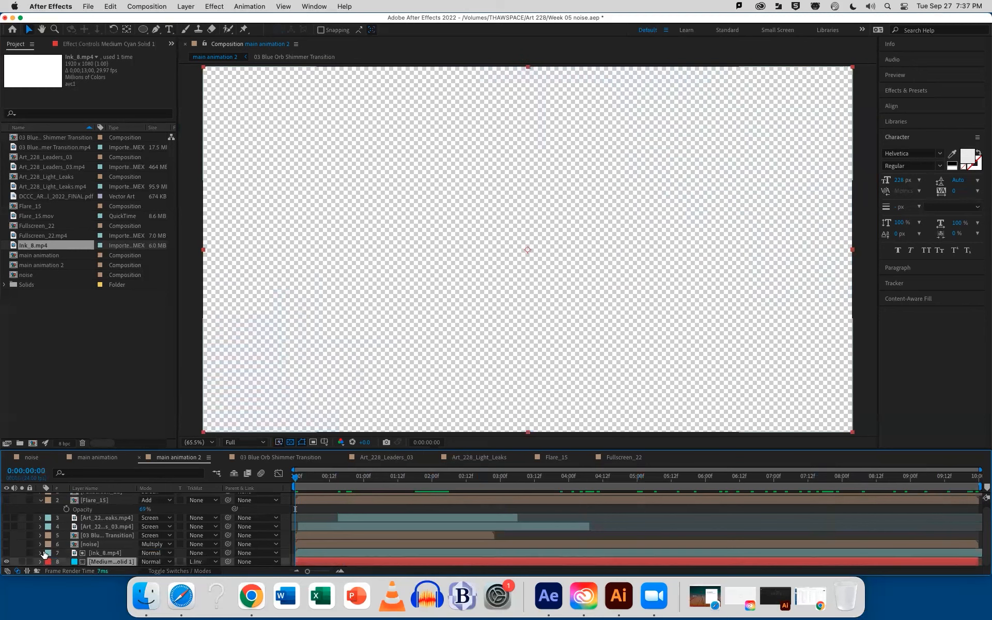
left_click(6, 544)
mouse_move(297, 477)
left_mouse_down()
mouse_move(580, 490)
mouse_move(620, 479)
left_mouse_up()
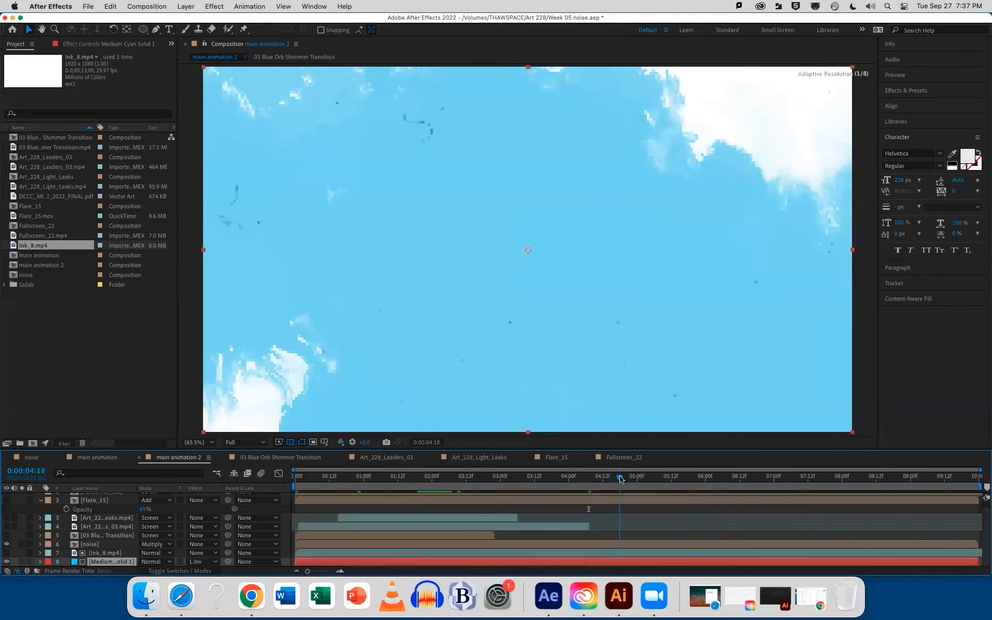
Time-stretch the Ink_8.mp4 layer with a Stretch Factor of 50
left_click(511, 553)
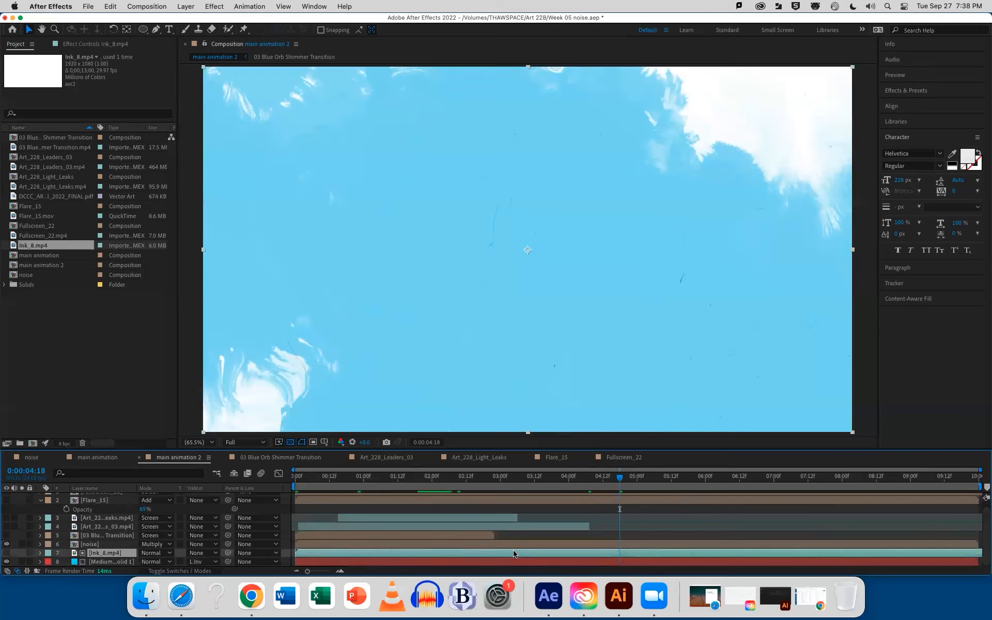
right_click(518, 556)
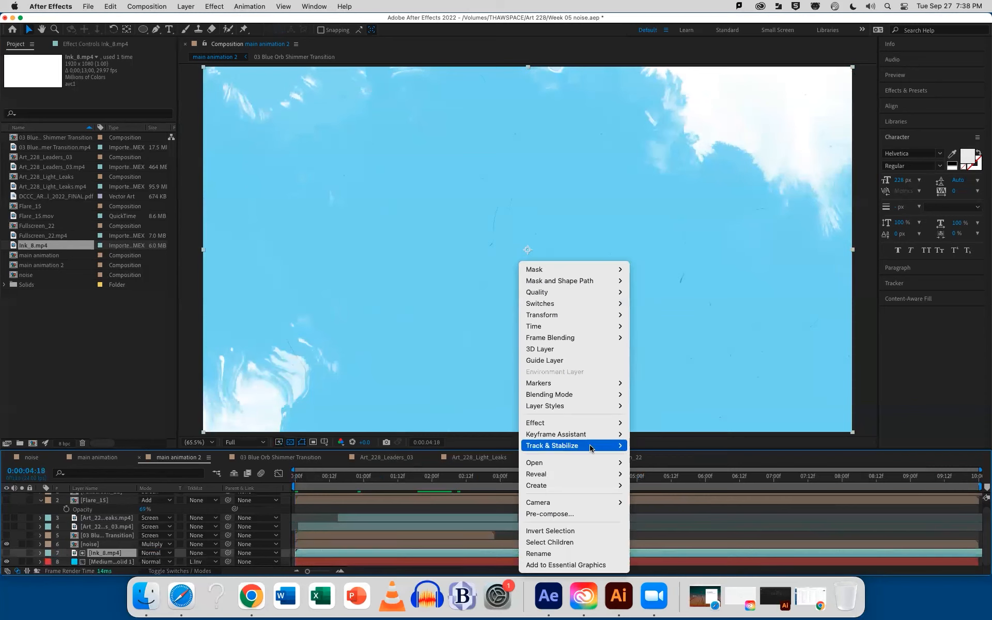
mouse_move(535, 331)
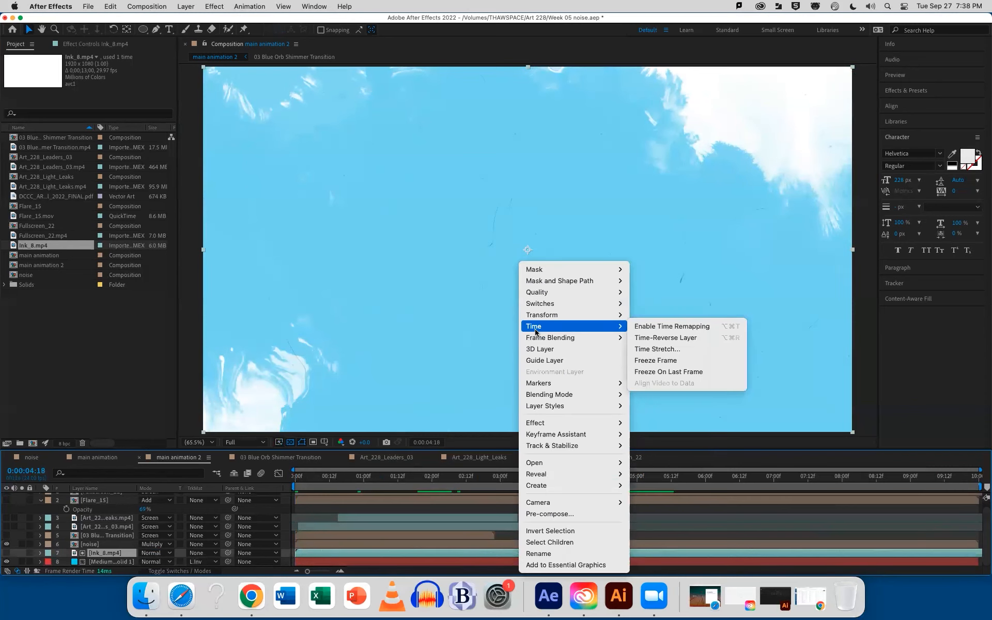
left_click(643, 349)
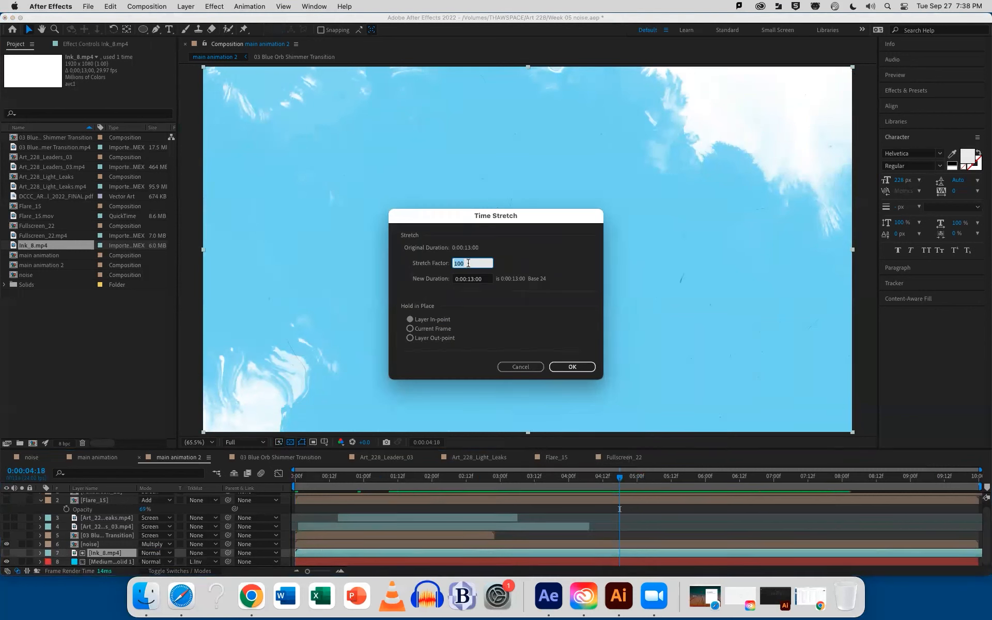
type("200")
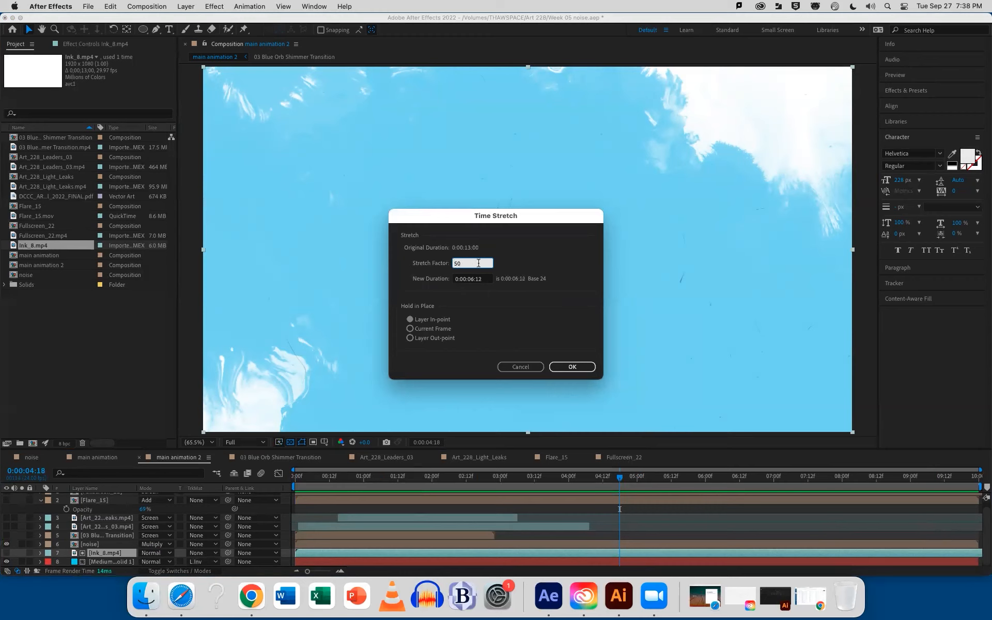
left_click(569, 367)
Preview the sped-up ink reveal from the start, scrub back to 0:00:02:10, and save the project
left_click(289, 475)
key("space")
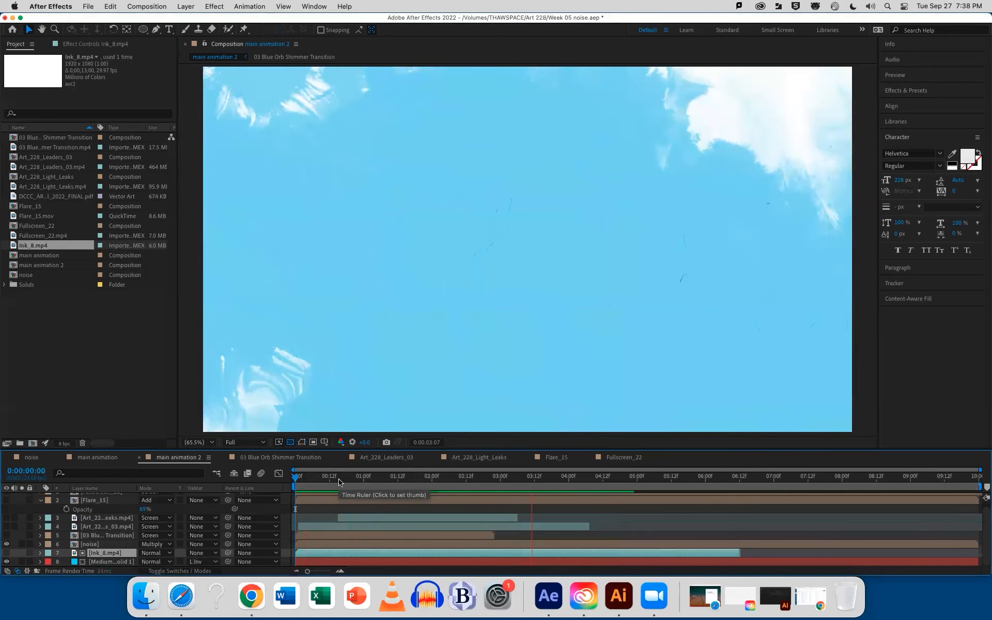
key("space")
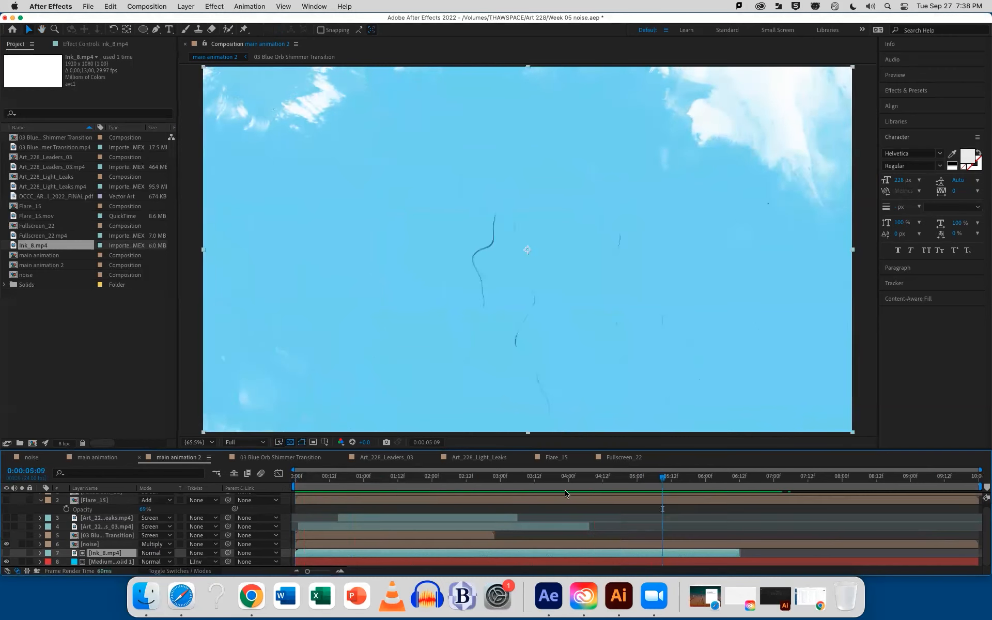
mouse_move(574, 485)
left_mouse_down()
mouse_move(336, 478)
mouse_move(465, 476)
left_mouse_up()
key("super+s")
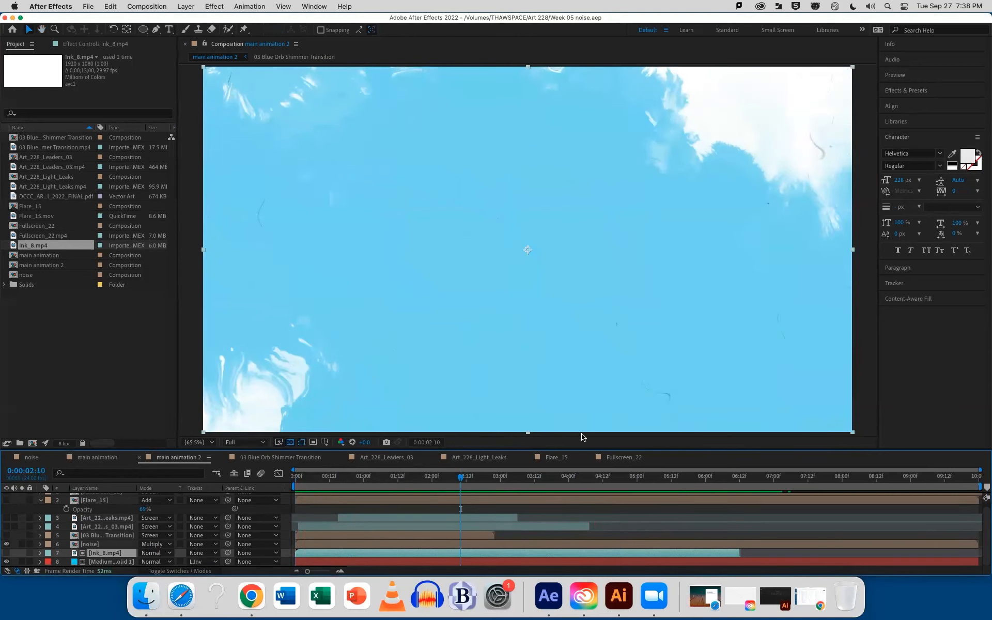
left_click(126, 454)
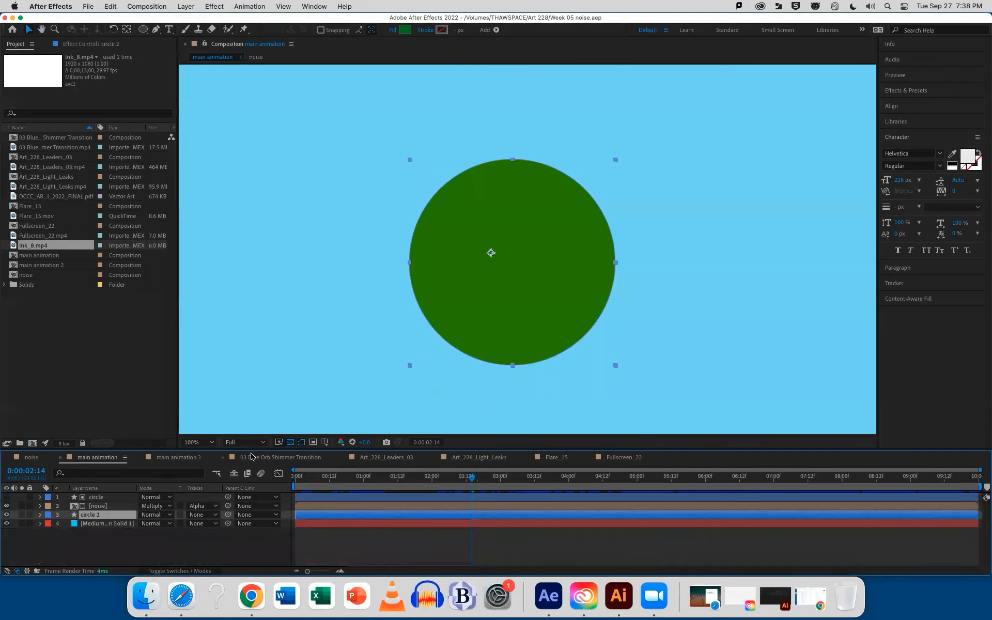
left_click(271, 458)
left_click(371, 458)
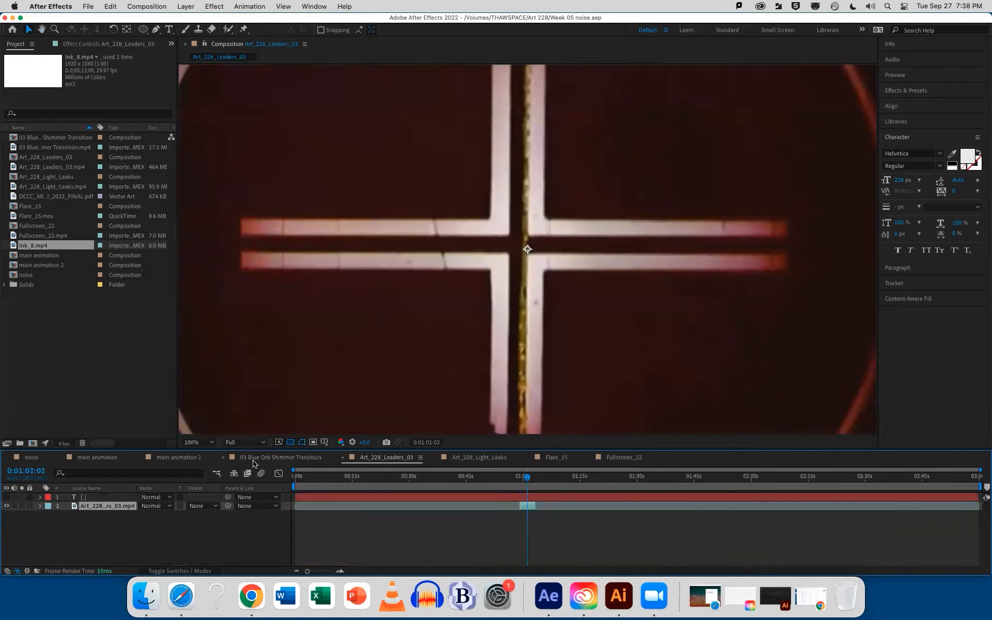
left_click(181, 458)
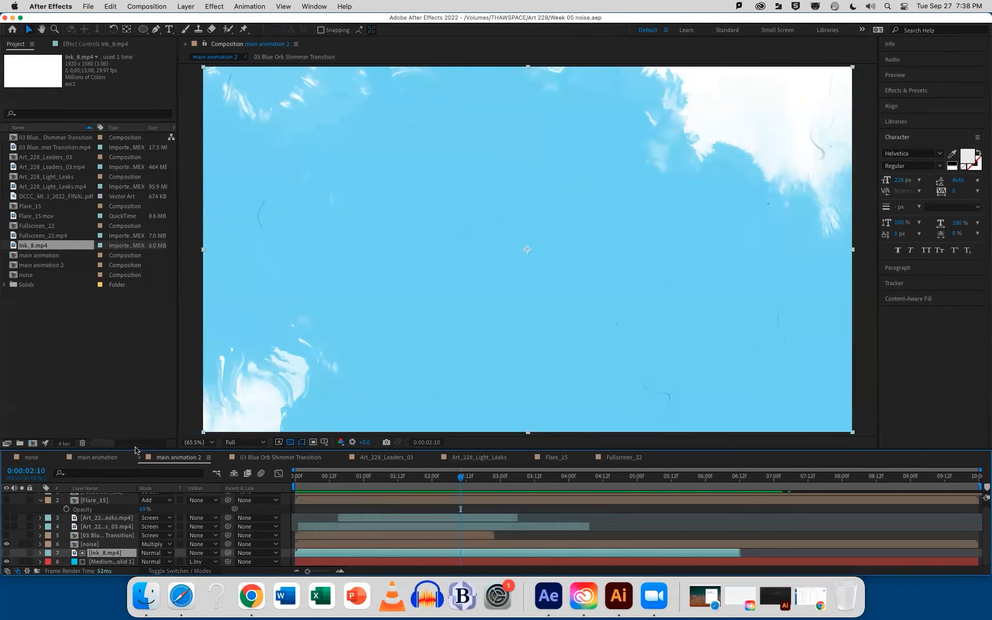
Enlarge the timeline area and add a new 1920 x 1080 px solid with color 000000 to main animation 2
left_click_drag(136, 448, 144, 397)
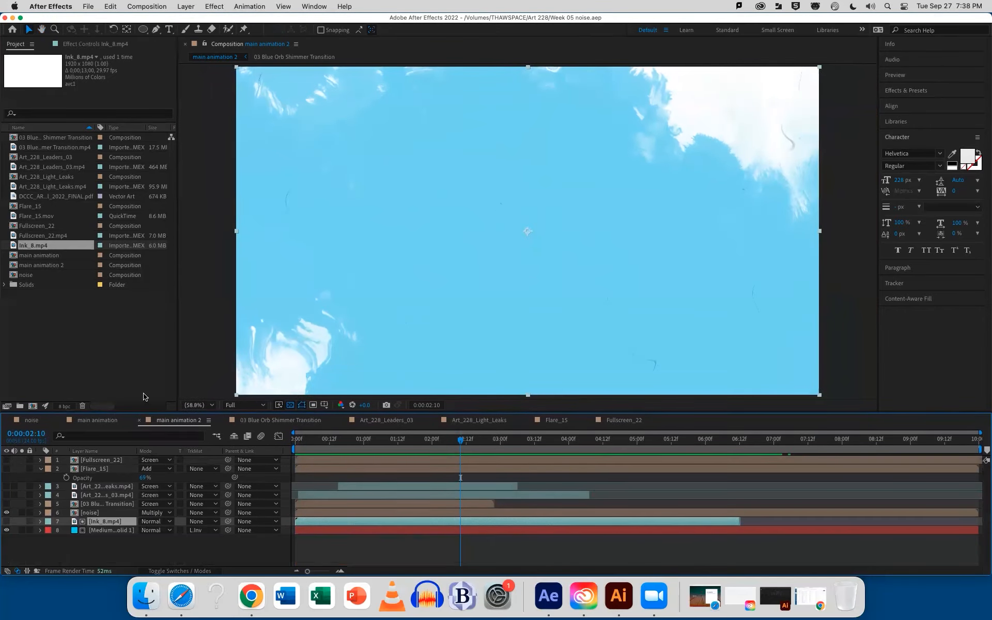
left_click(95, 347)
left_click(91, 445)
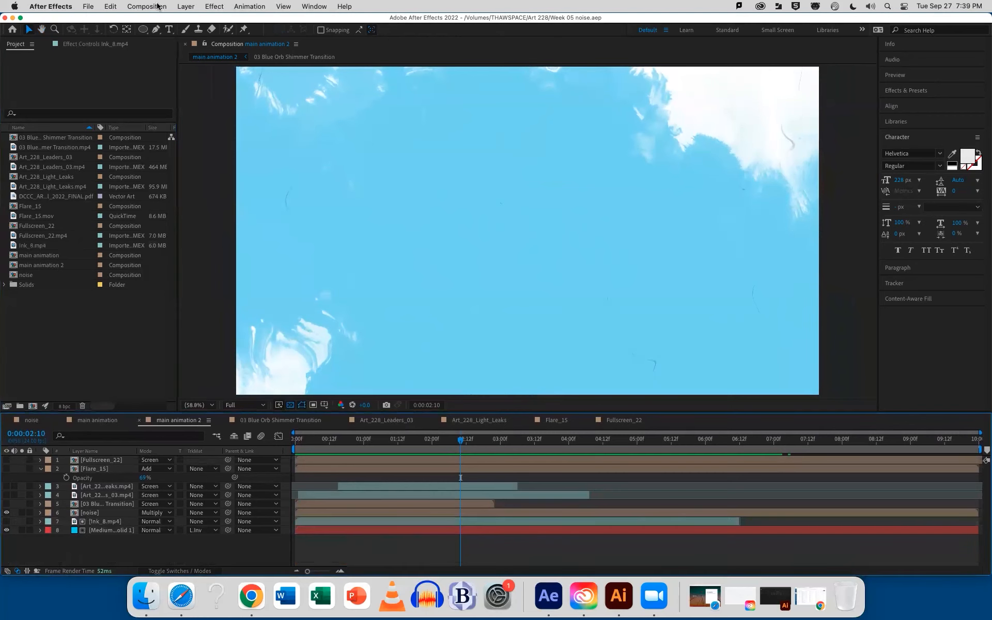
left_click(187, 6)
mouse_move(192, 21)
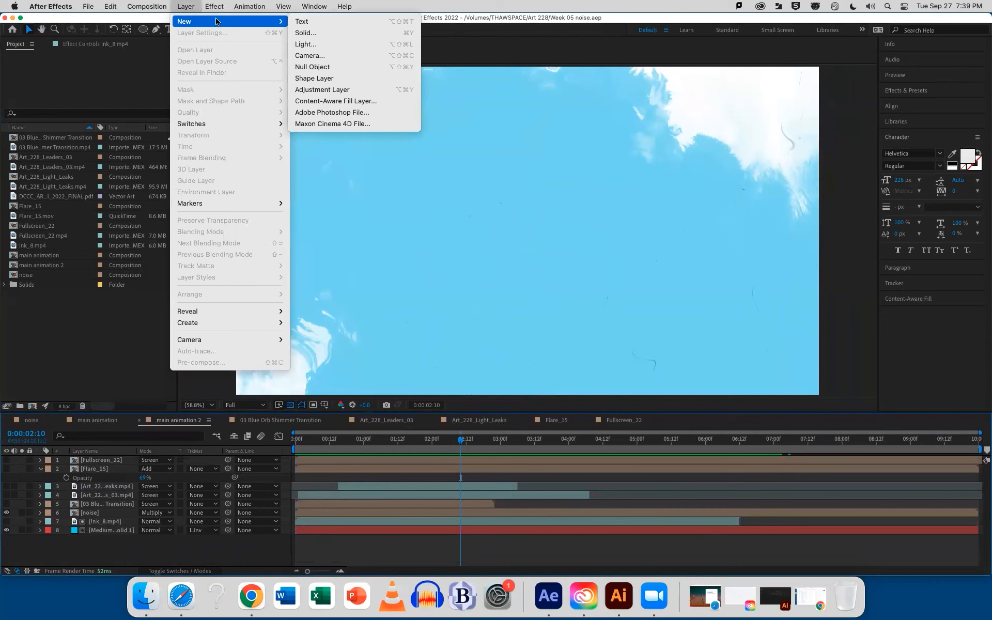
left_click(307, 34)
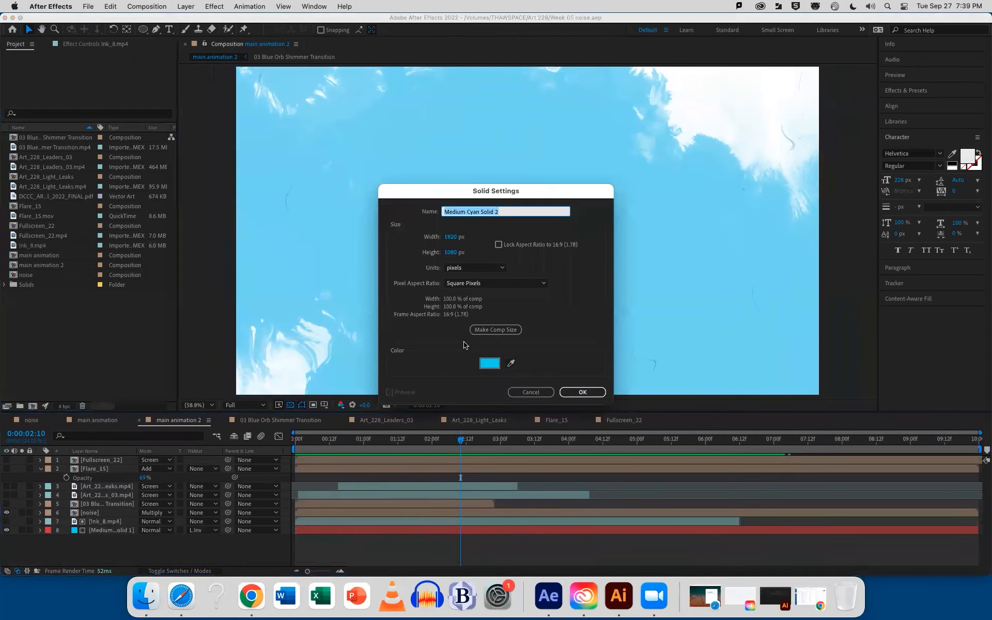
left_click(487, 363)
type("000000")
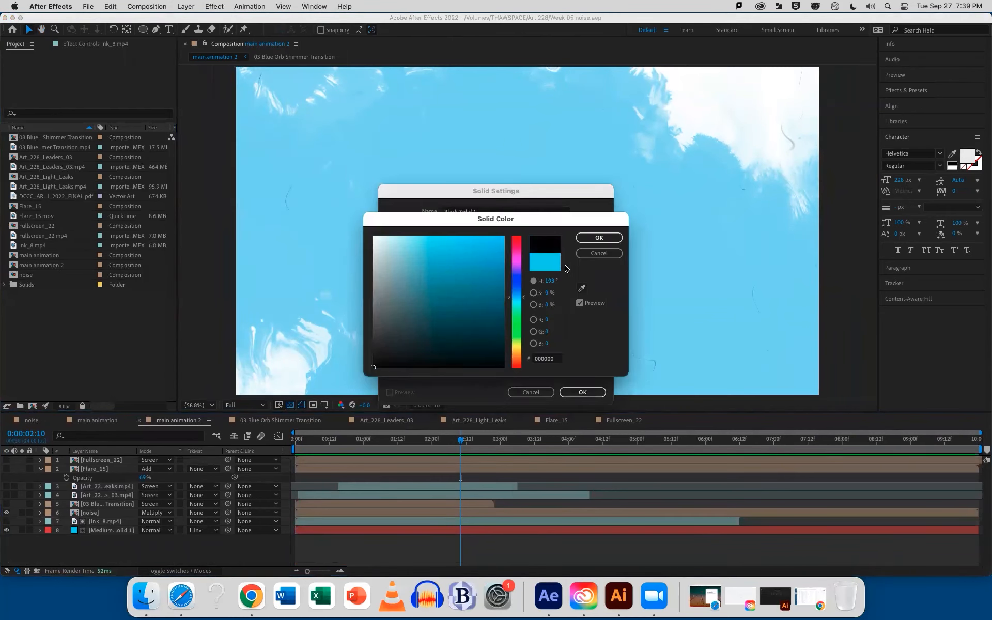
left_click(592, 237)
left_click(566, 392)
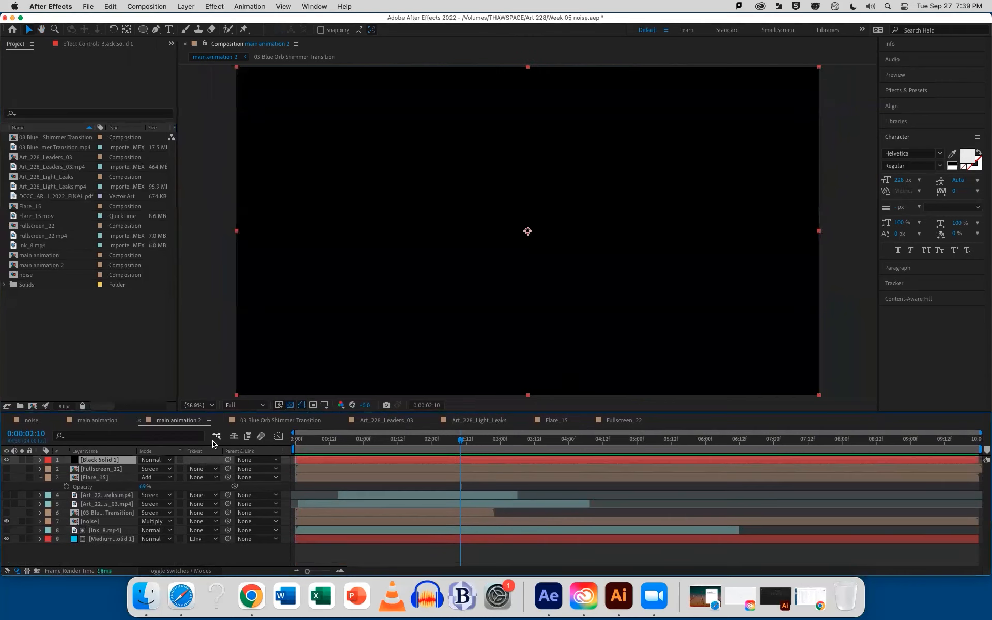
Find the CC Burn Film effect by searching for "film" and apply it to the black solid
left_click(914, 90)
left_click(914, 105)
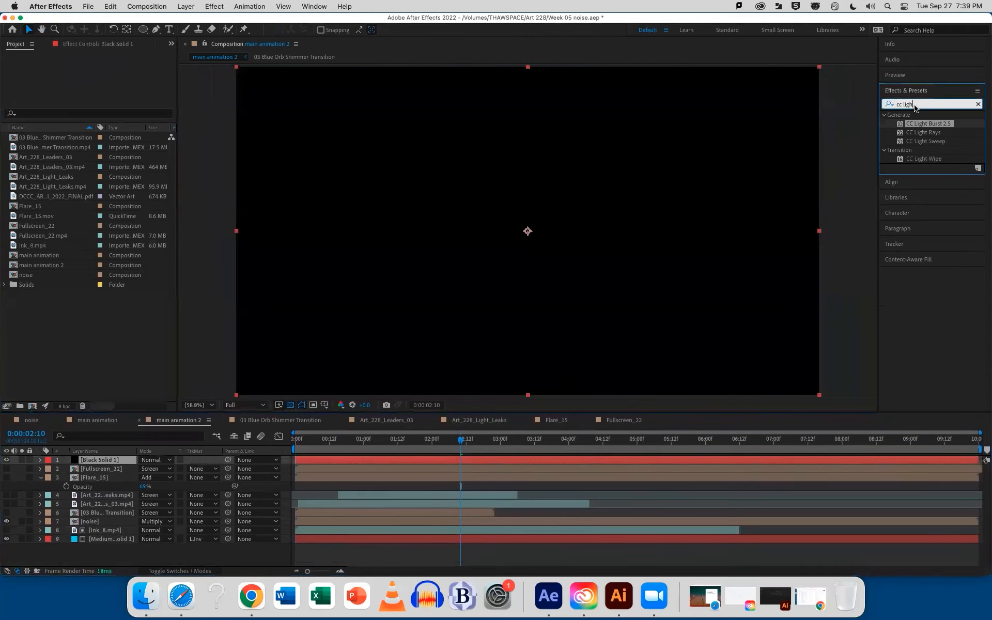
type("film")
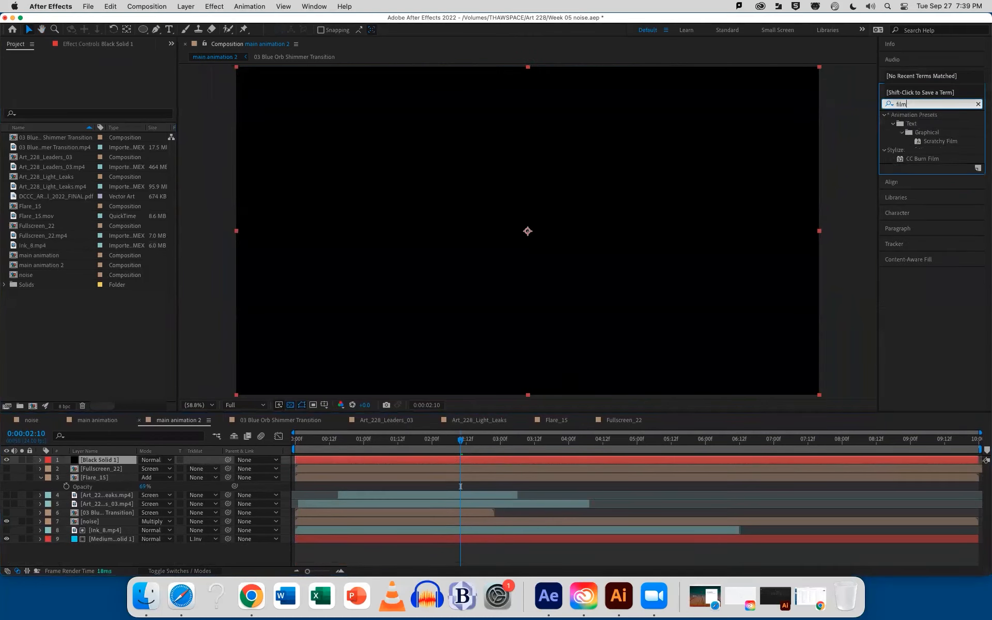
mouse_move(923, 156)
left_mouse_down()
mouse_move(742, 255)
mouse_move(642, 398)
mouse_move(641, 380)
mouse_move(641, 396)
mouse_move(559, 514)
mouse_move(533, 461)
left_mouse_up()
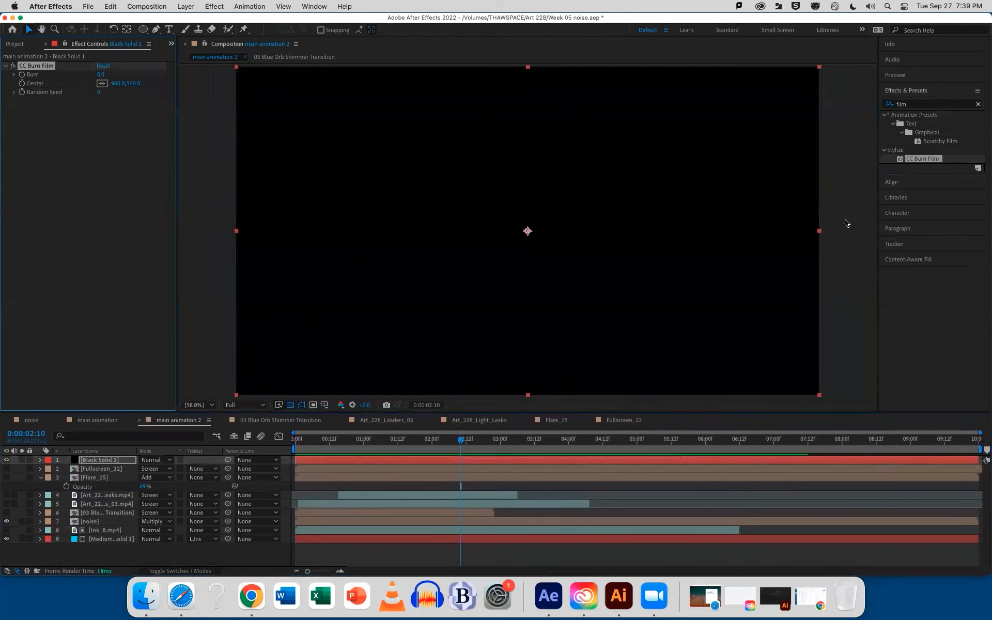
Move main animation 2 to 0:00:00:19 and set the black solid's CC Burn Film Burn value to 100
left_click_drag(456, 439, 338, 439)
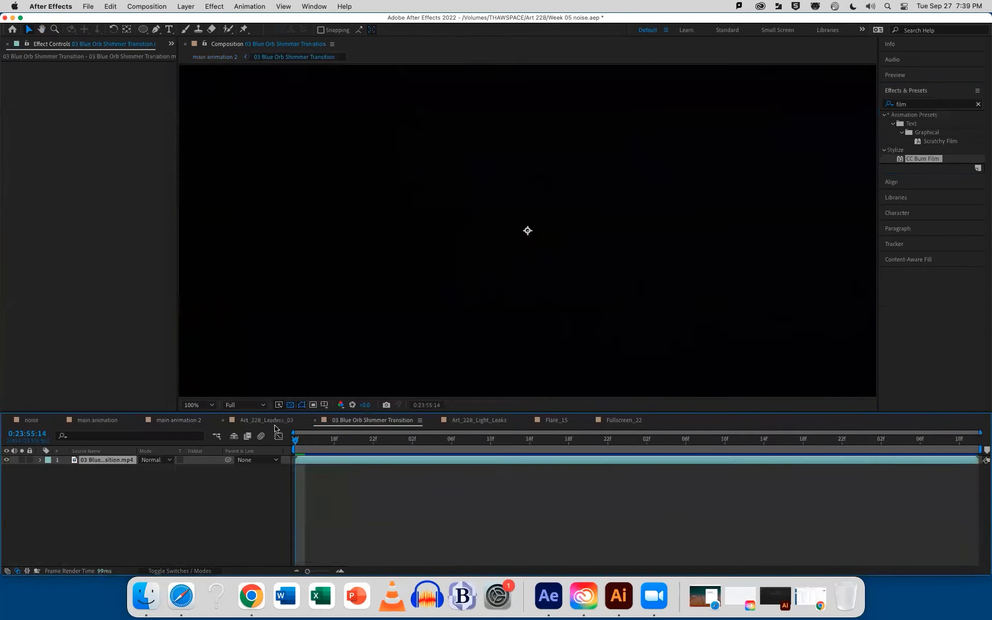
left_click(197, 421)
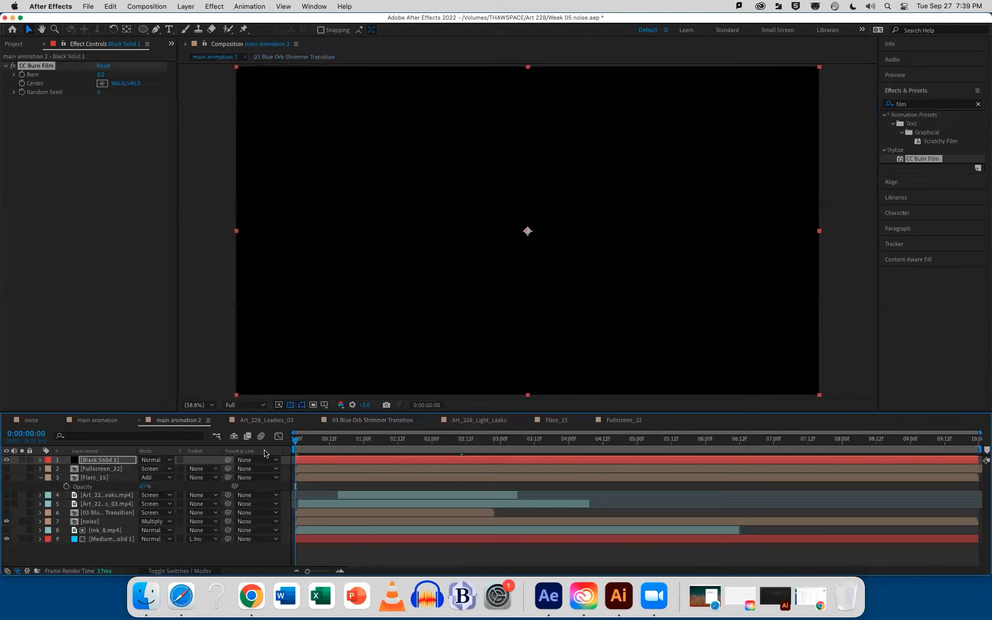
left_click_drag(300, 442, 350, 438)
left_click_drag(101, 77, 150, 71)
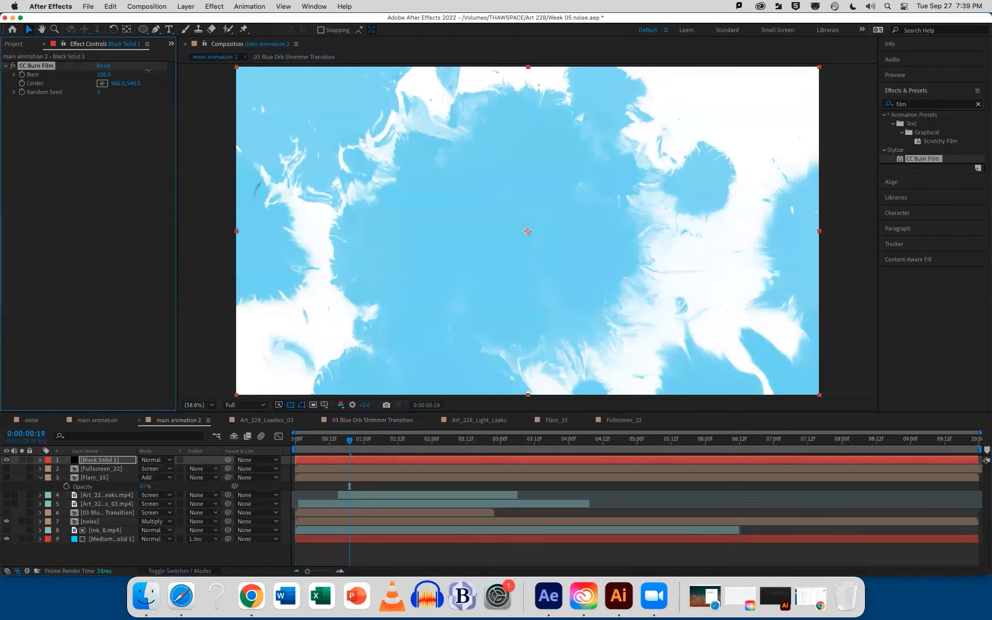
Keyframe the black solid's Burn at 100 before 0:00:03:00, and lower Burn at 0:00:05:15 so the black closes over the picture
left_click_drag(349, 442, 485, 438)
left_click(22, 75)
left_click_drag(486, 442, 680, 433)
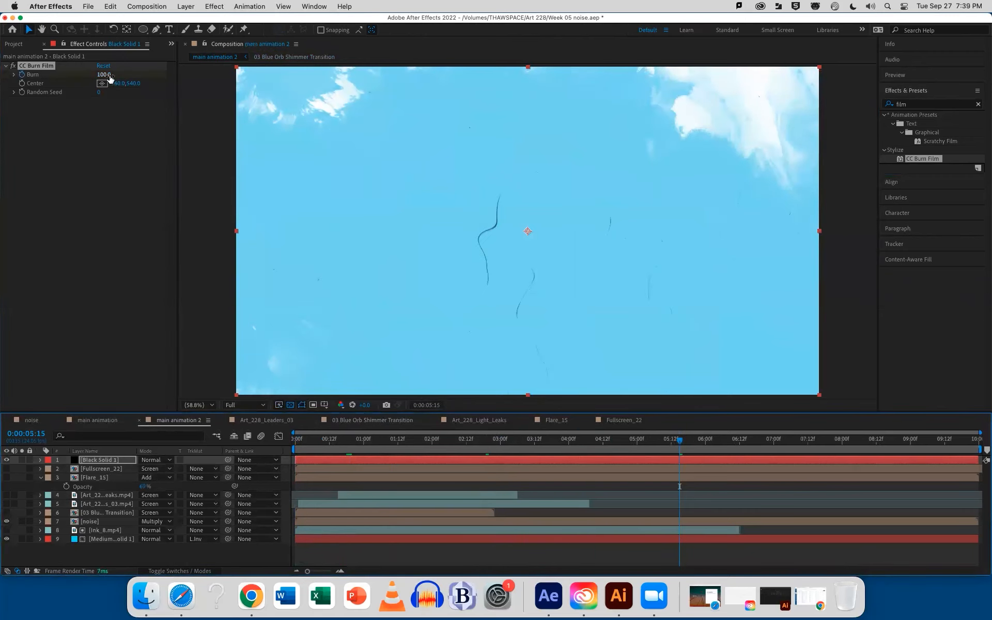
left_click_drag(107, 75, 2, 128)
Preview the burn animation from the start of the composition to 0:00:04:21
left_click_drag(491, 446, 283, 449)
key("space")
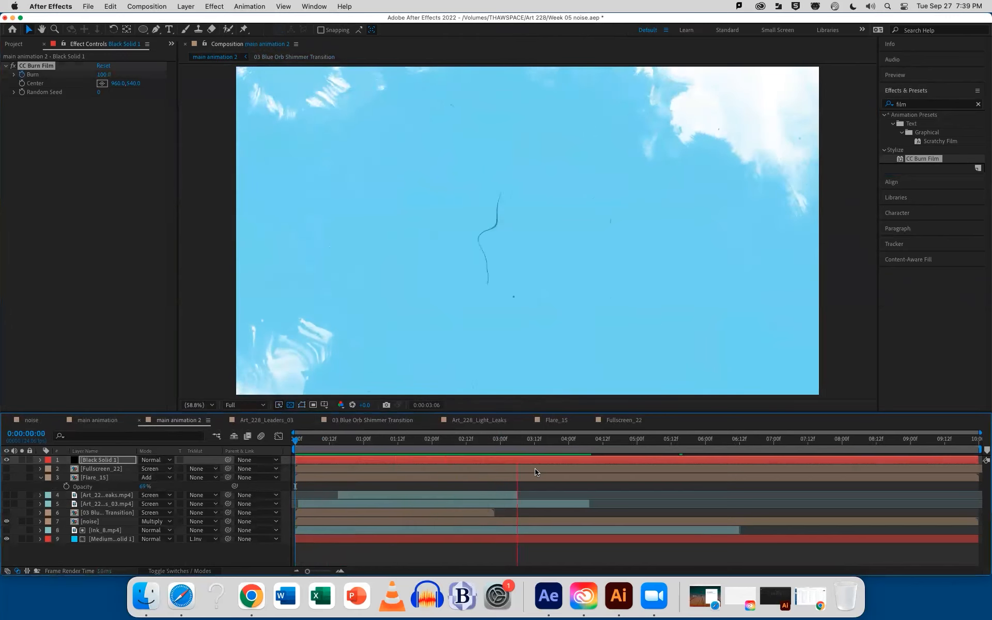
key("space")
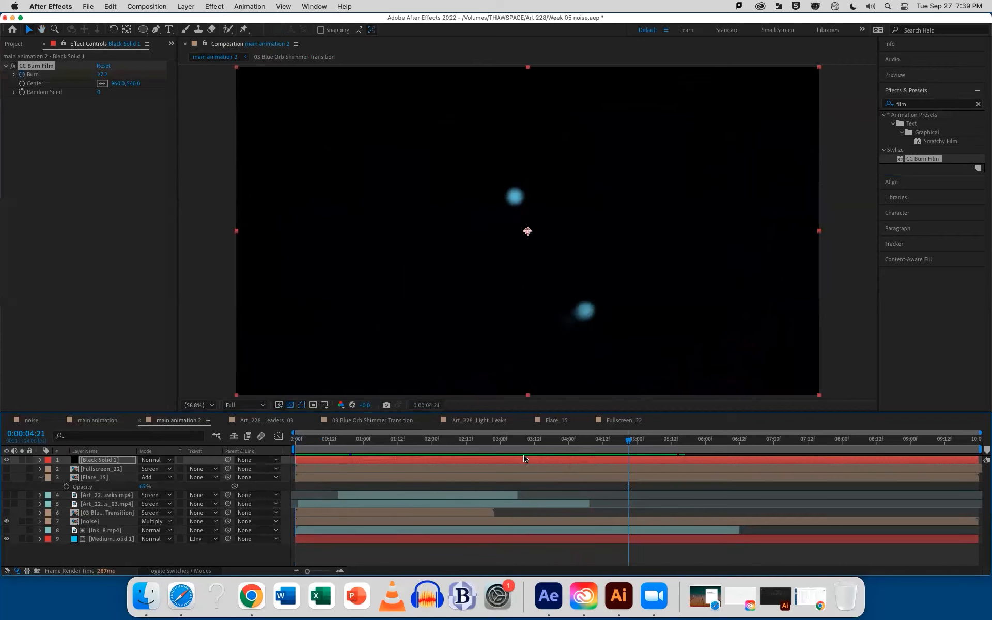
At 0:00:03:12, duplicate the black solid and reveal the Burn keyframes on both copies
left_click(534, 440)
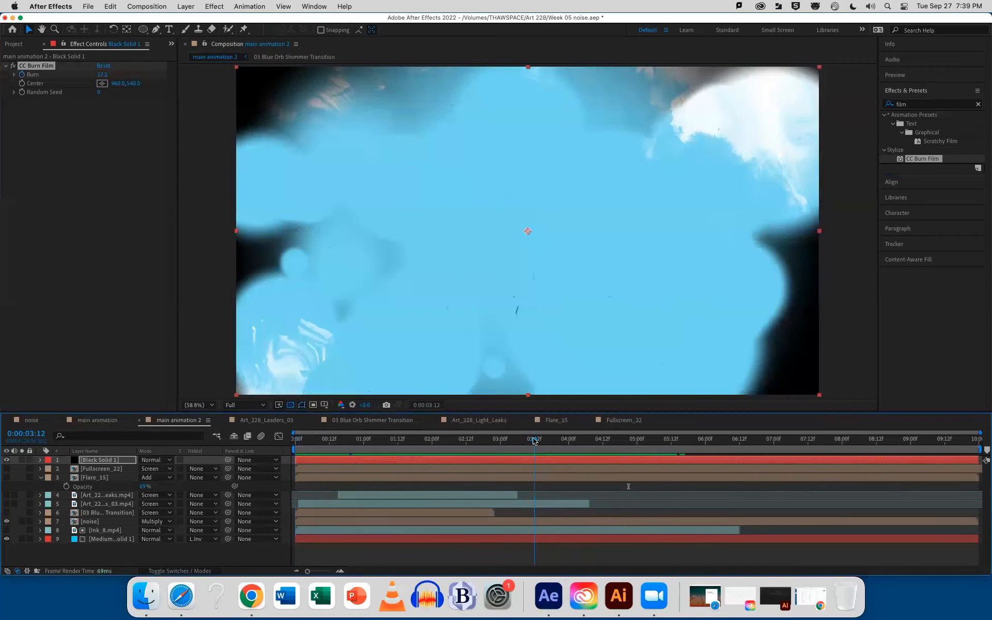
left_click(542, 462)
key("super+d")
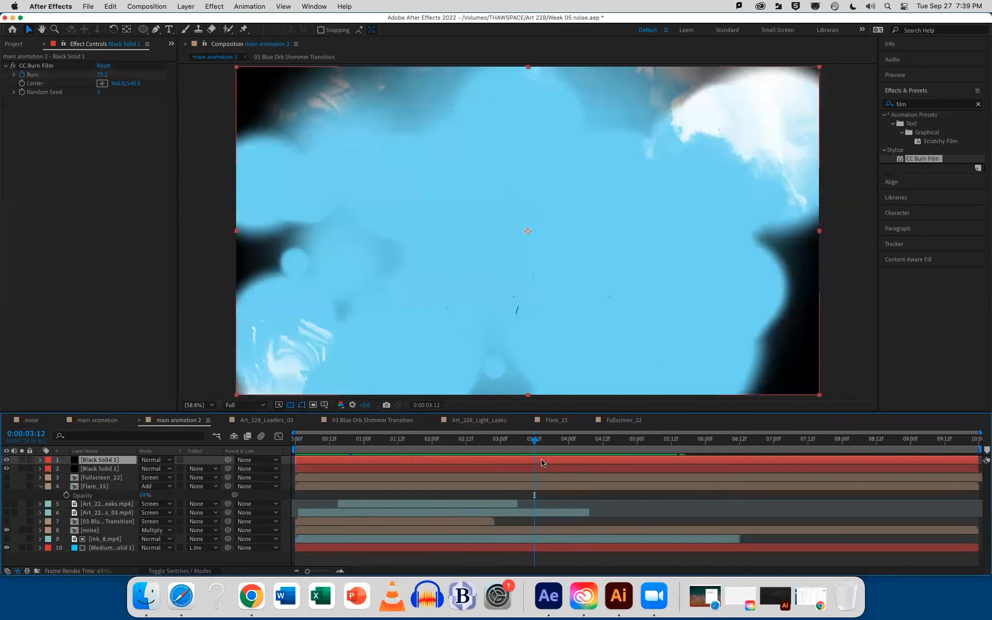
key("u")
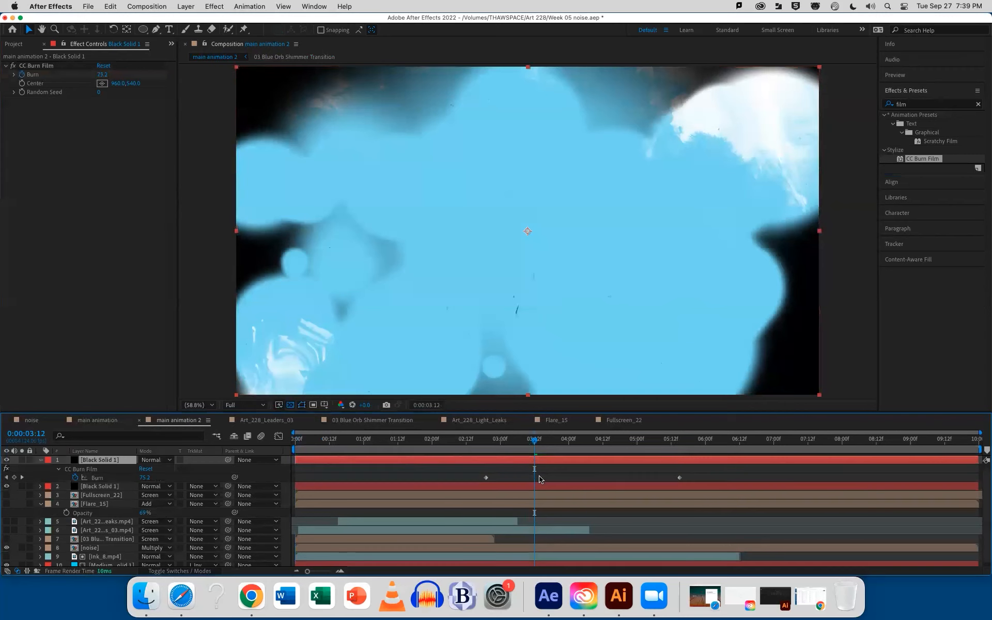
left_click(537, 488)
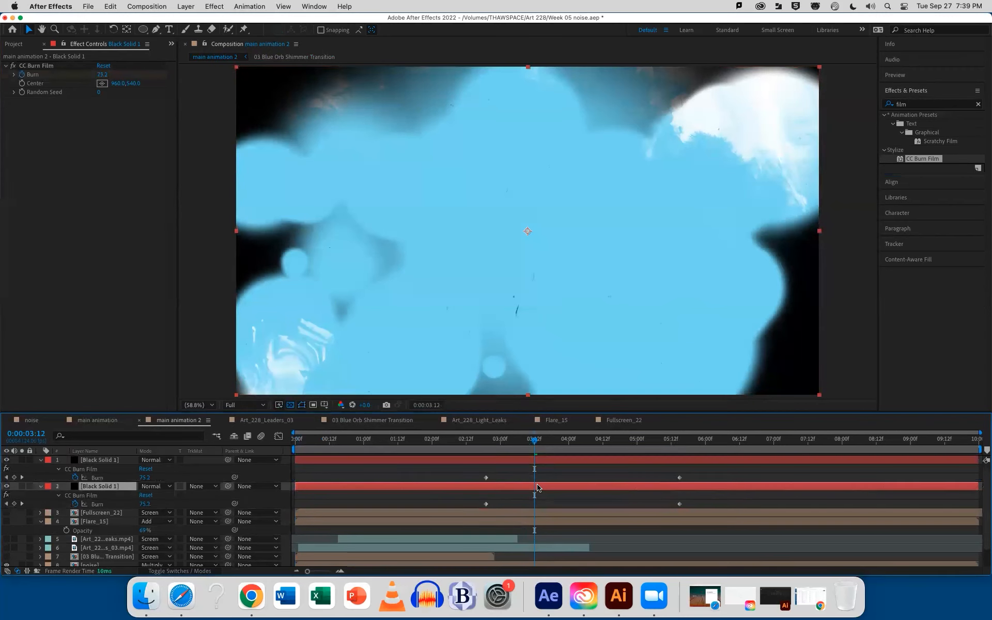
Shift both Burn keyframes of the lower black solid slightly earlier than those of the top copy
mouse_move(537, 436)
left_mouse_down()
mouse_move(492, 442)
mouse_move(534, 440)
left_mouse_up()
left_click(533, 484)
left_click(521, 488)
left_click(485, 506)
mouse_move(468, 500)
left_mouse_down()
mouse_move(687, 516)
mouse_move(668, 505)
left_mouse_up()
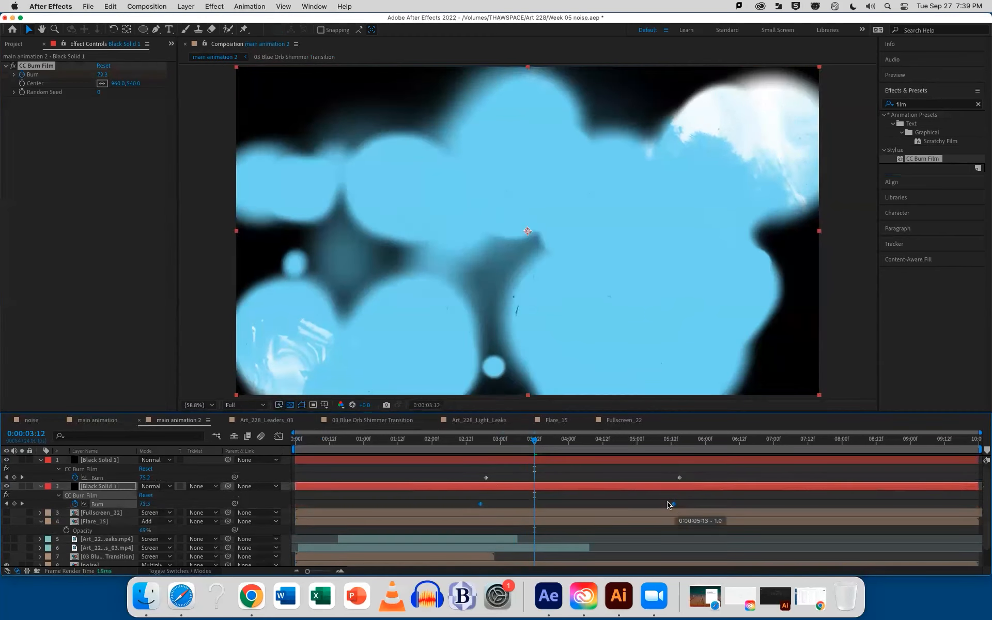
left_click(551, 493)
left_click(553, 486)
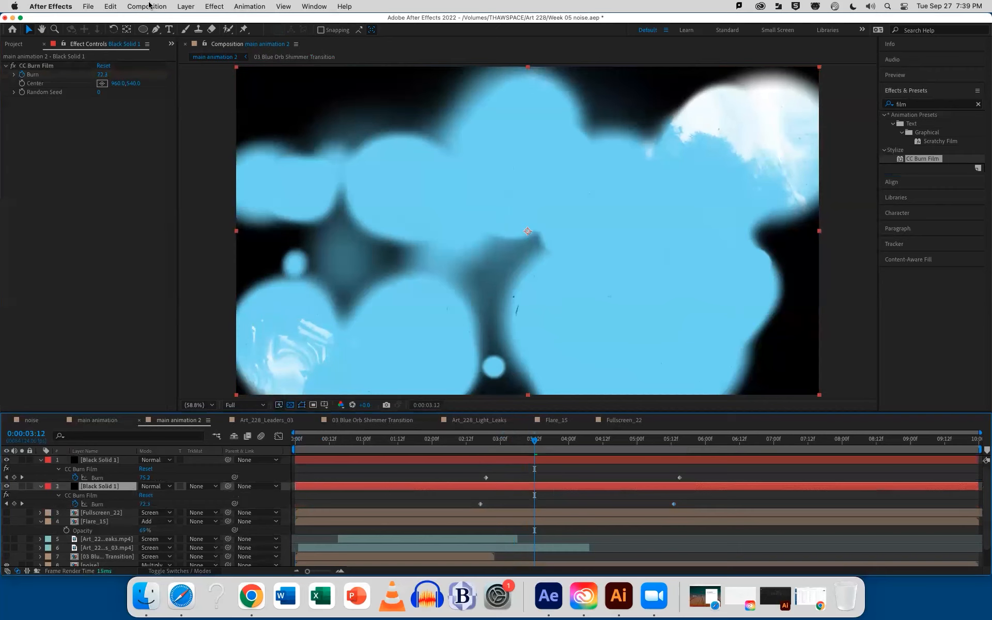
Recolour the lower black solid to dark orange-brown 5A2F02, keeping its 1920 x 1080 px size
left_click(185, 7)
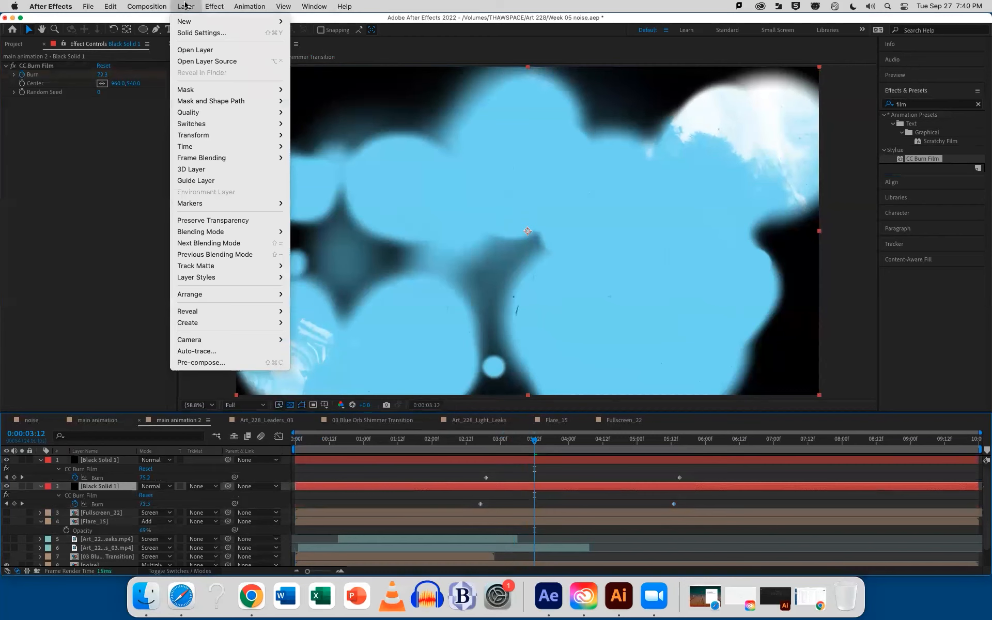
left_click(199, 33)
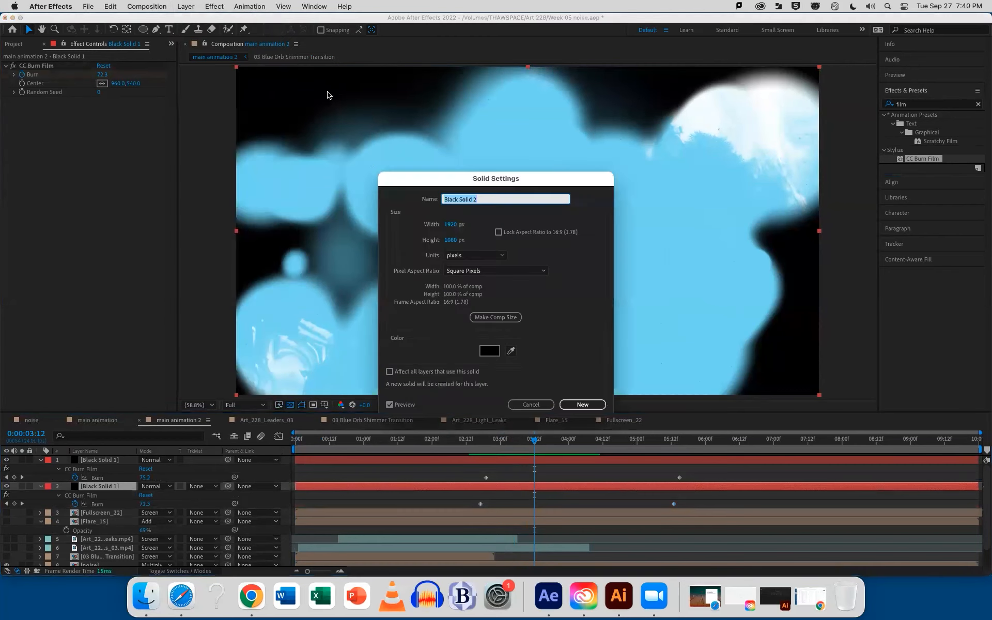
left_click(488, 350)
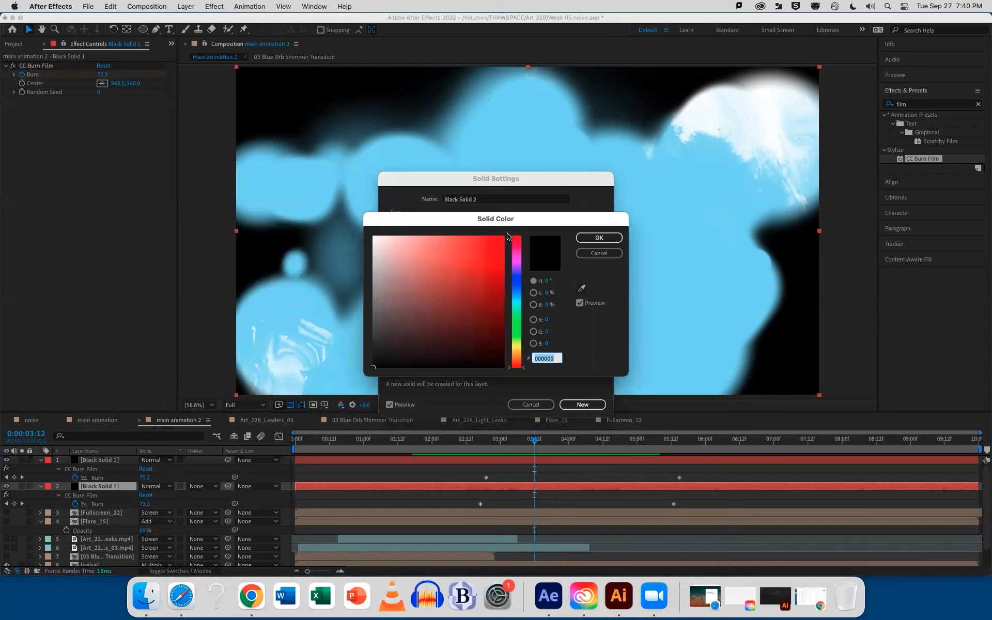
left_click_drag(614, 372, 616, 367)
left_click(596, 324)
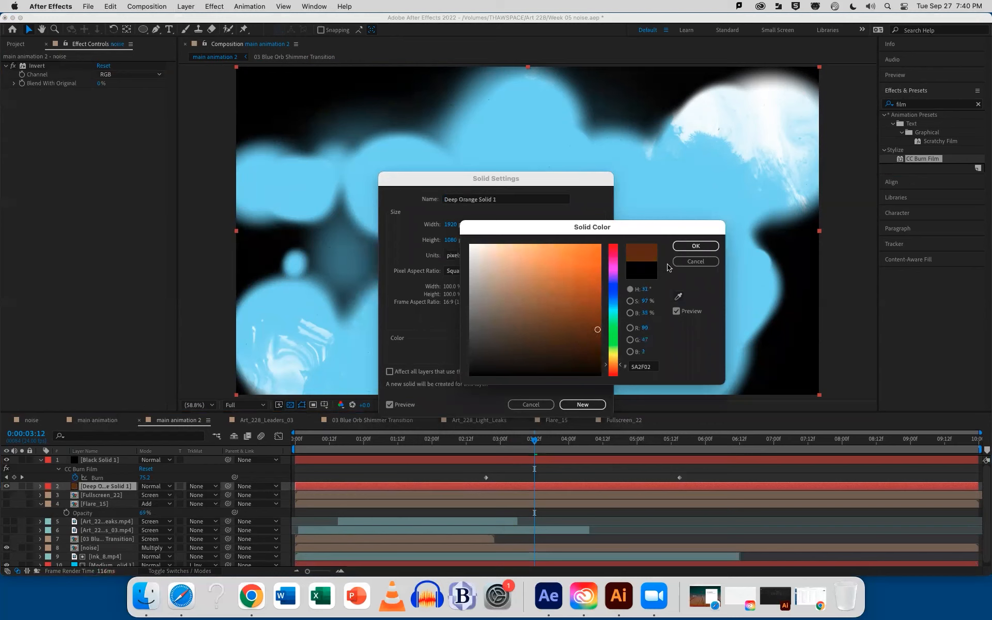
left_click(678, 247)
left_click(579, 403)
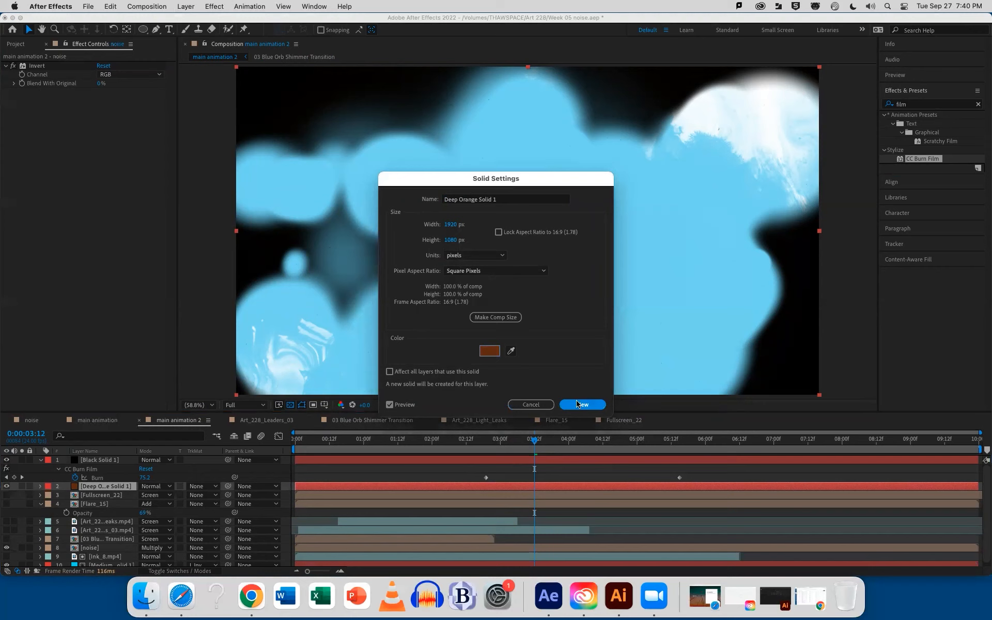
left_click(578, 405)
Shift both Burn keyframes of the top black solid slightly later and check the brown burn edge at 0:00:04:01
mouse_move(534, 438)
left_mouse_down()
mouse_move(483, 443)
mouse_move(545, 445)
left_mouse_up()
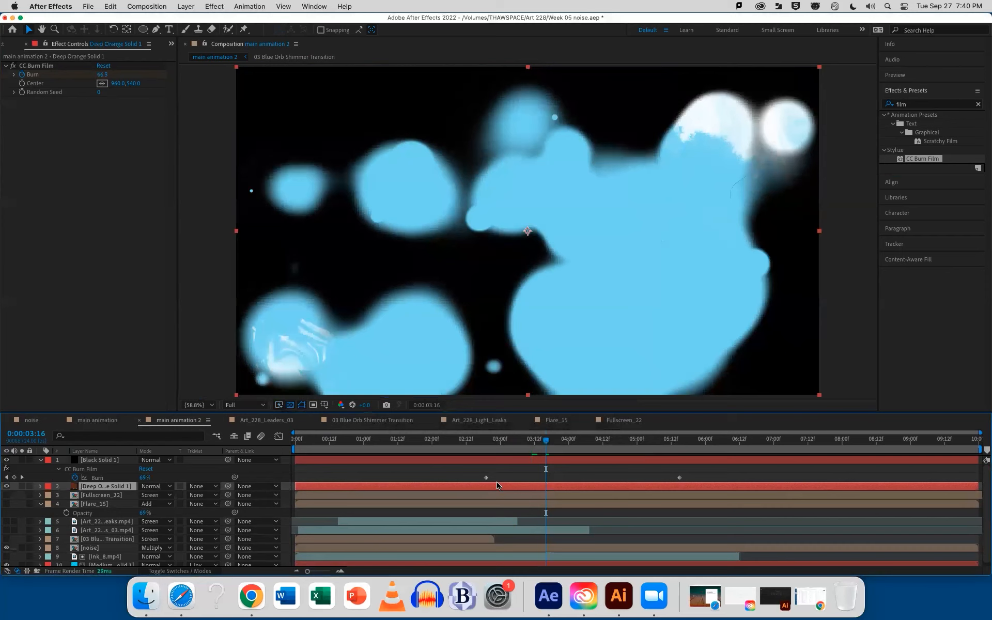
mouse_move(468, 472)
left_mouse_down()
mouse_move(645, 487)
mouse_move(683, 487)
mouse_move(655, 473)
mouse_move(736, 475)
mouse_move(685, 475)
mouse_move(699, 476)
left_mouse_up()
mouse_move(490, 439)
left_mouse_down()
mouse_move(596, 448)
mouse_move(572, 448)
left_mouse_up()
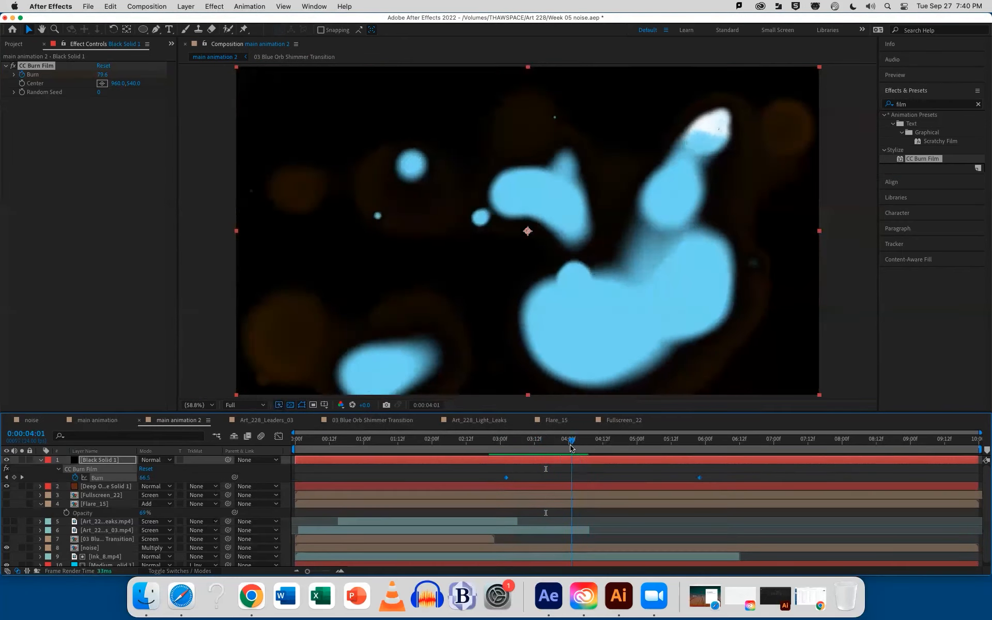
Try the Vivid Light, Hard Light, Hard Mix, Overlay and Soft Light blending modes on the deep orange solid
left_click(115, 486)
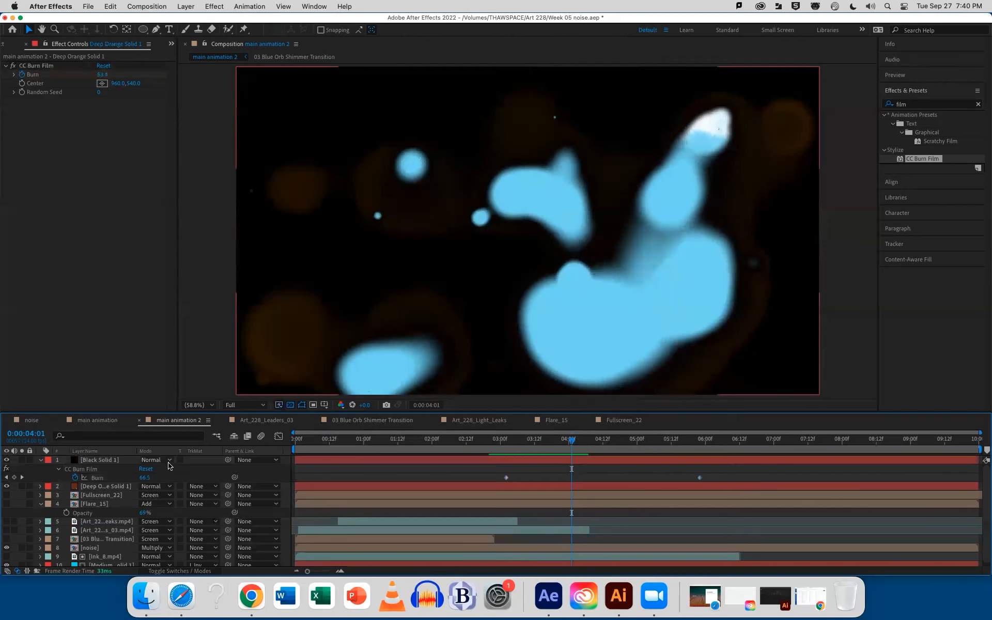
left_click(157, 487)
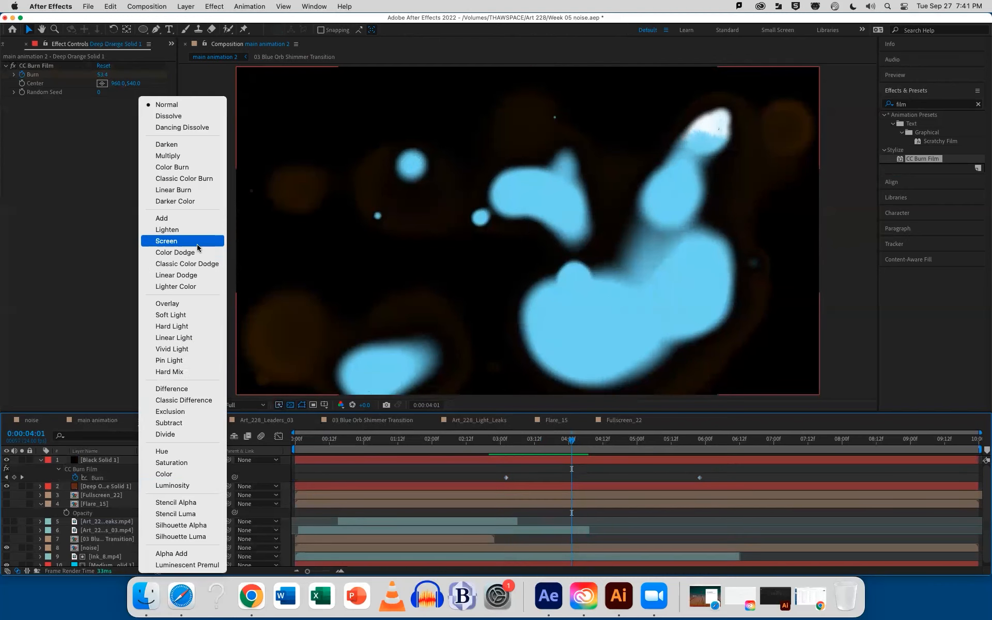
left_click(186, 349)
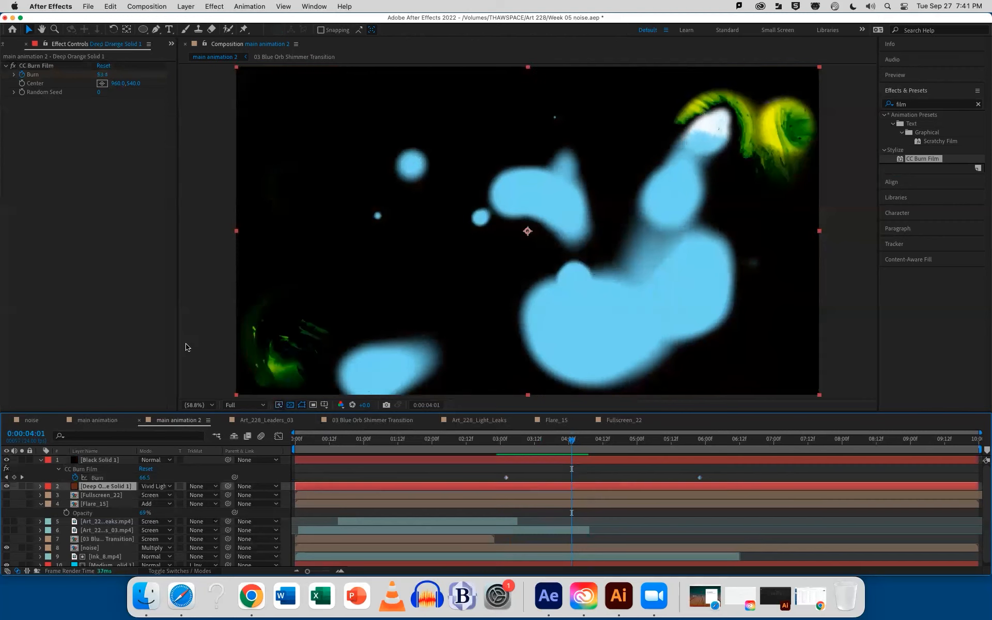
left_click(158, 486)
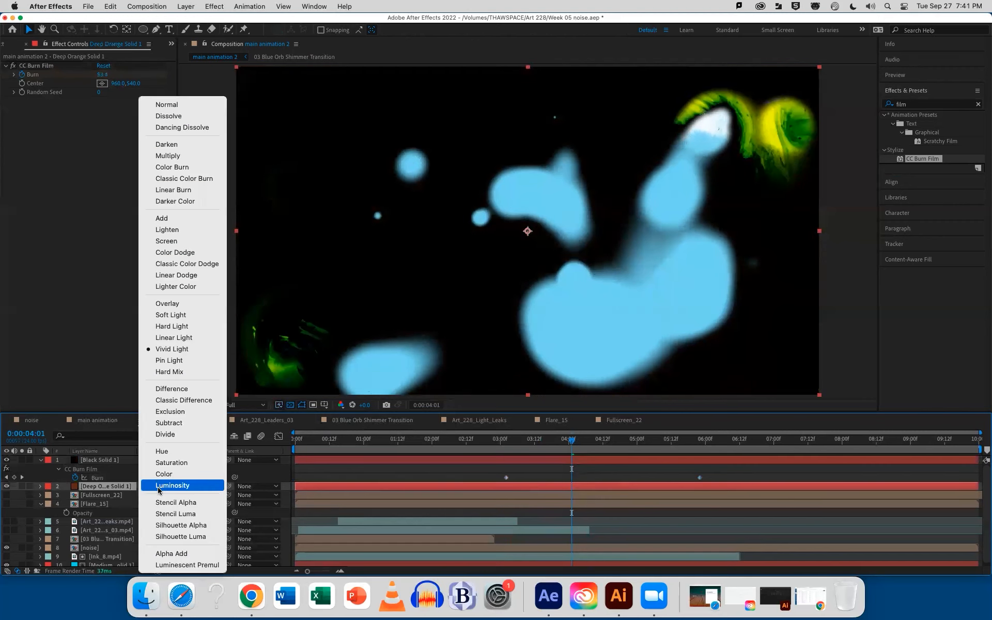
left_click(166, 327)
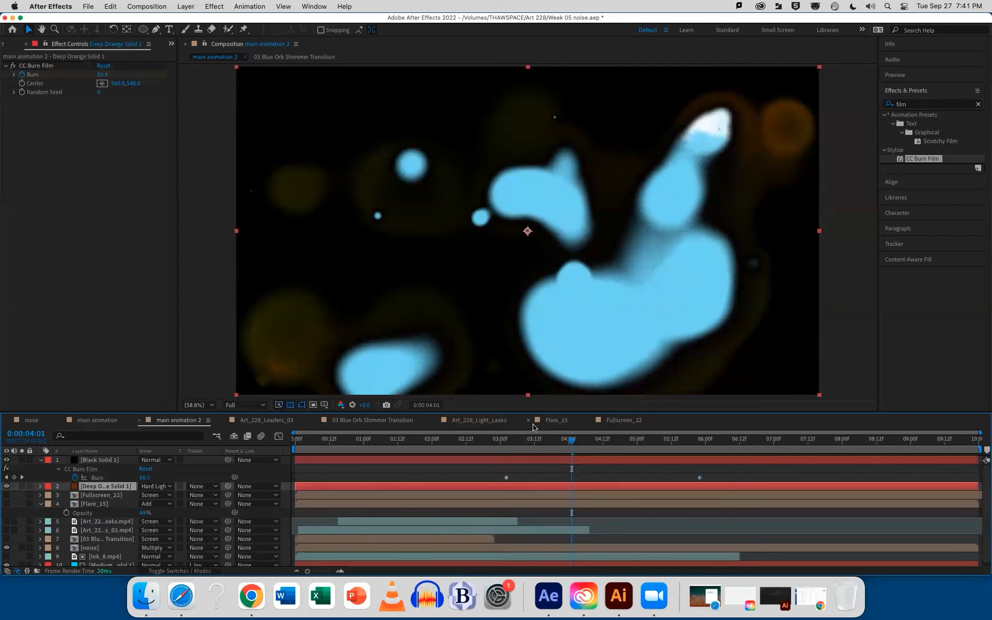
left_click(153, 489)
left_click(167, 375)
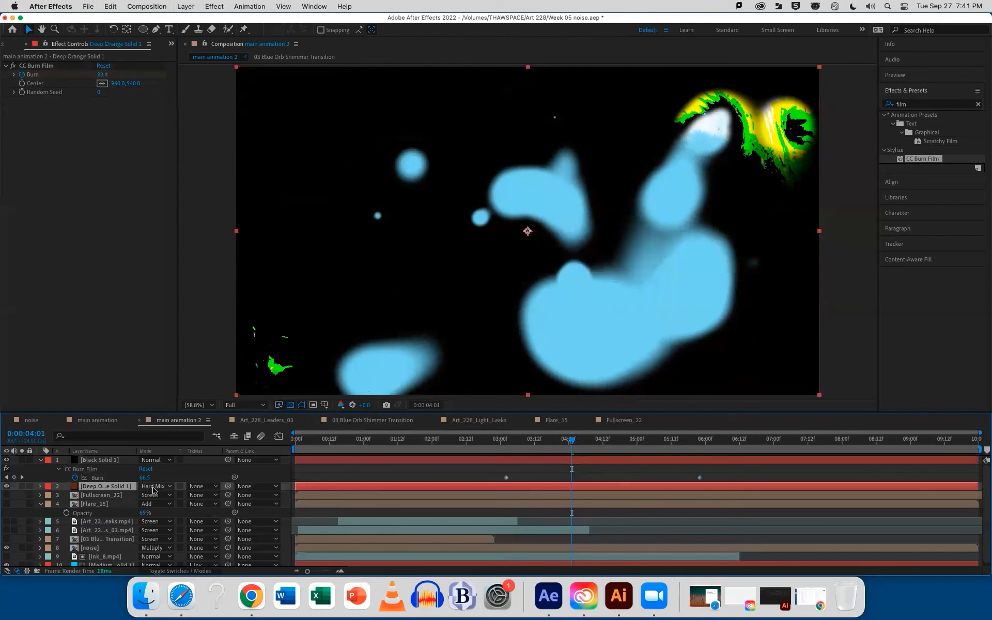
left_click(155, 486)
left_click(171, 303)
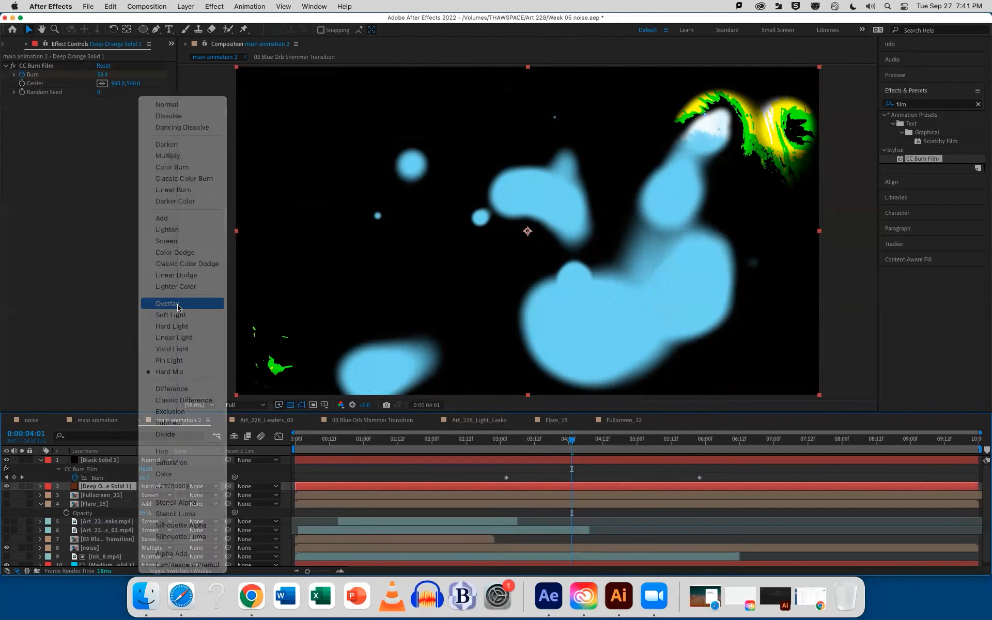
left_click(153, 486)
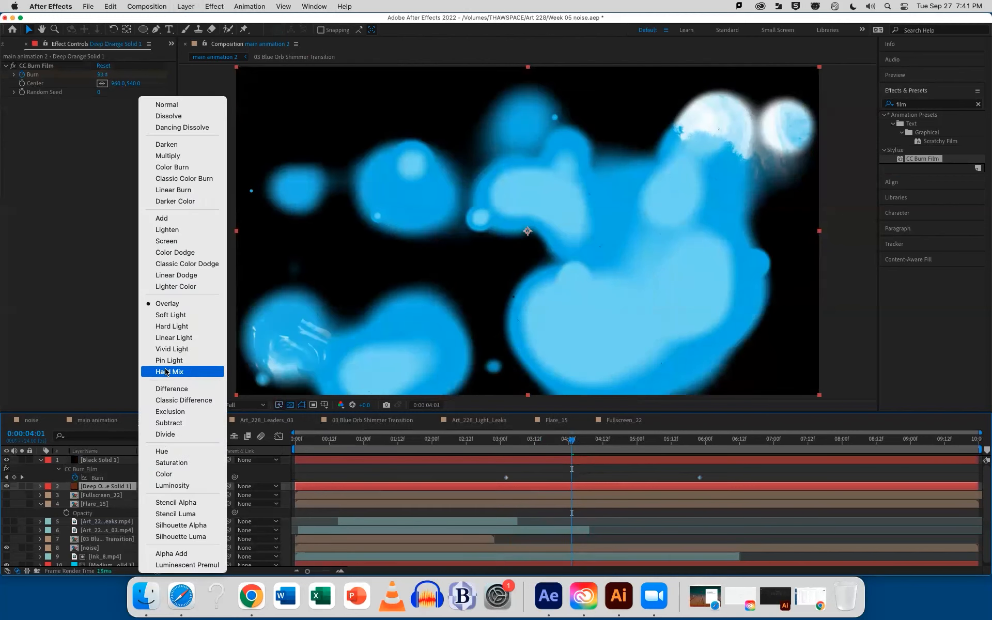
left_click(168, 315)
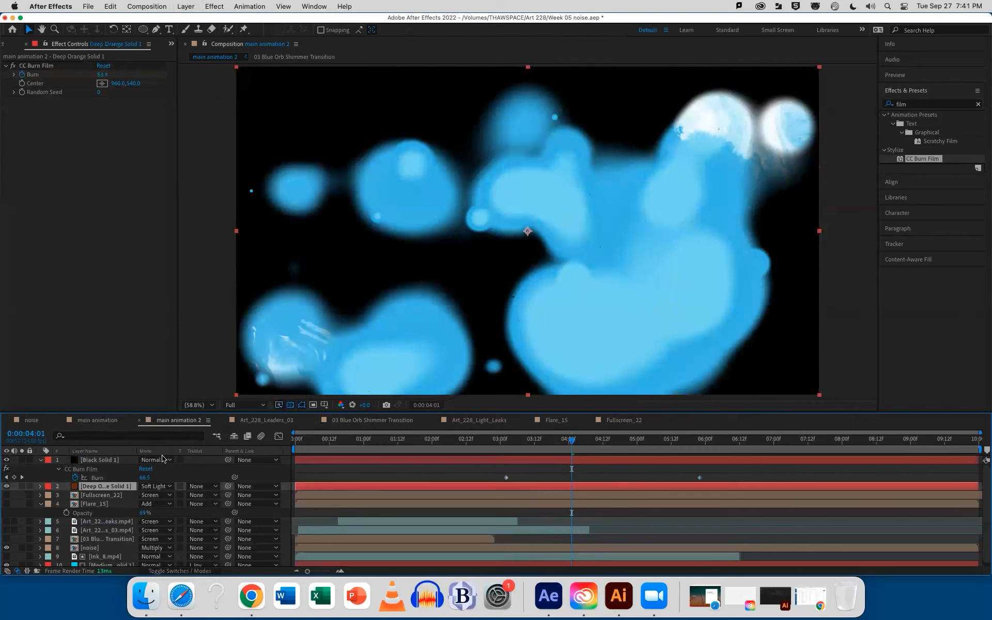
Set the deep orange solid's blending mode to Hard Light and check the burn around 0:00:04:00
left_click(155, 486)
left_click(176, 326)
mouse_move(569, 441)
left_mouse_down()
mouse_move(491, 442)
mouse_move(705, 445)
mouse_move(569, 444)
left_mouse_up()
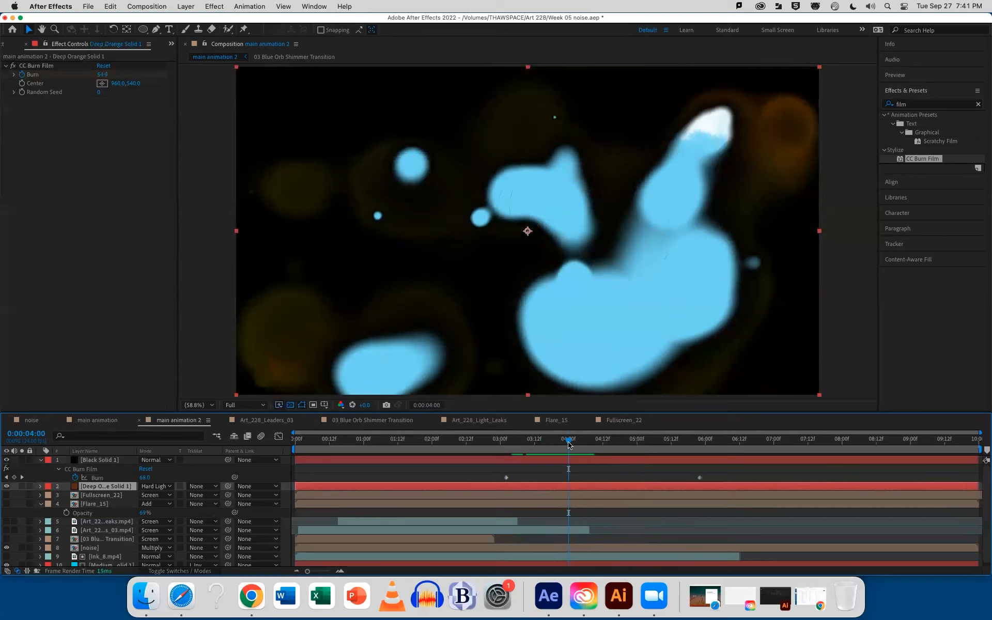